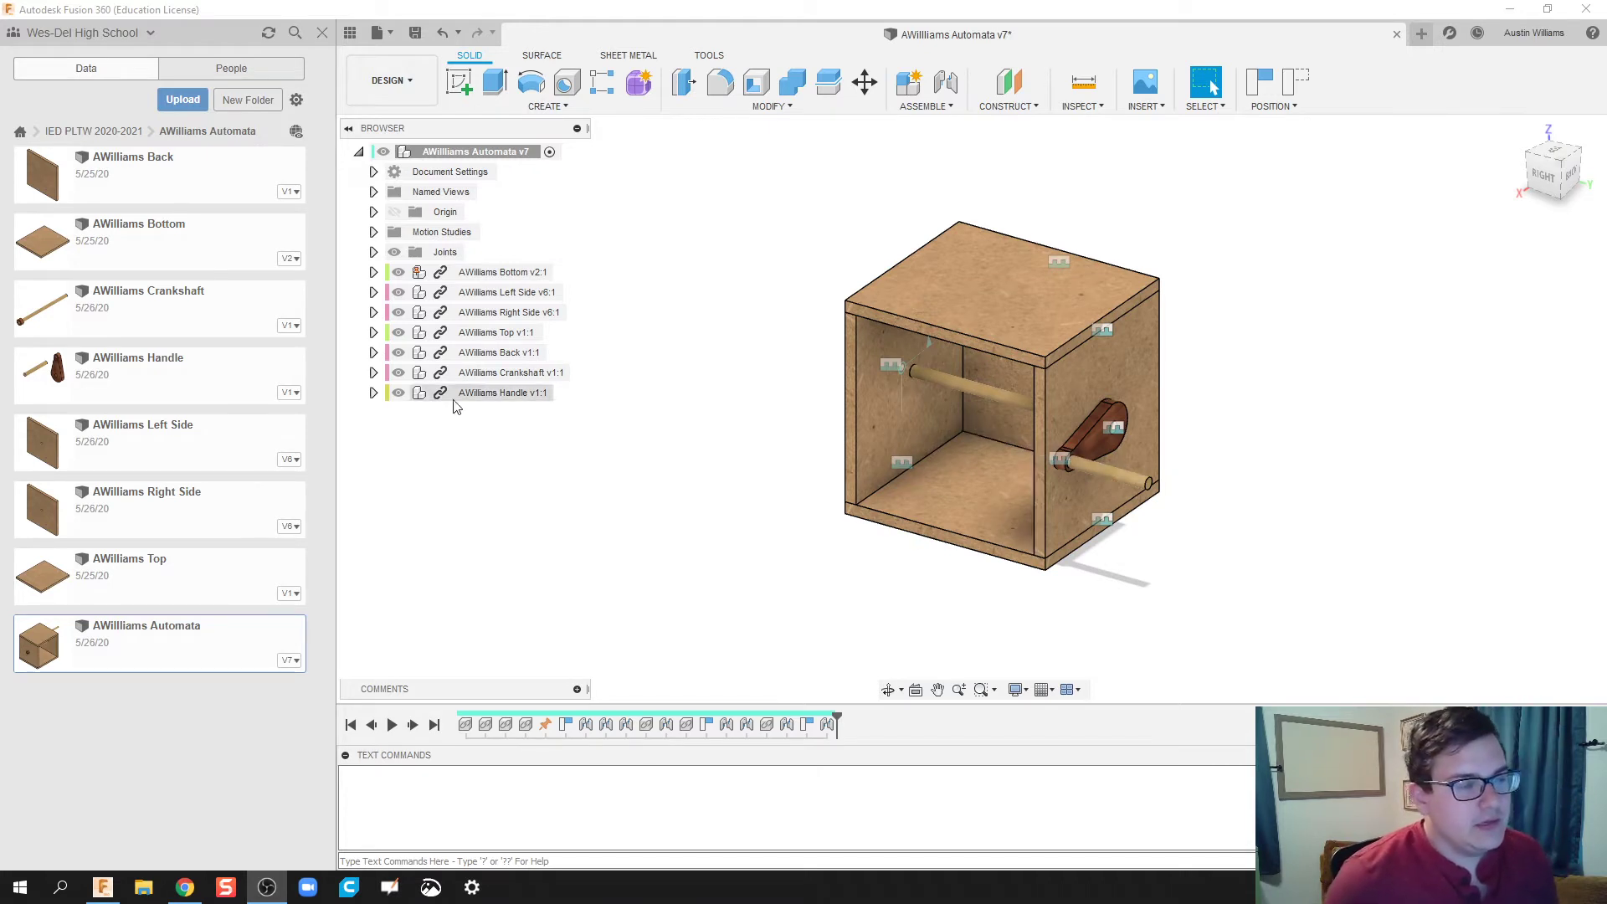
Open the AWilliams Top design and start a sketch on its top face, viewed from above.
left_click(132, 591)
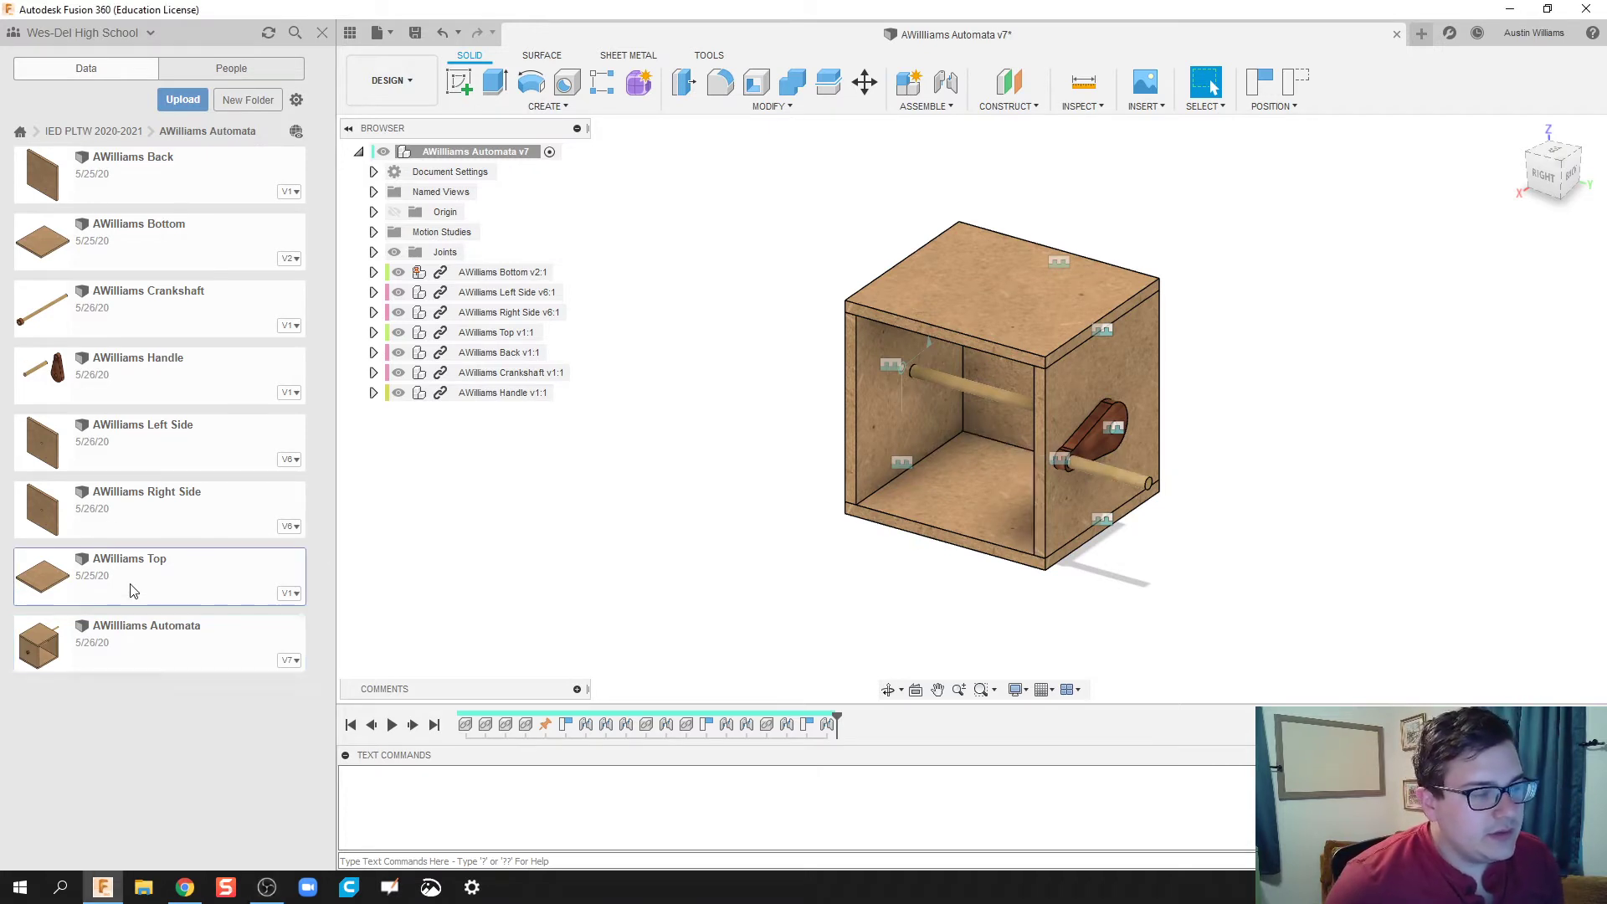
double_click(132, 588)
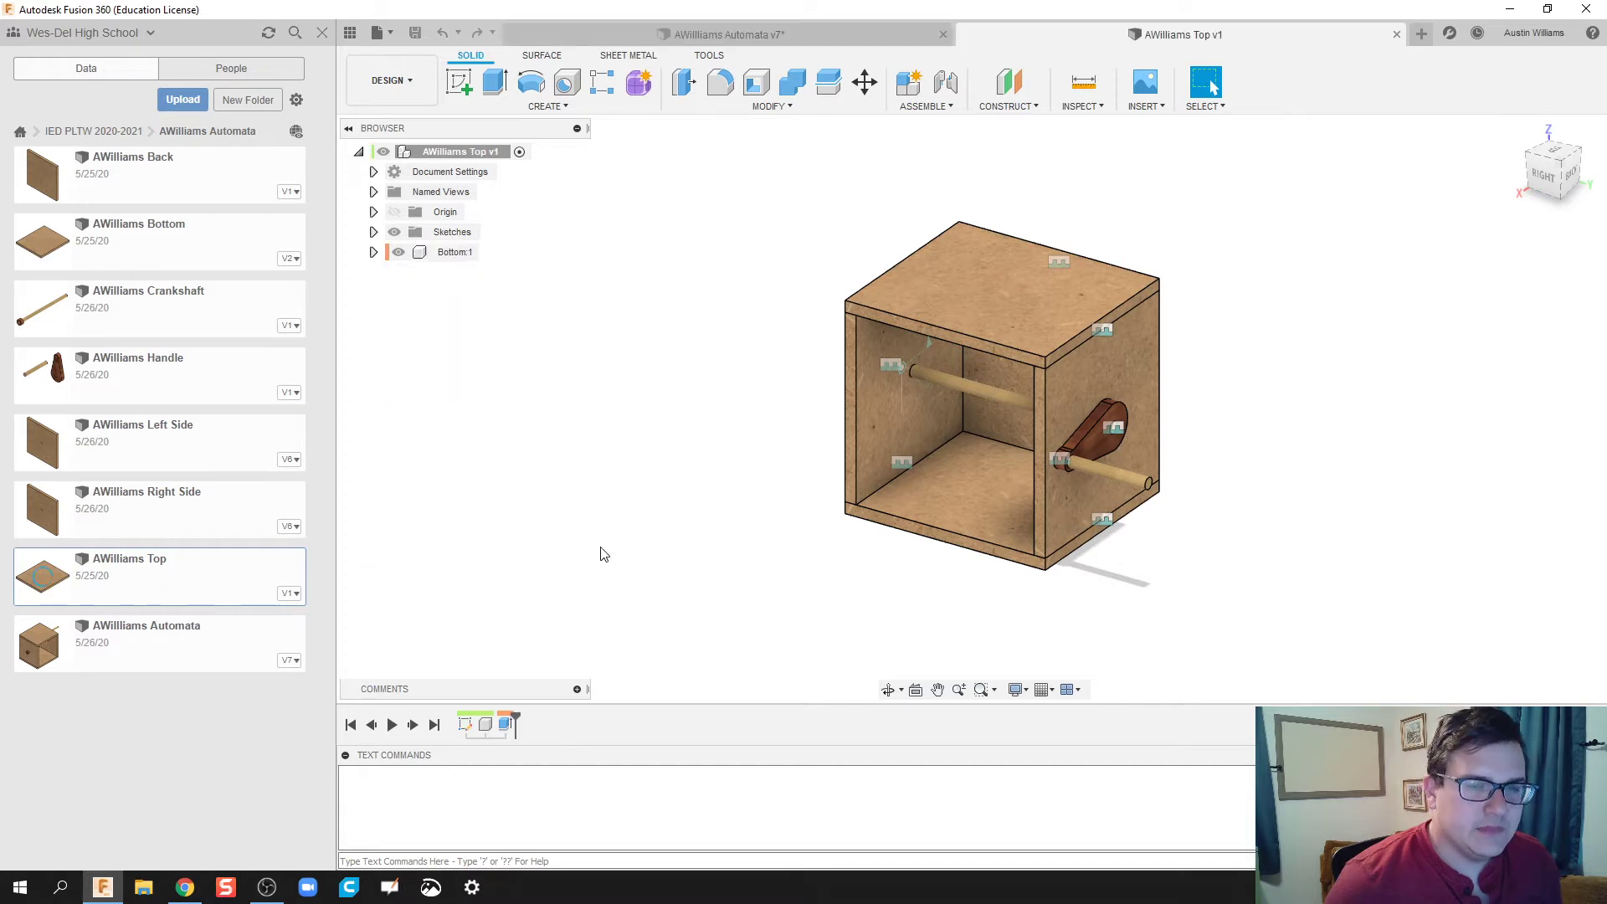
scroll(683, 506, "down", 3)
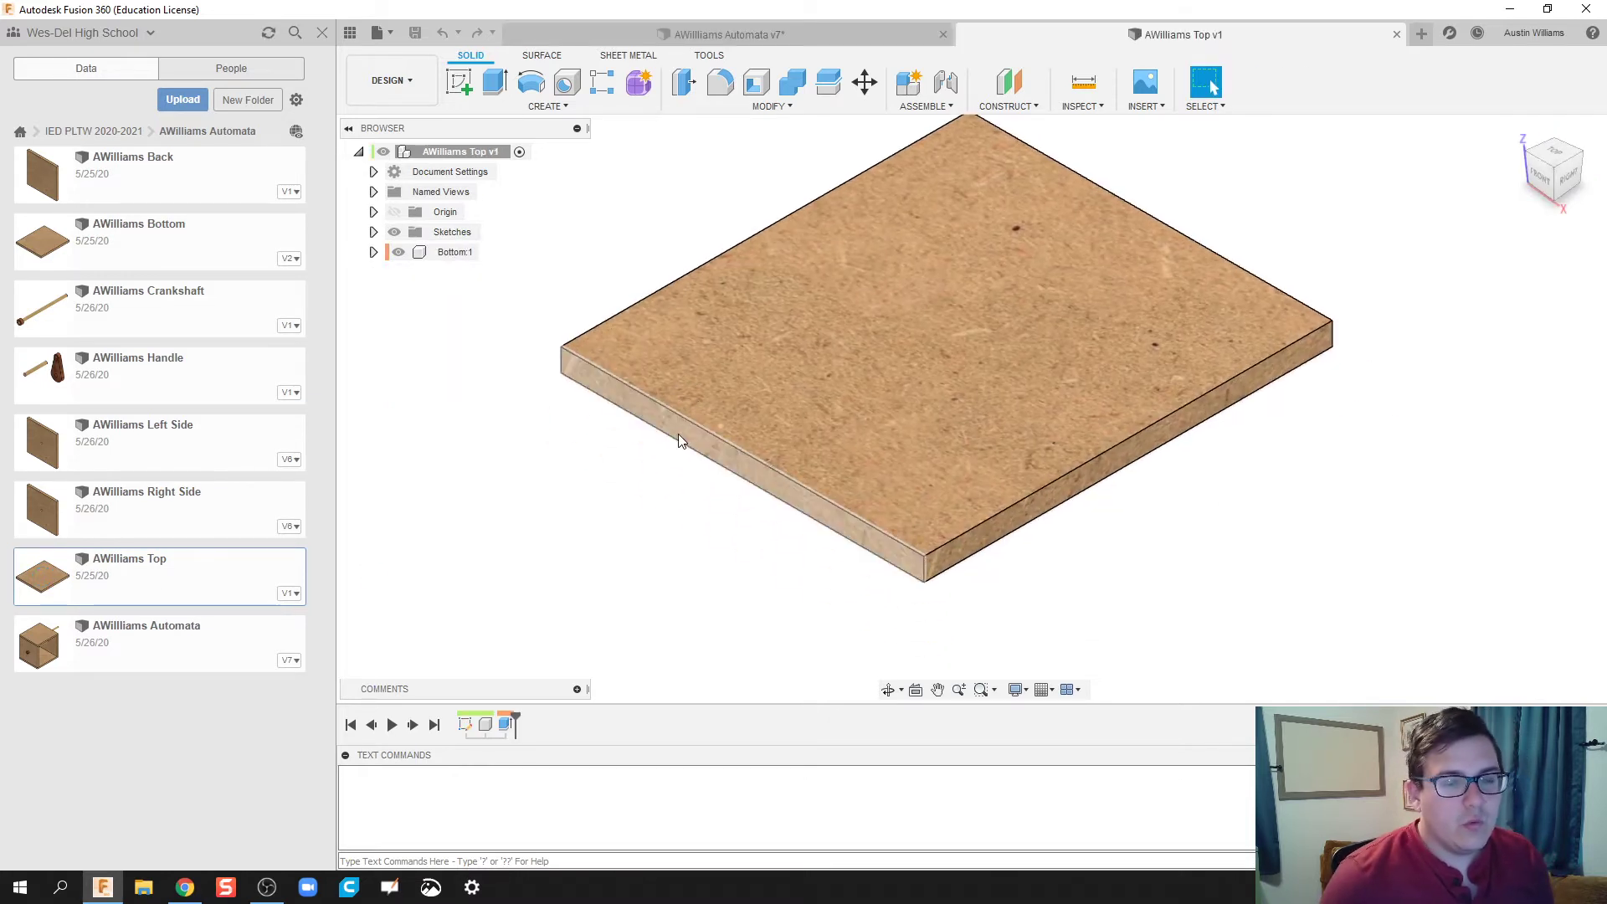
middle_click_drag(645, 490, 563, 494, "shift")
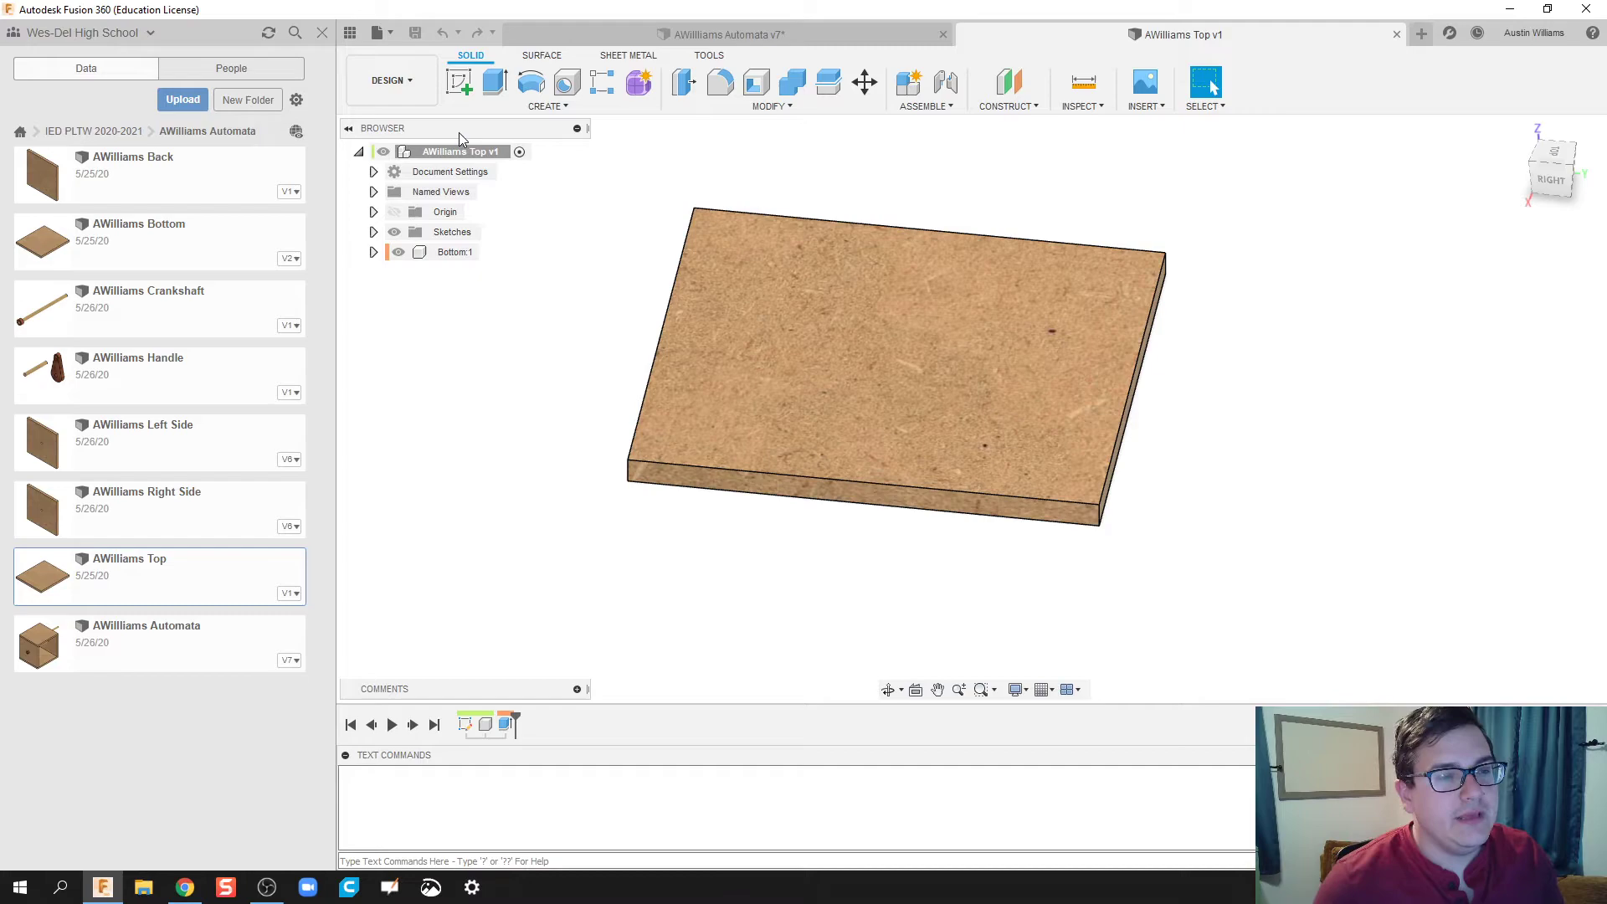
left_click(459, 81)
left_click(773, 342)
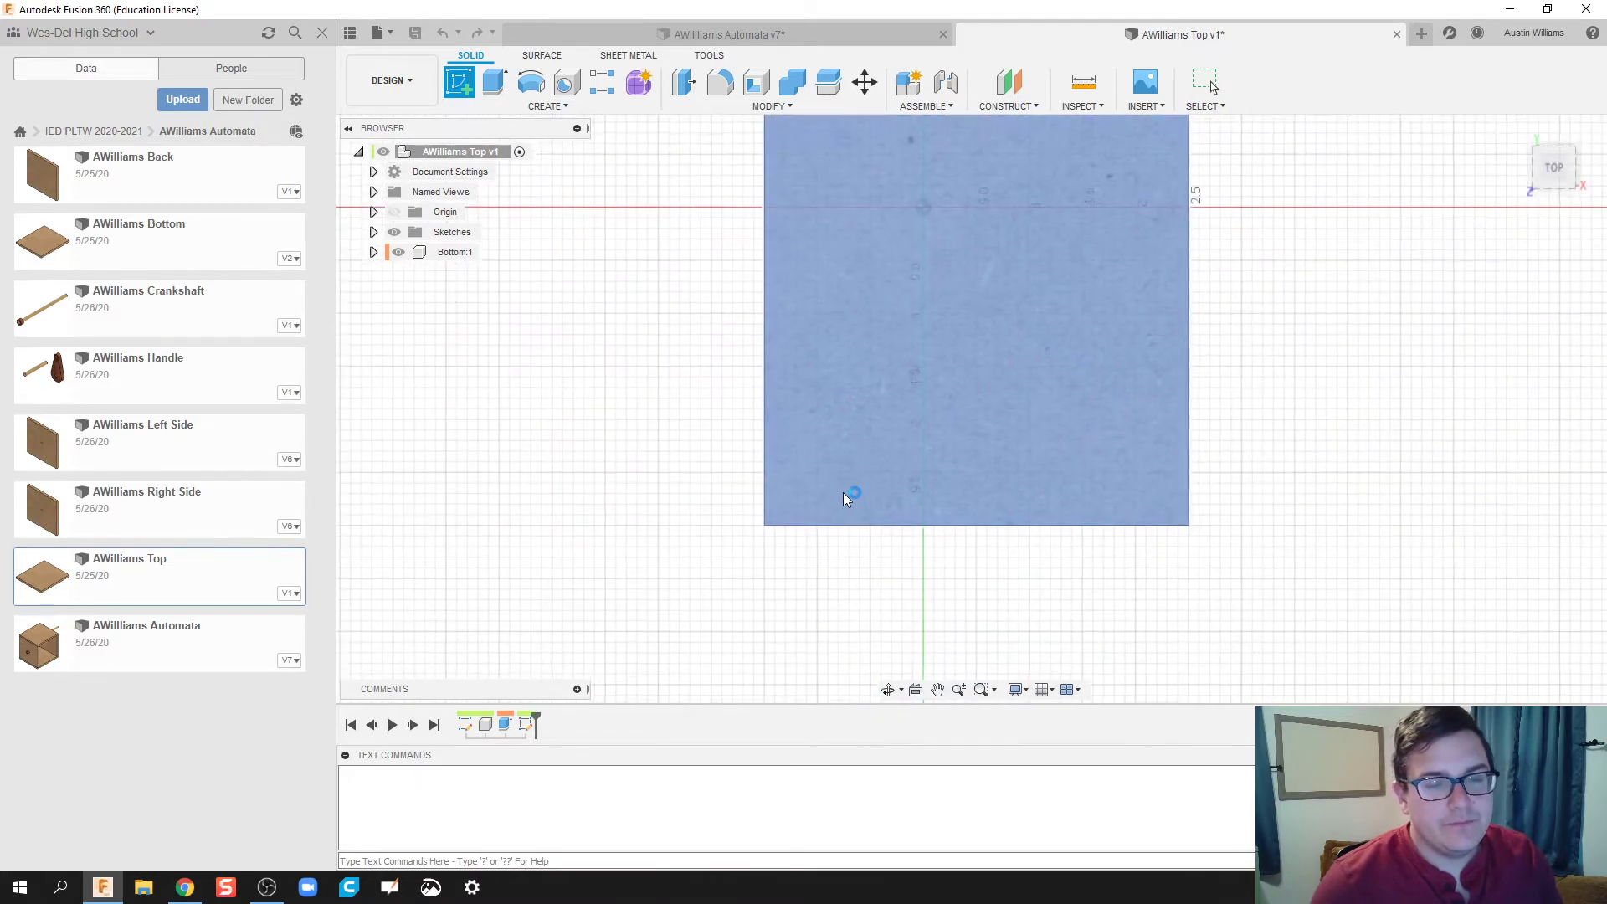
left_click(1577, 144)
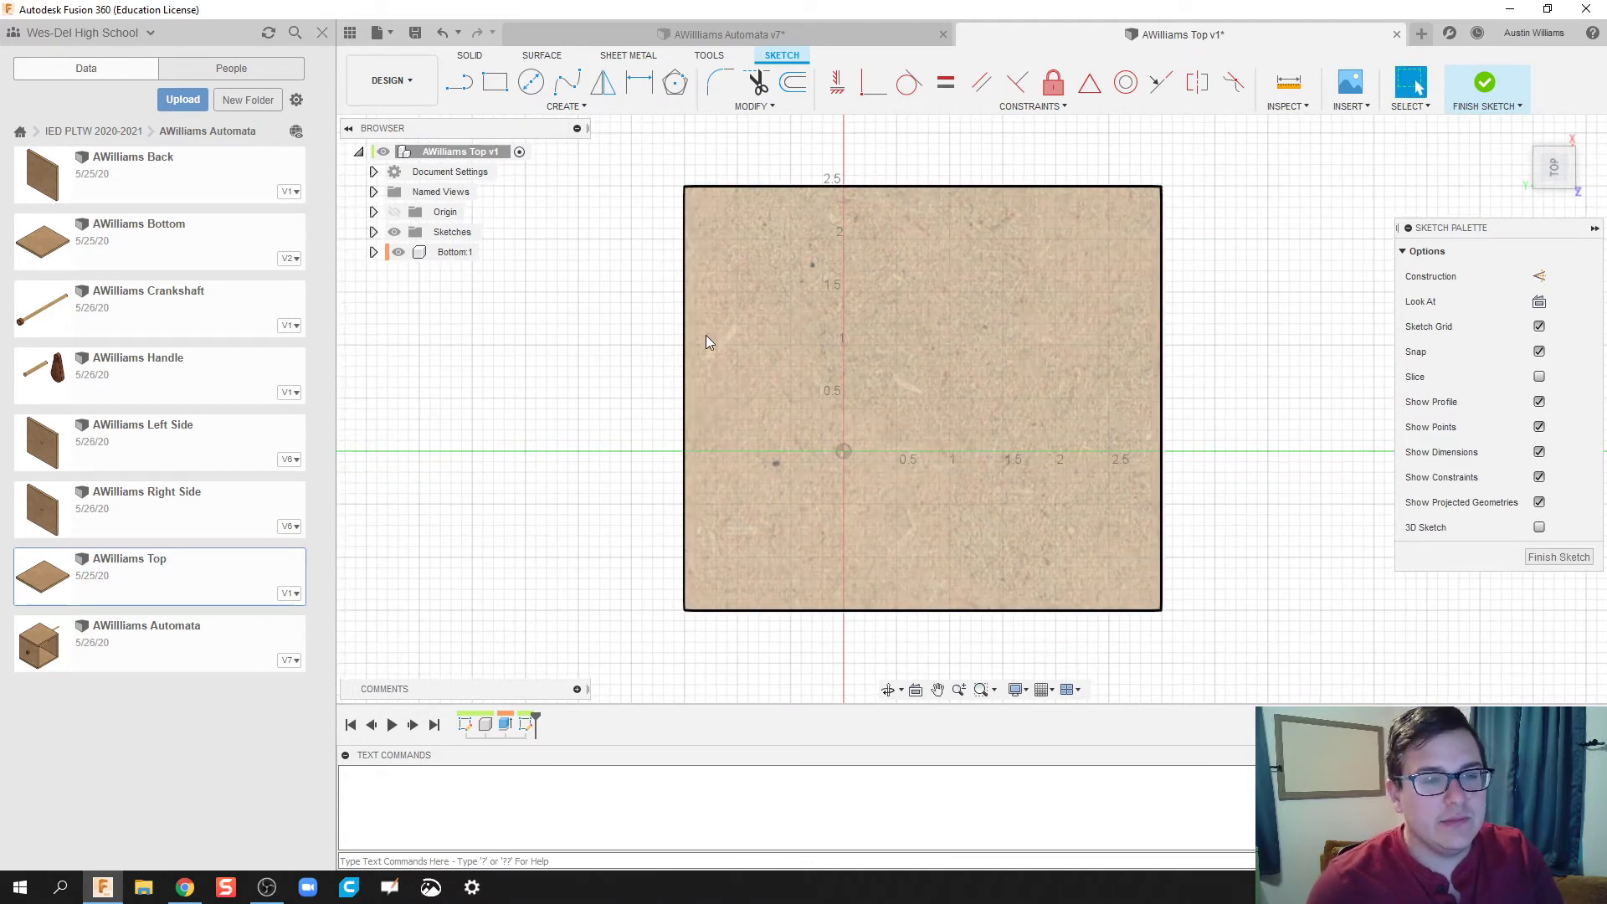
Draw a horizontal line across the board from its left edge to its right edge.
key("l")
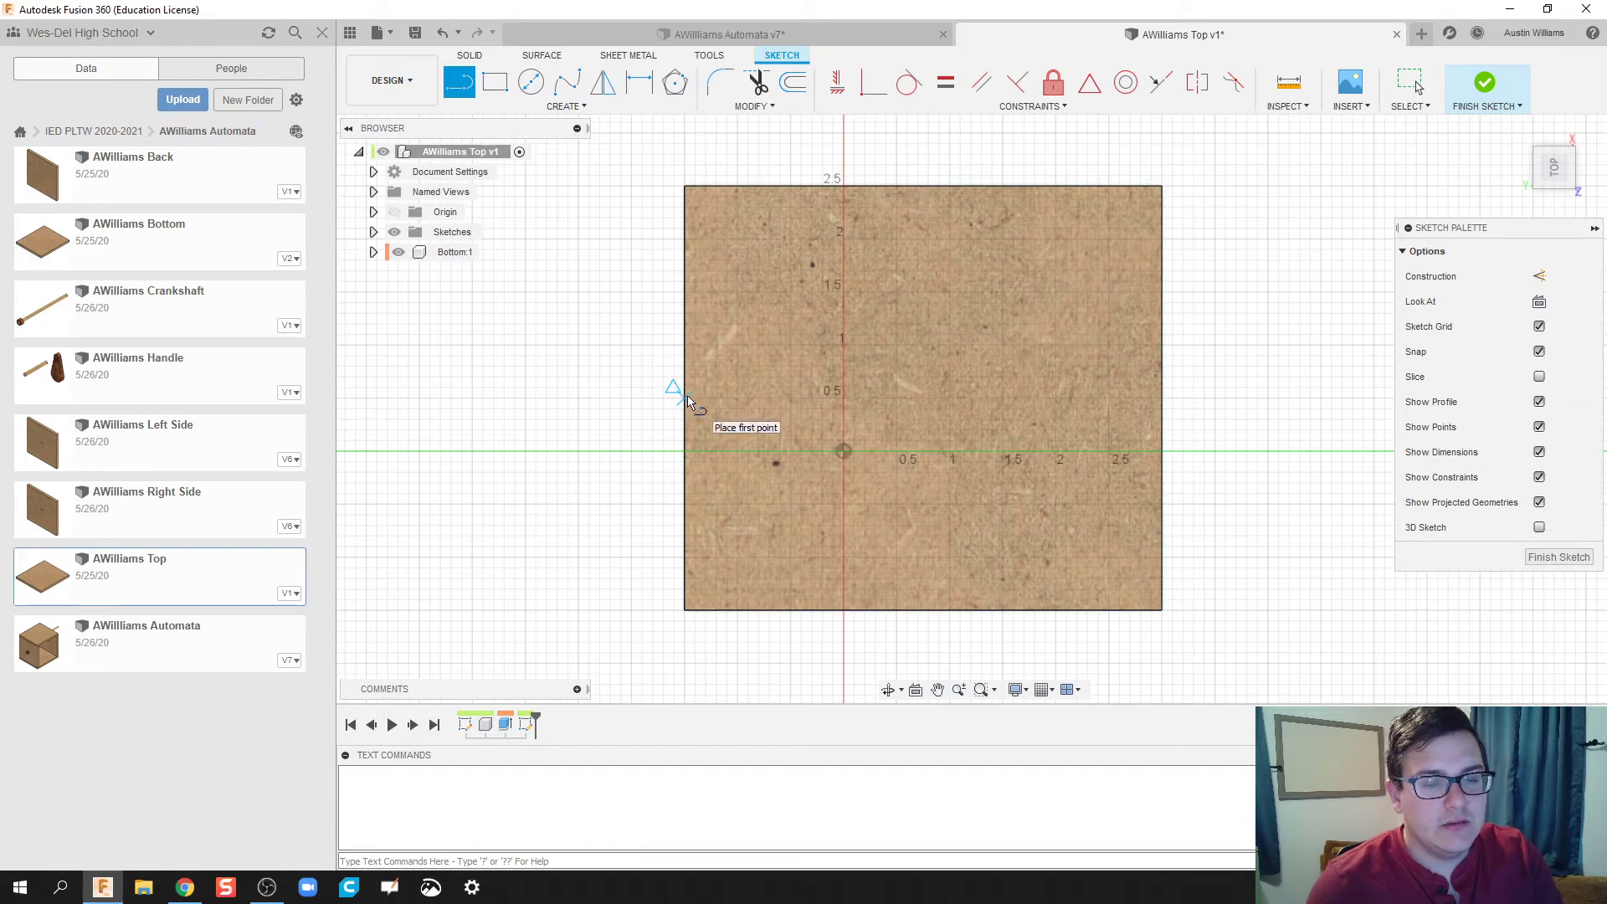
left_click(685, 399)
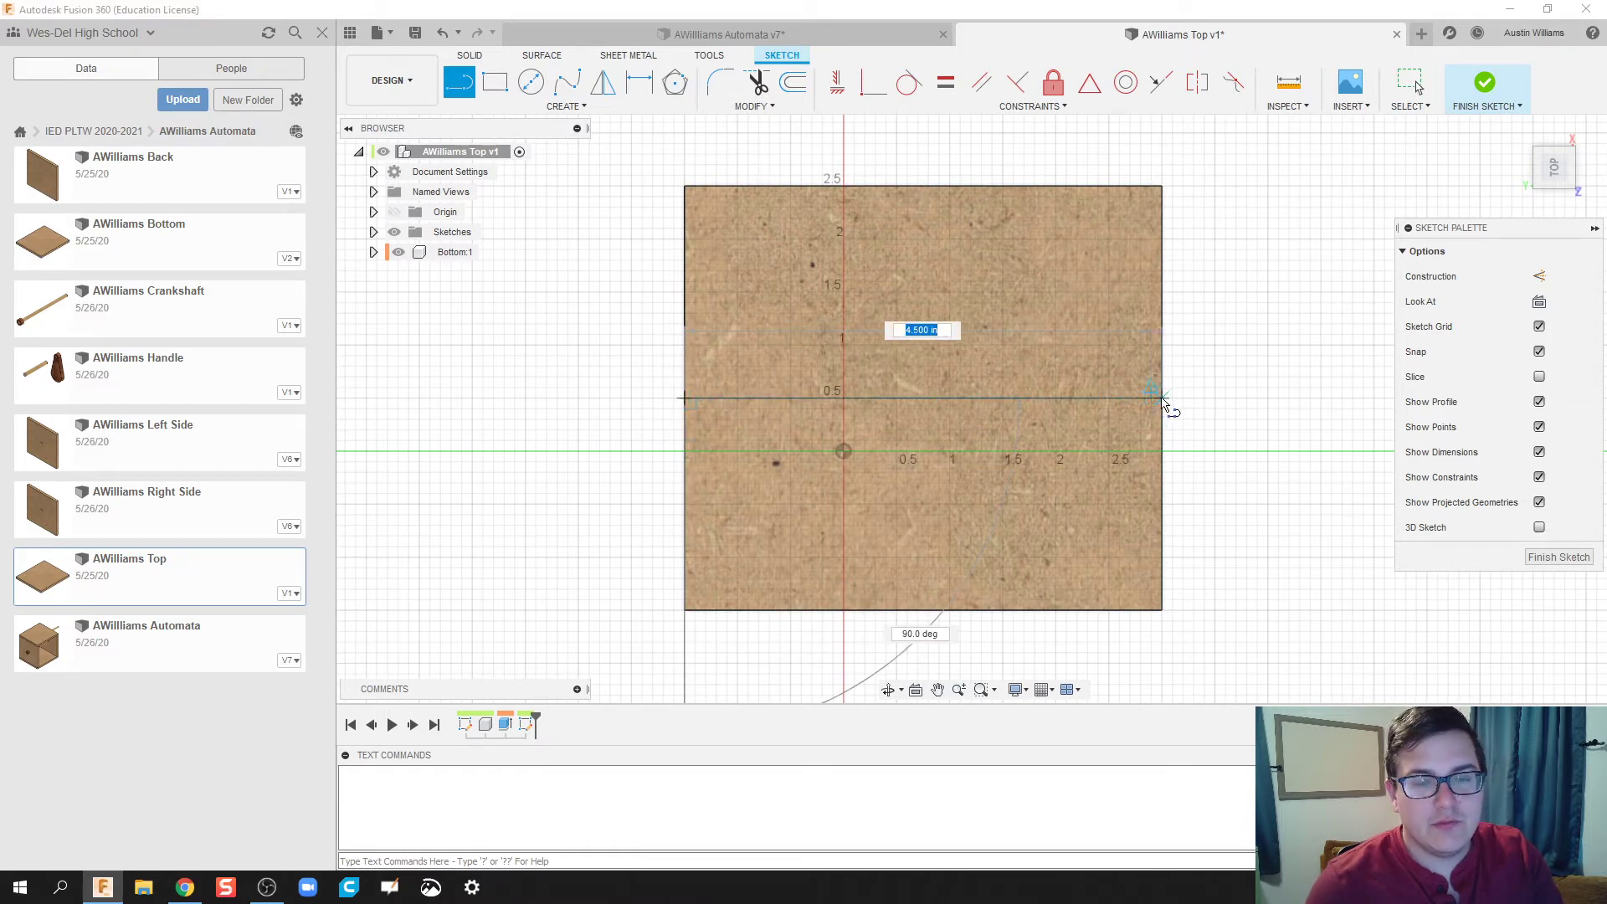
double_click(1160, 401)
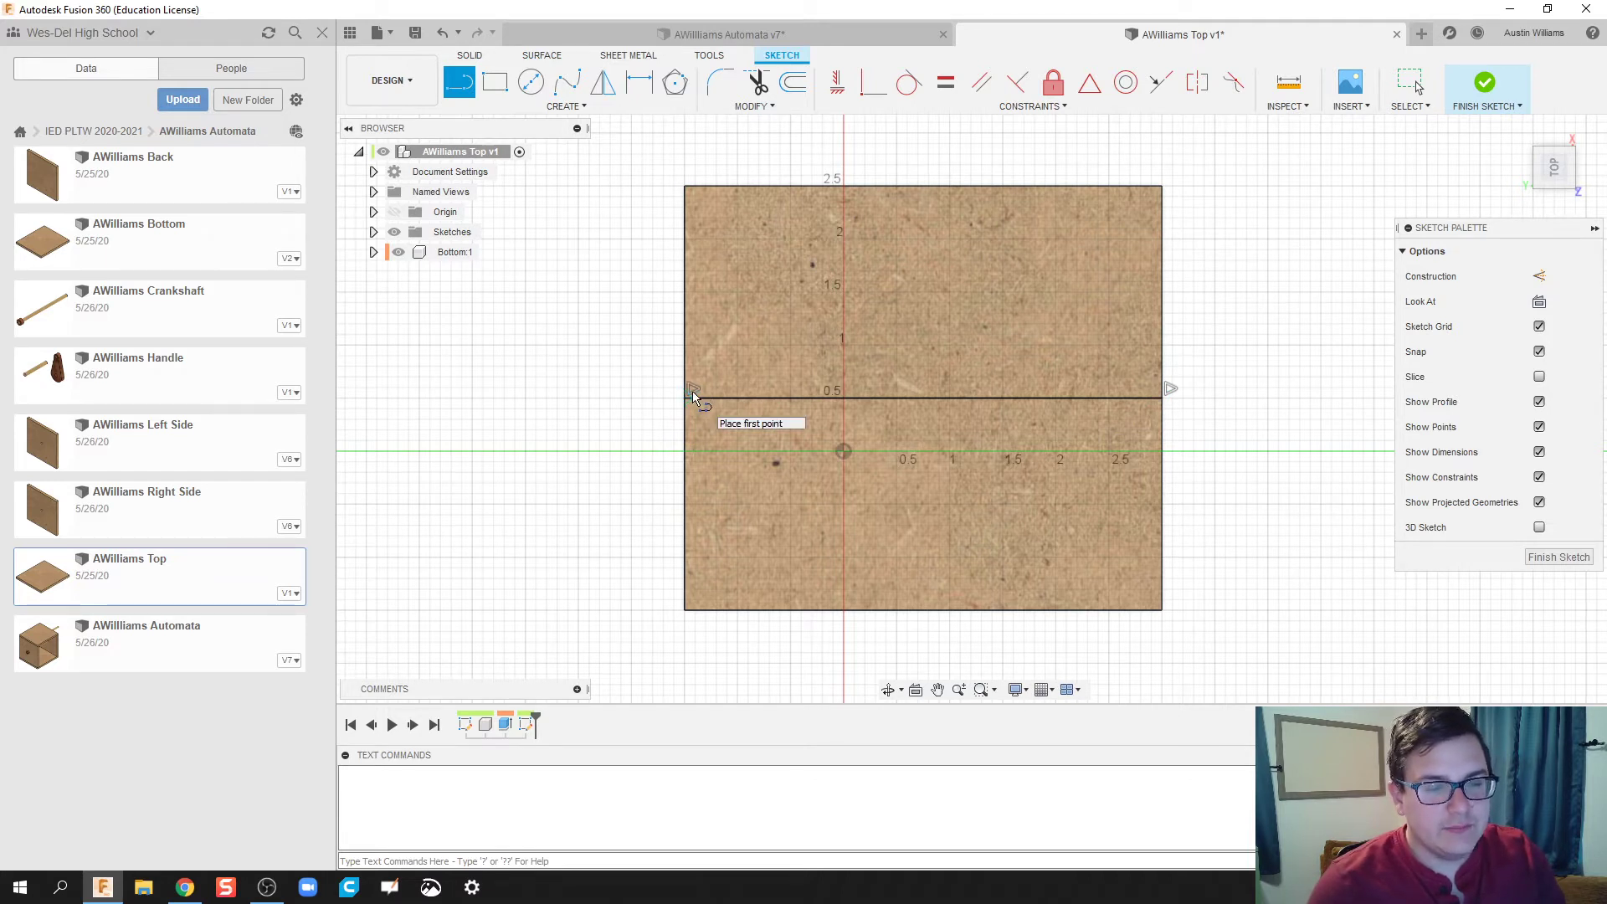
key("Escape")
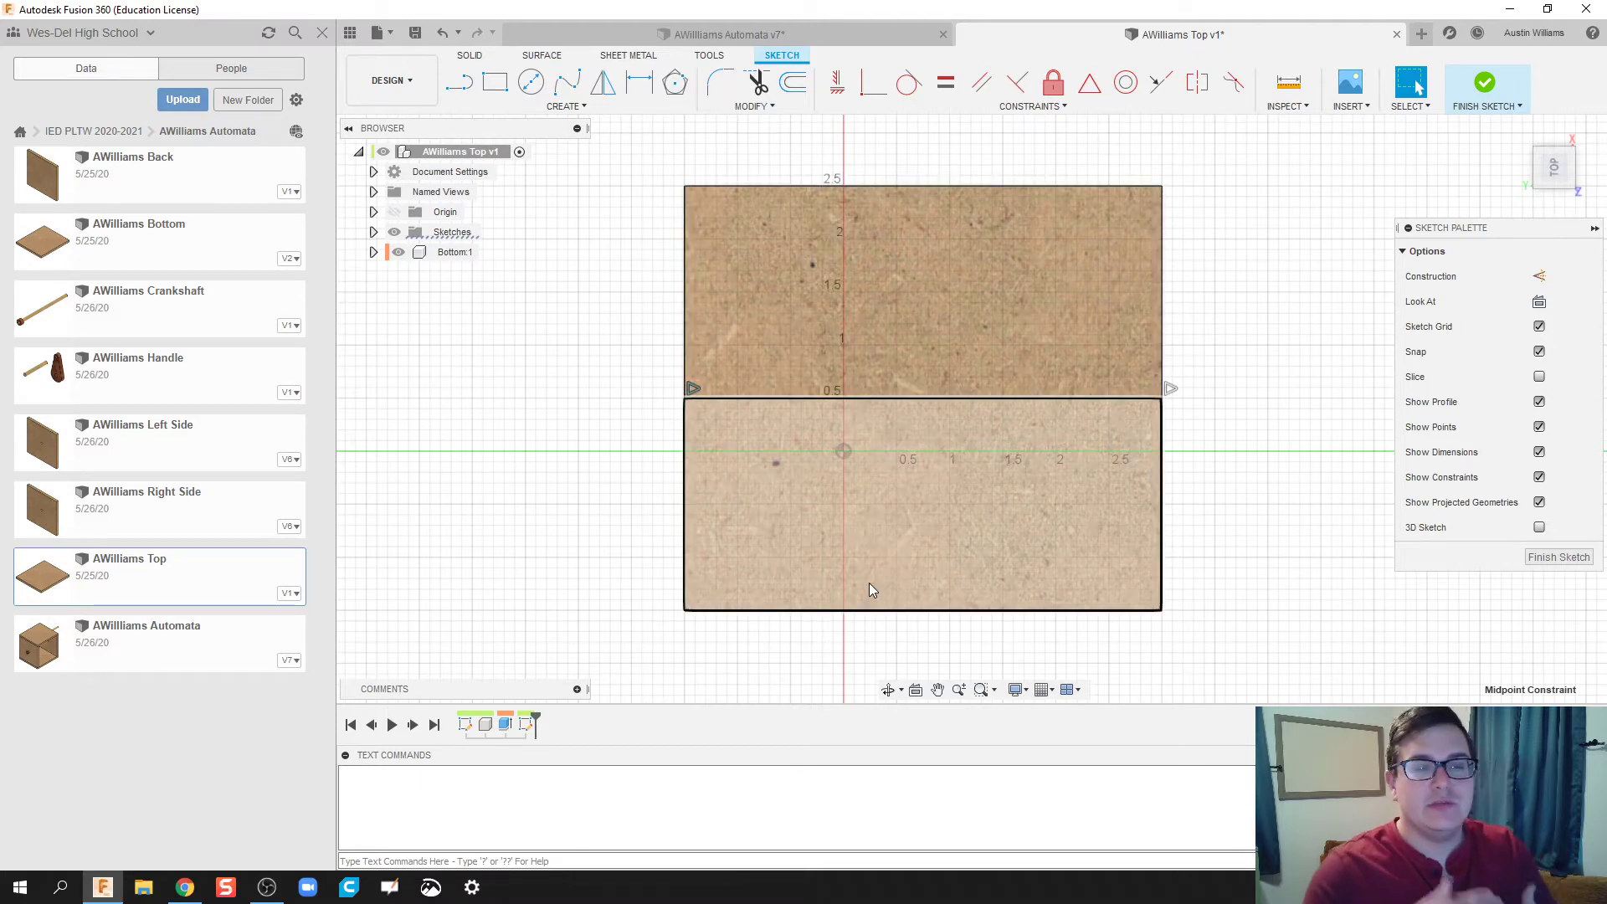
Convert the middle line into construction geometry via Normal/Construction.
right_click(792, 399)
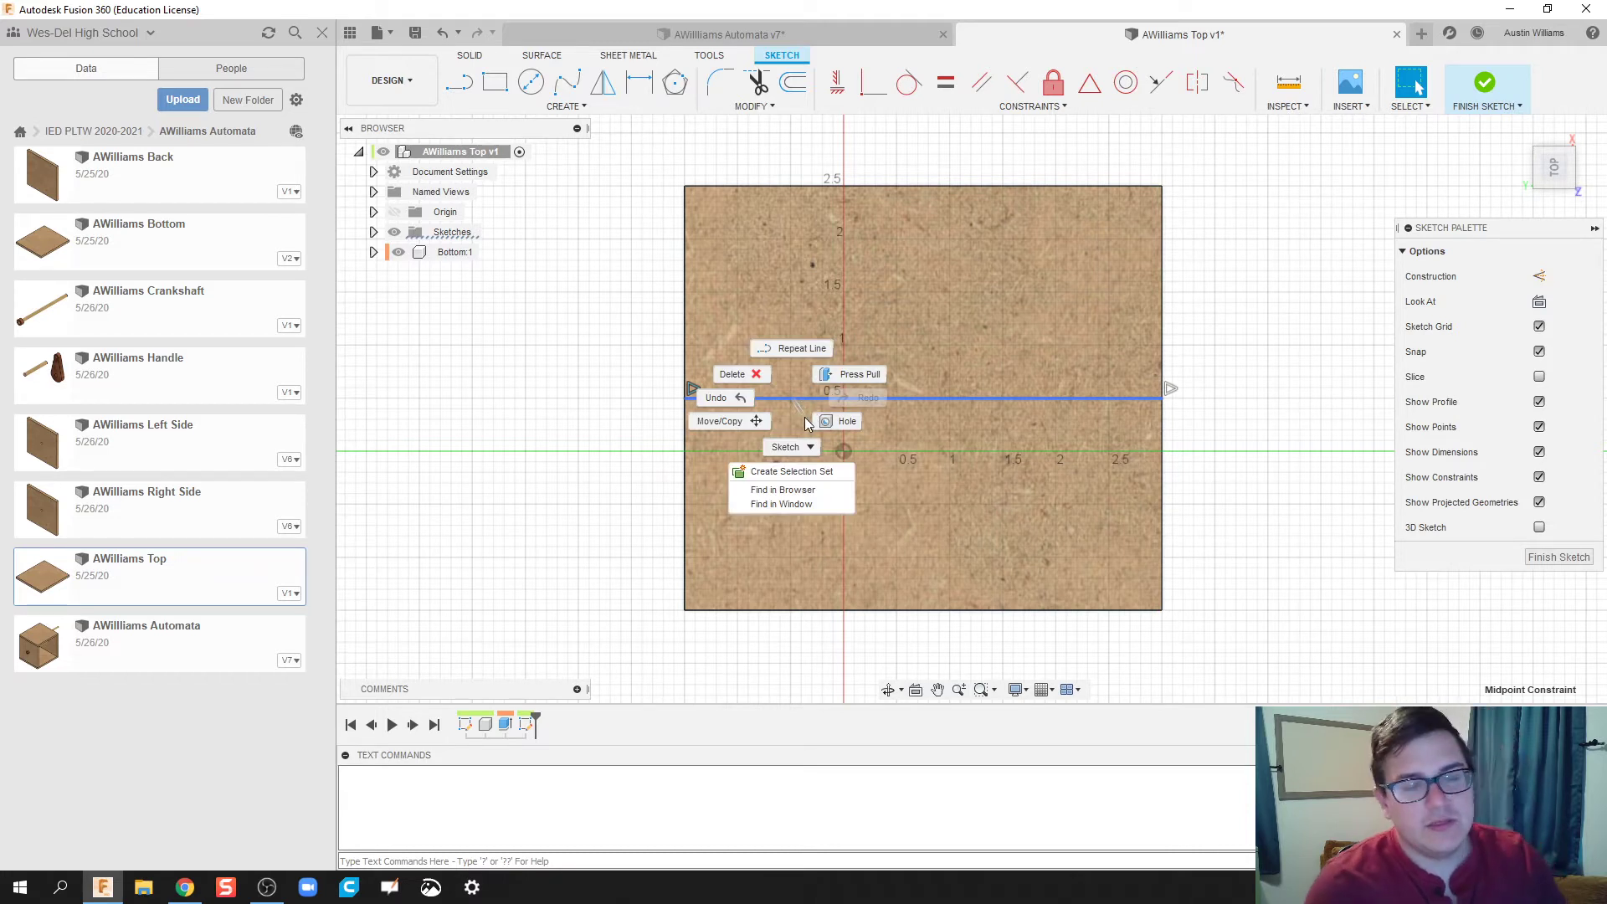
left_click(801, 407)
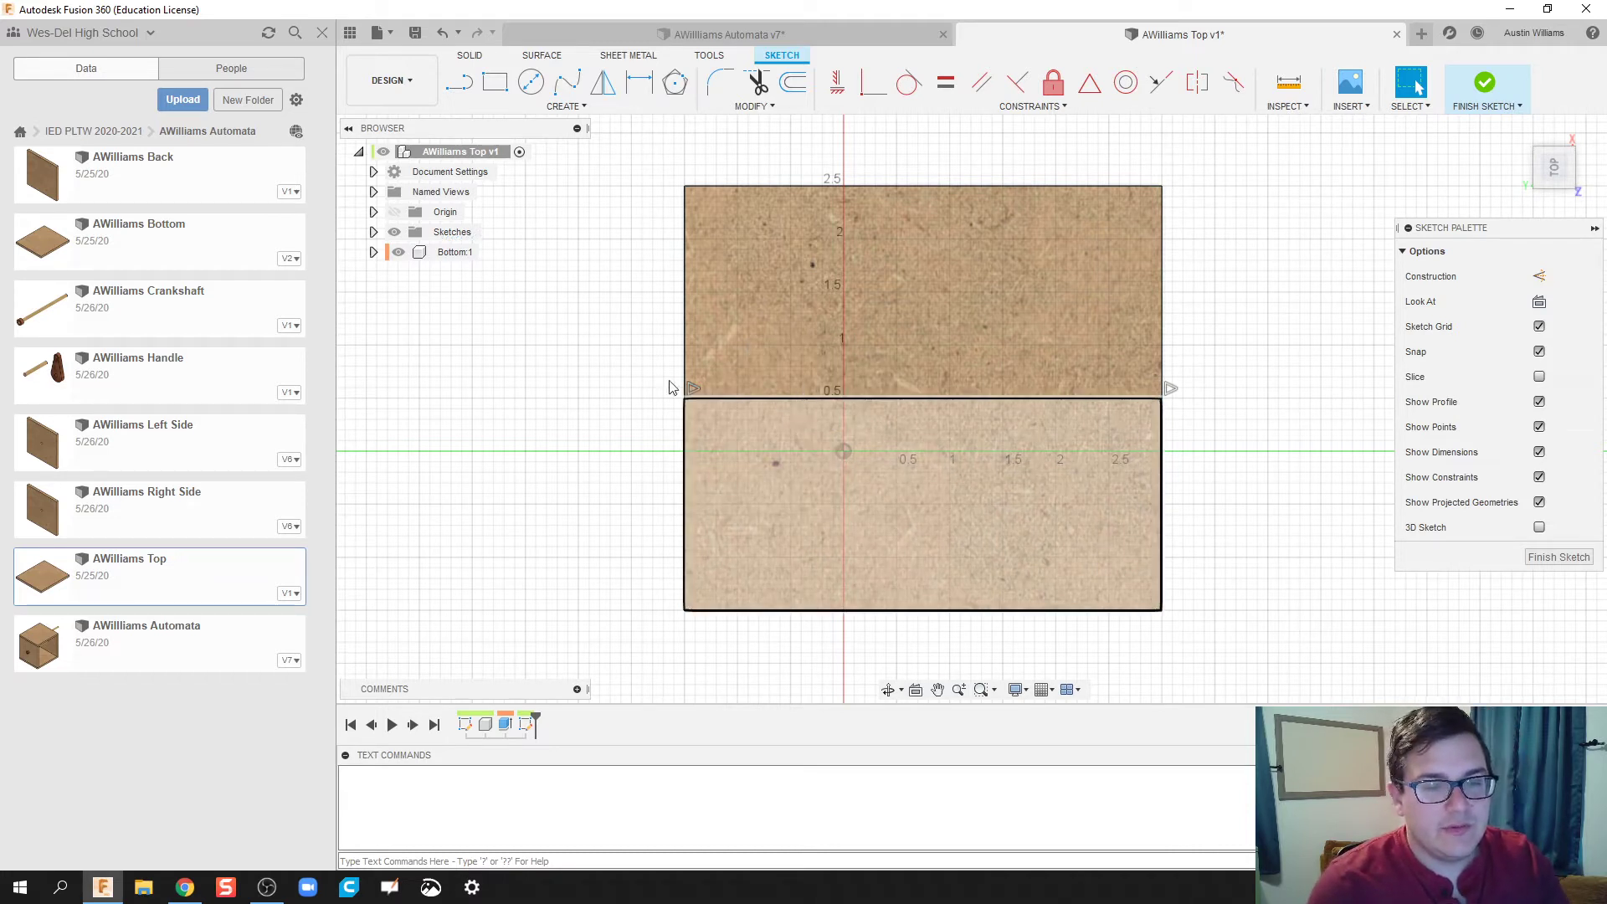
right_click(756, 397)
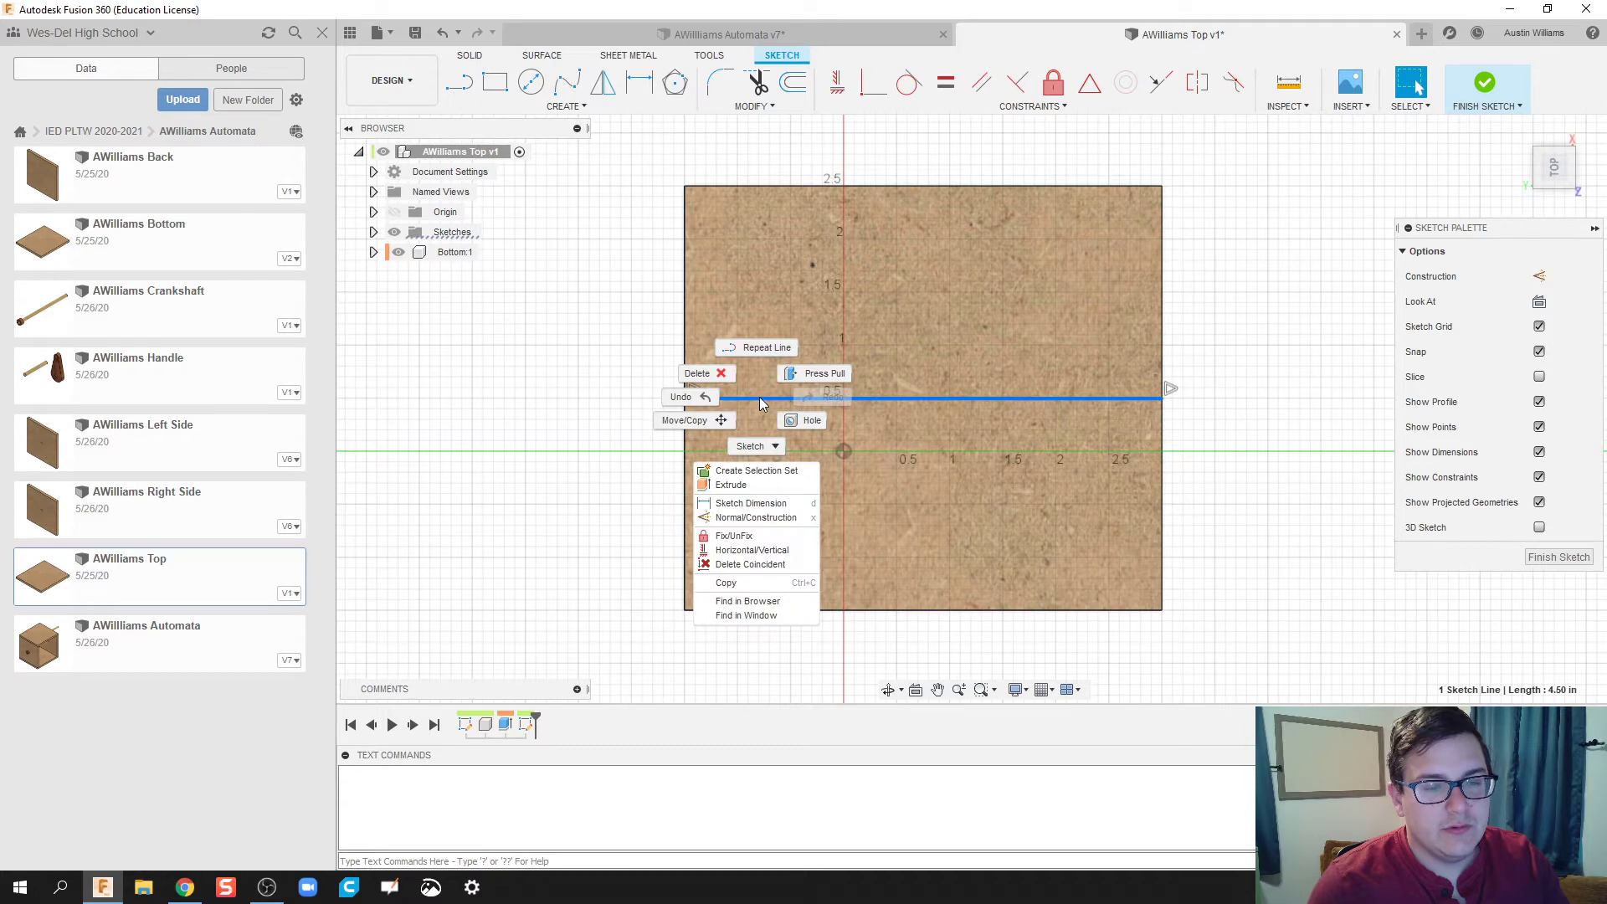
left_click(789, 513)
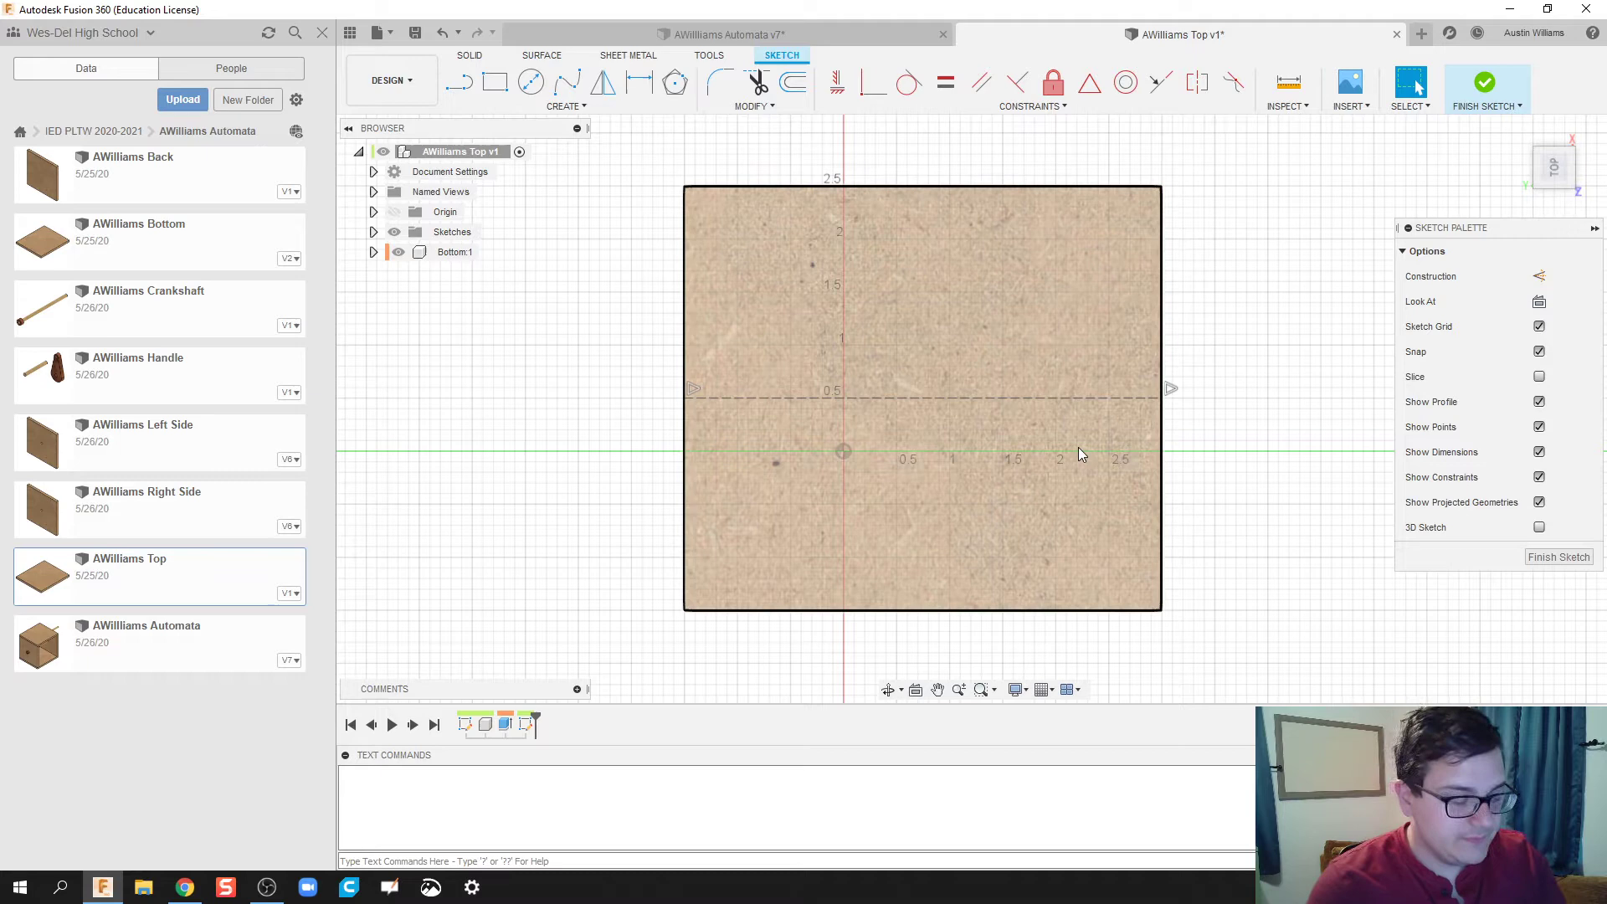
Measure the board width between its edges: 4.50 in.
key("i")
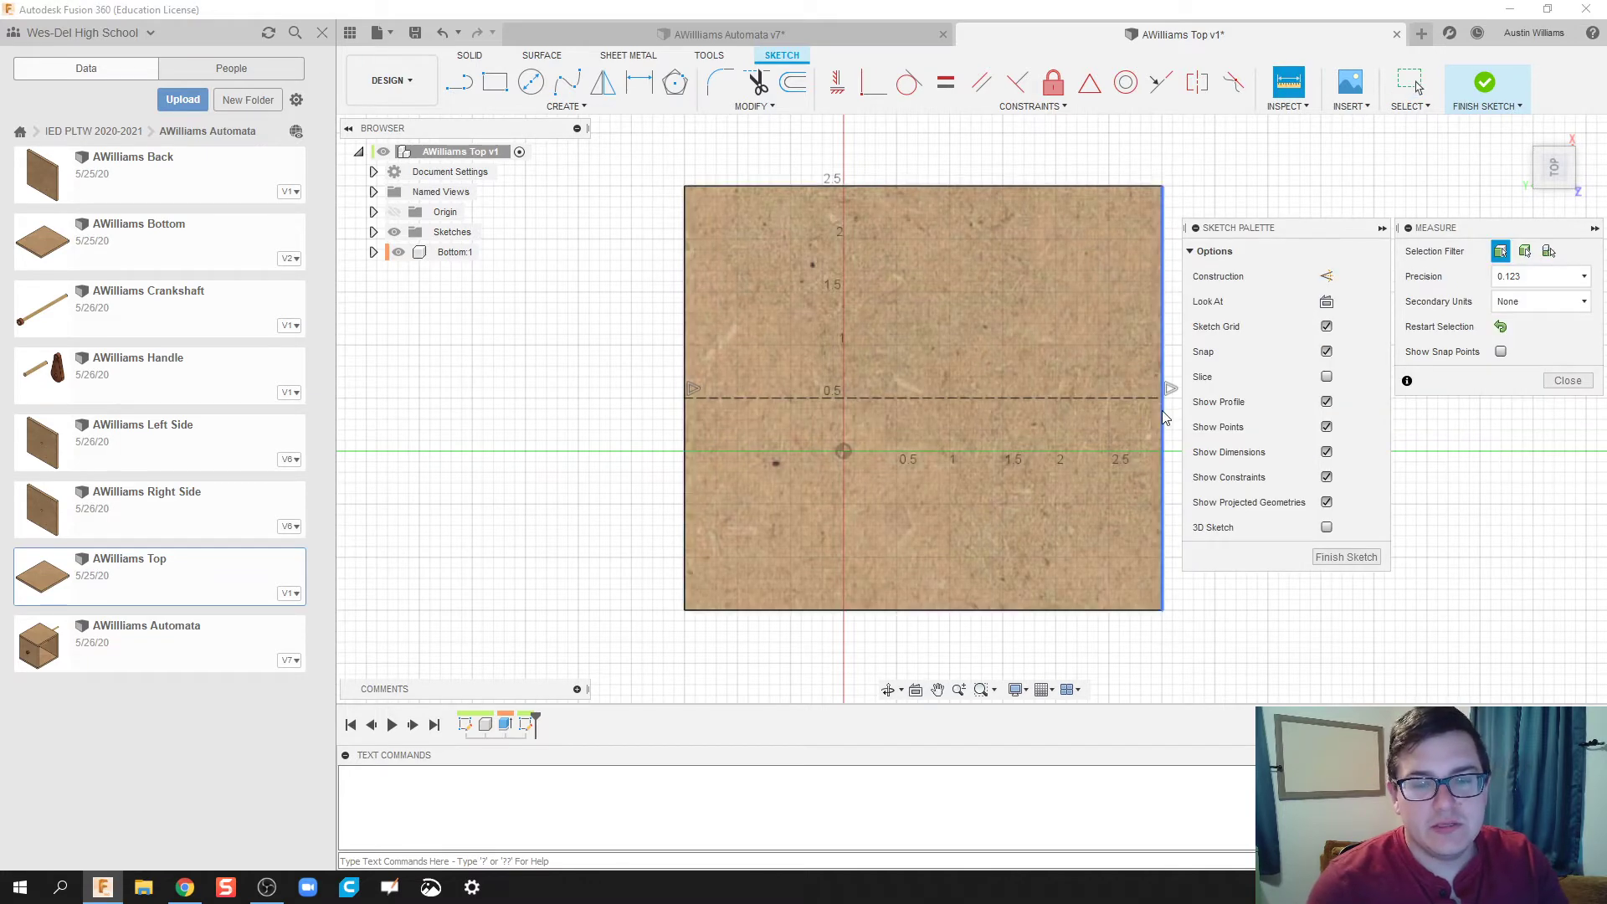
left_click(1162, 416)
left_click(685, 420)
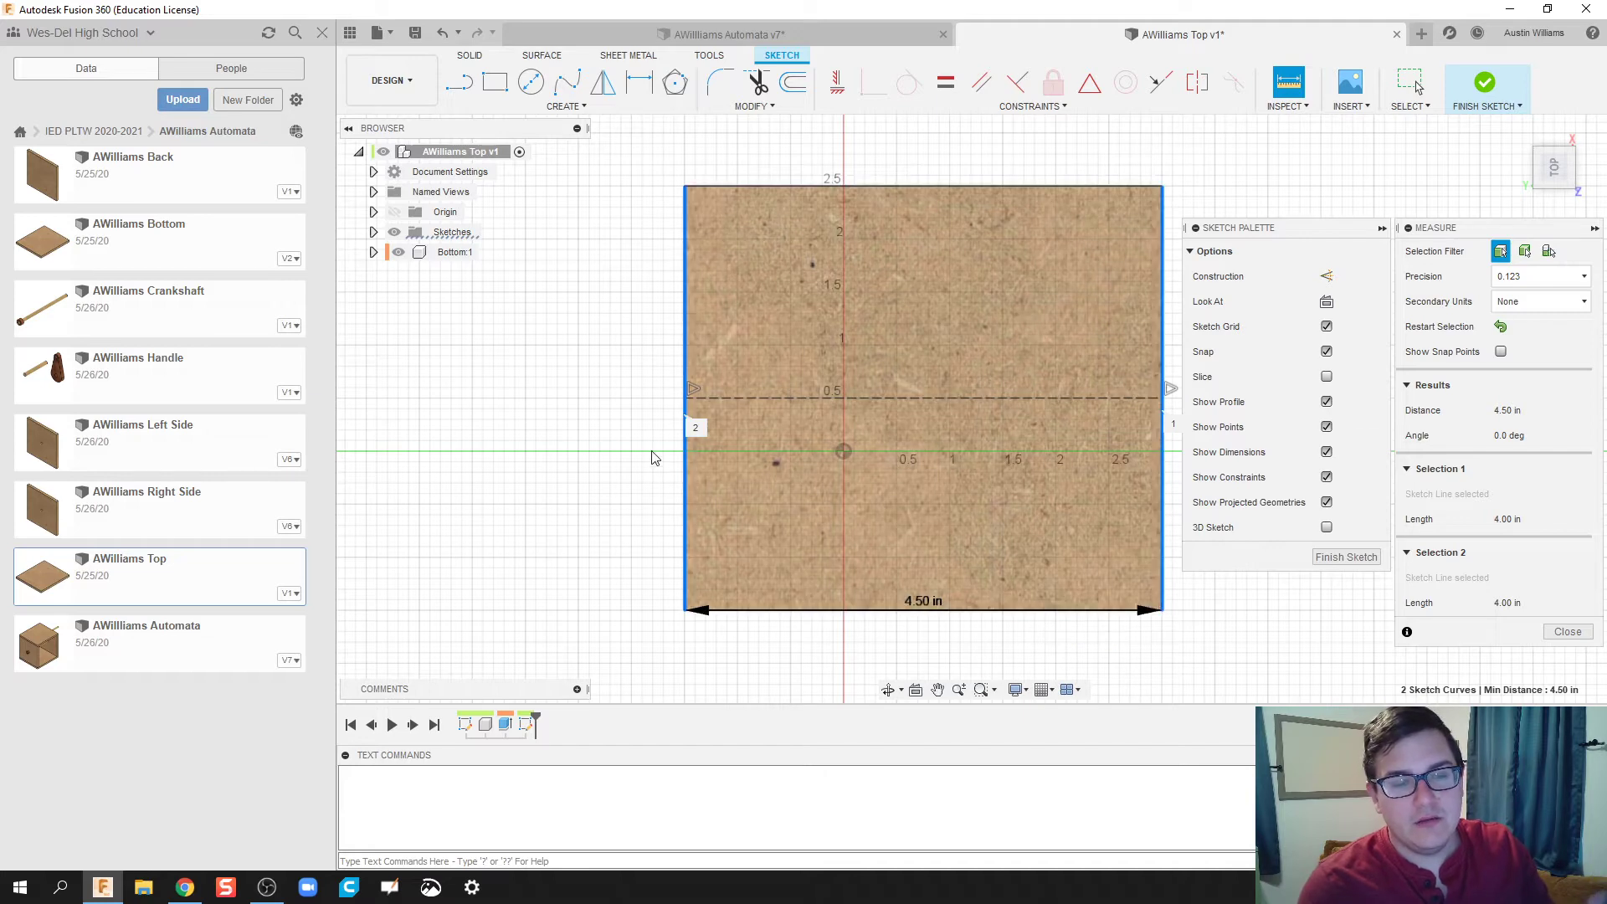
key("Escape")
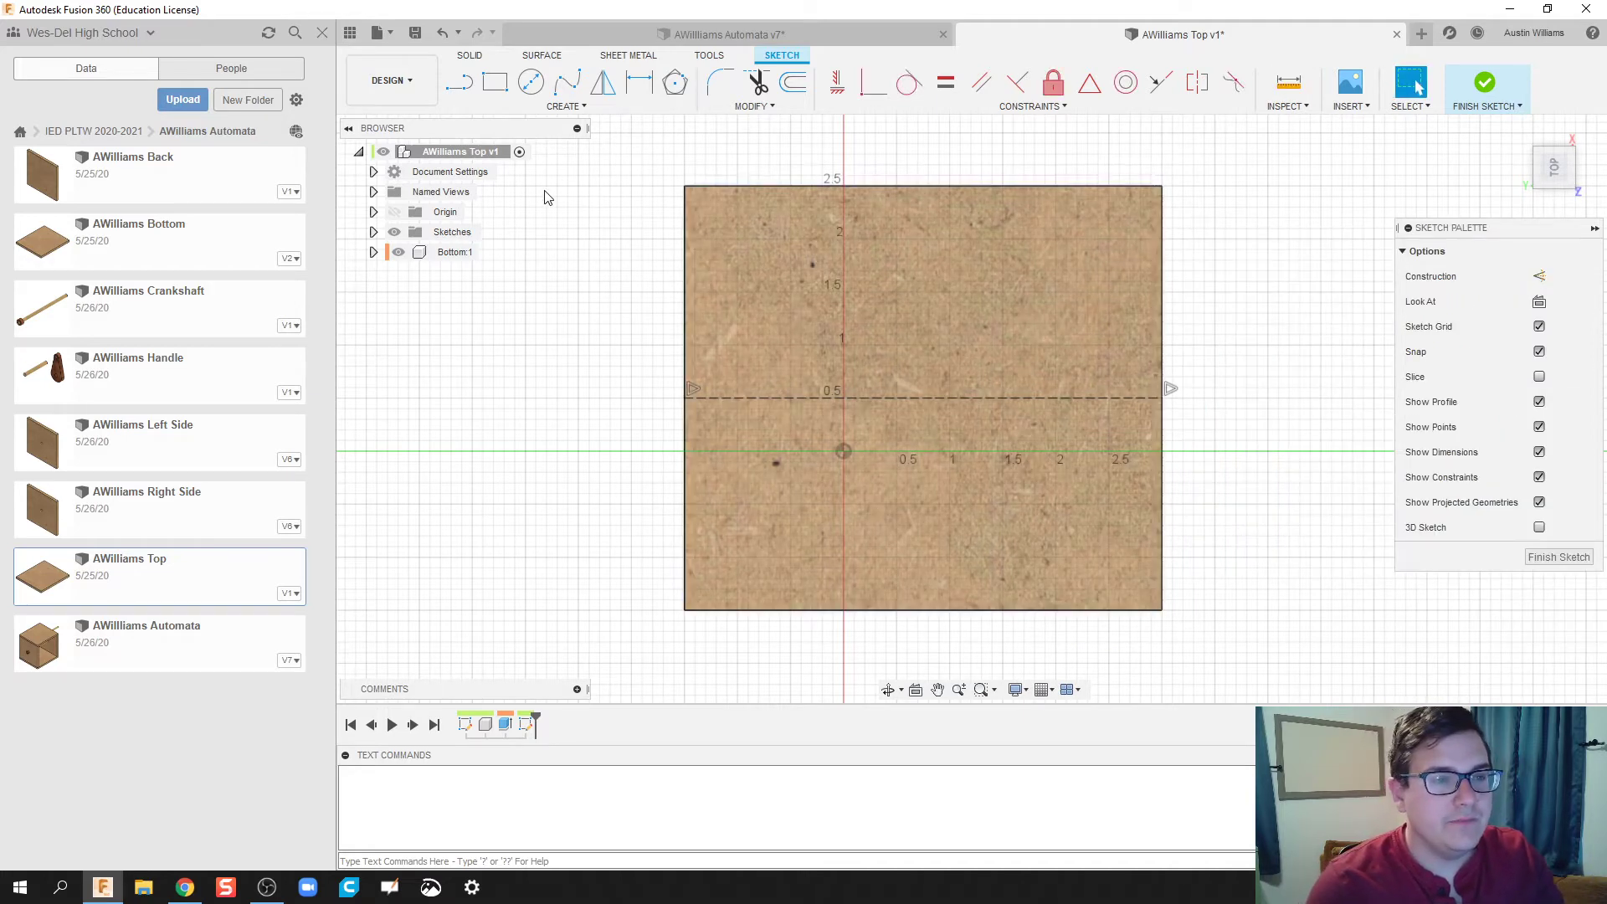
Draw four small center-diameter circles along the dashed construction line.
left_click(531, 83)
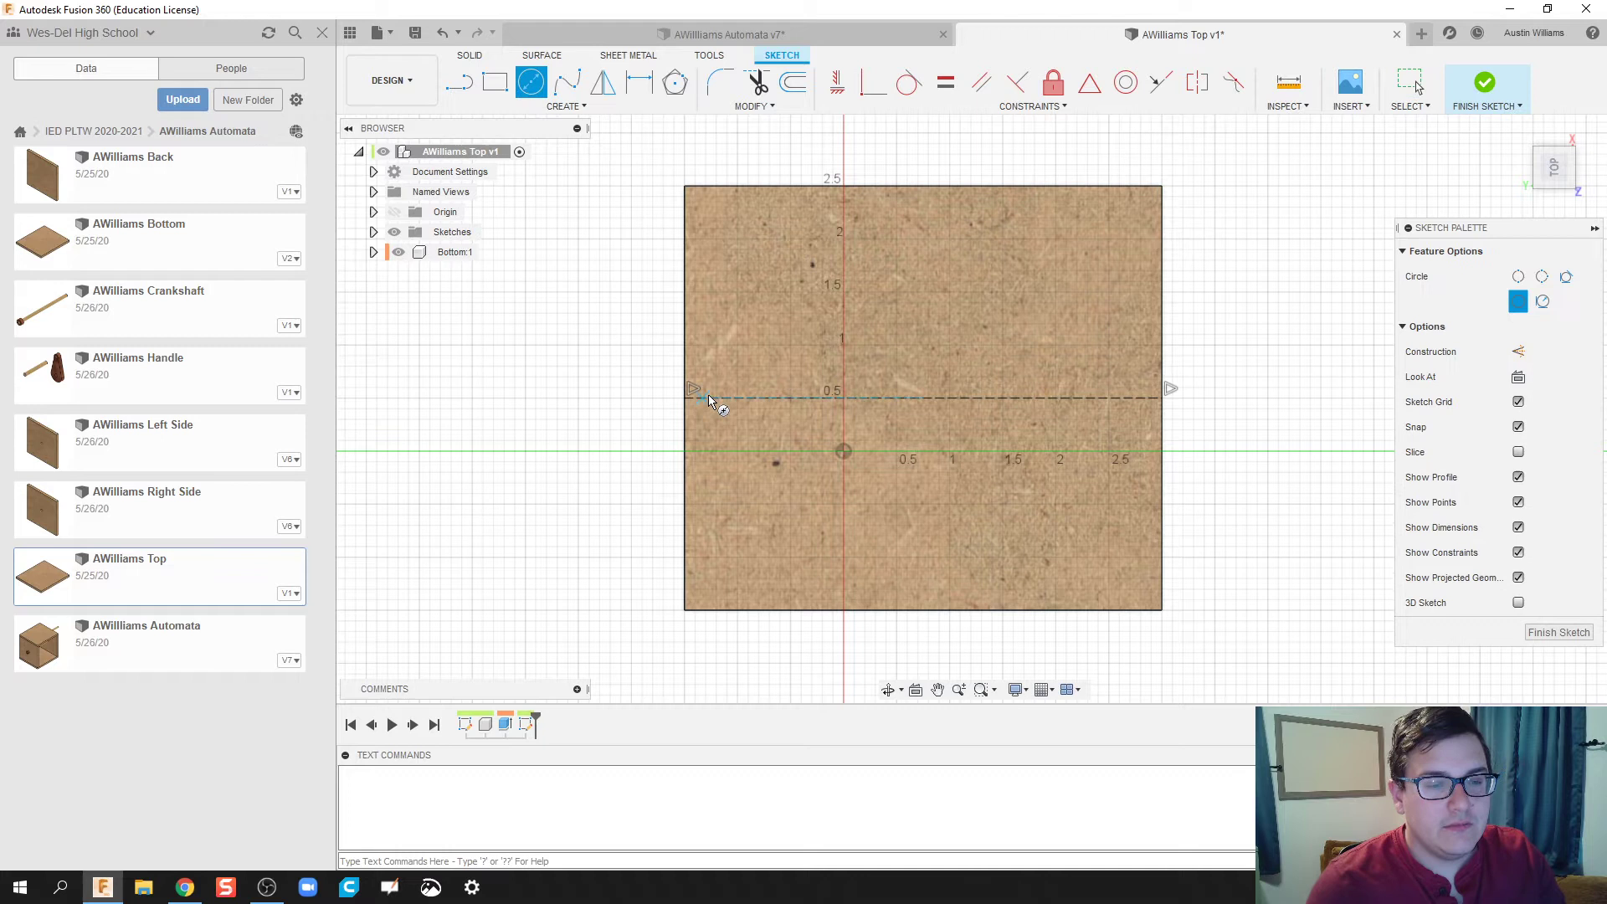
left_click(782, 400)
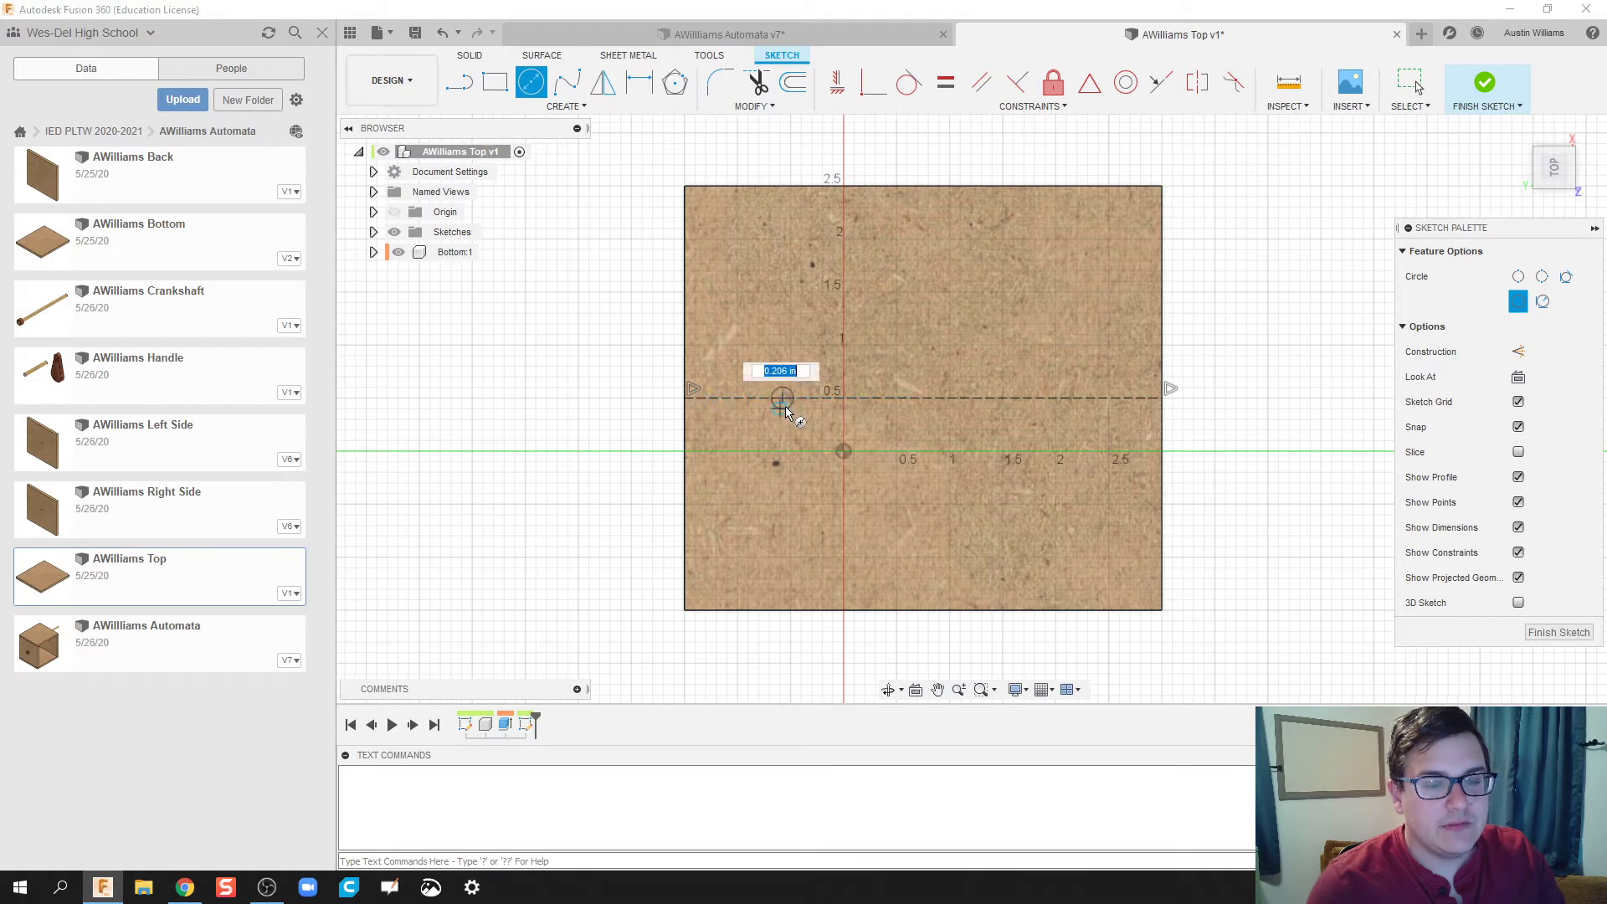
left_click(866, 402)
left_click(869, 418)
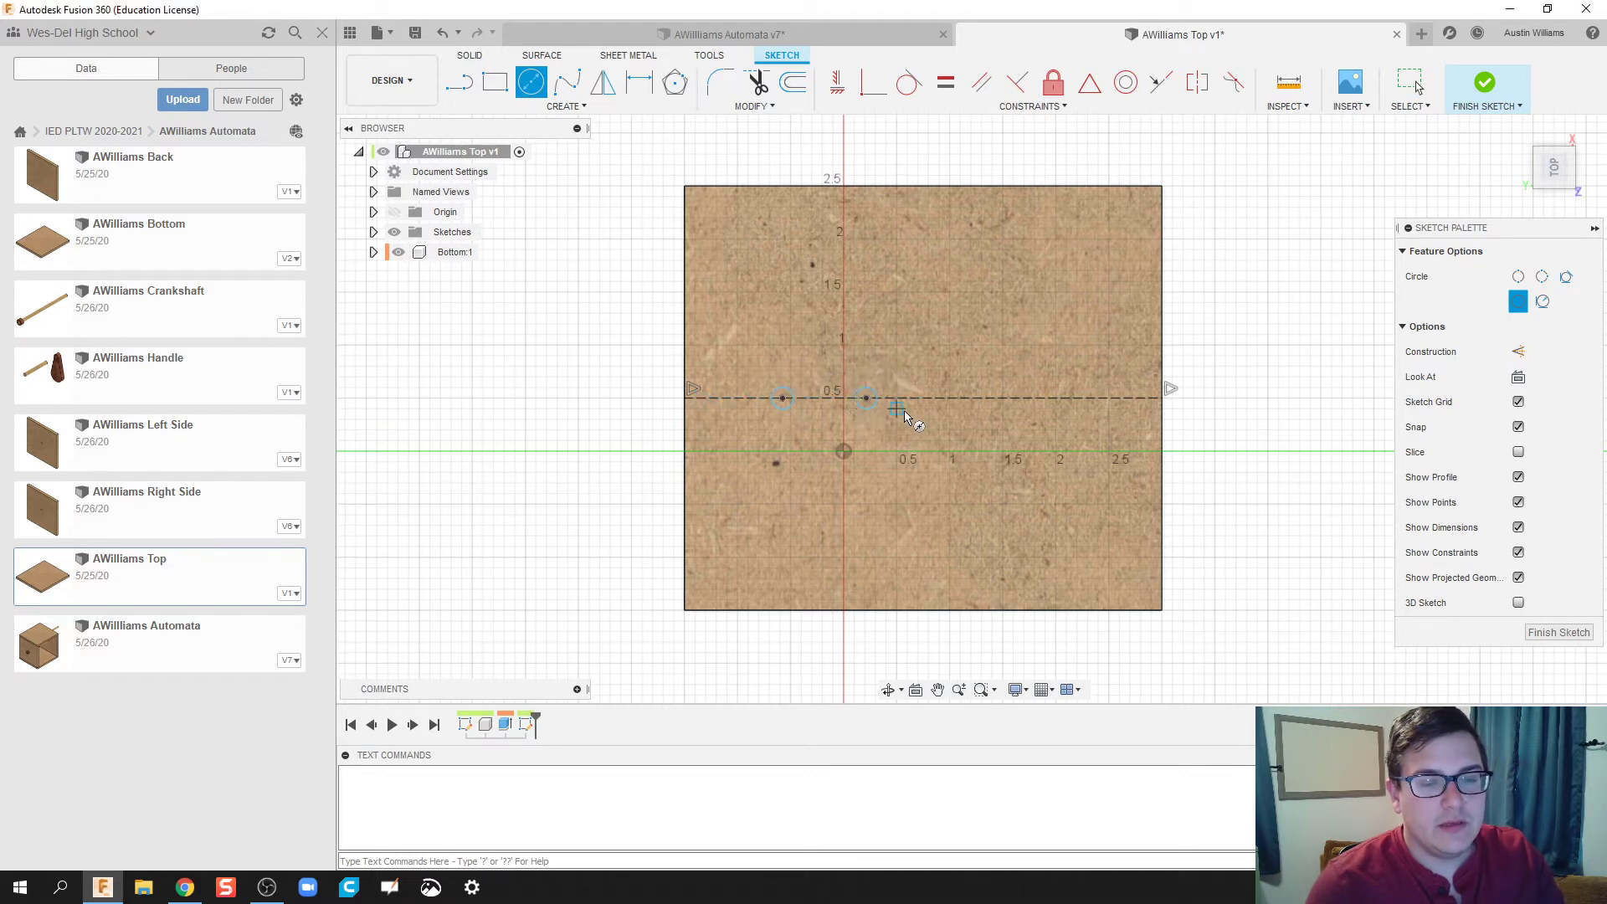
left_click(954, 400)
left_click(955, 419)
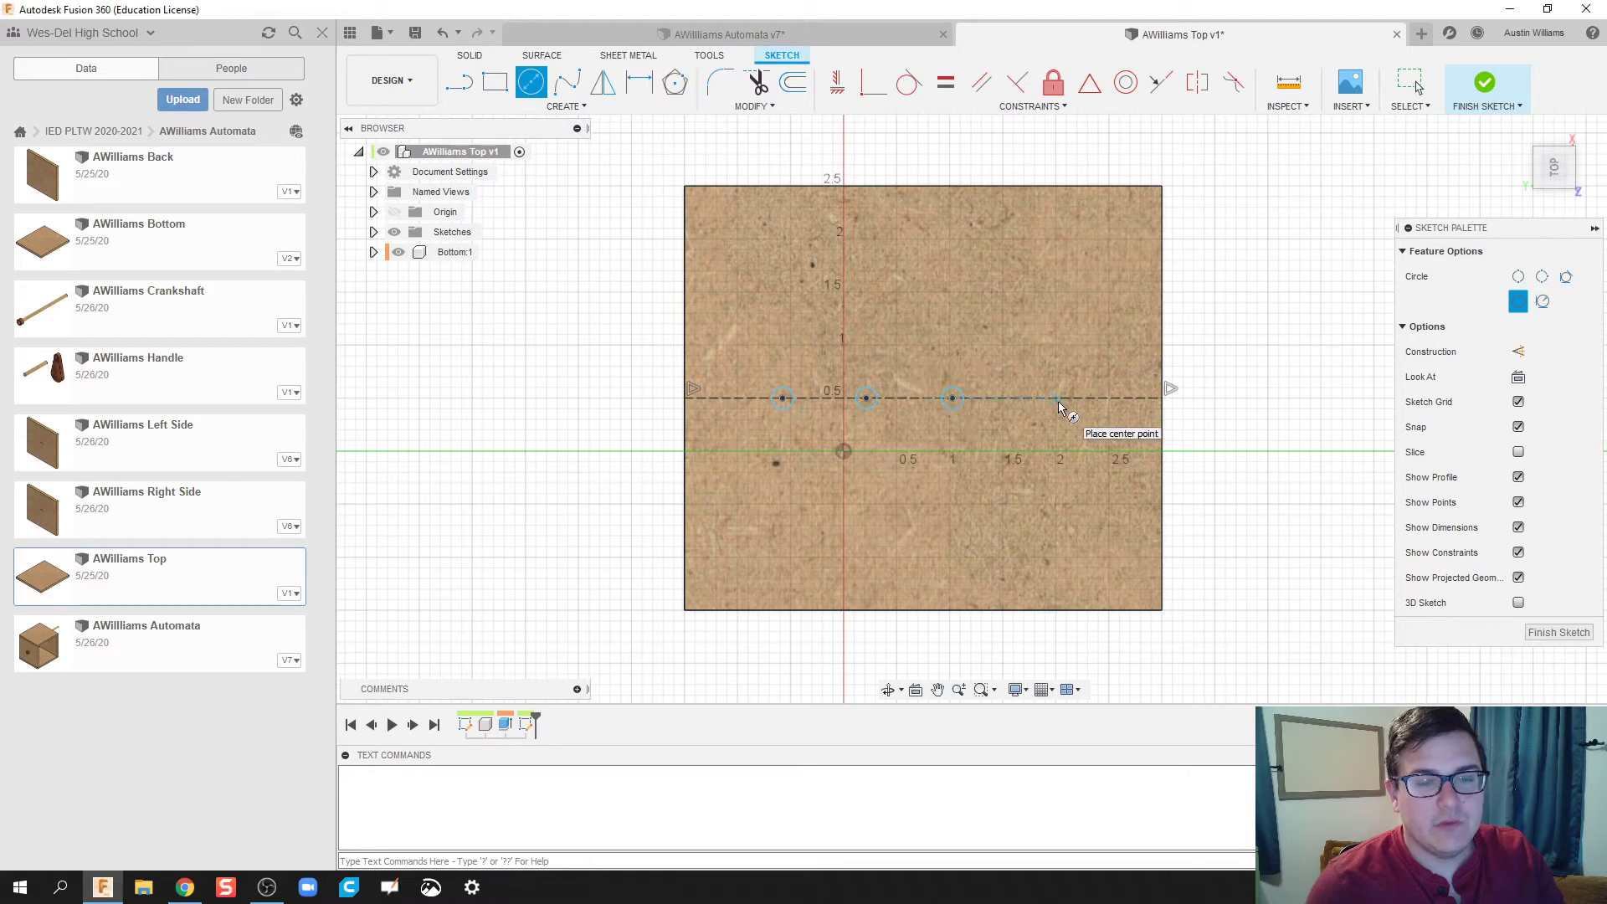
left_click(1031, 400)
left_click(1035, 419)
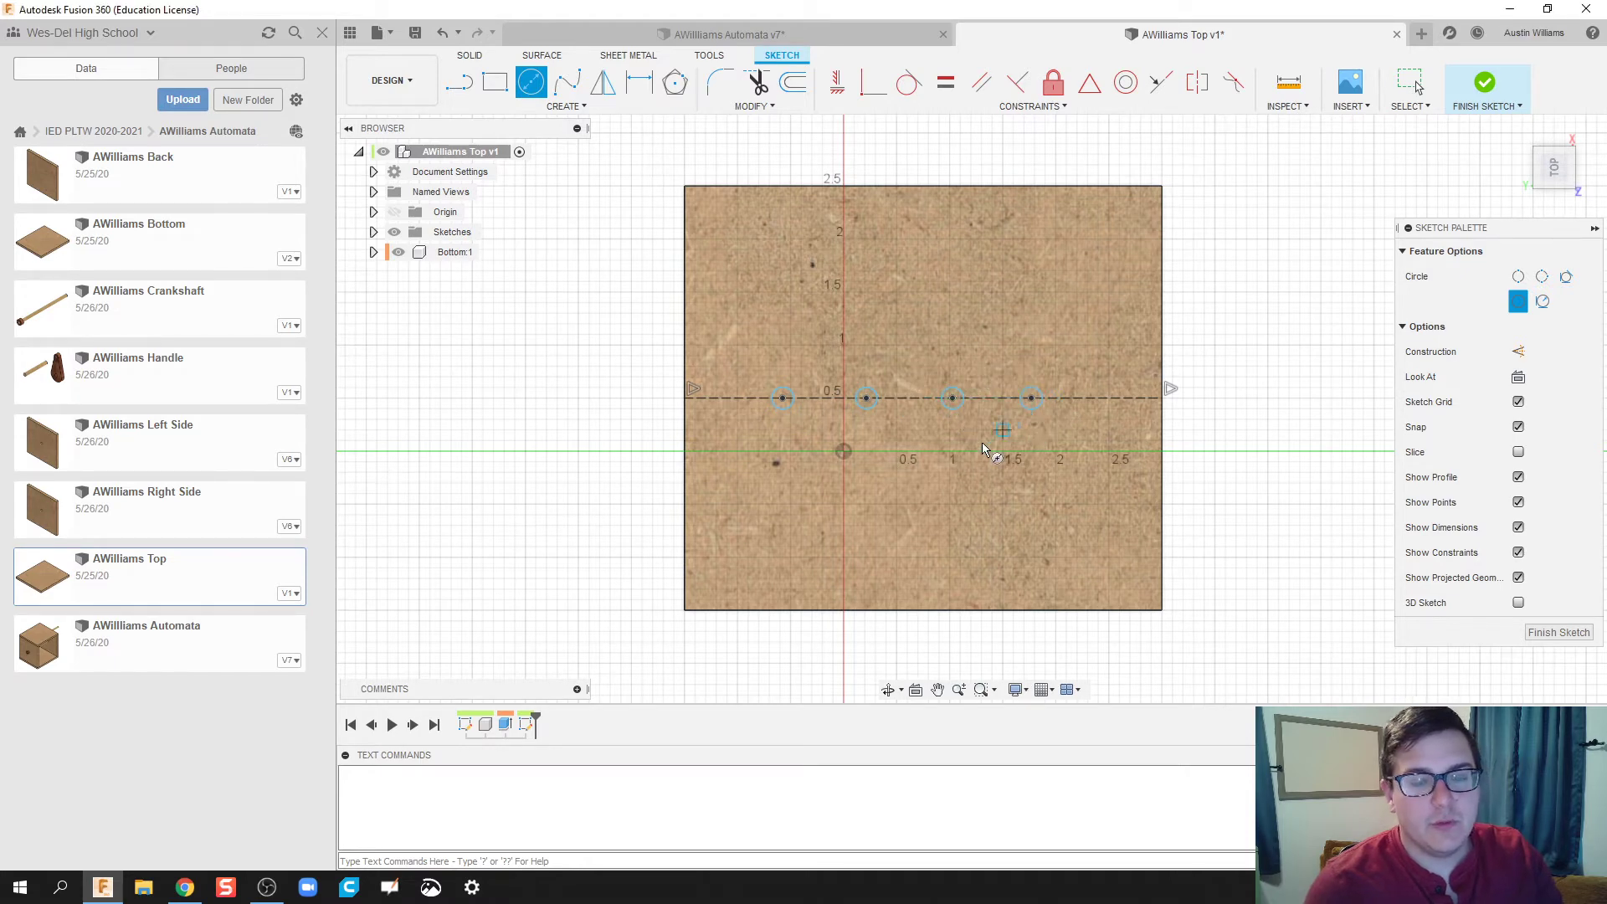
key("Escape")
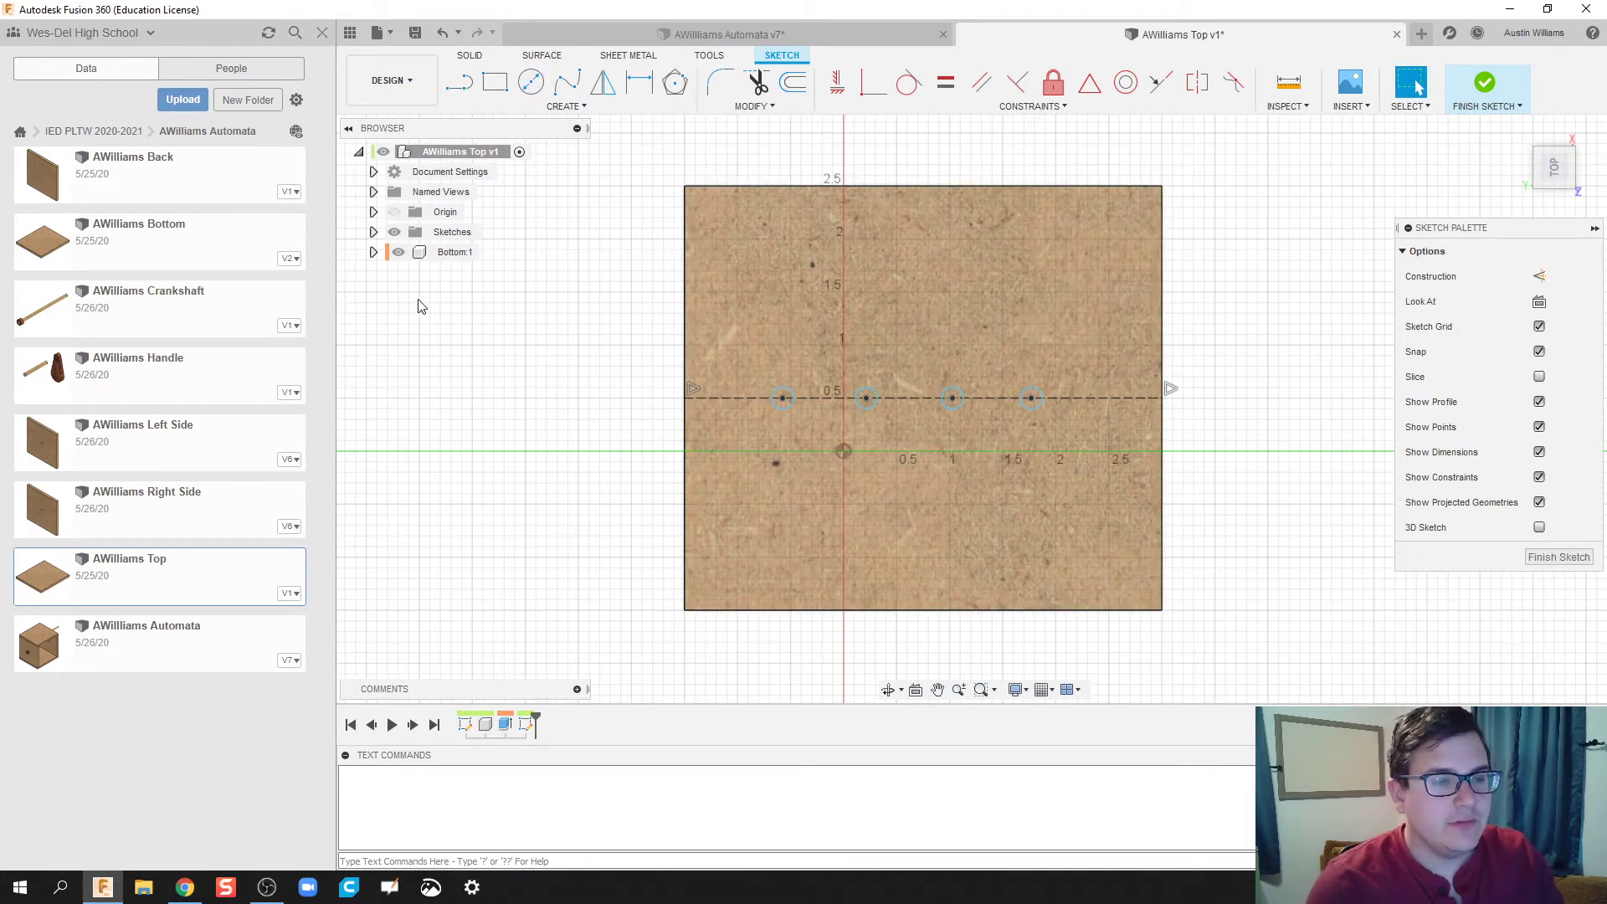
Hide the board body and dimension the first circle 1.00 in from the left edge.
left_click(399, 252)
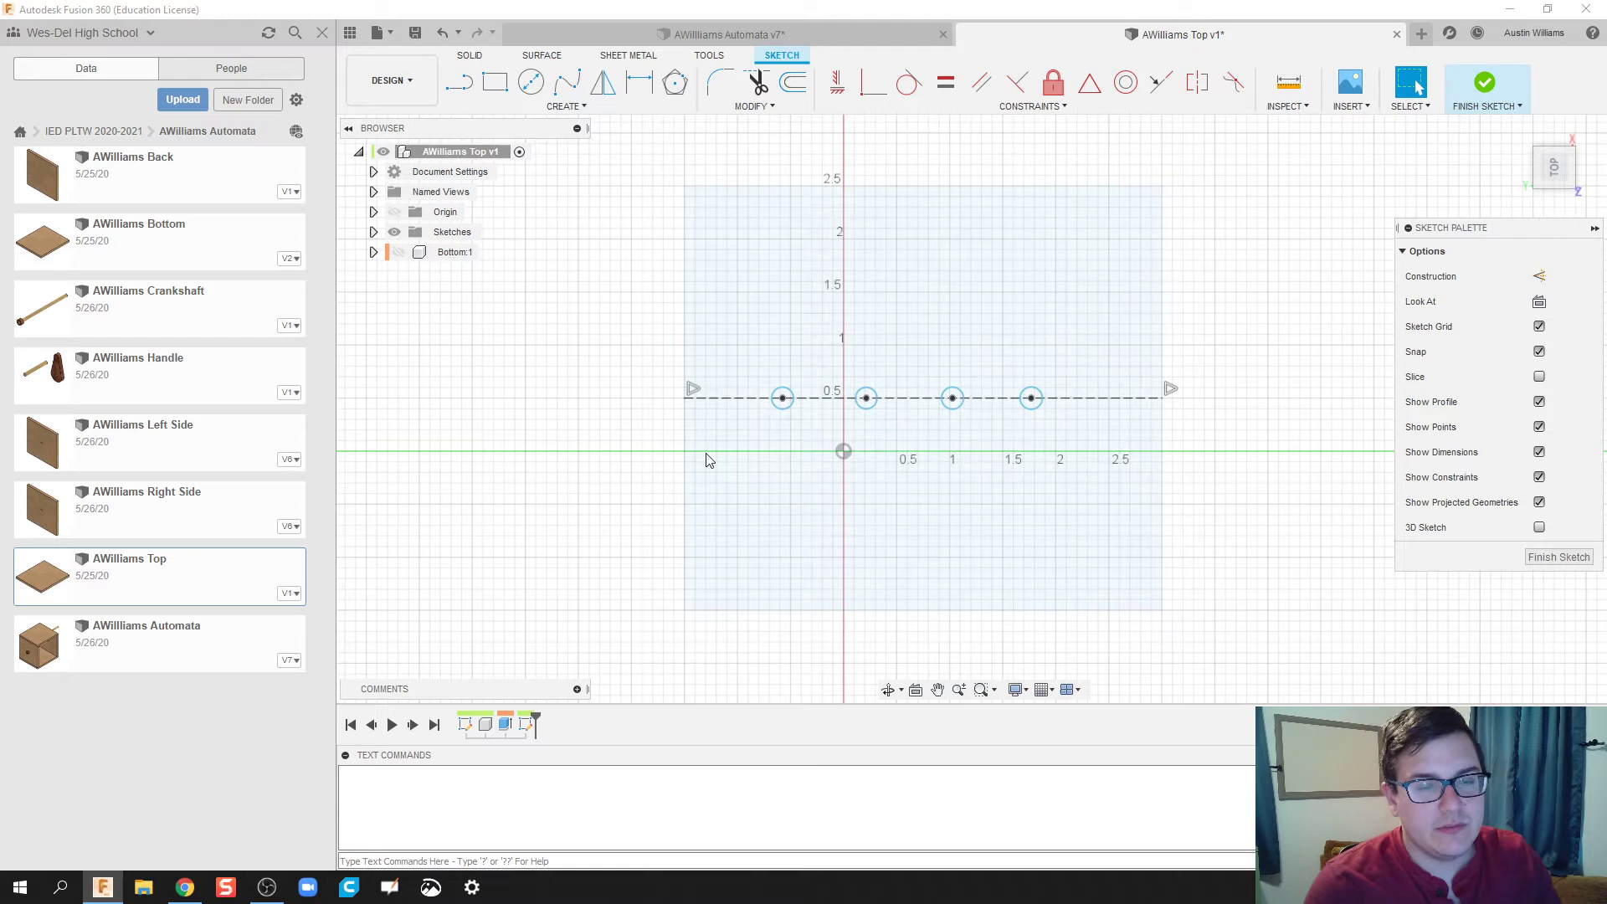
key("d")
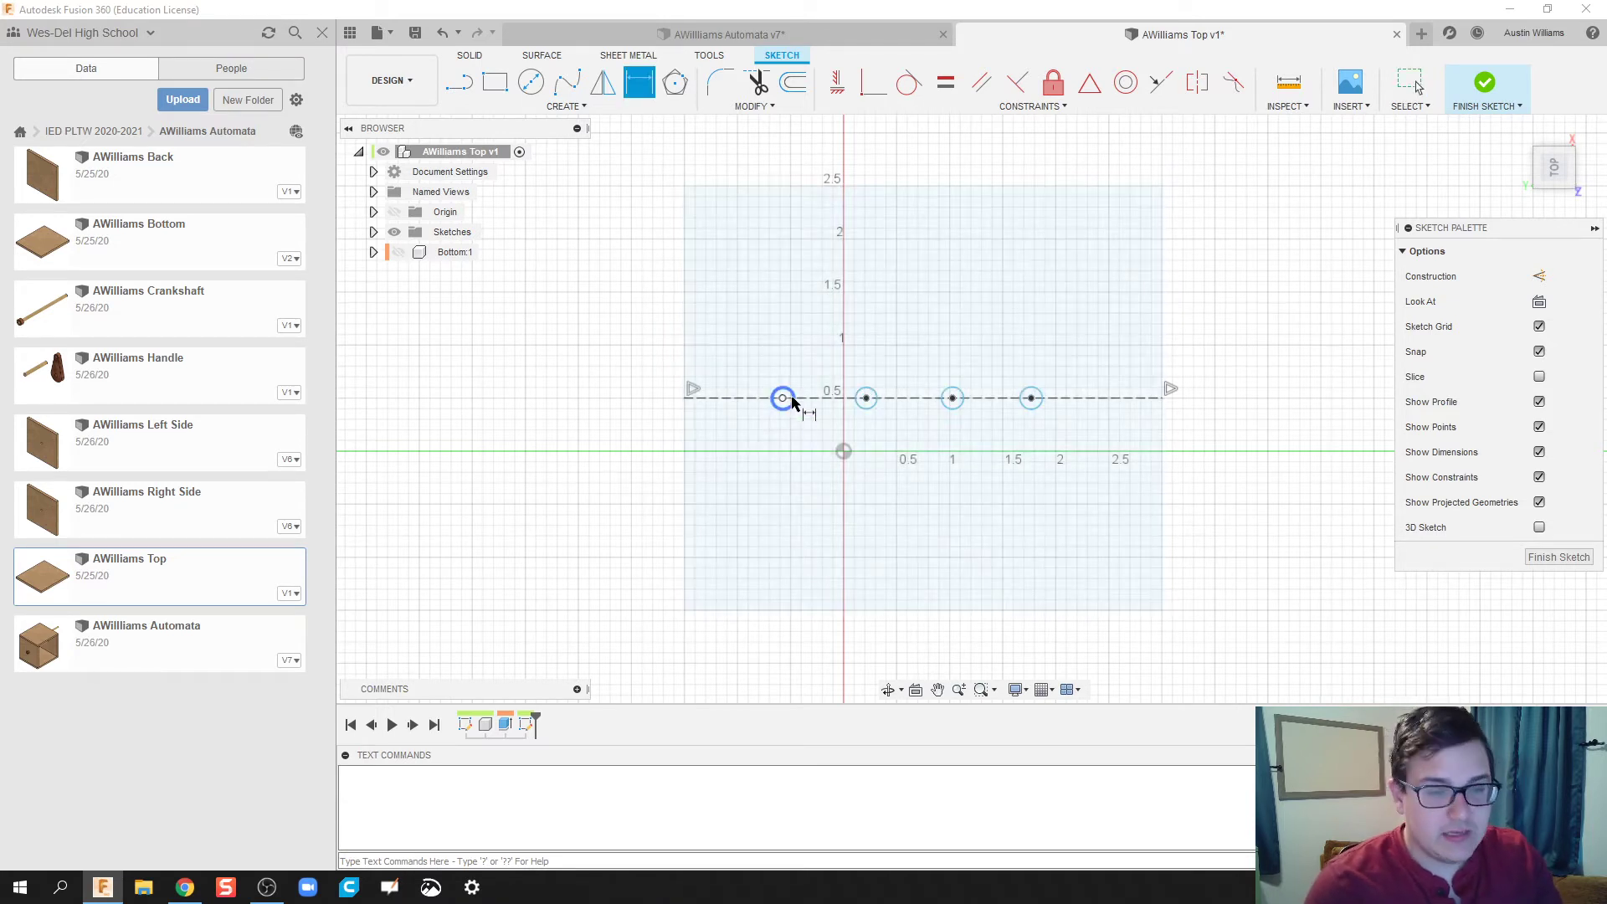
left_click(684, 414)
left_click(783, 397)
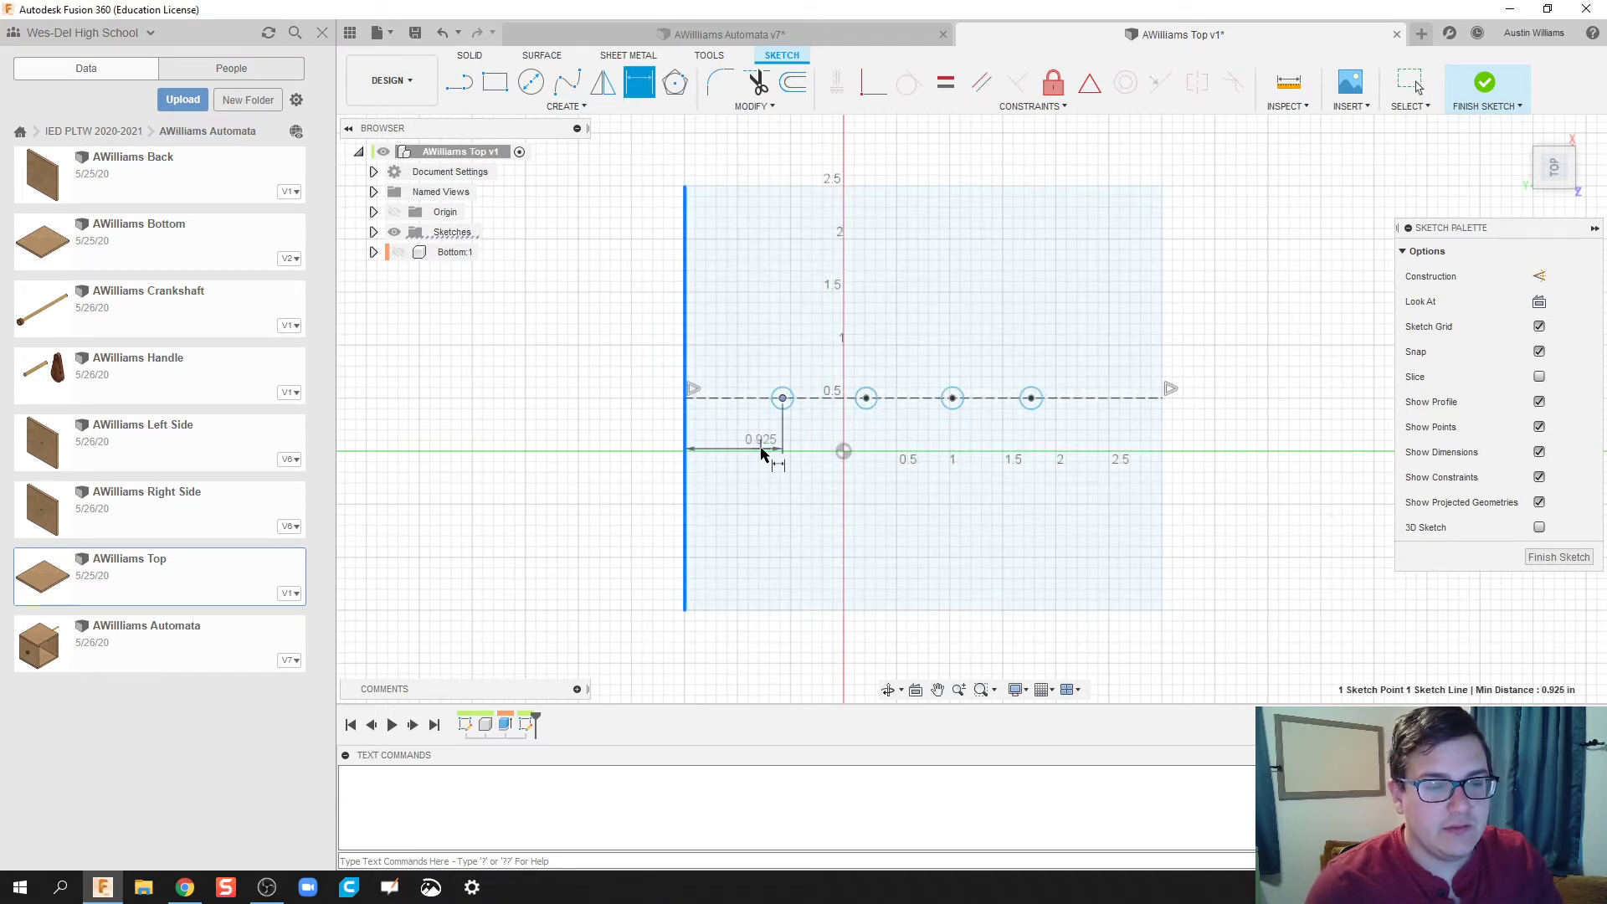
left_click(734, 458)
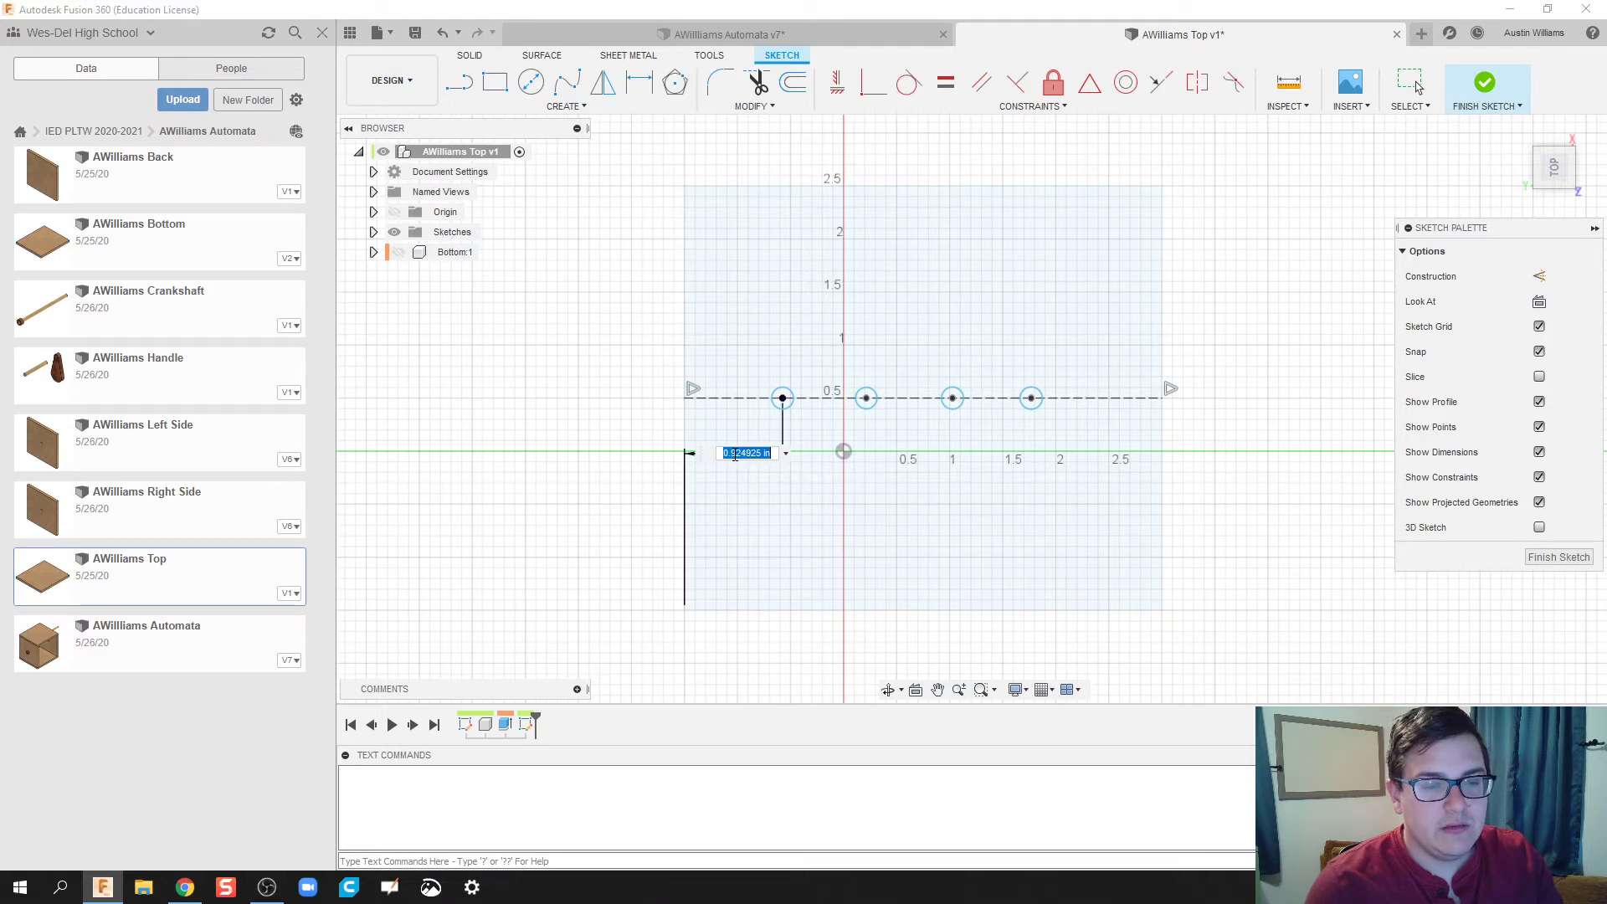
type("1")
key("Return")
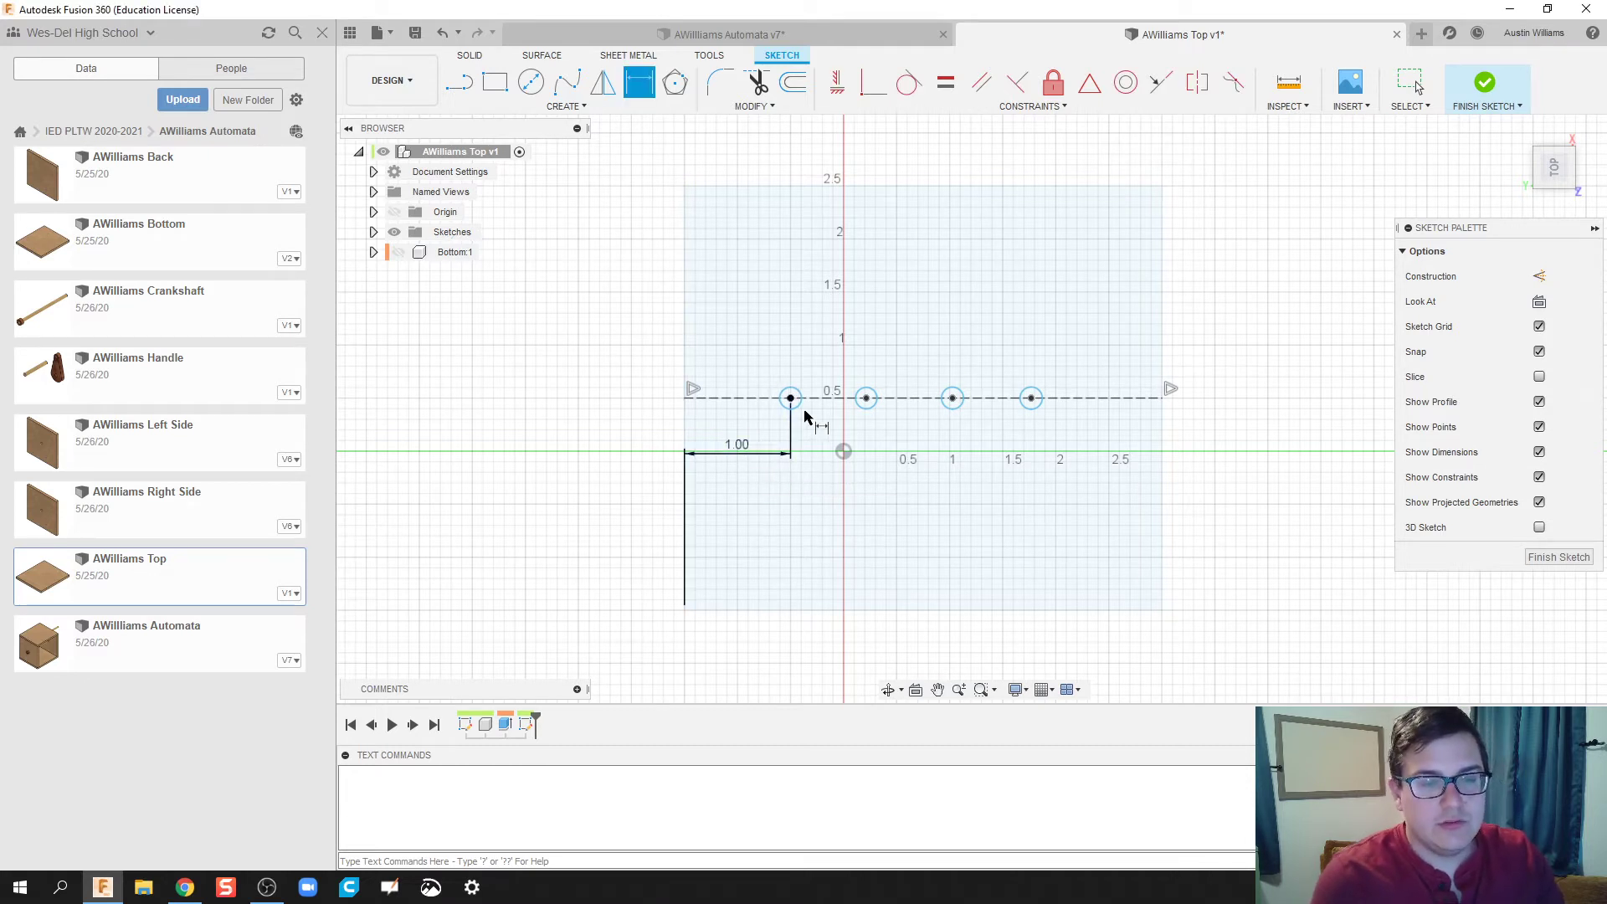
Space the first three hole centres 0.75 in apart.
left_click(868, 400)
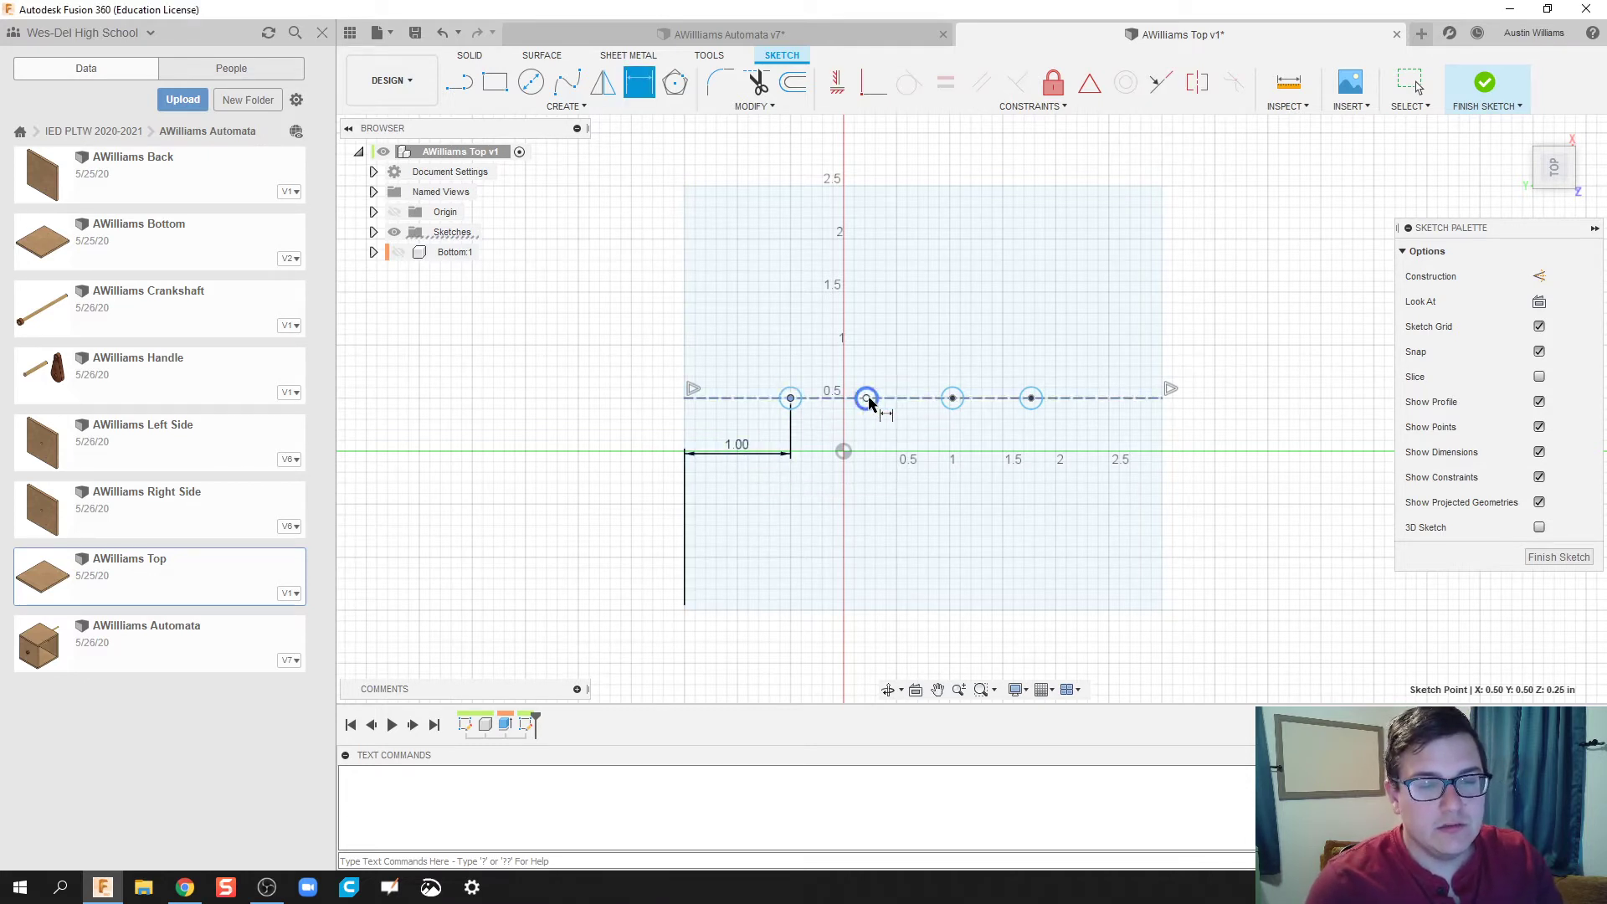
left_click(834, 475)
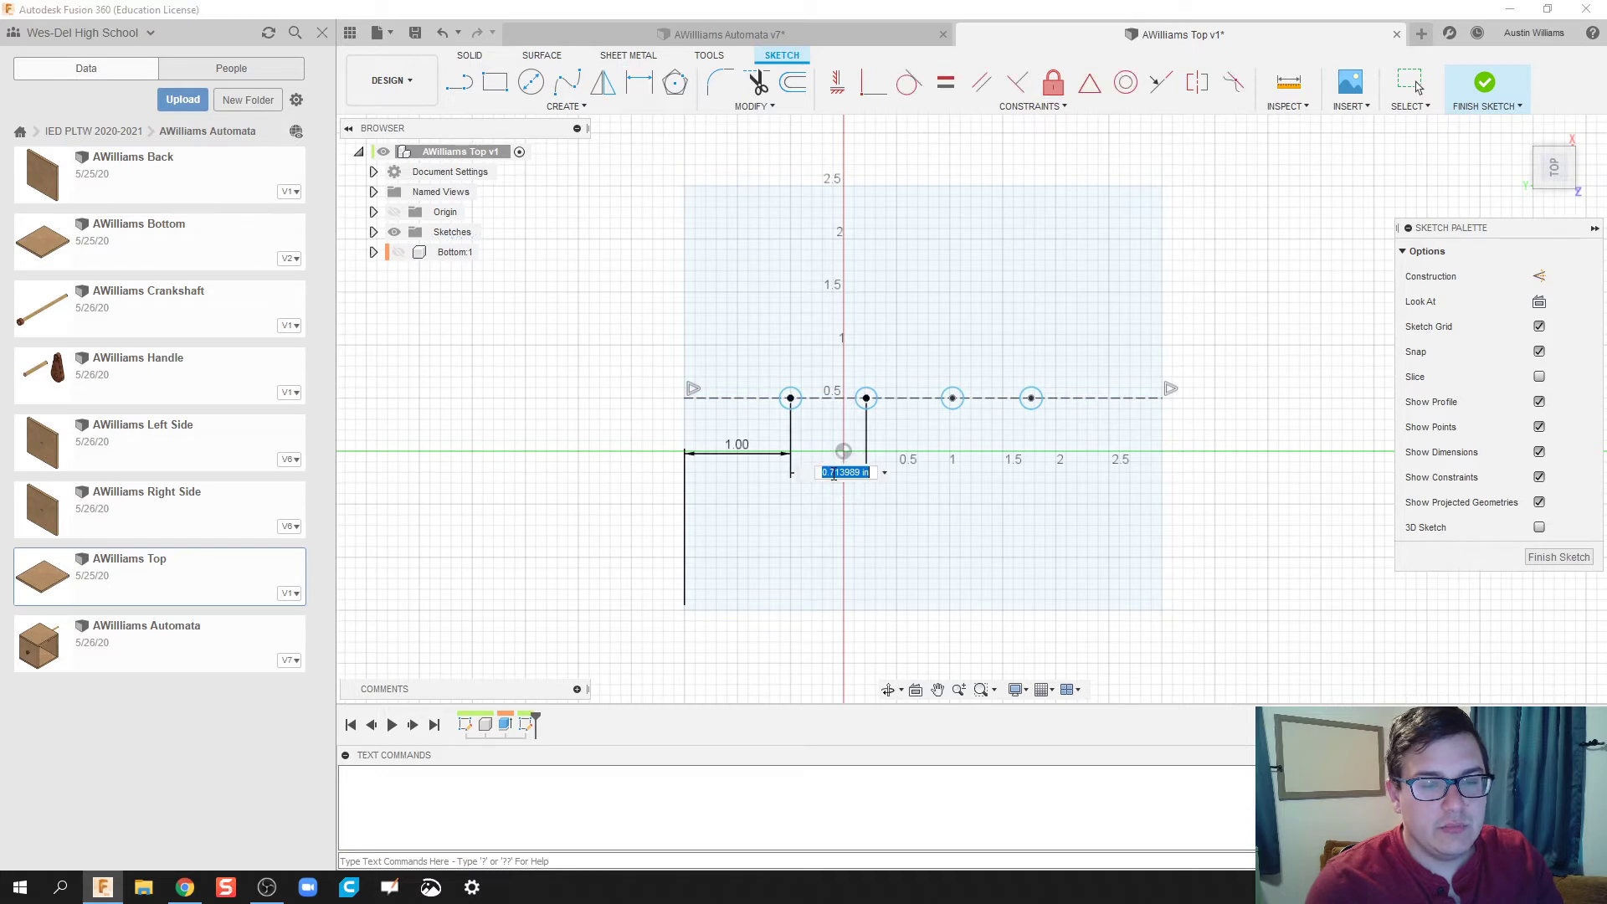
key("BackSpace")
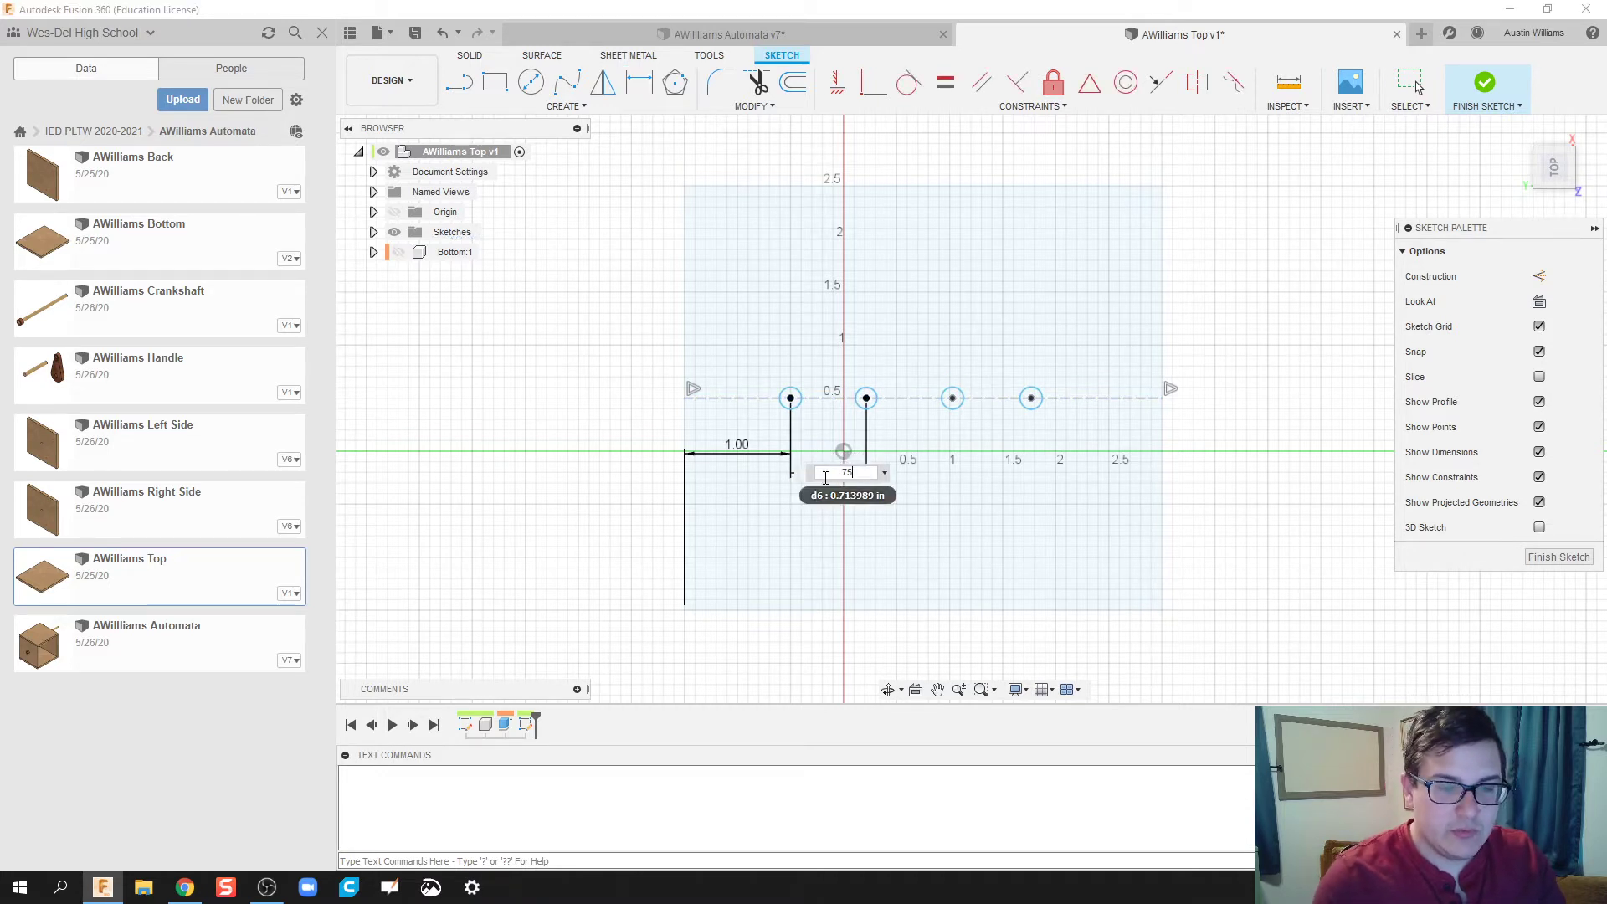
type(".75")
key("Return")
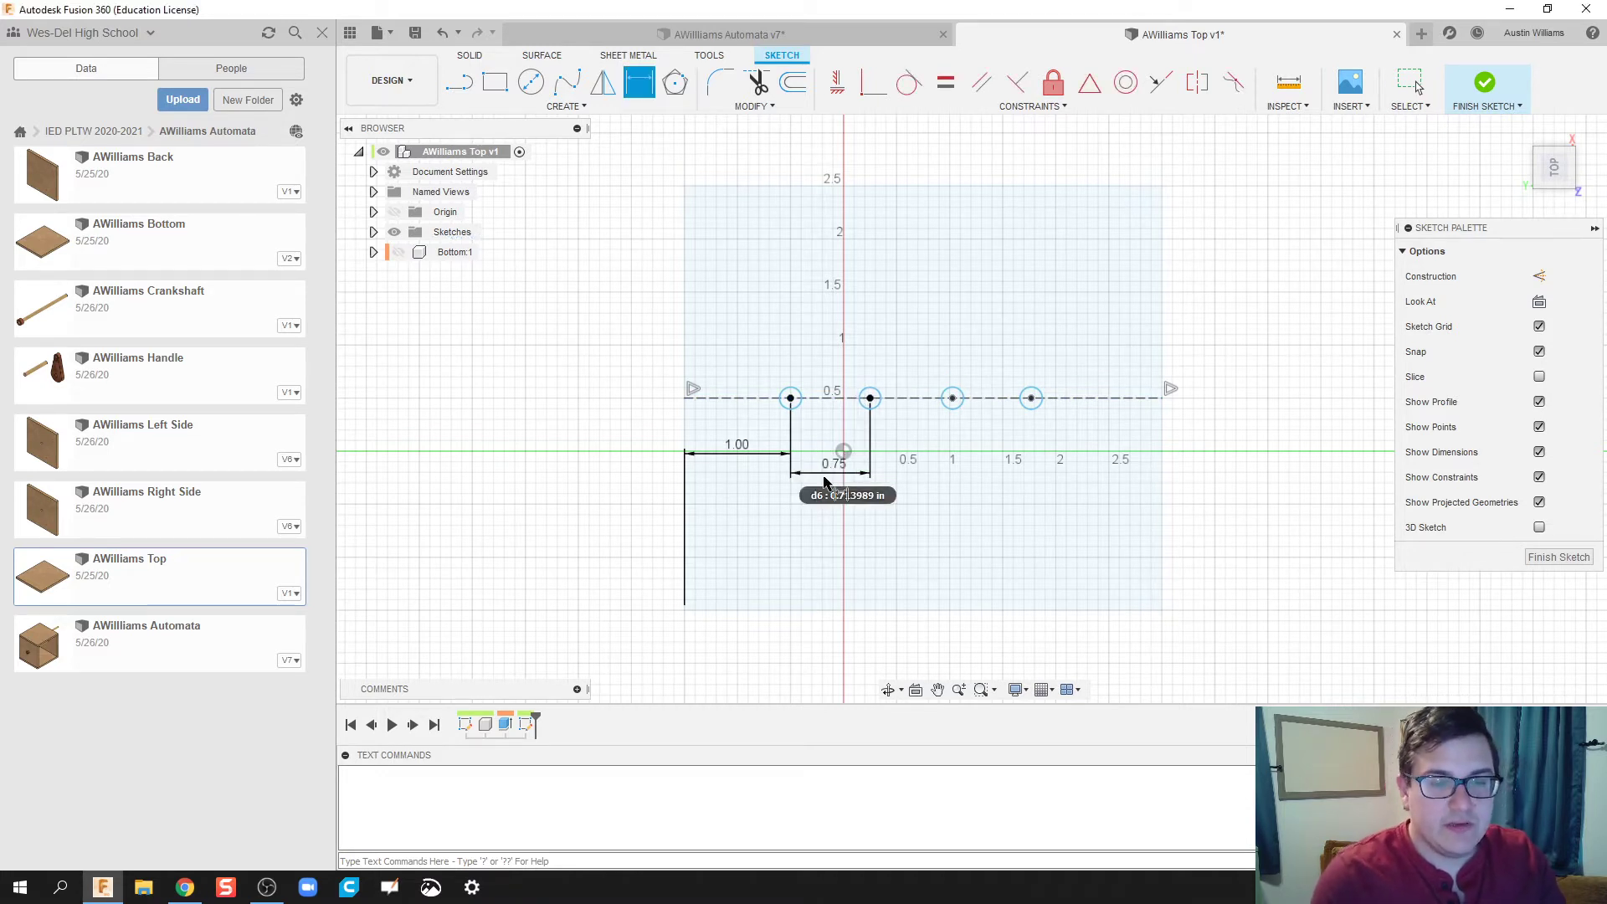
left_click(870, 400)
left_click(952, 399)
left_click(908, 463)
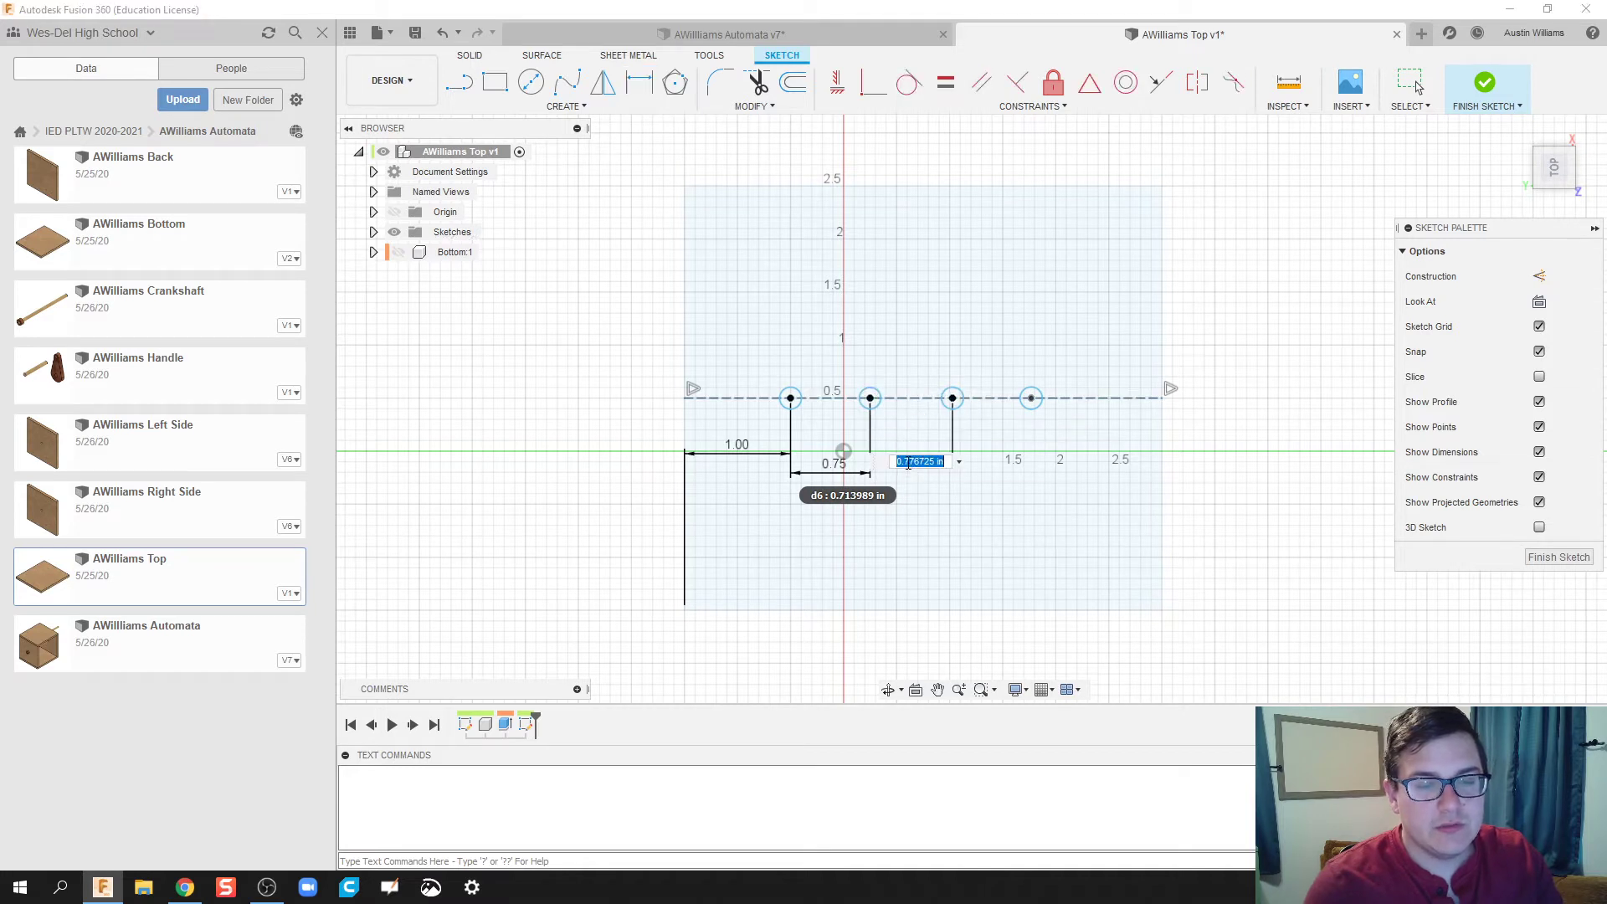
type(".75")
key("Return")
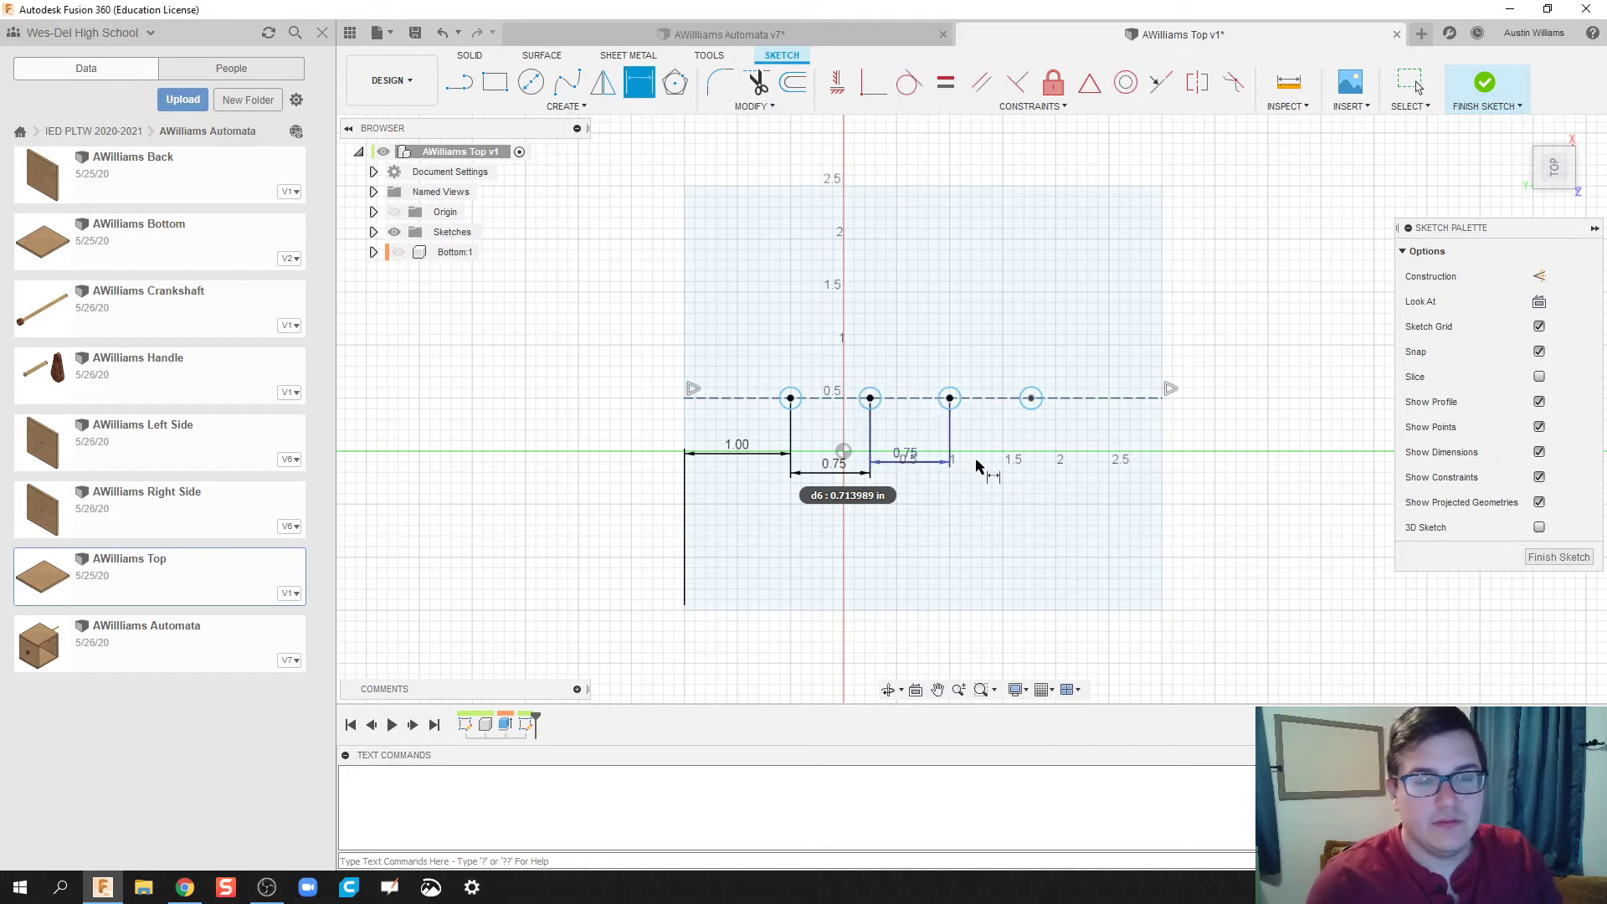
Set the gap between the third and fourth hole centres to 0.75 in.
left_click(950, 399)
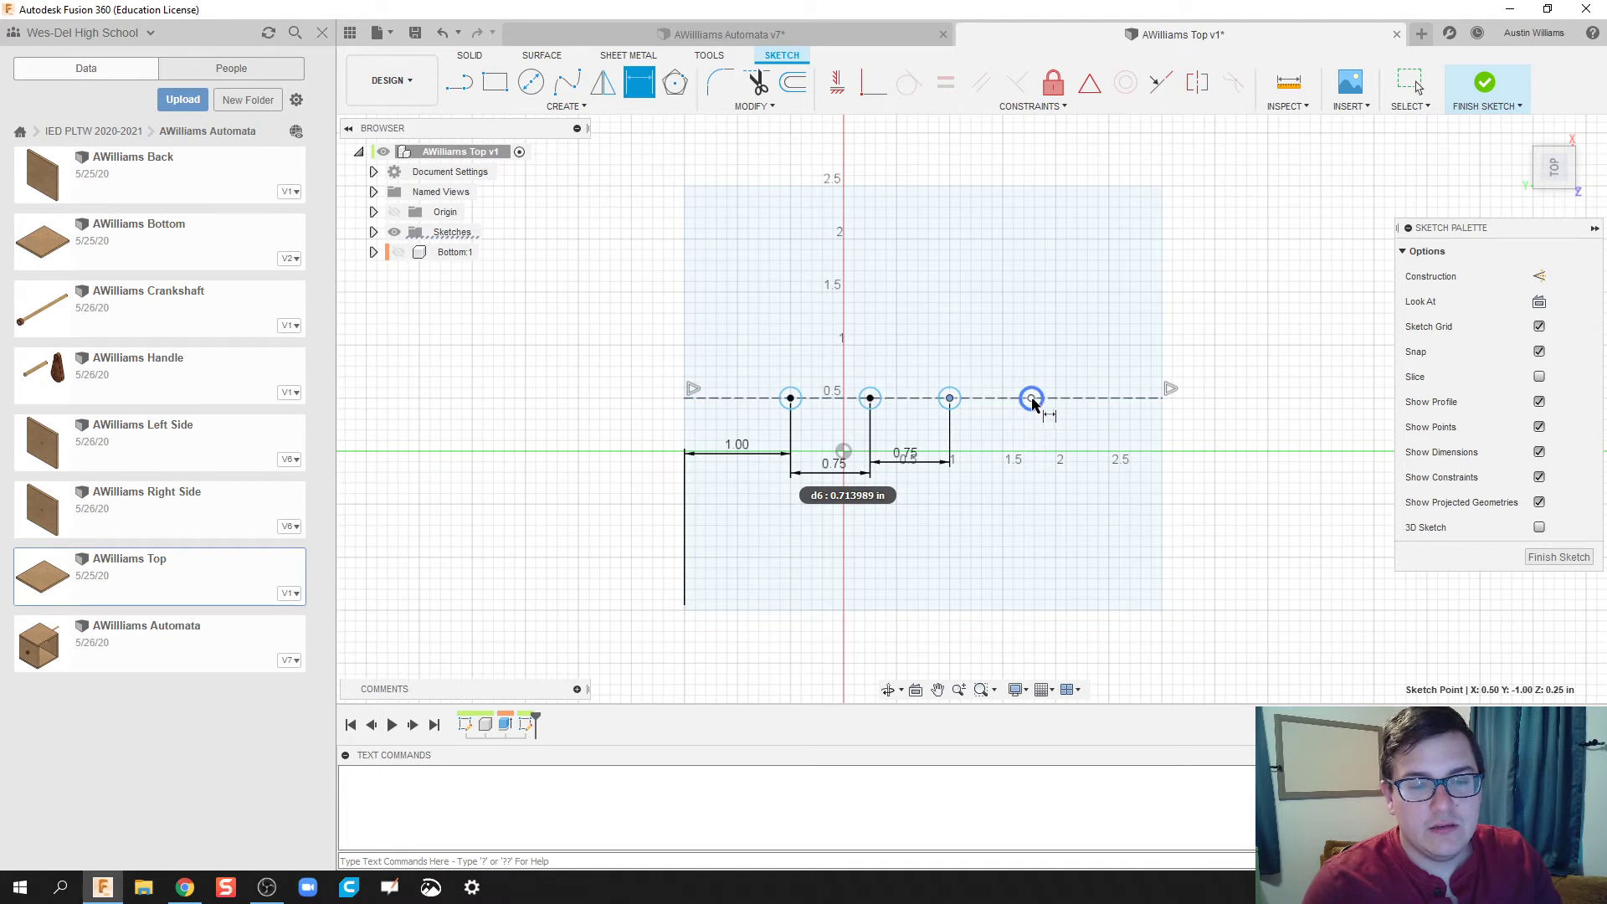
left_click(1032, 398)
left_click(994, 453)
type("0.7")
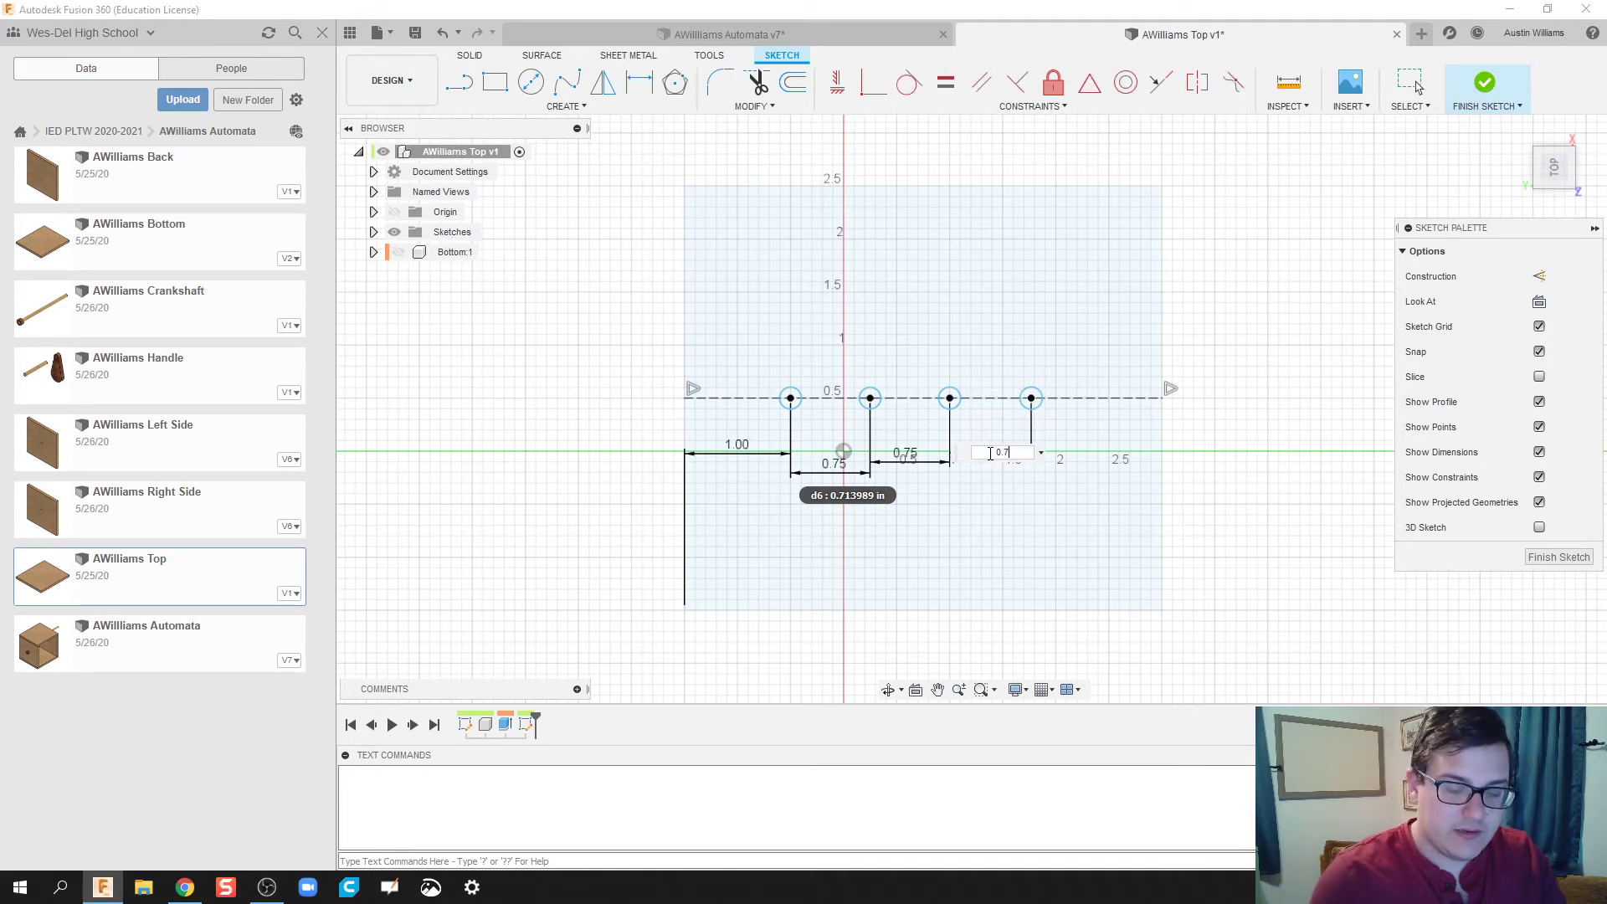
type("5")
key("Return")
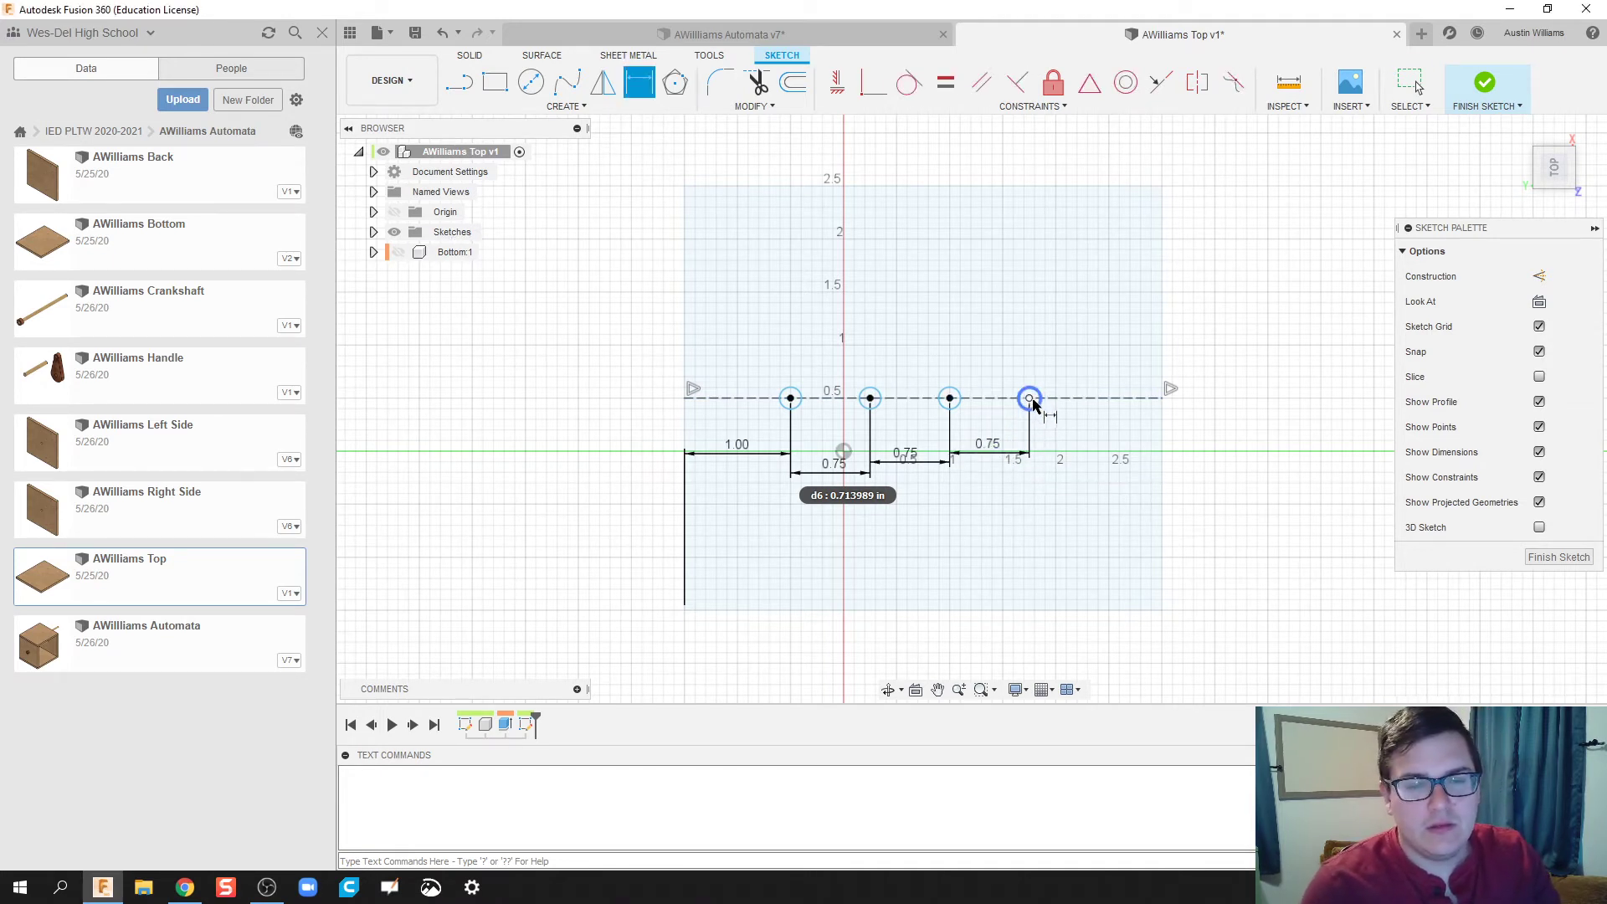
key("Escape")
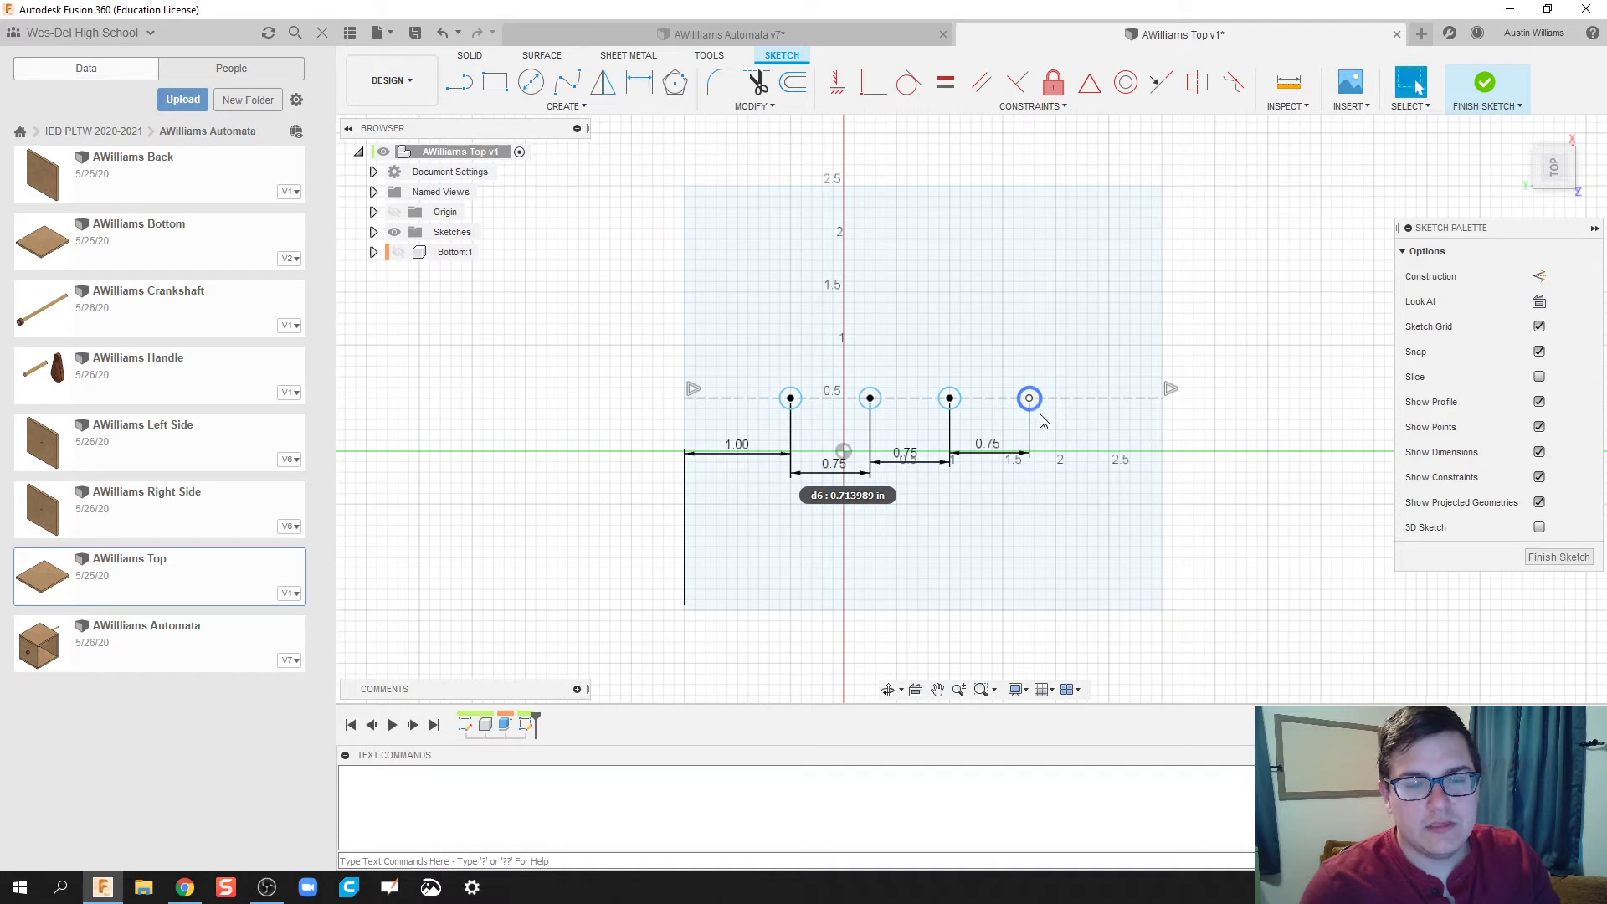
Measure the distance from the rightmost hole centre to the right edge.
key("i")
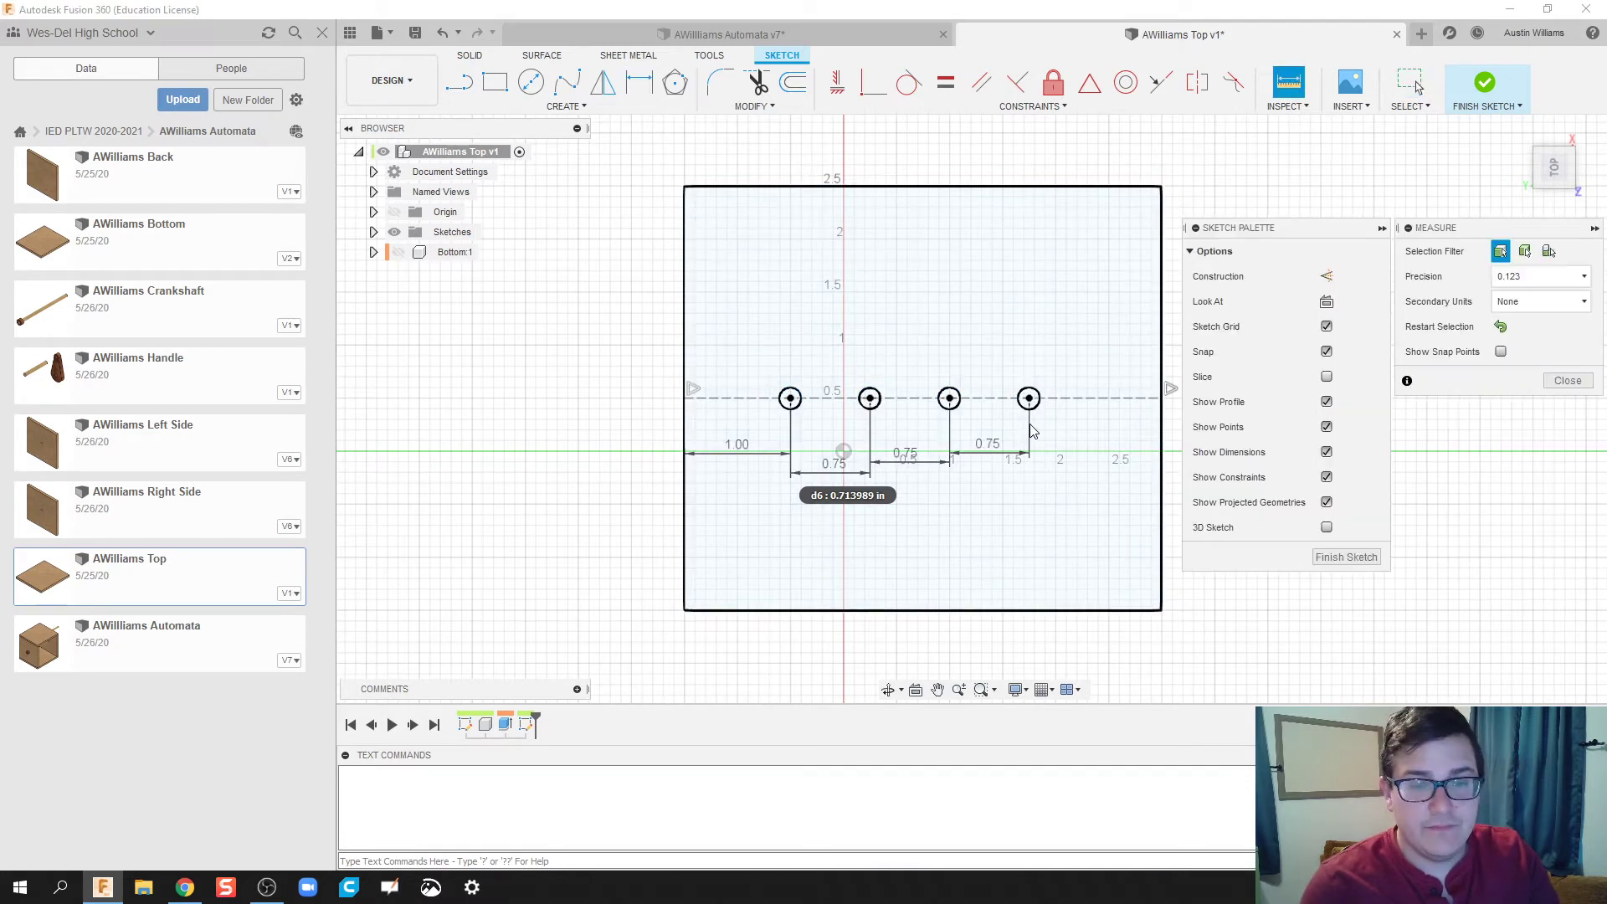
left_click(1031, 399)
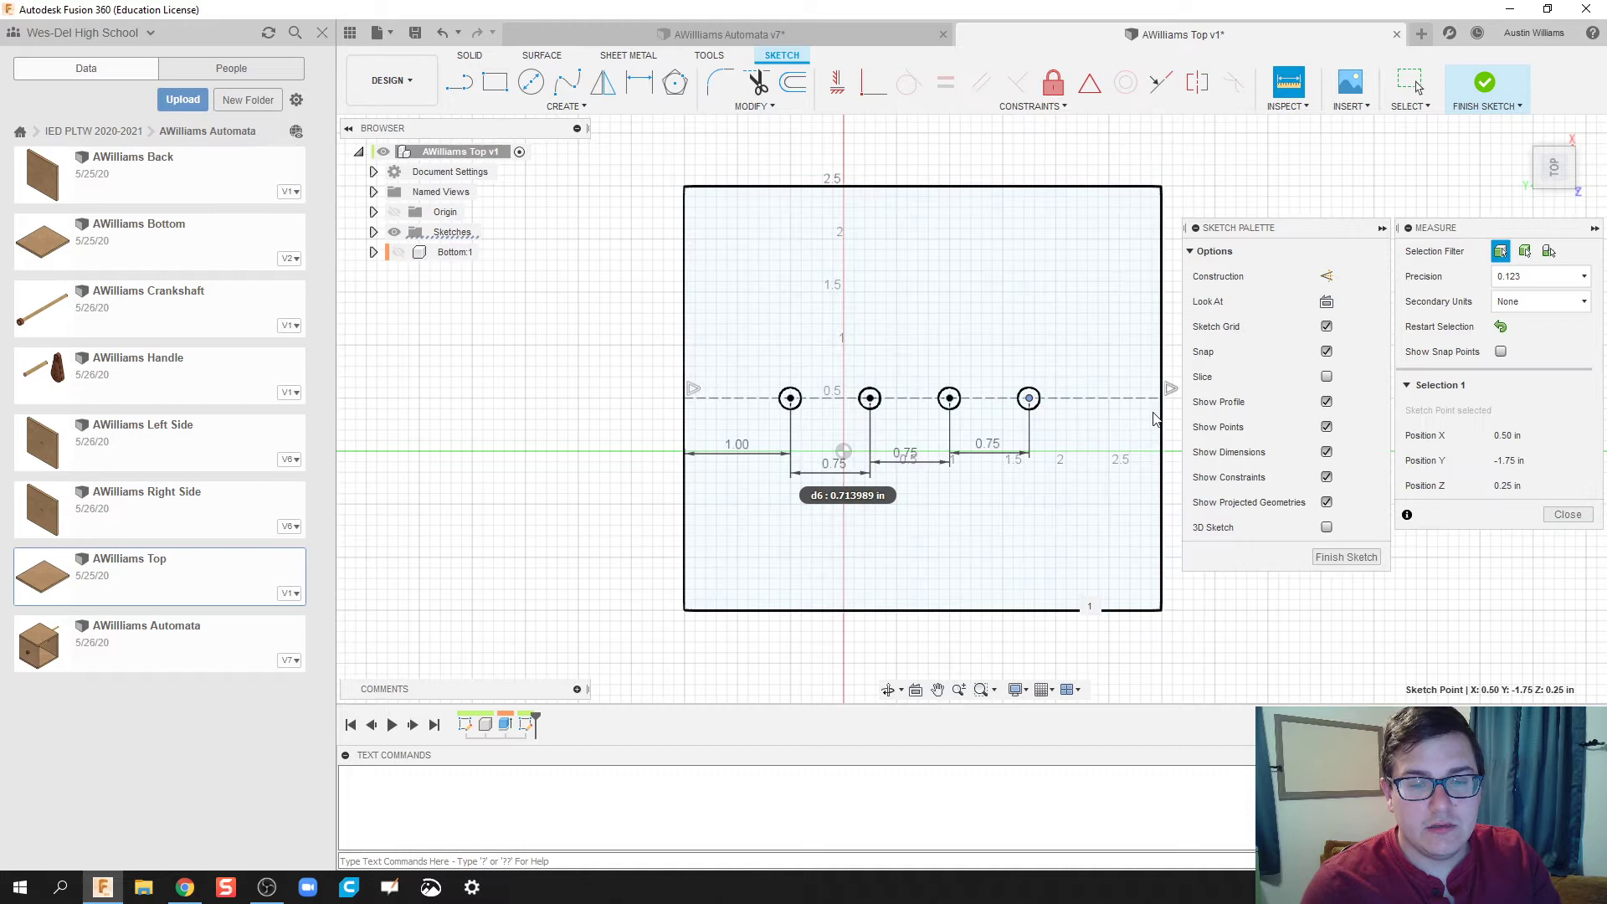
left_click(1162, 419)
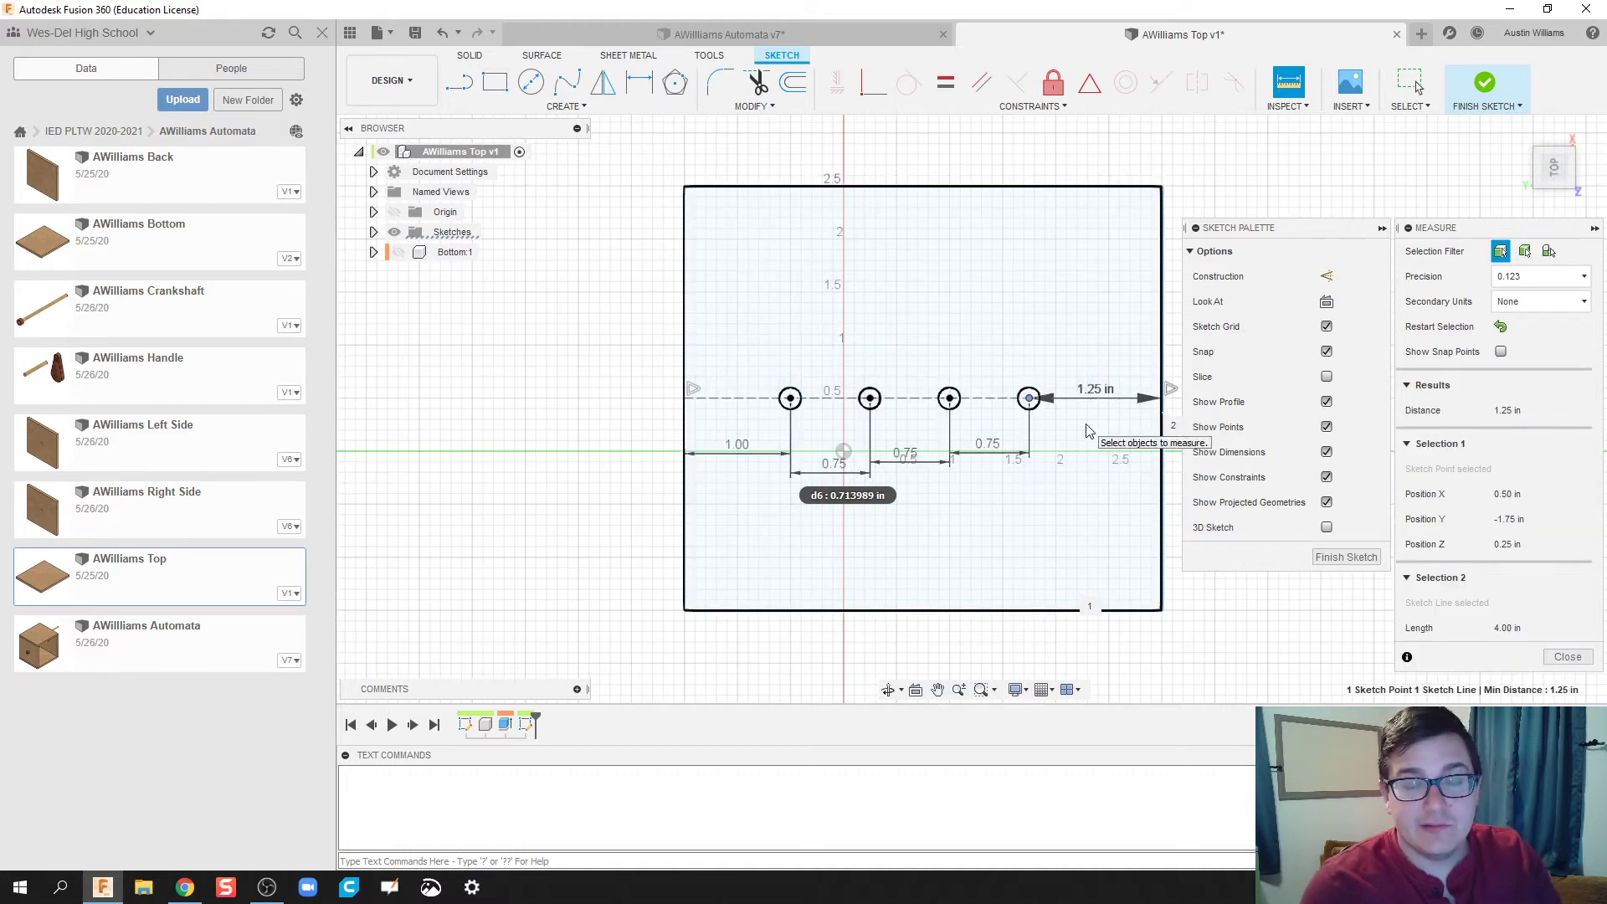
key("Escape")
Change the edge offset to 1.125, show Bottom:1, and finish the sketch.
double_click(735, 448)
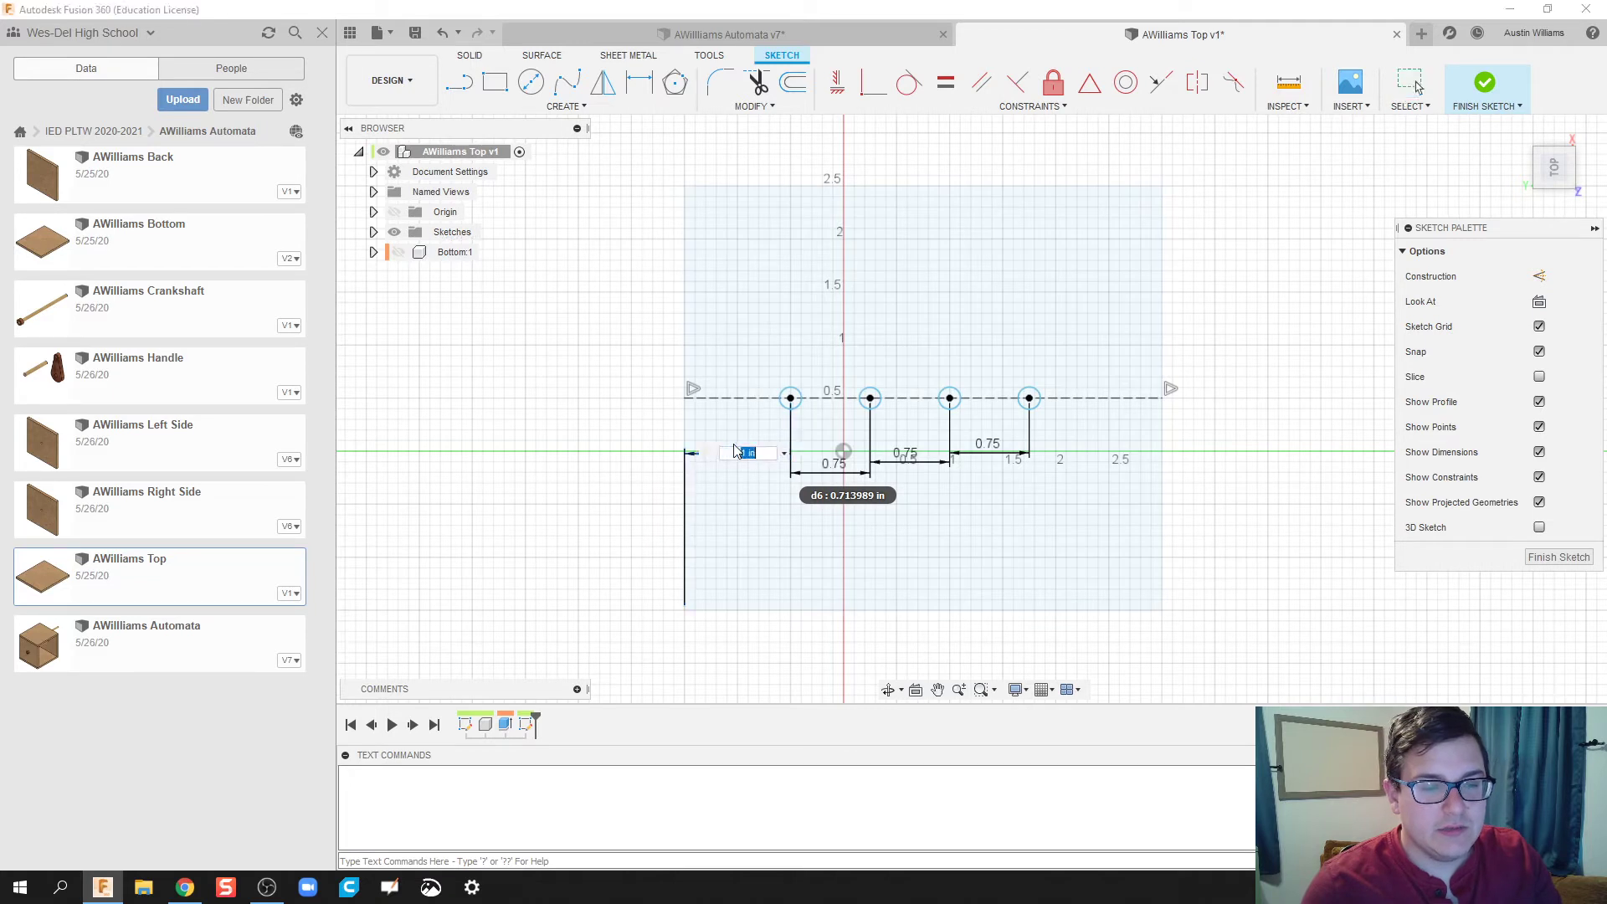
type("1.125")
key("Return")
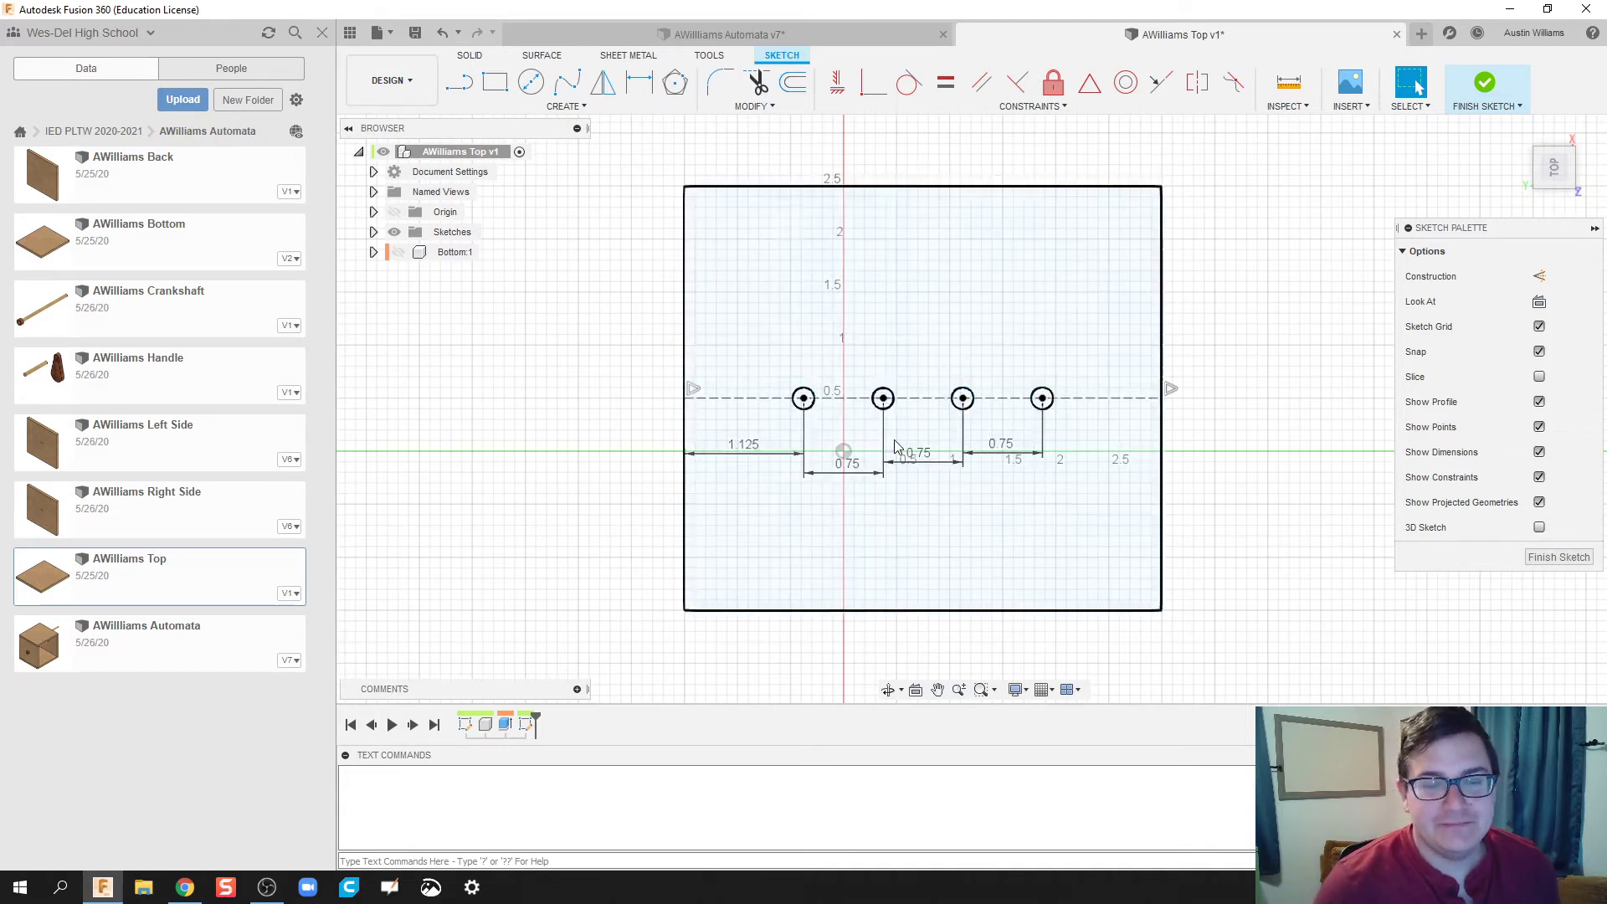
left_click(398, 252)
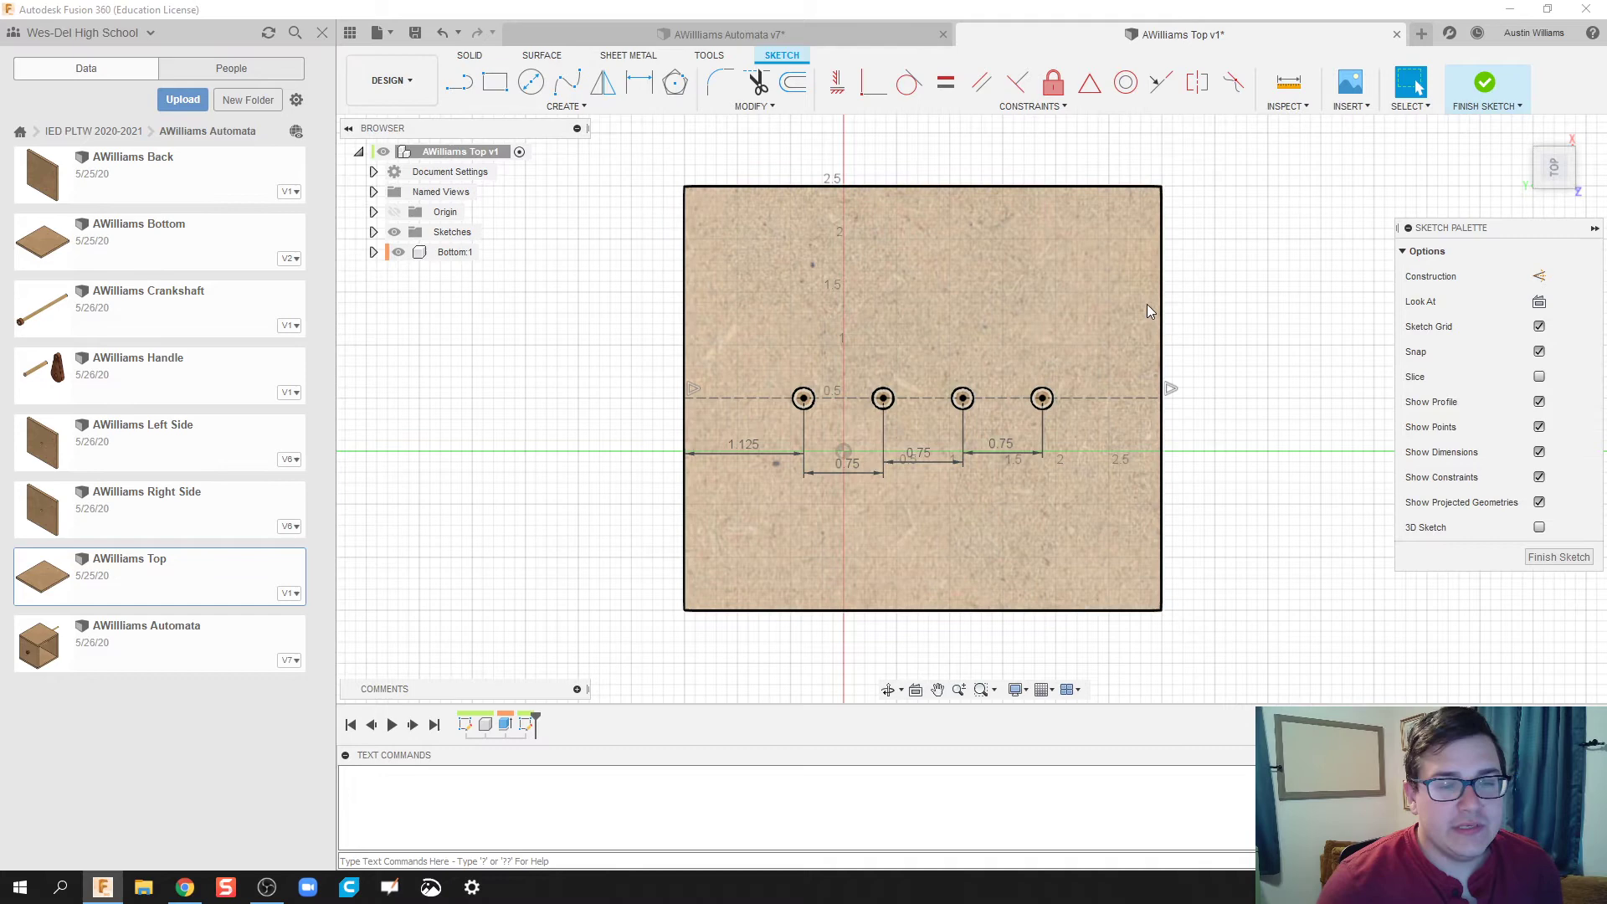
left_click(1490, 81)
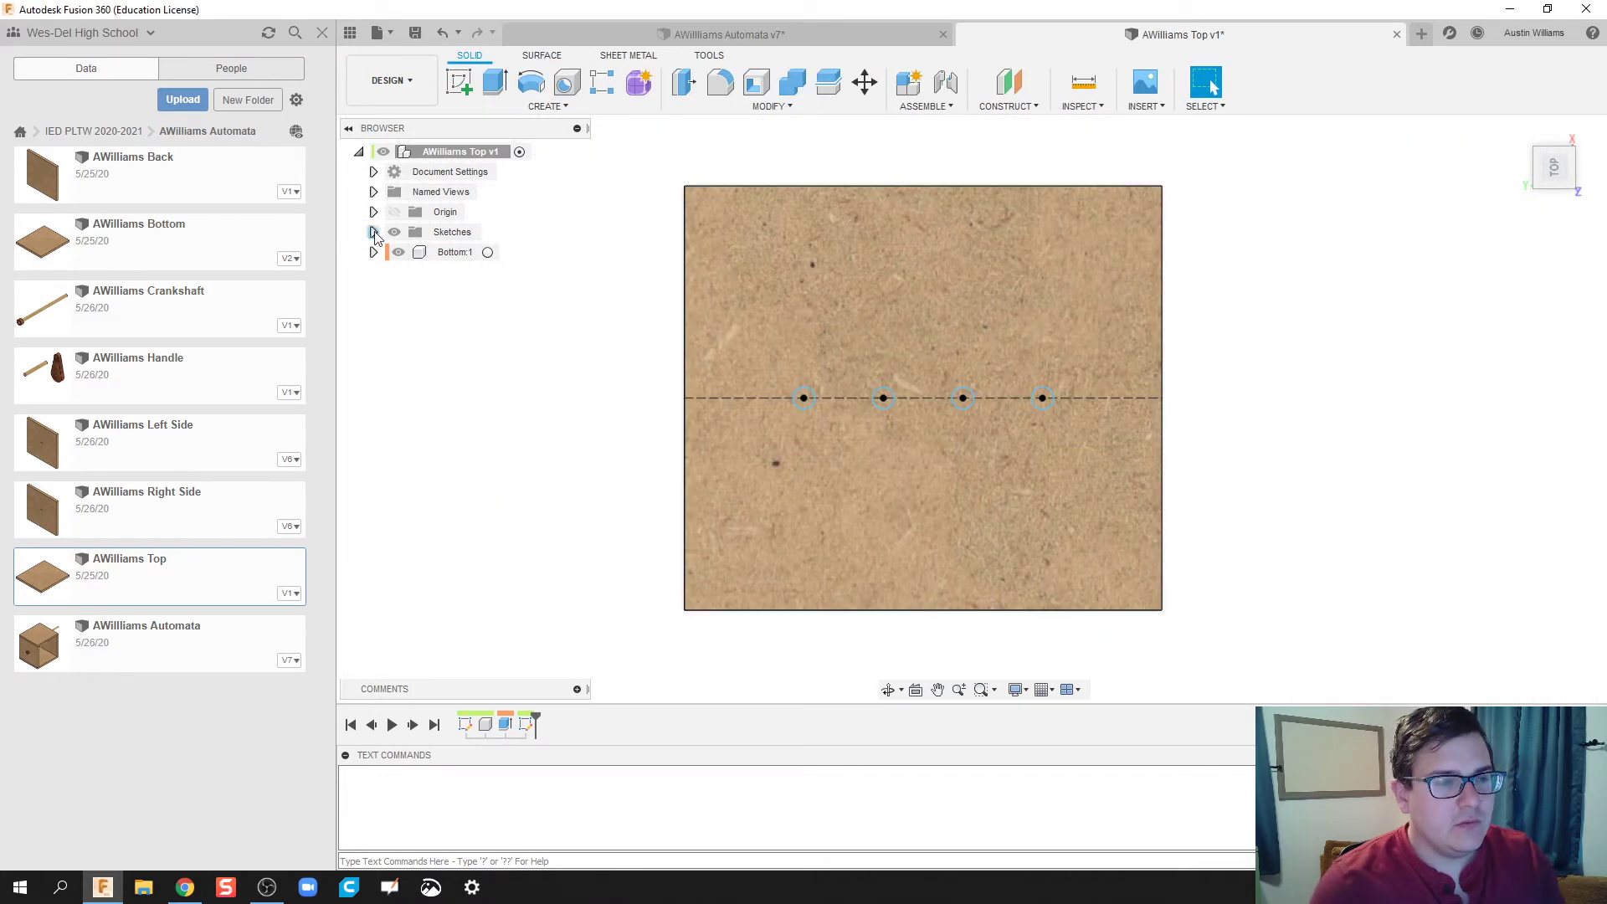
Reopen Sketch2 for editing and rotate the view a quarter turn.
left_click(374, 232)
double_click(467, 272)
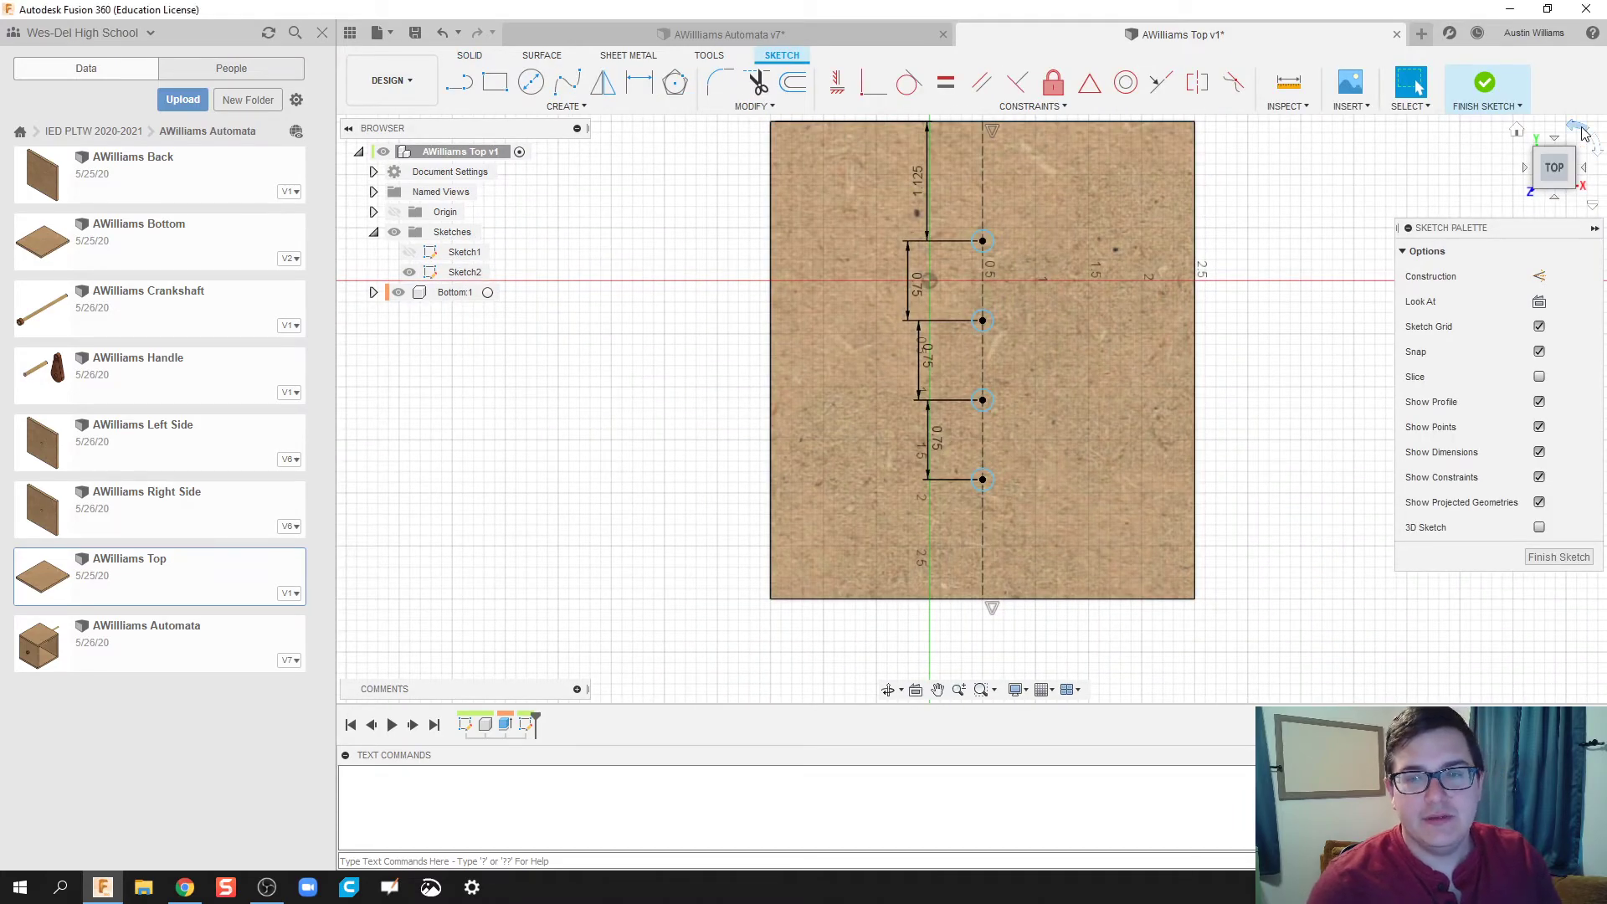
left_click(1584, 134)
scroll(816, 413, "up", 3)
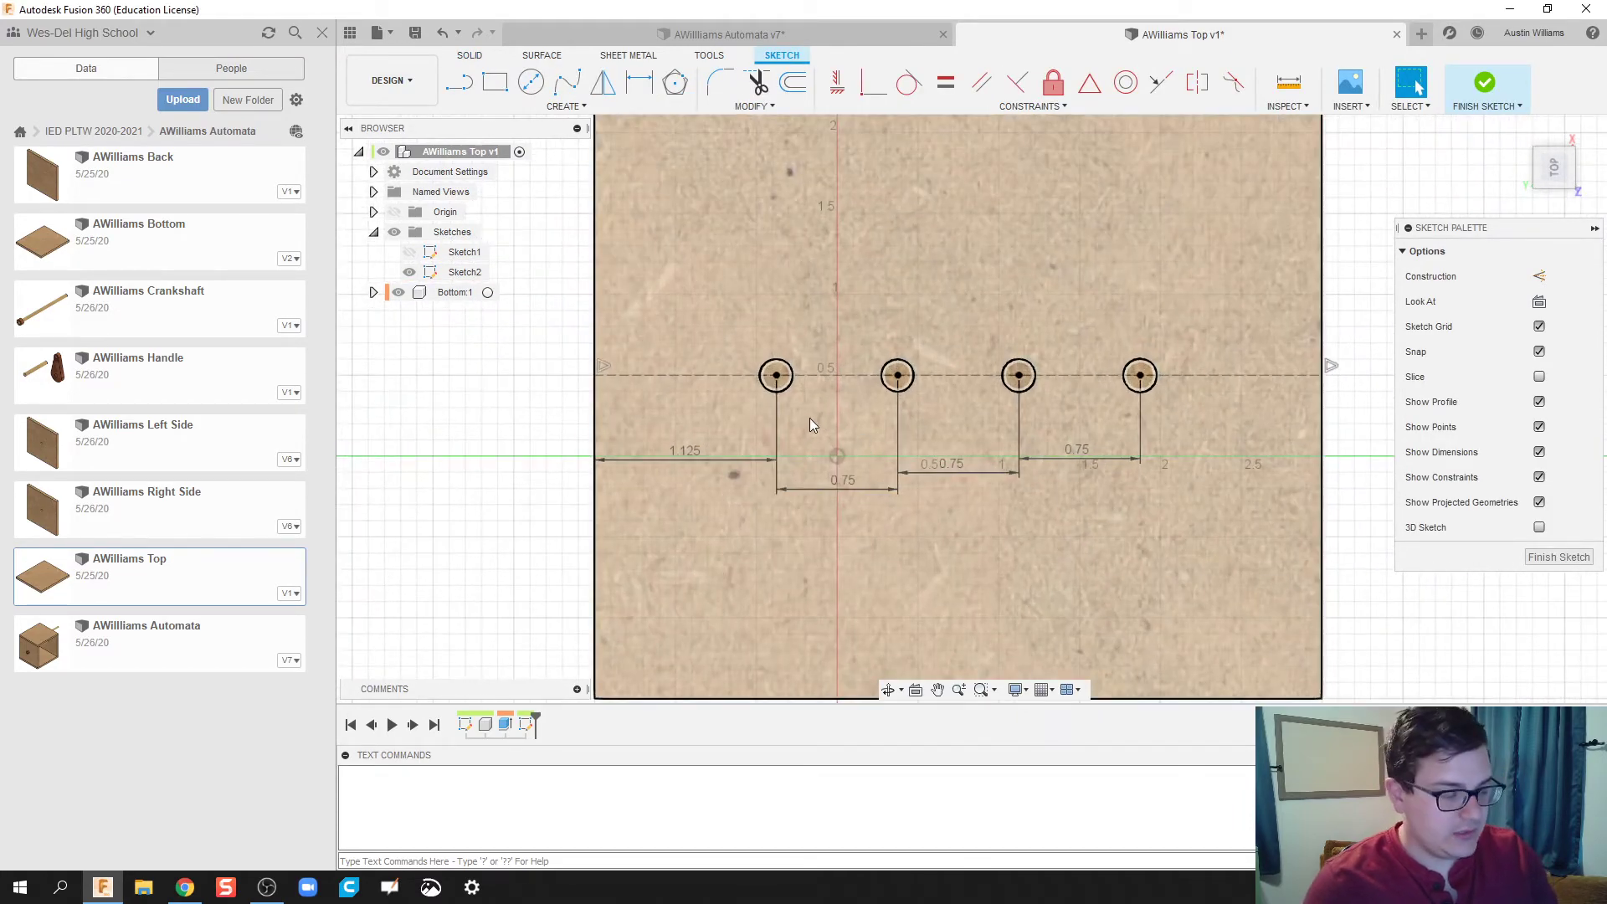
key("c")
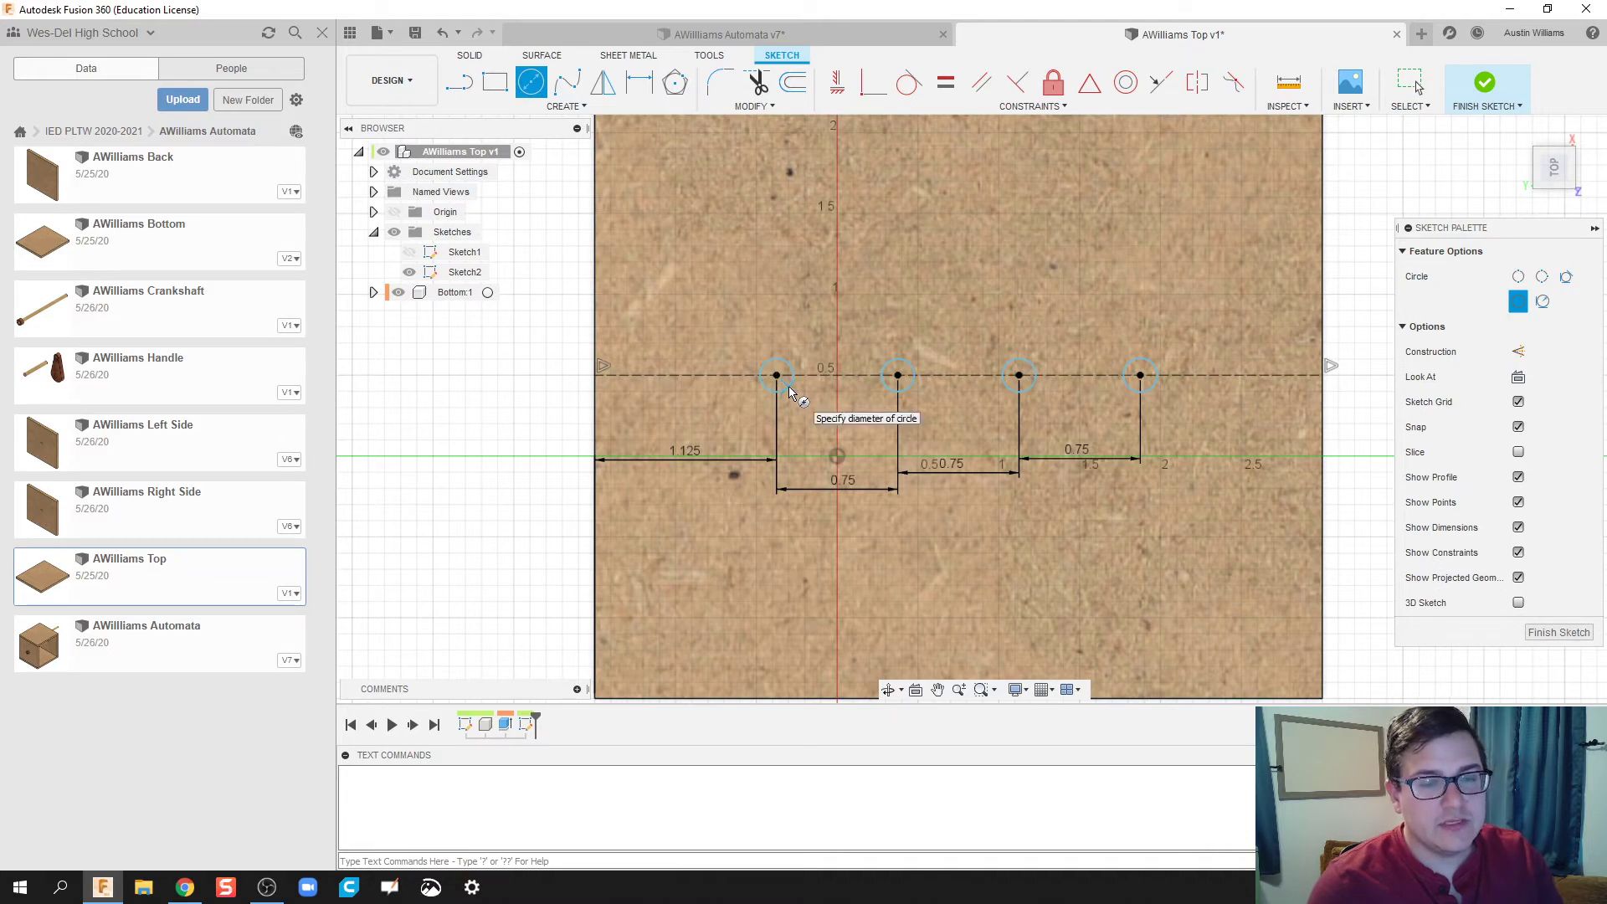
key("Escape")
Dimension the first hole circle to 0.25 diameter.
key("d")
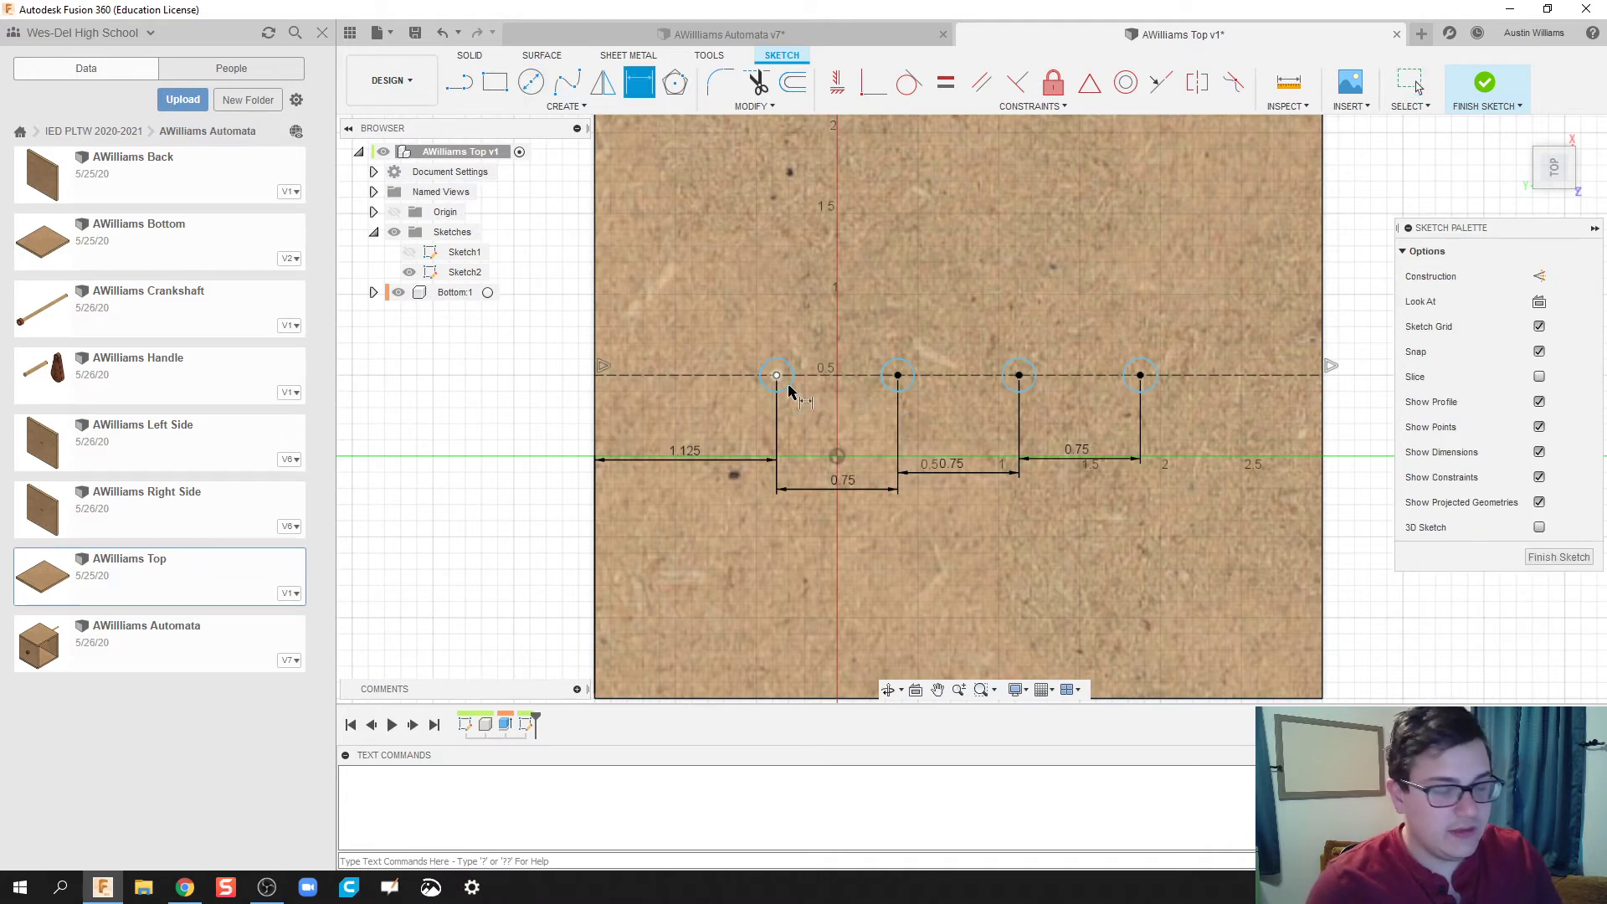
left_click(793, 390)
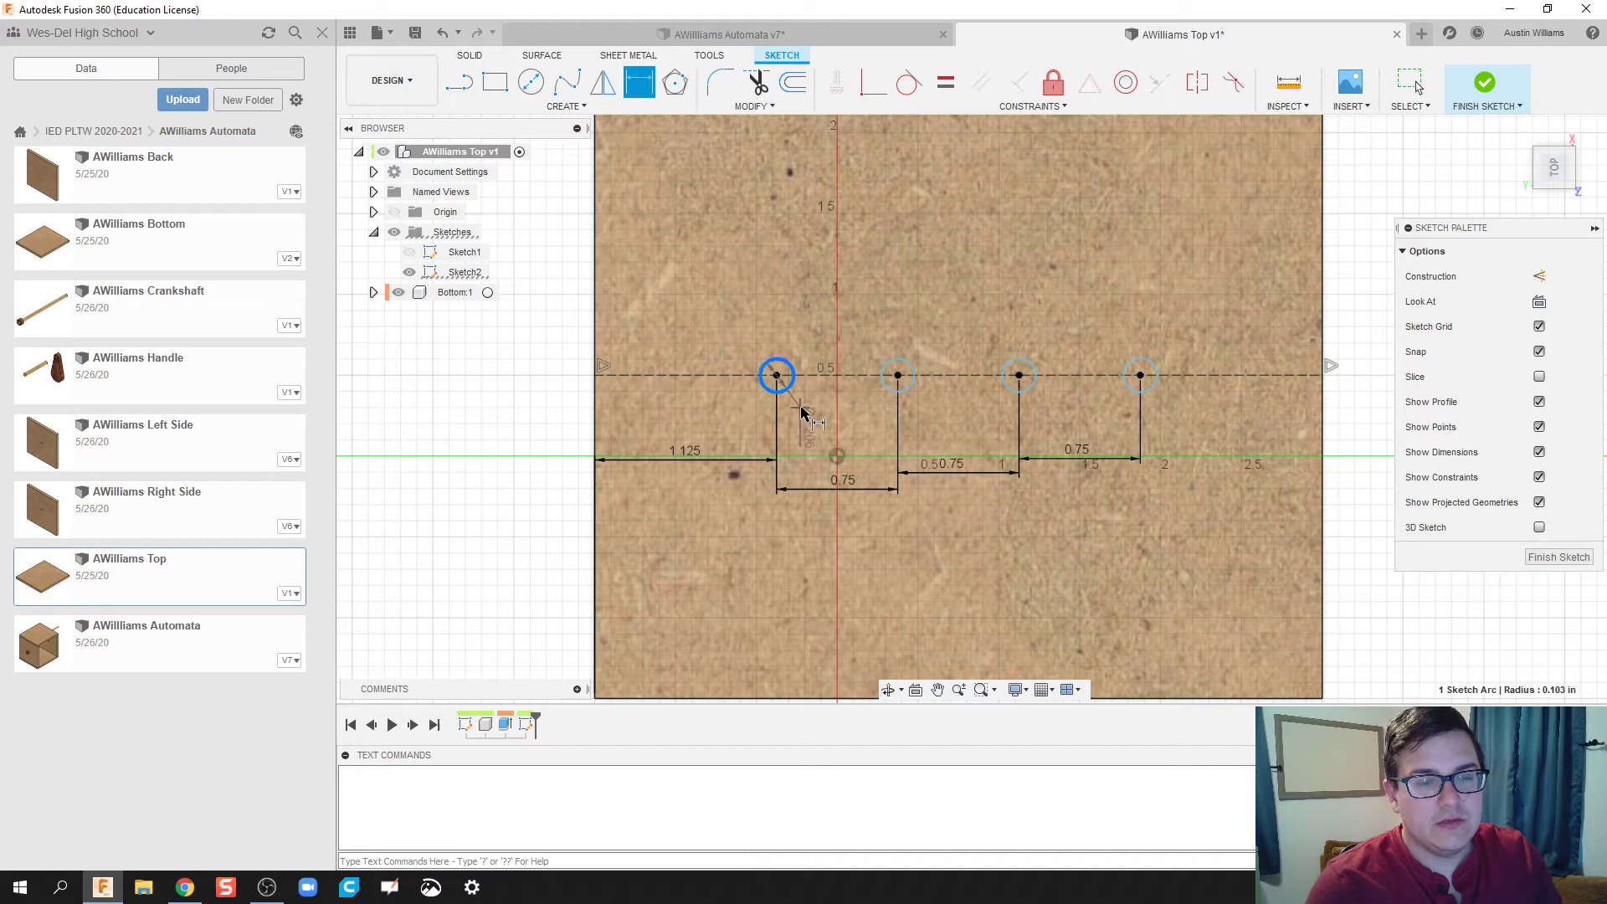
left_click(842, 436)
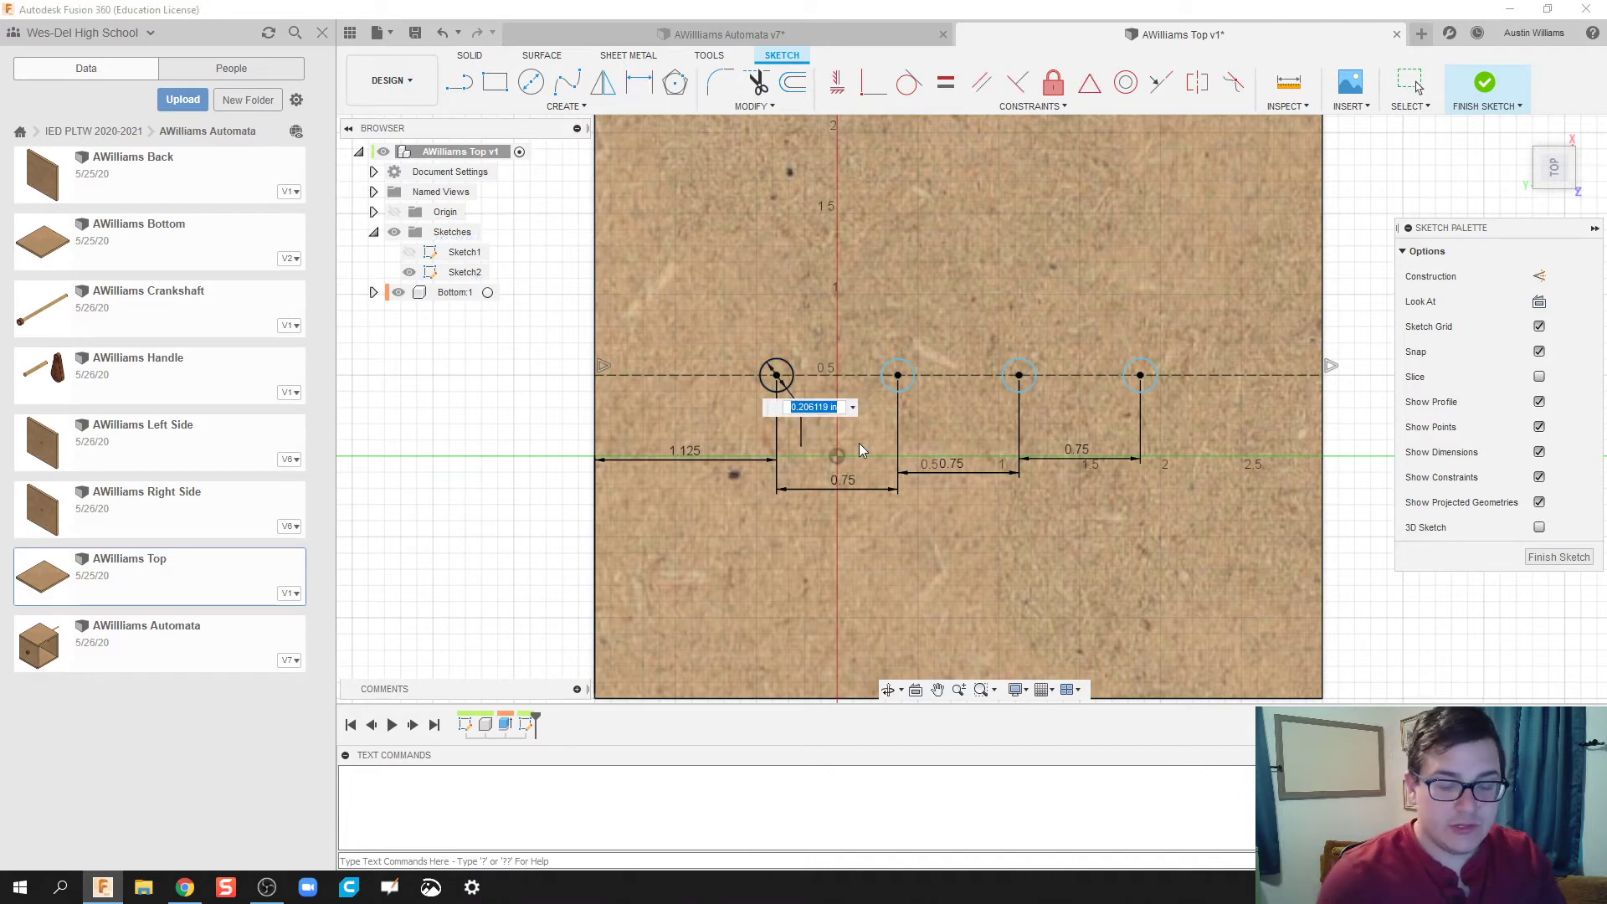
type("0.25")
key("Return")
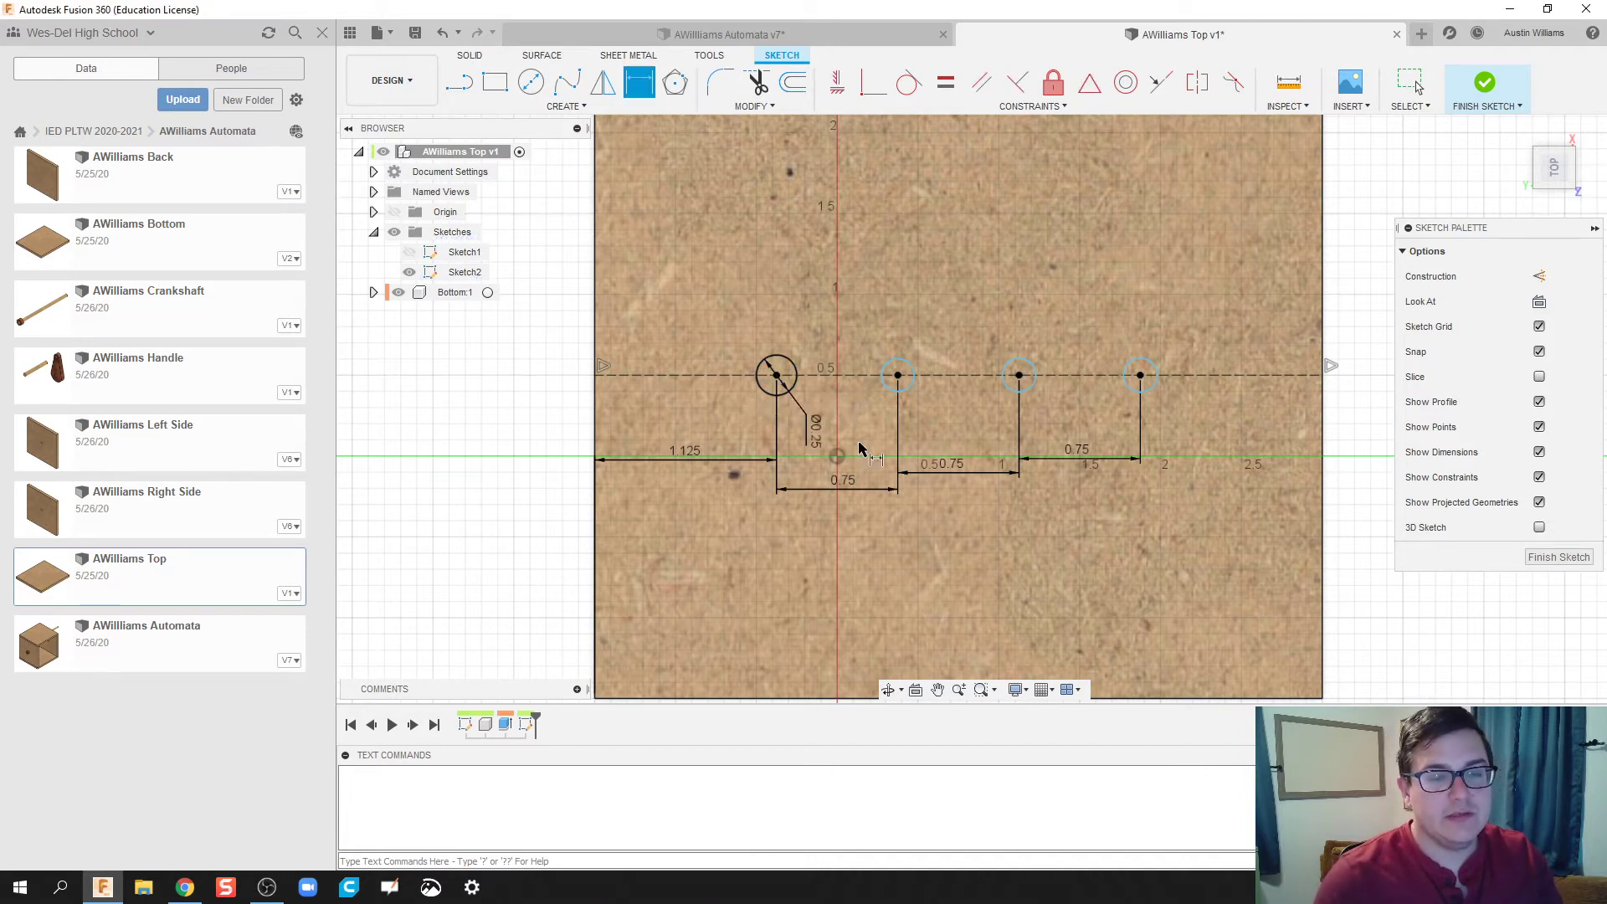
Give the second hole circle a 0.25 diameter dimension.
key("c")
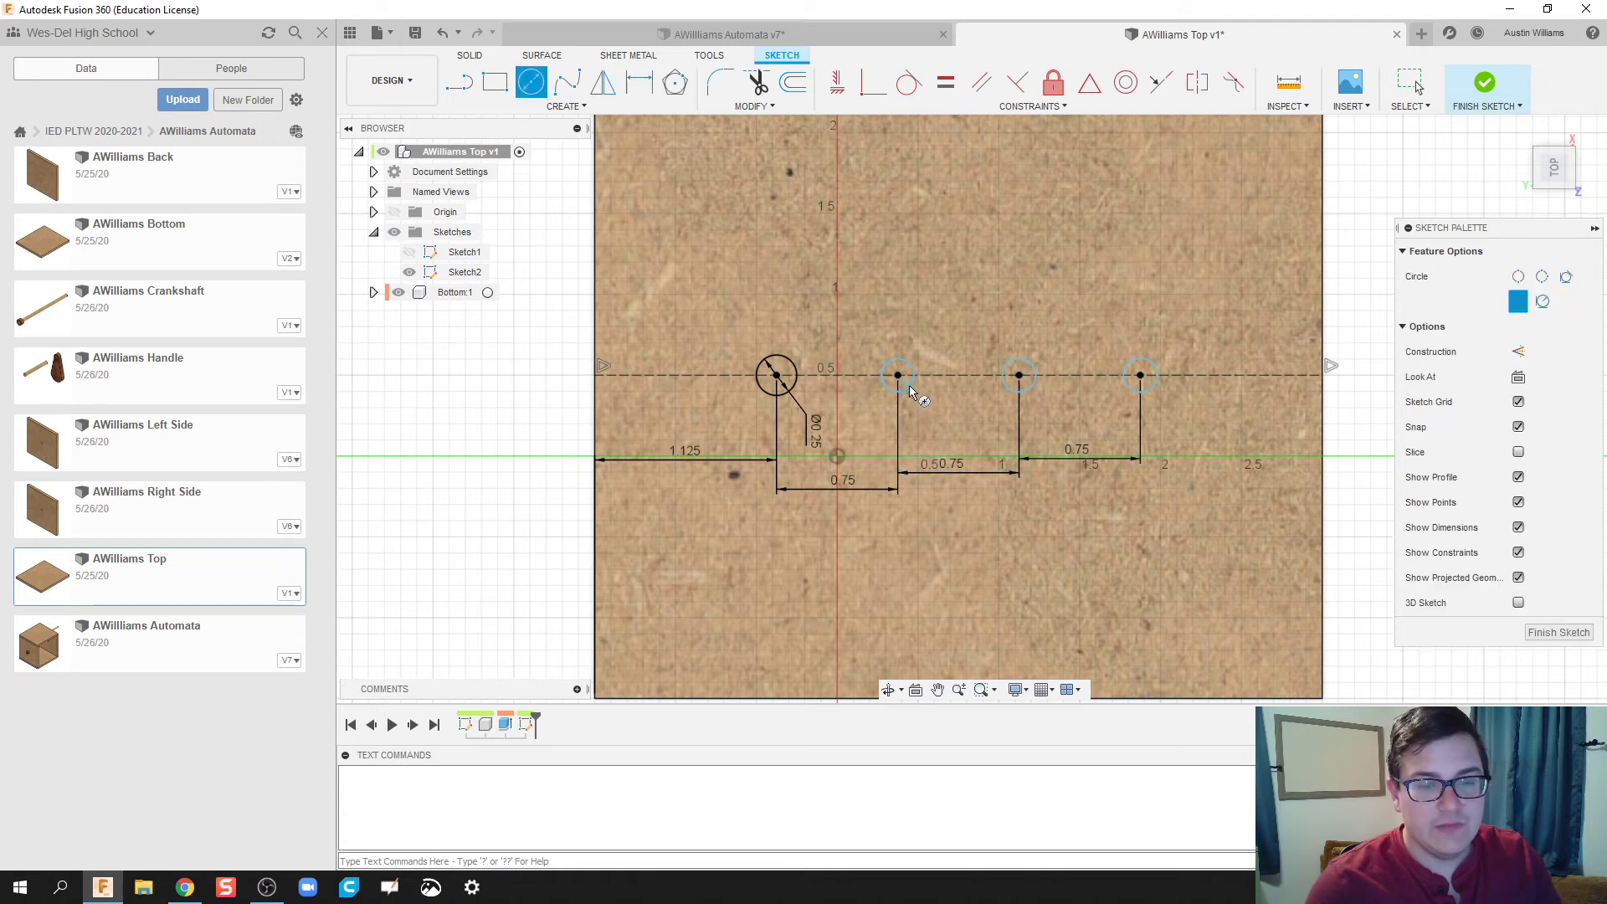
key("Escape")
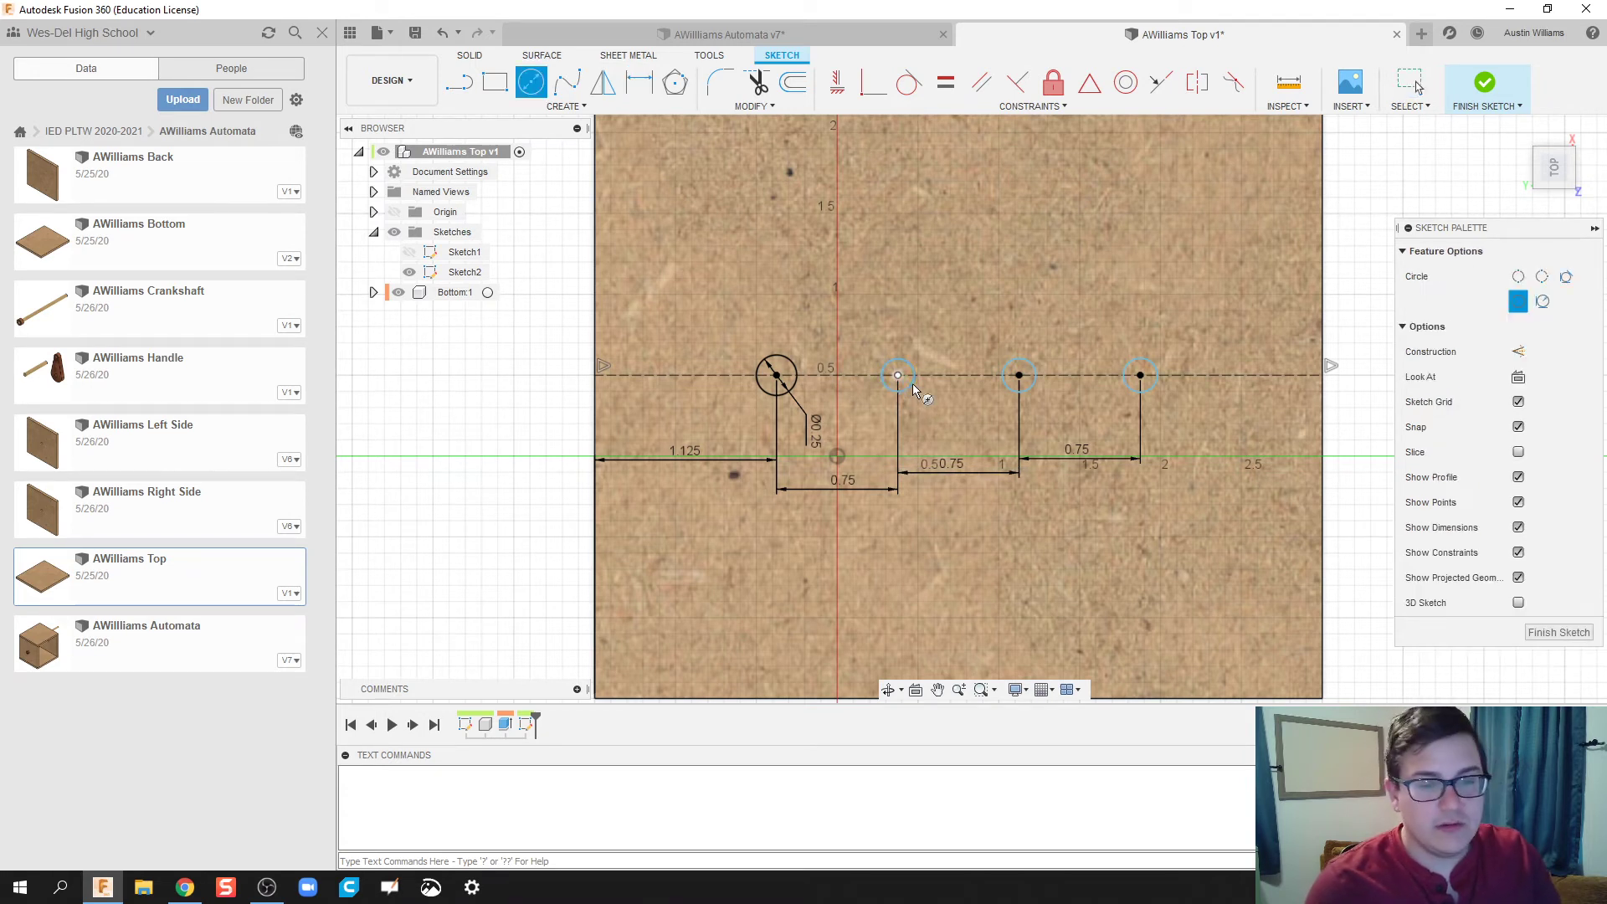
key("Escape")
key("d")
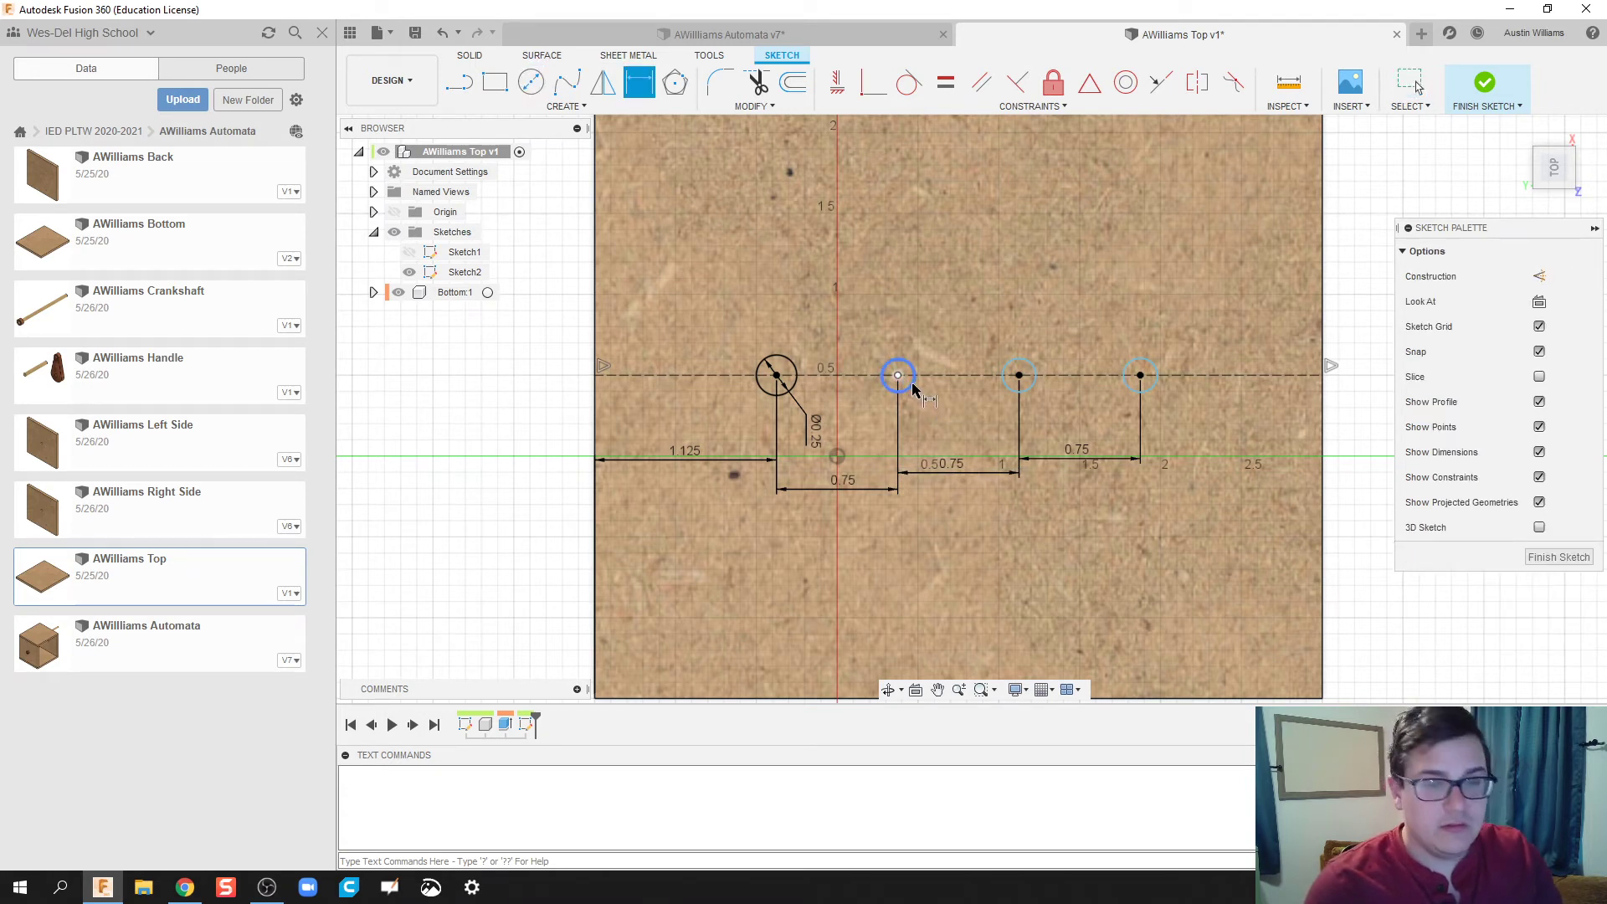
left_click(913, 390)
left_click(926, 400)
type("0")
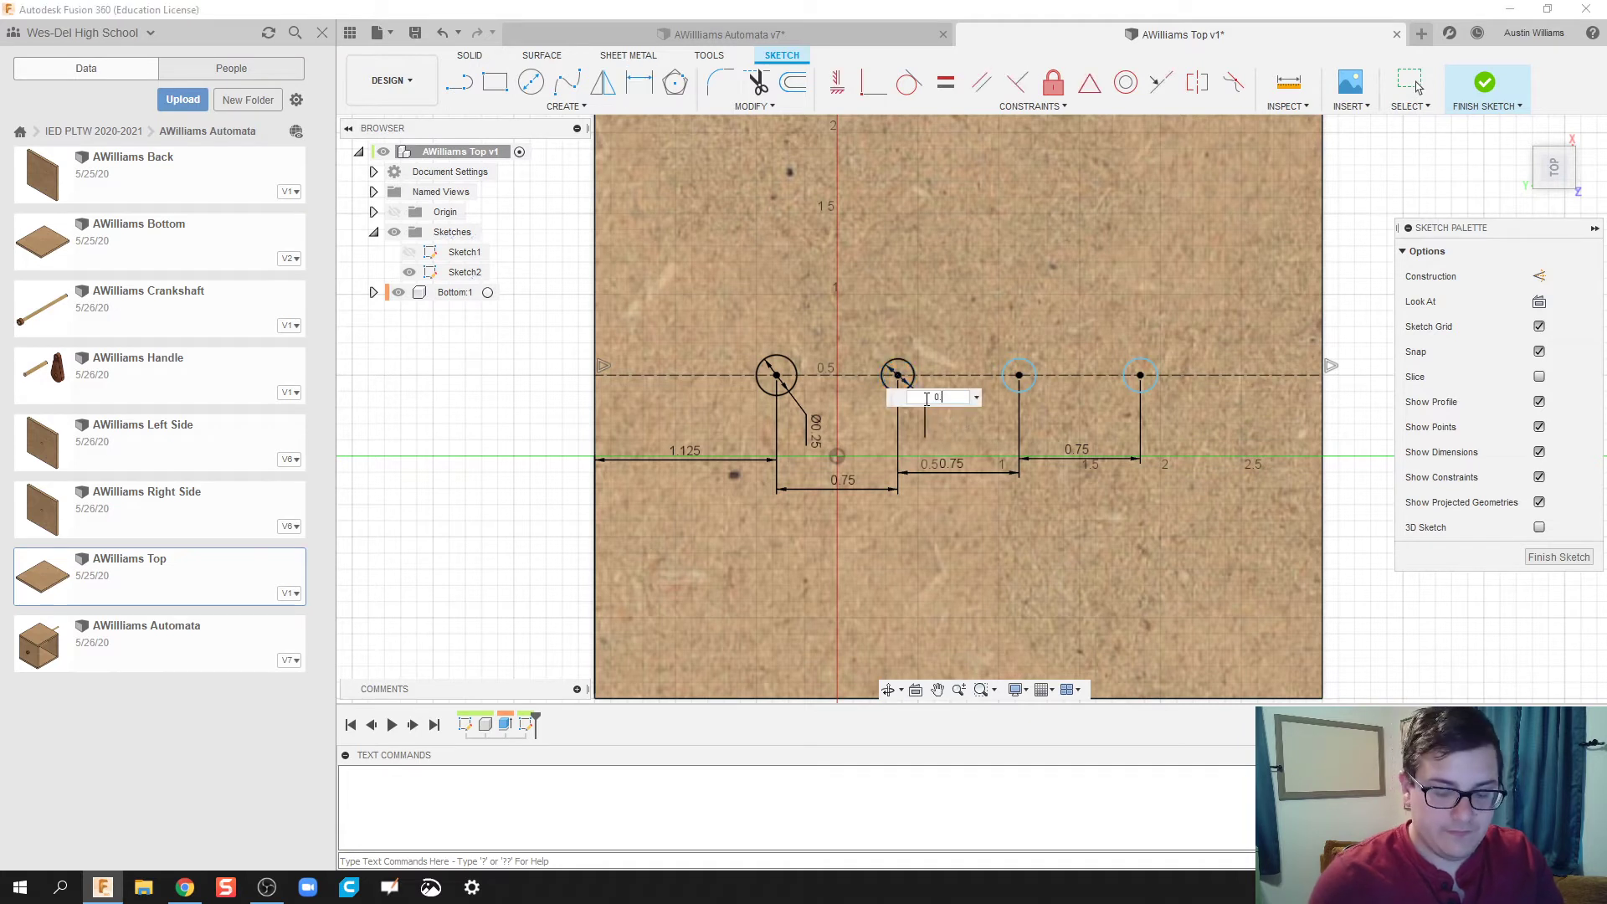
type(".25")
key("Return")
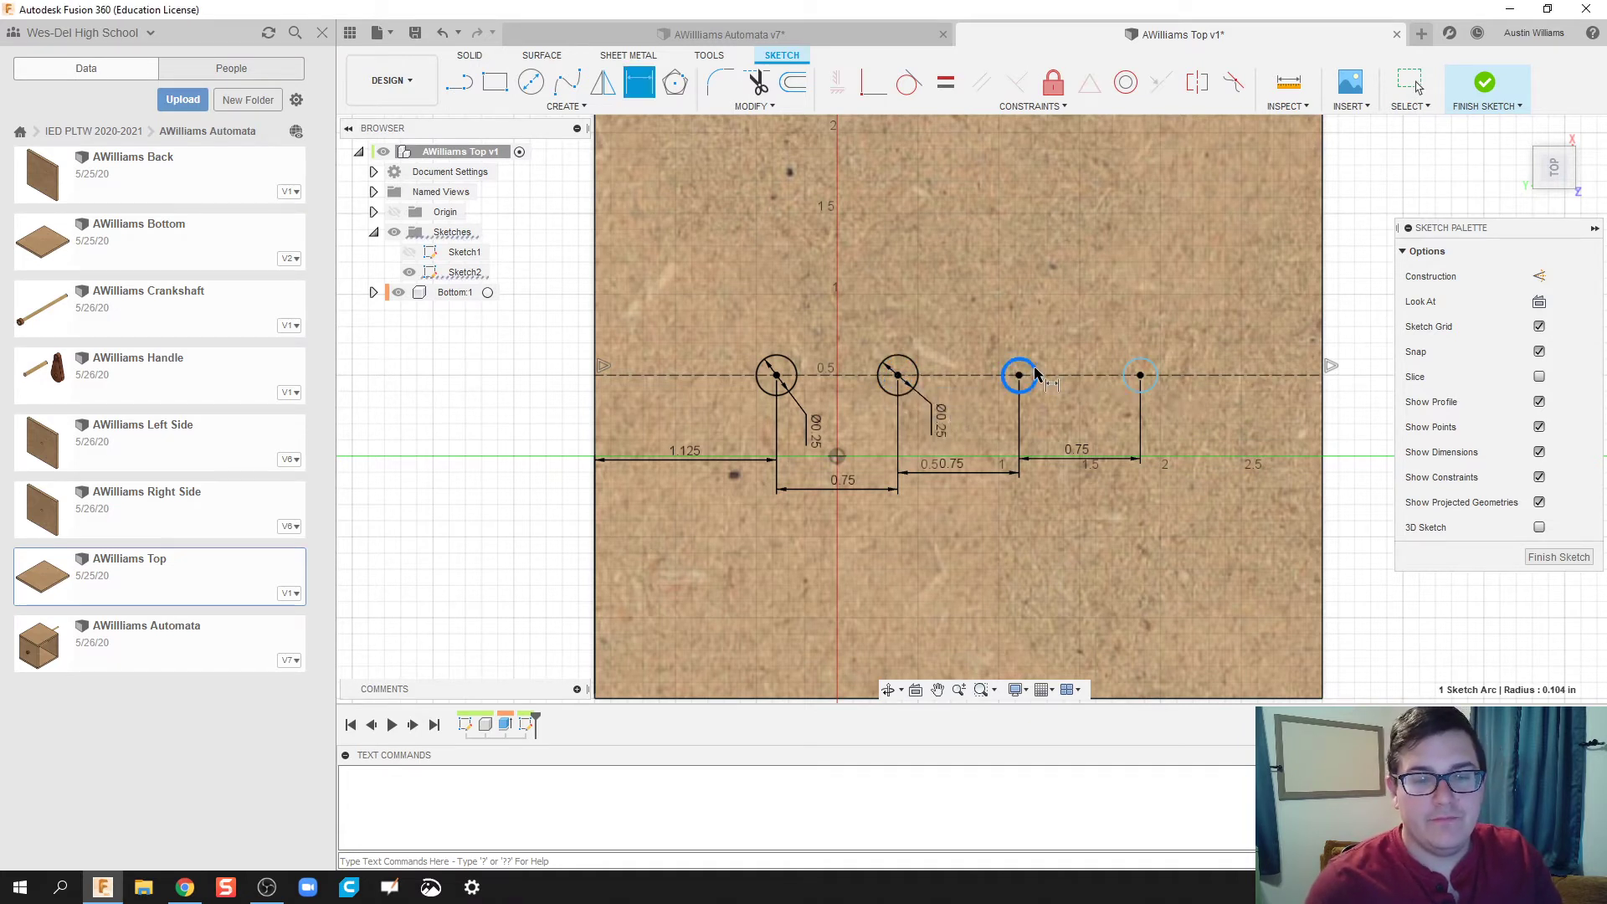
Set the third and fourth hole circles to 0.25 diameter.
left_click(1036, 374)
left_click(1059, 393)
type("0.25")
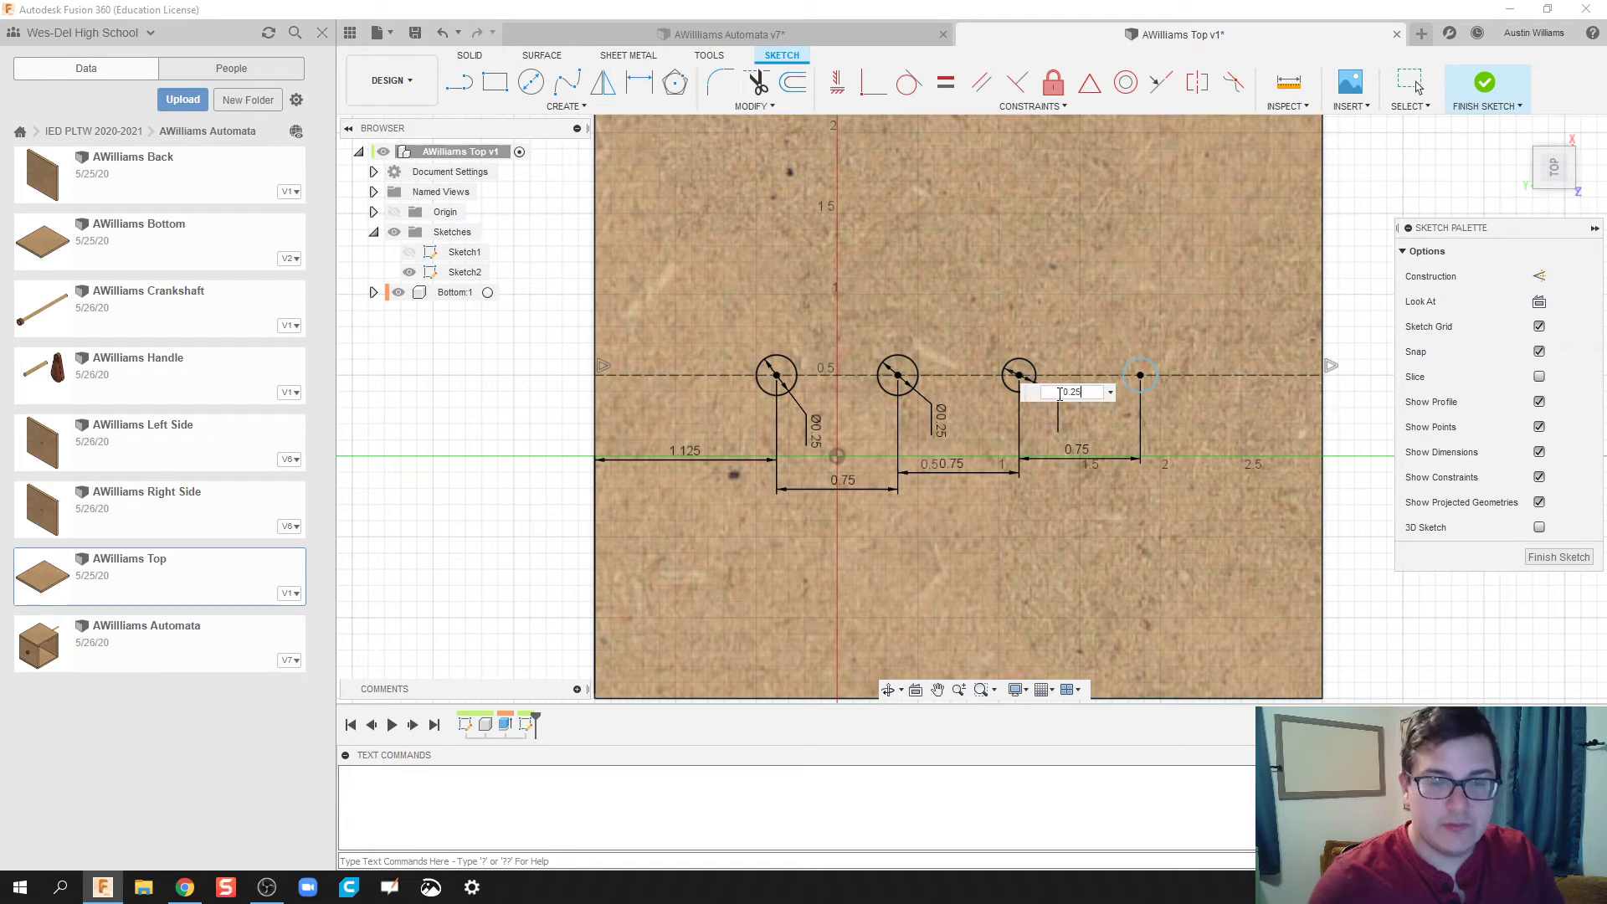
key("Return")
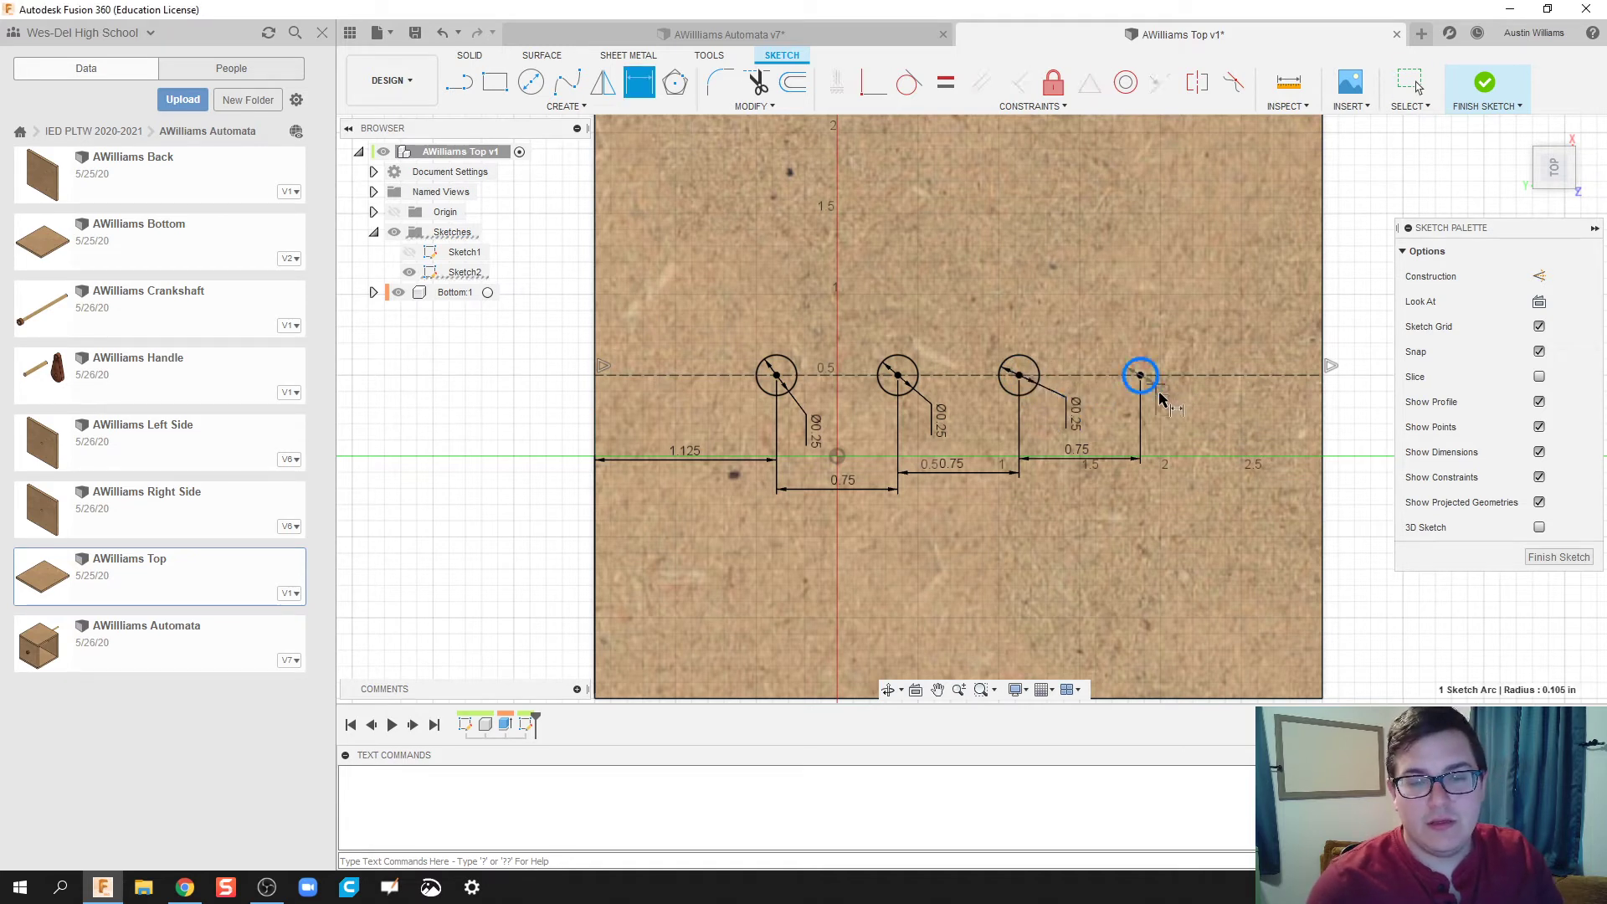
left_click(1154, 387)
left_click(1164, 406)
key("Return")
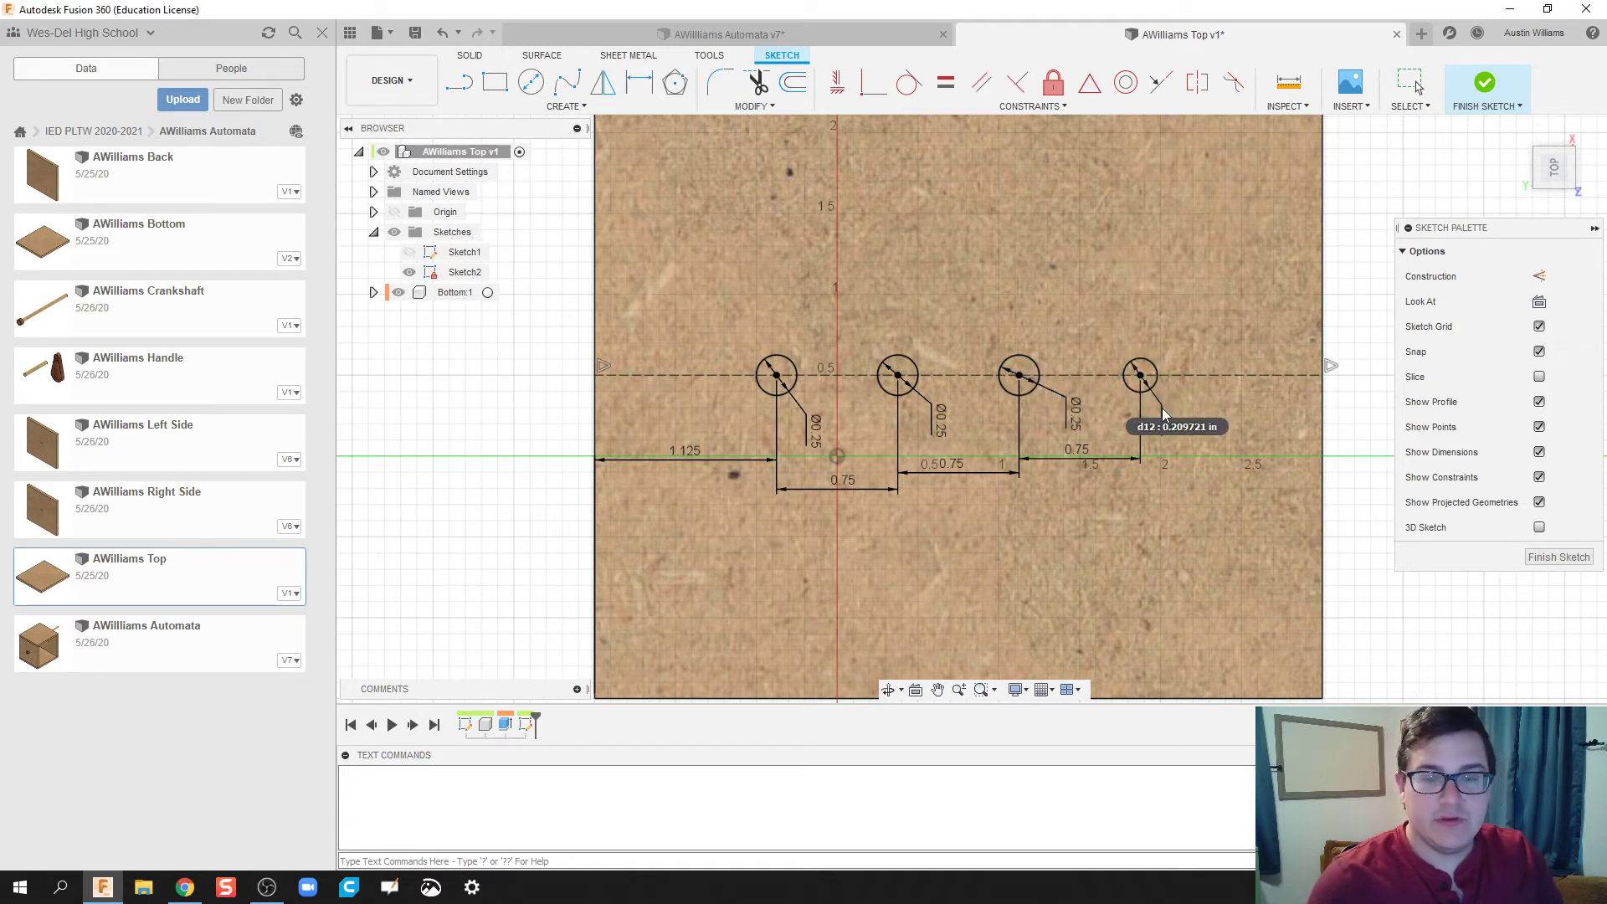
Extrude-cut the four circle profiles 0.30 in through the Top board as holes.
left_click(1485, 82)
scroll(691, 358, "down", 3)
key("e")
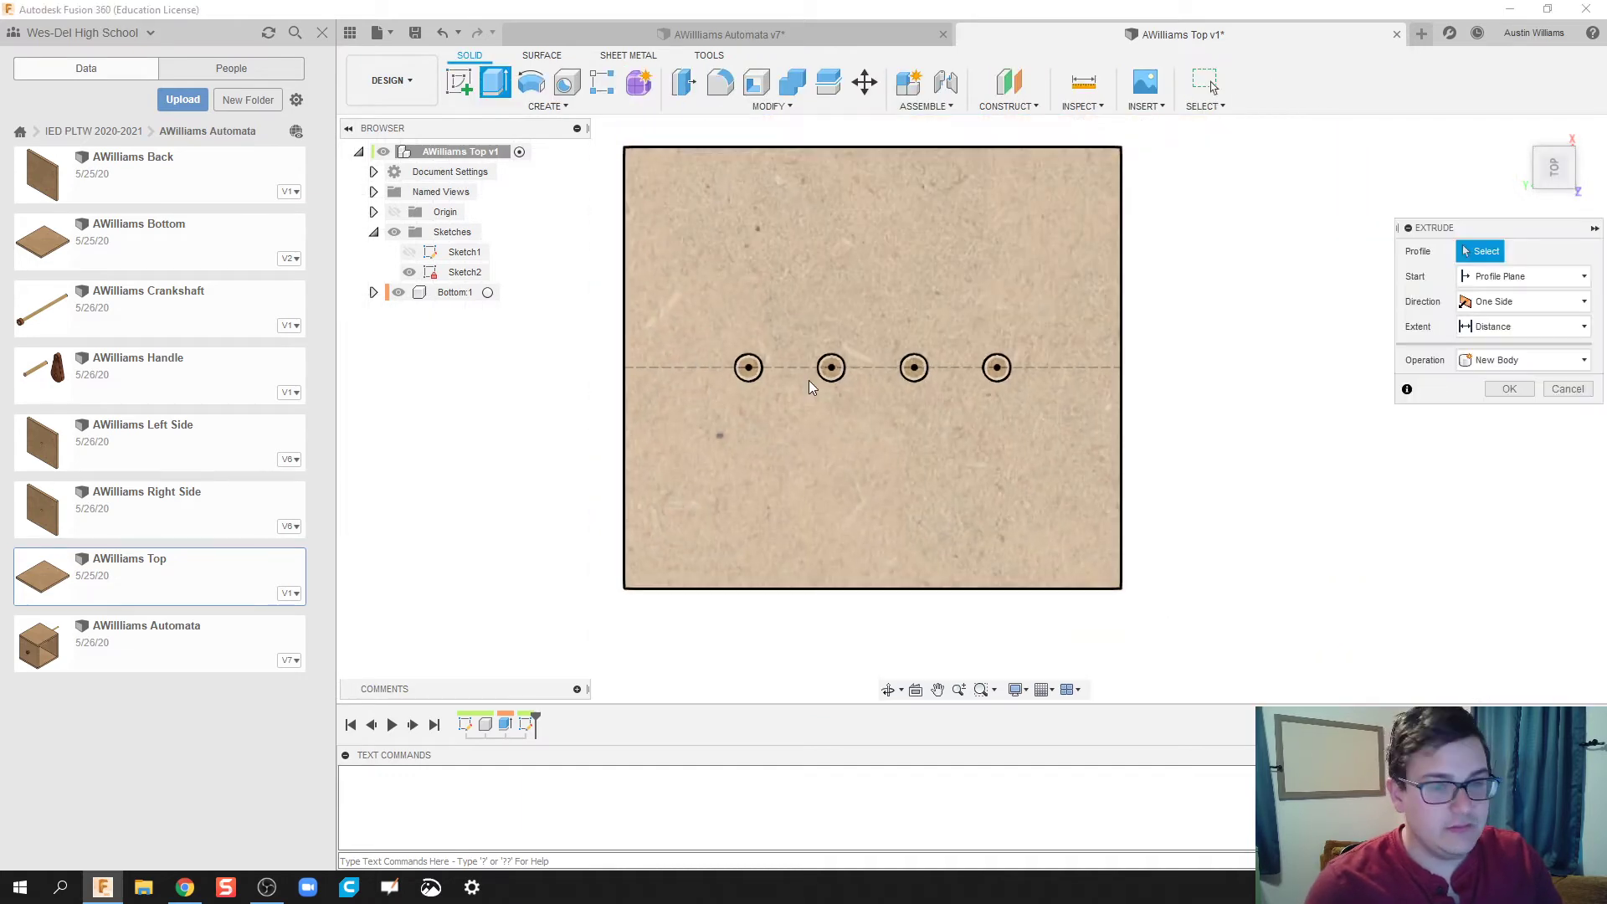
middle_click_drag(771, 399, 887, 322, "shift")
left_click(759, 326)
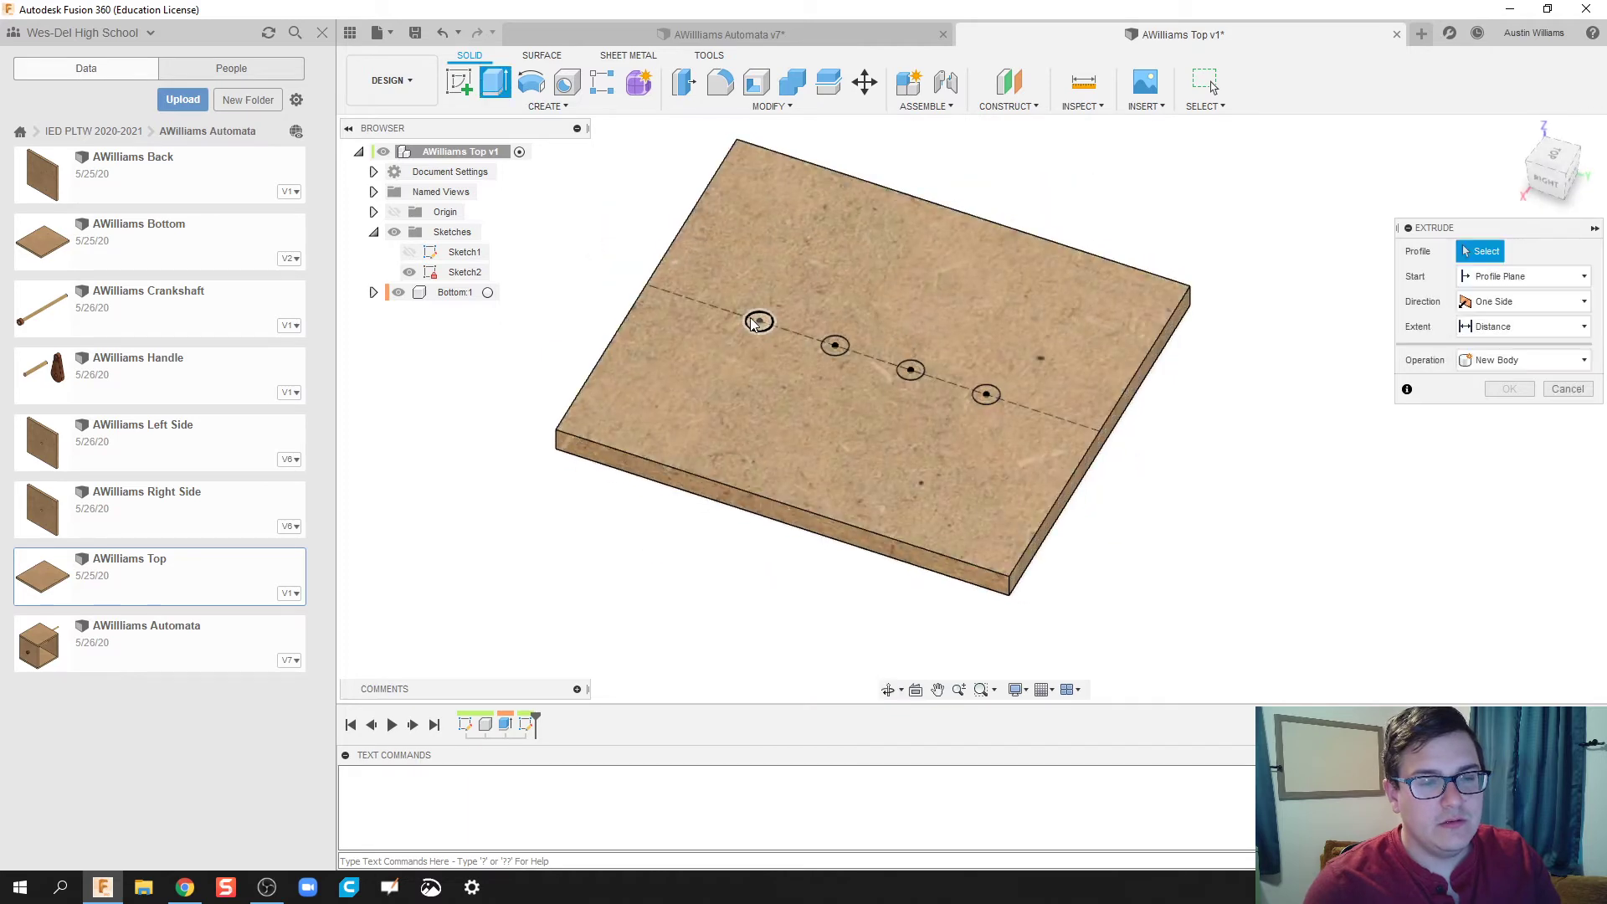
left_click(834, 345)
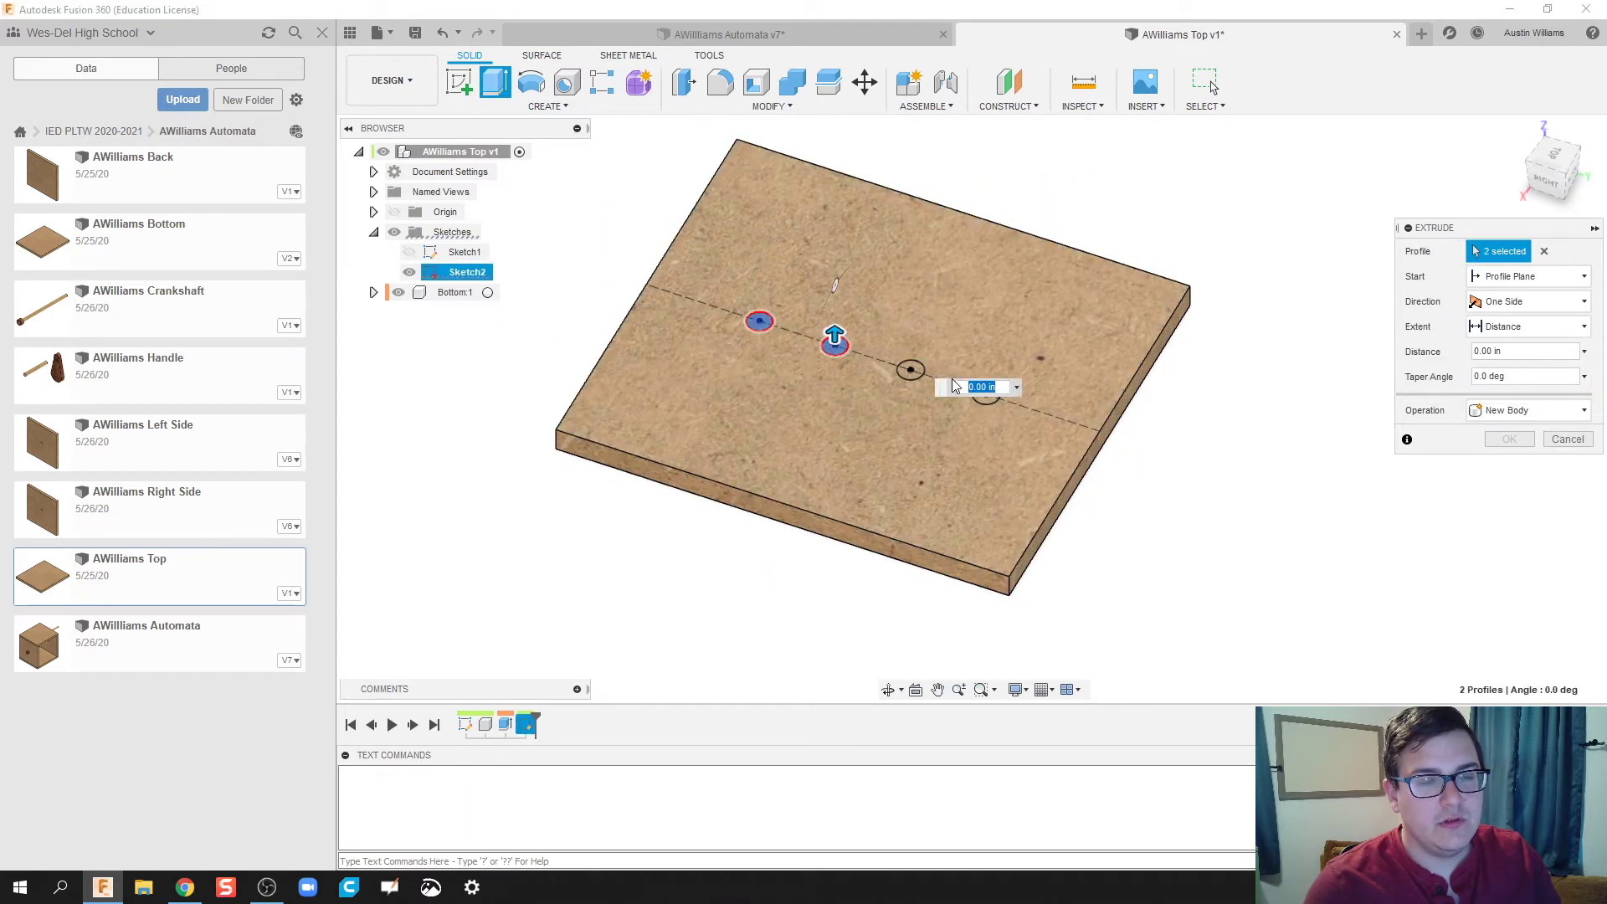
left_click(910, 371)
left_click(985, 395)
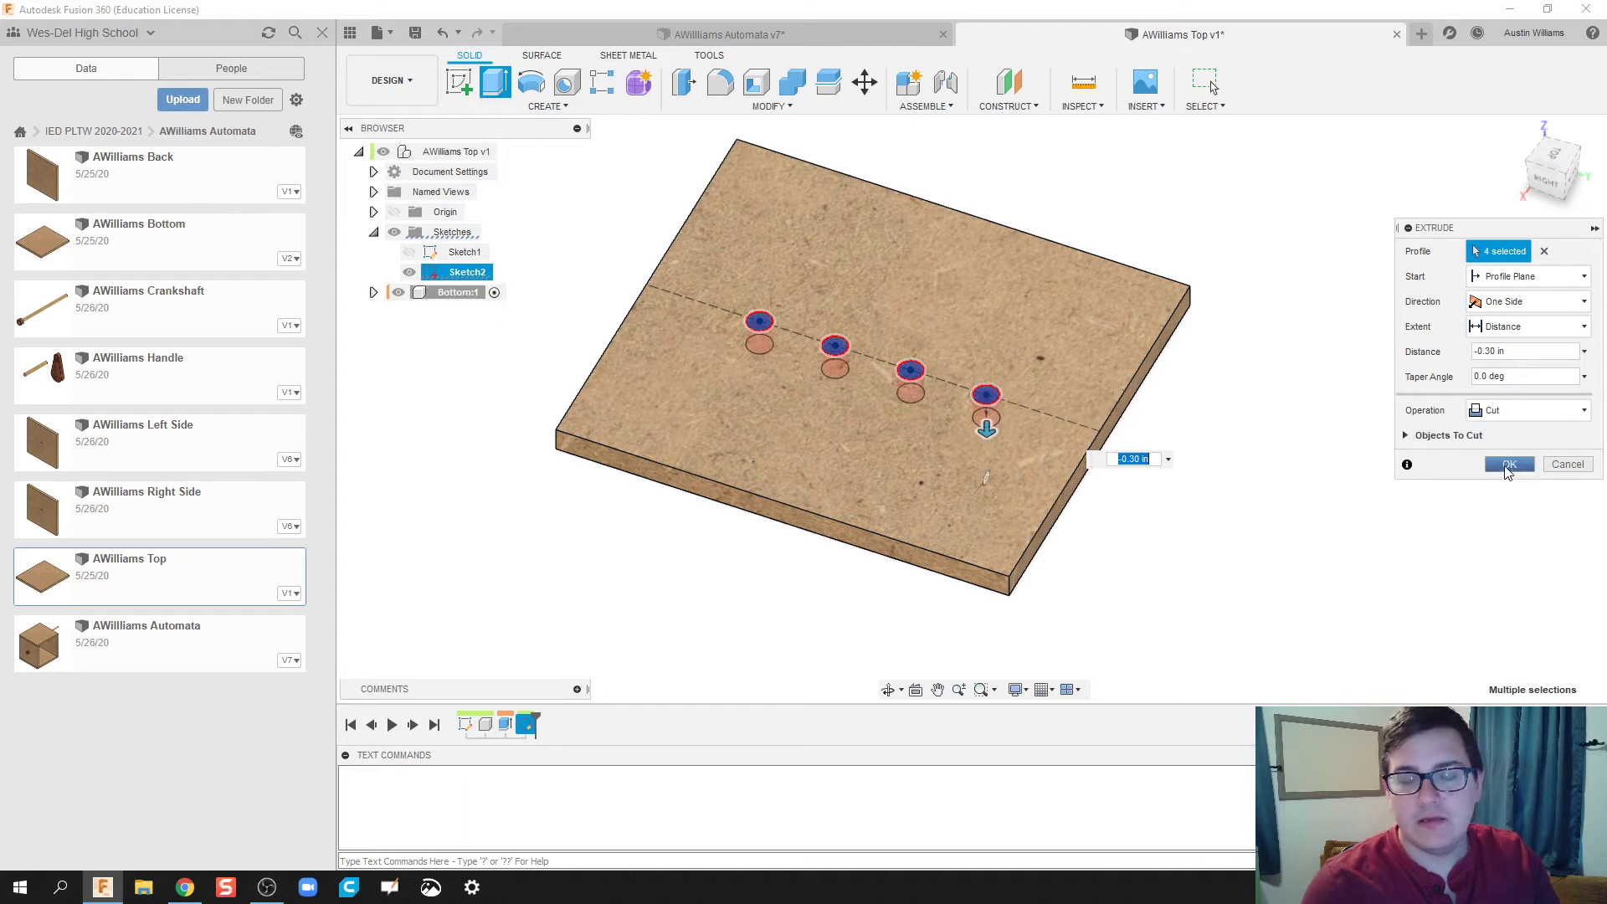
left_click(1508, 466)
mouse_move(1233, 488)
middle_mouse_down("shift")
mouse_move(1209, 449)
mouse_move(1231, 424)
mouse_move(1223, 492)
middle_mouse_up("shift")
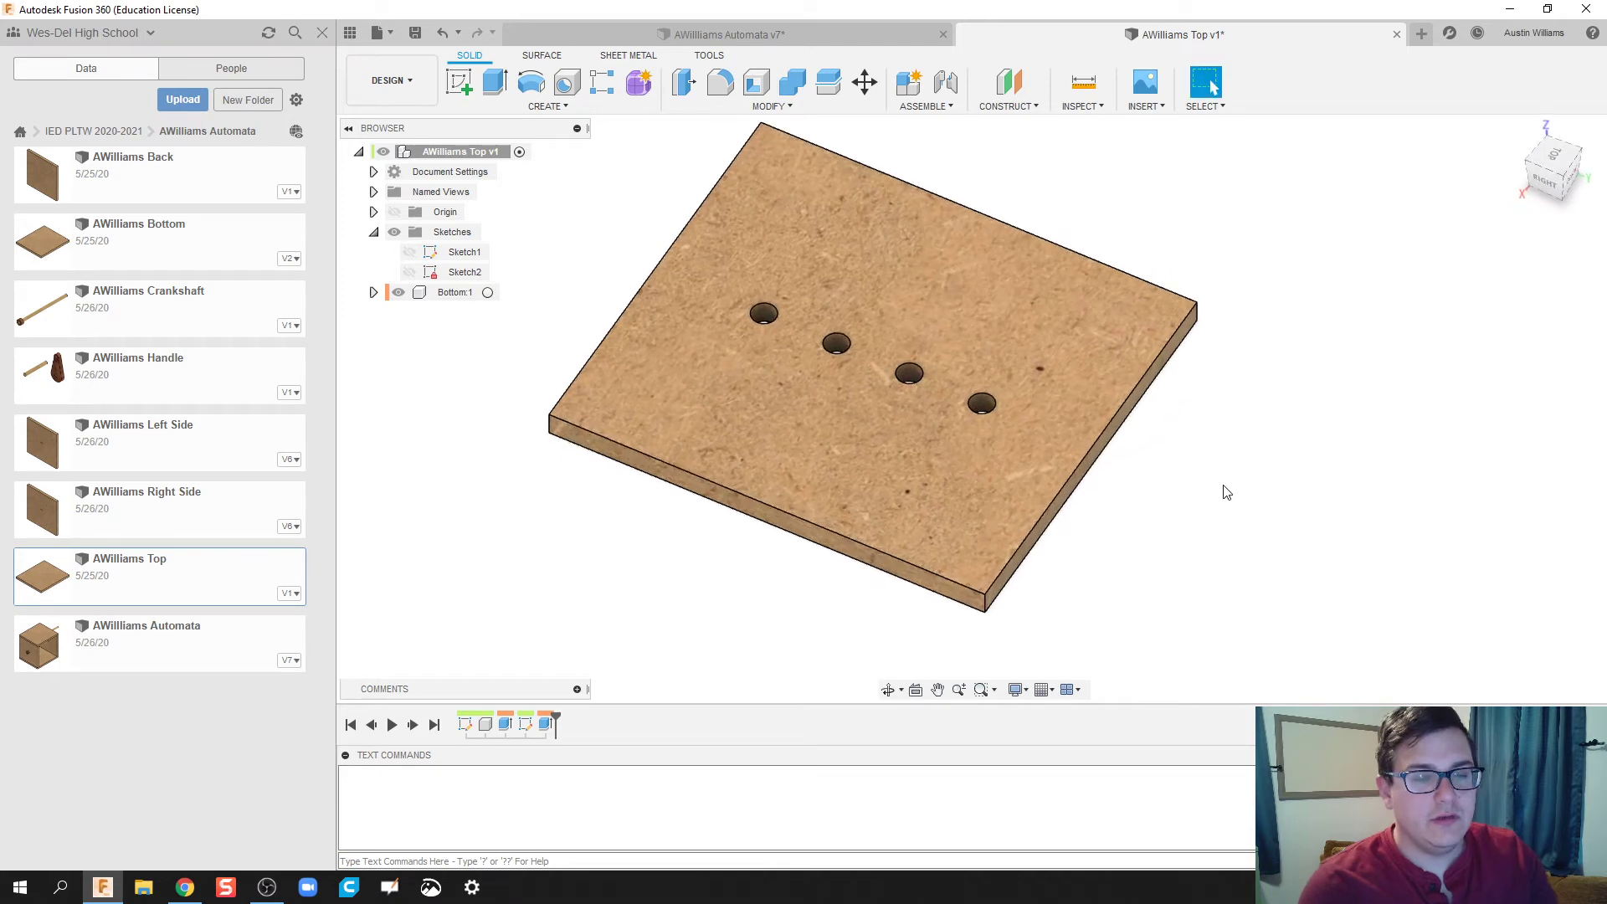
Save the Top board as v2 and inspect the four holes in the Automata assembly.
key("ctrl+s")
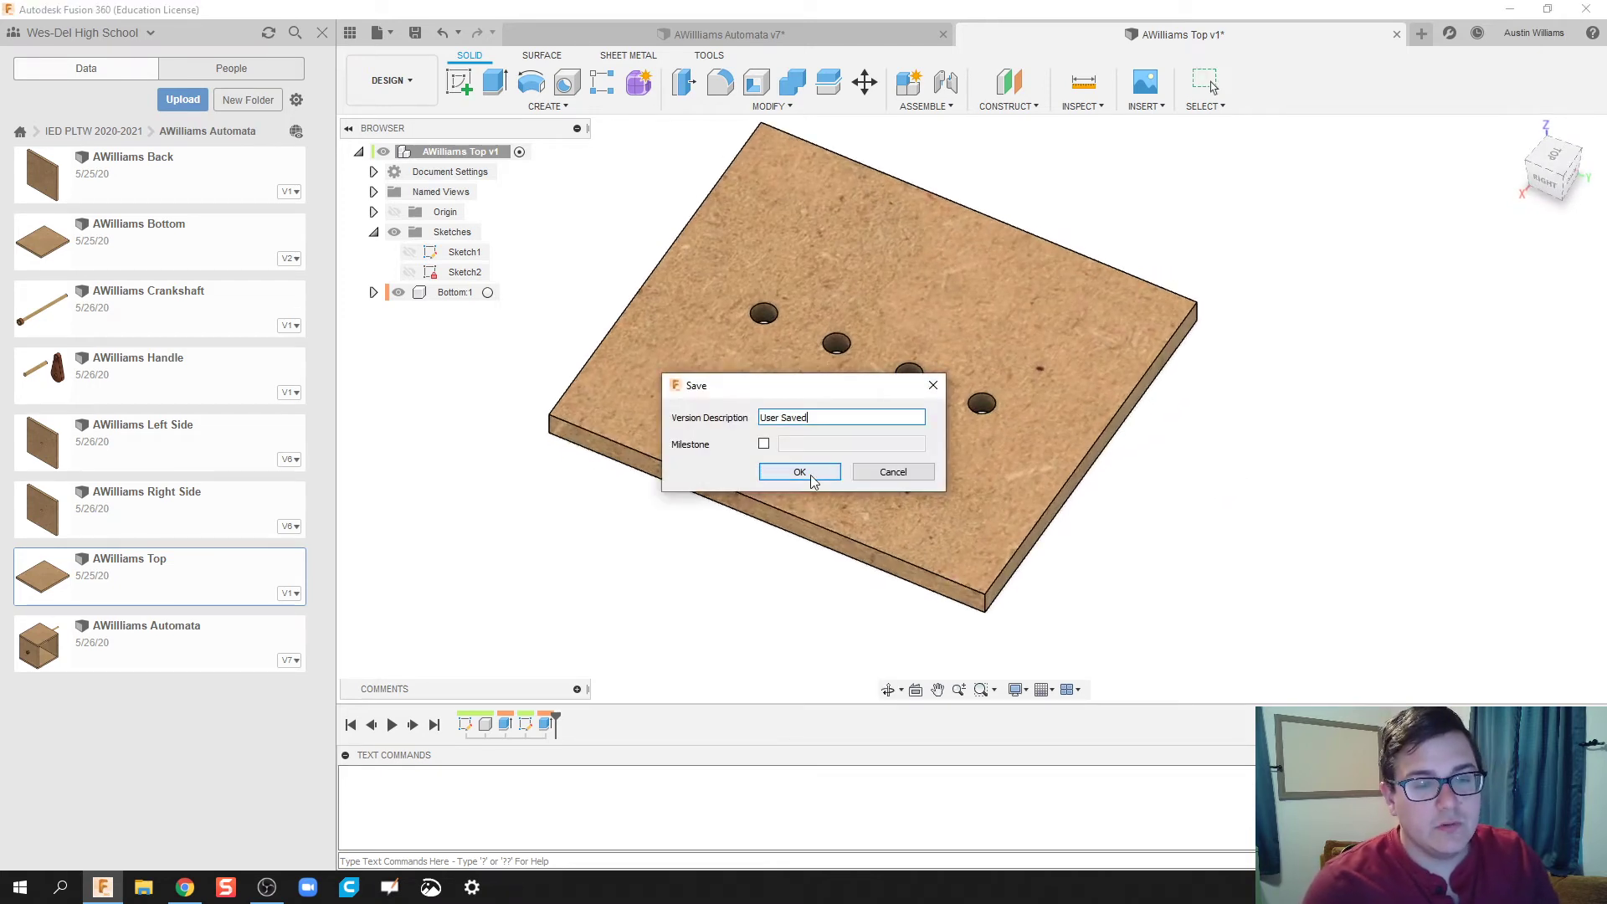
left_click(800, 473)
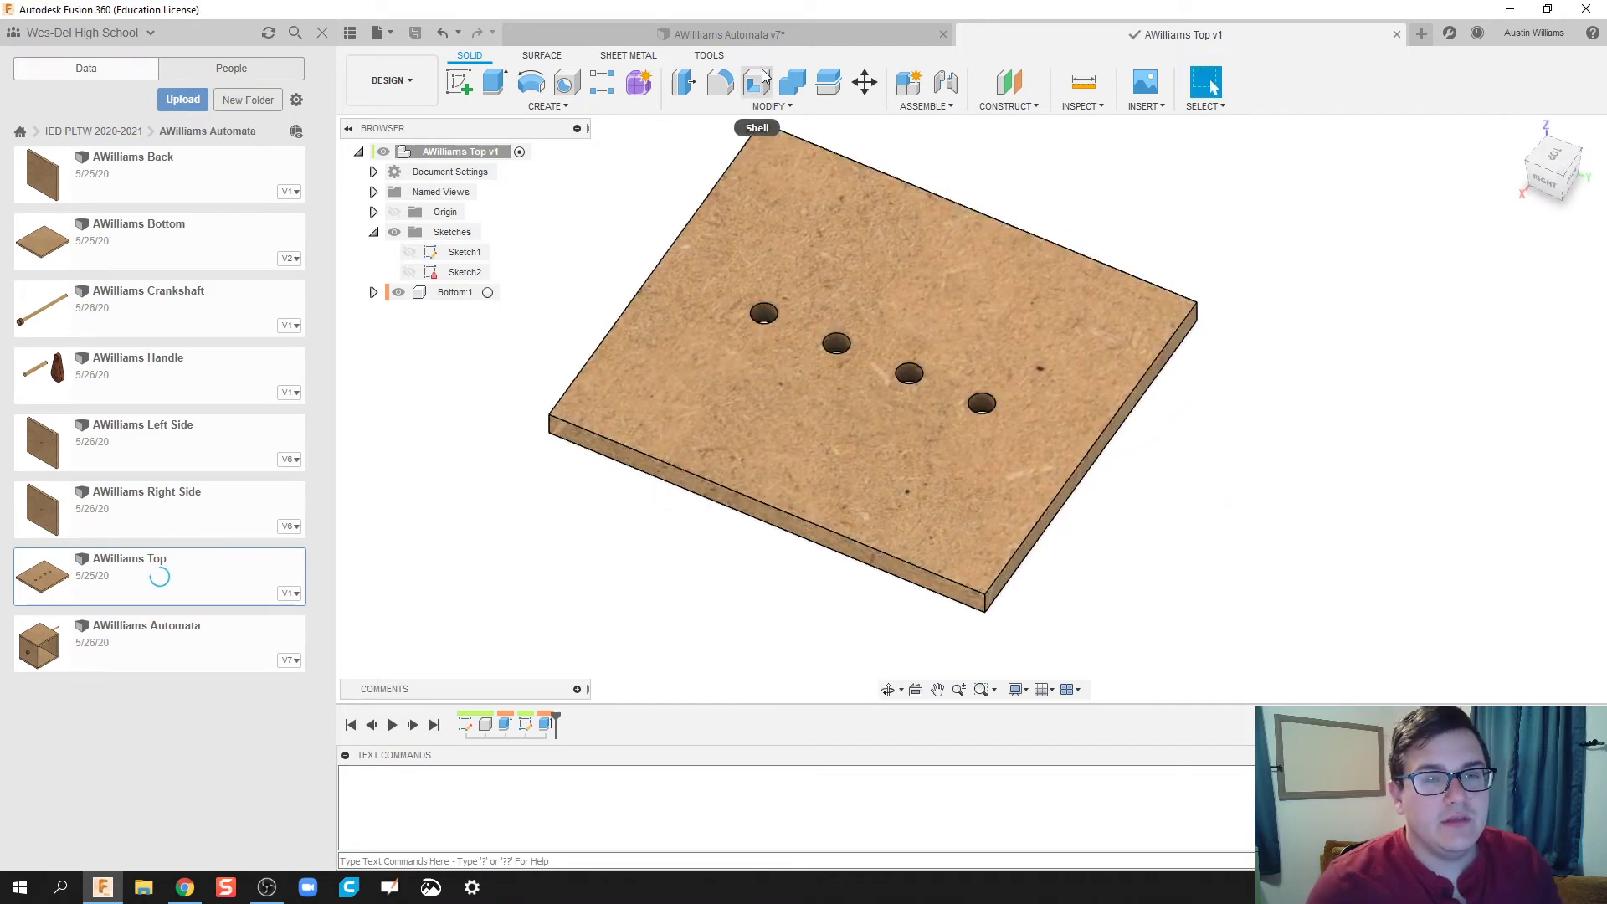
left_click(746, 41)
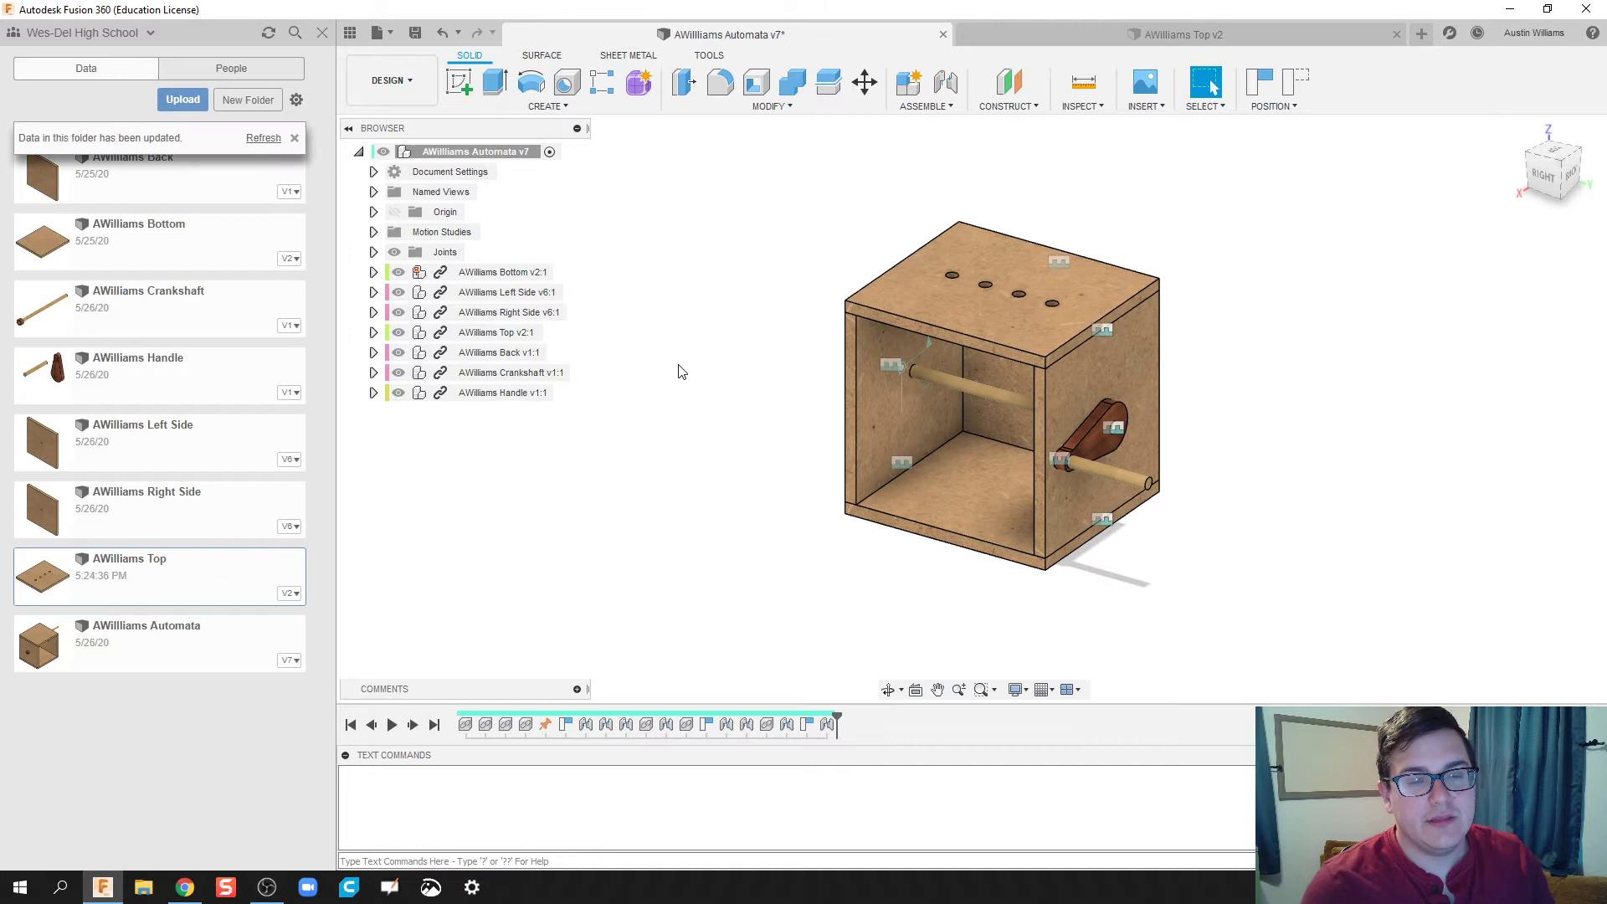
middle_click_drag(736, 379, 777, 345, "shift")
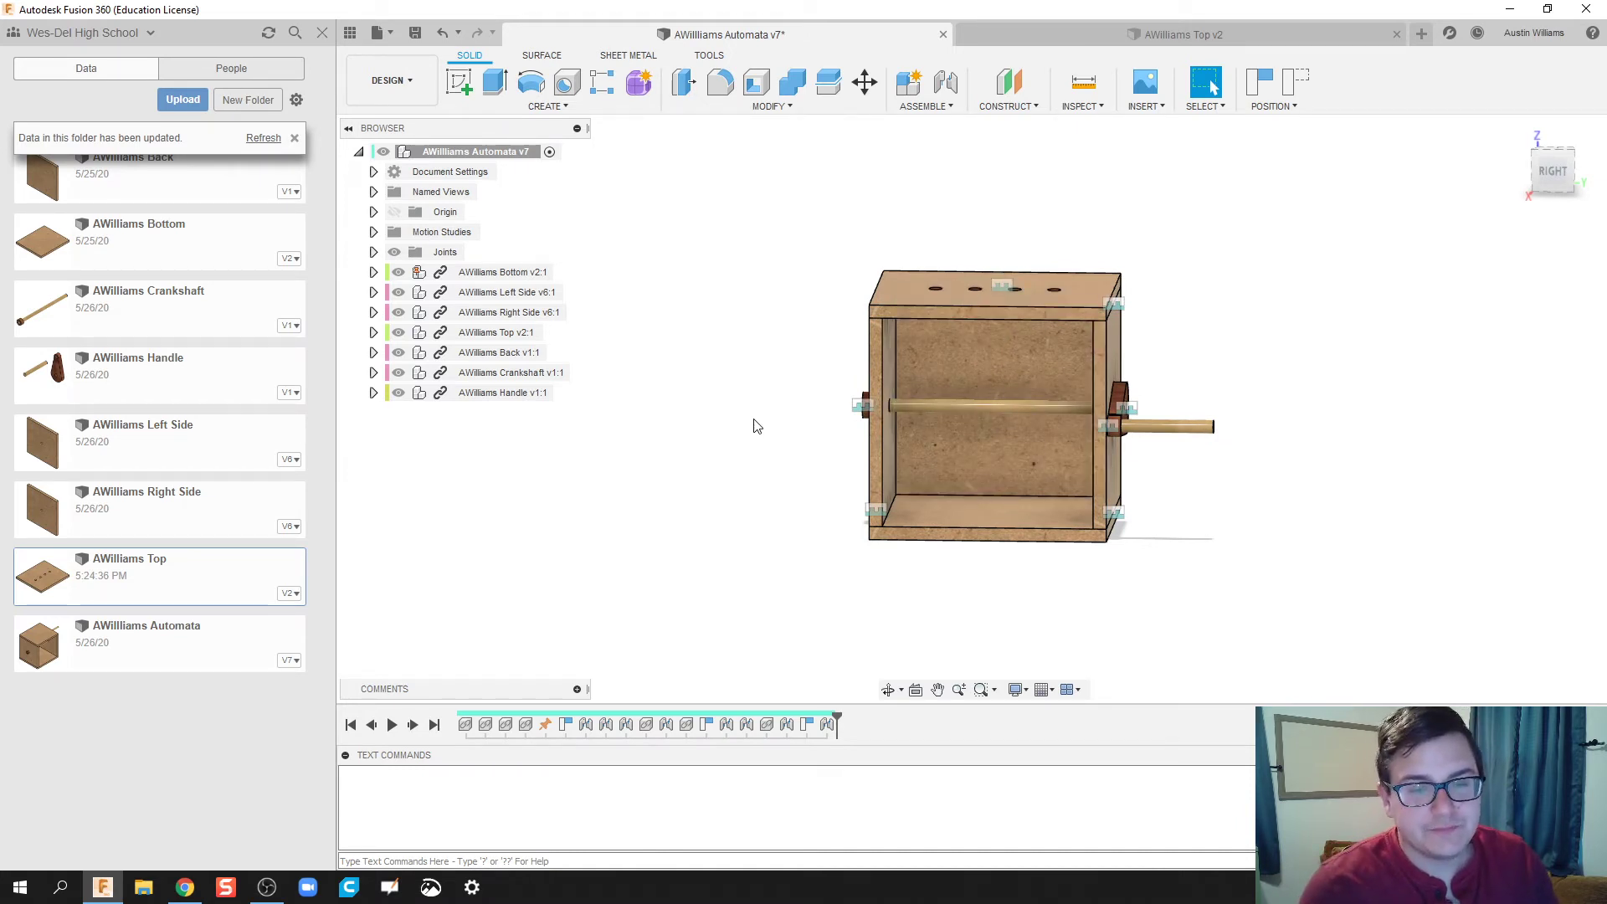
middle_click_drag(753, 427, 829, 400)
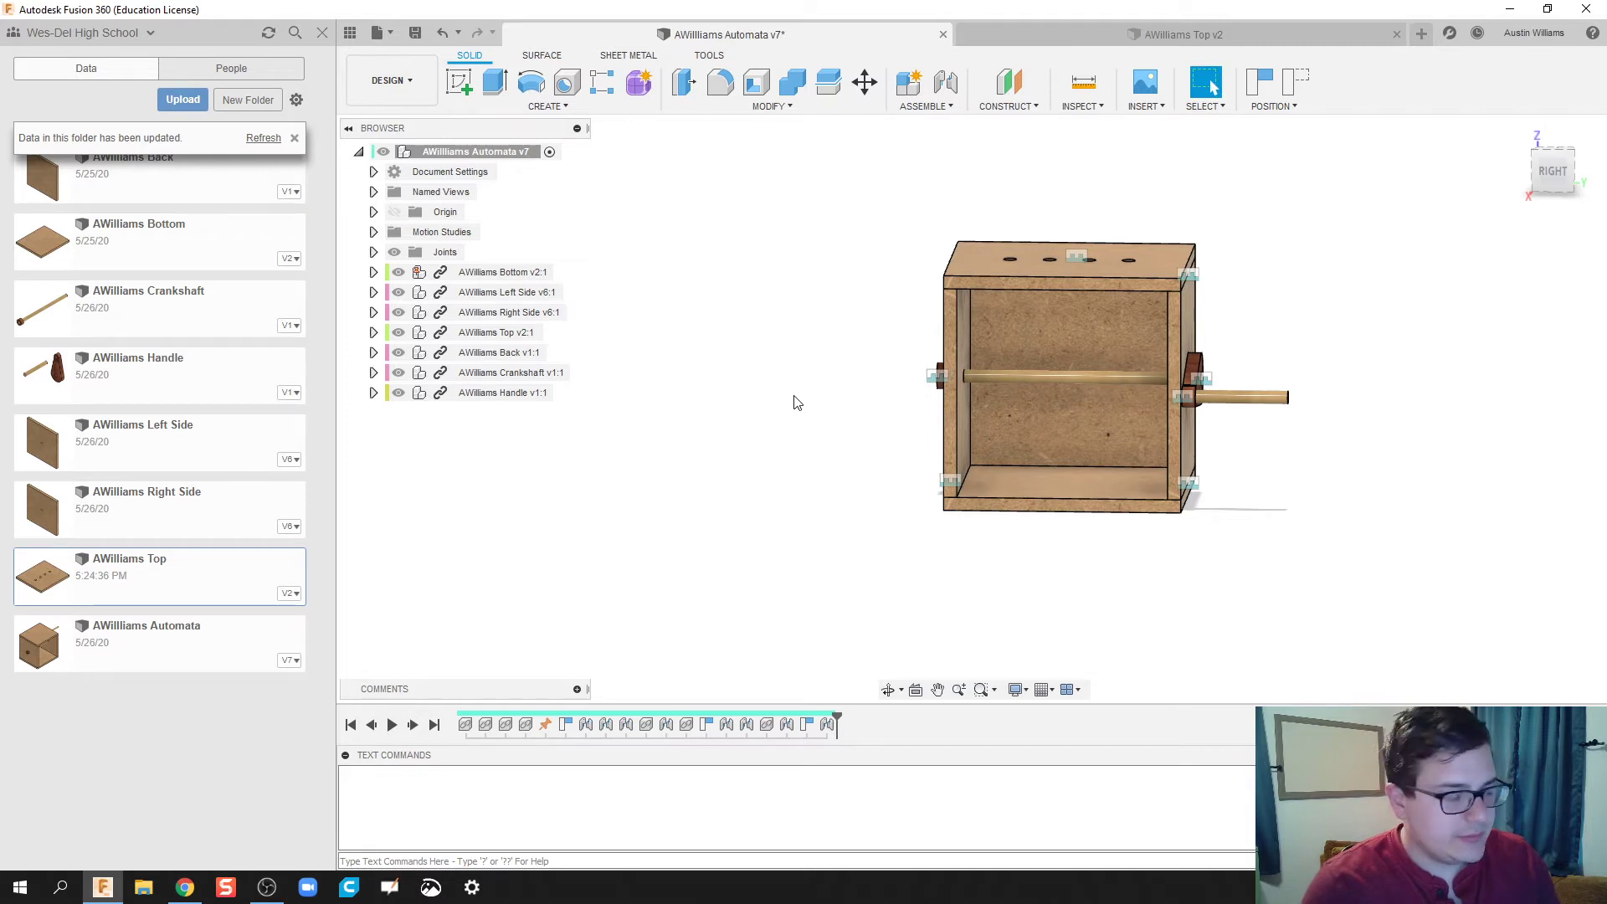
key("F6")
Close the Top v2 design and create a new blank design.
left_click(1080, 42)
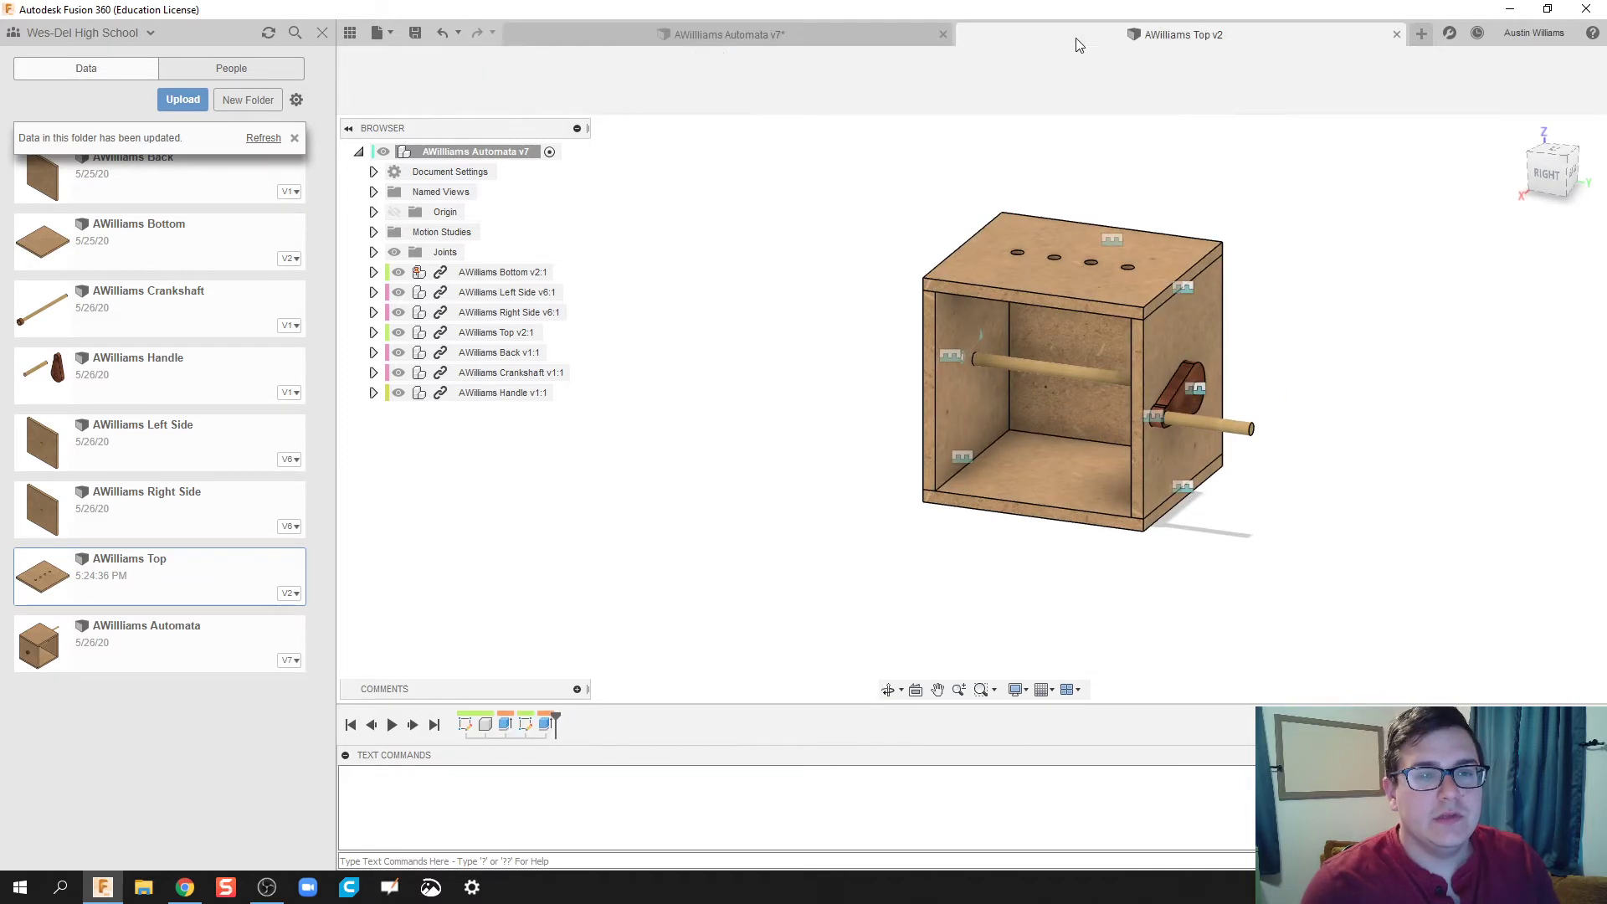
left_click(1397, 34)
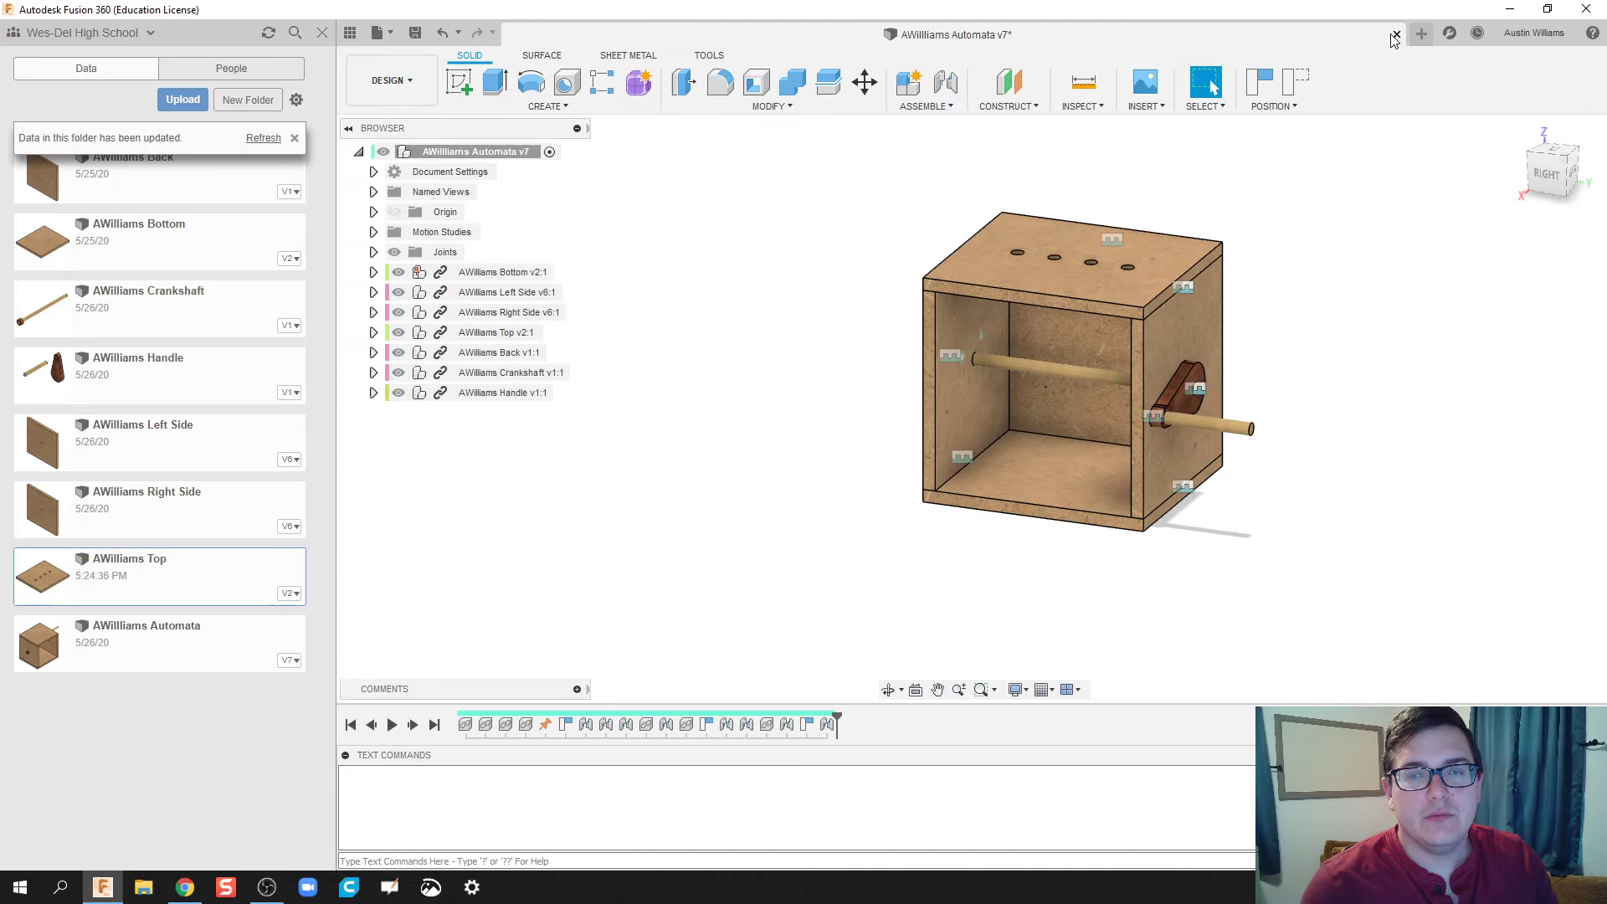
left_click(1421, 34)
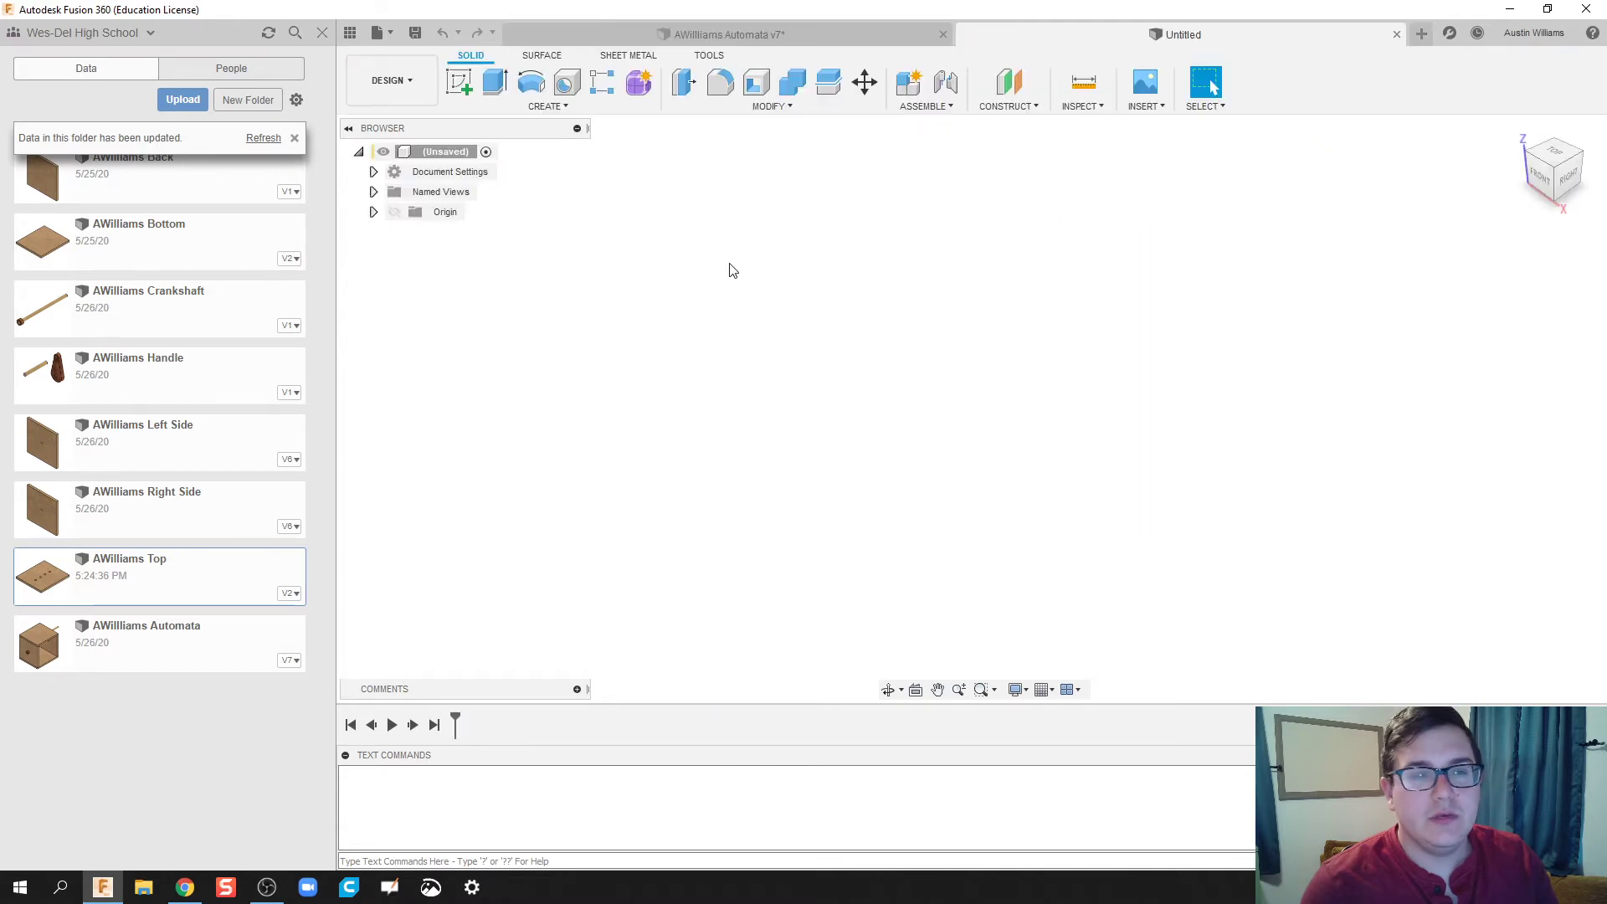
Sketch a 0.25-diameter circle at the origin on the XZ plane and finish the sketch.
left_click(458, 81)
left_click(996, 356)
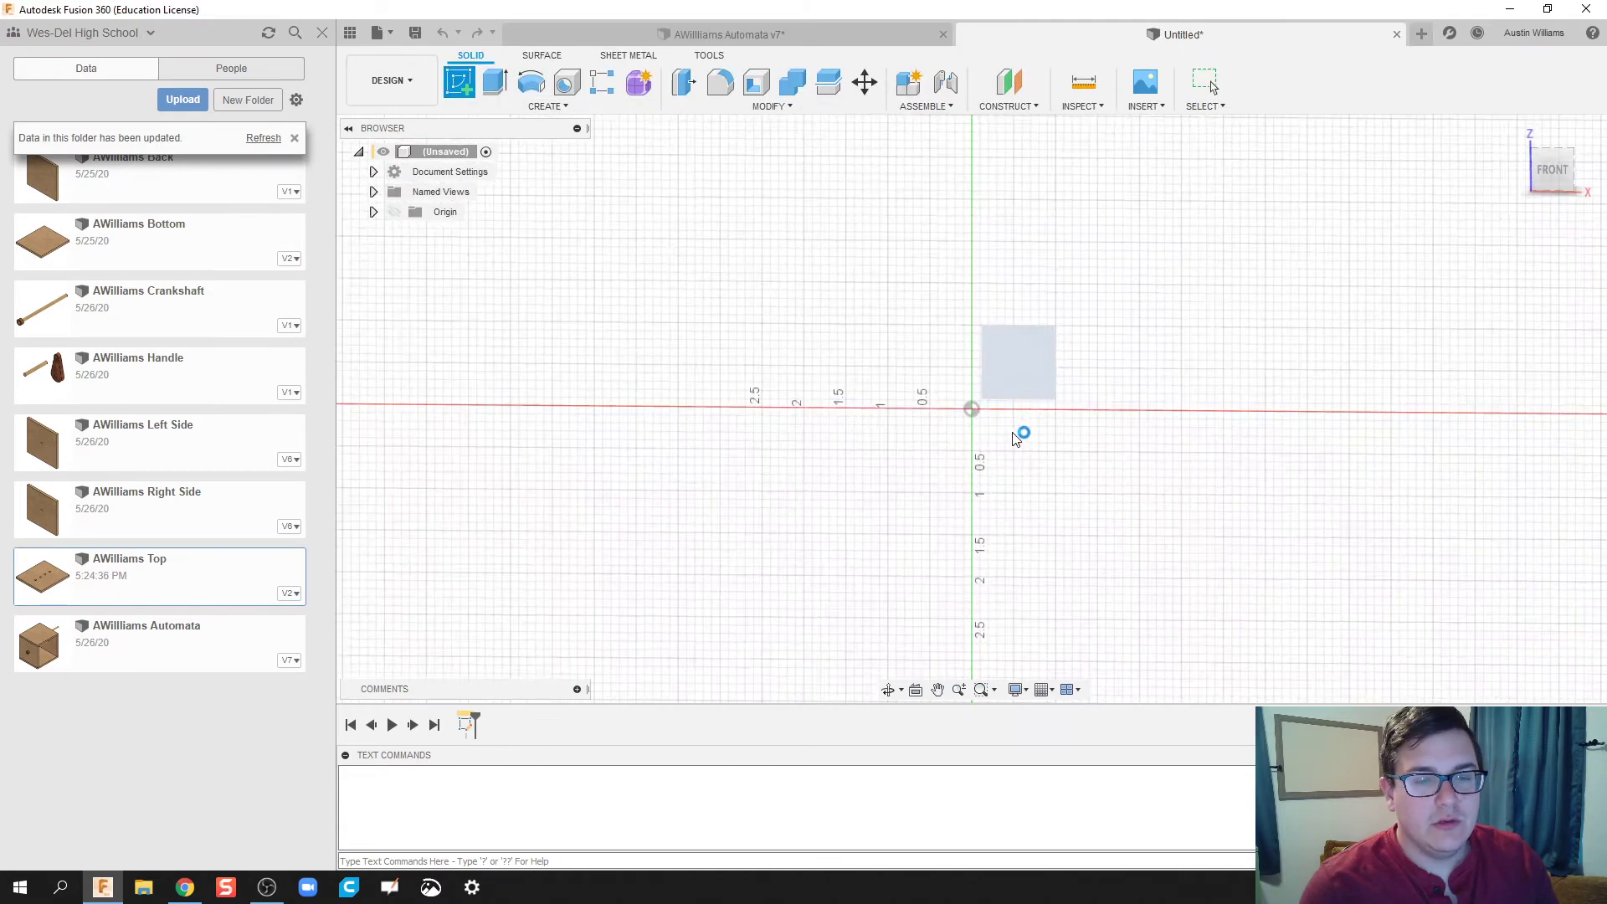
key("c")
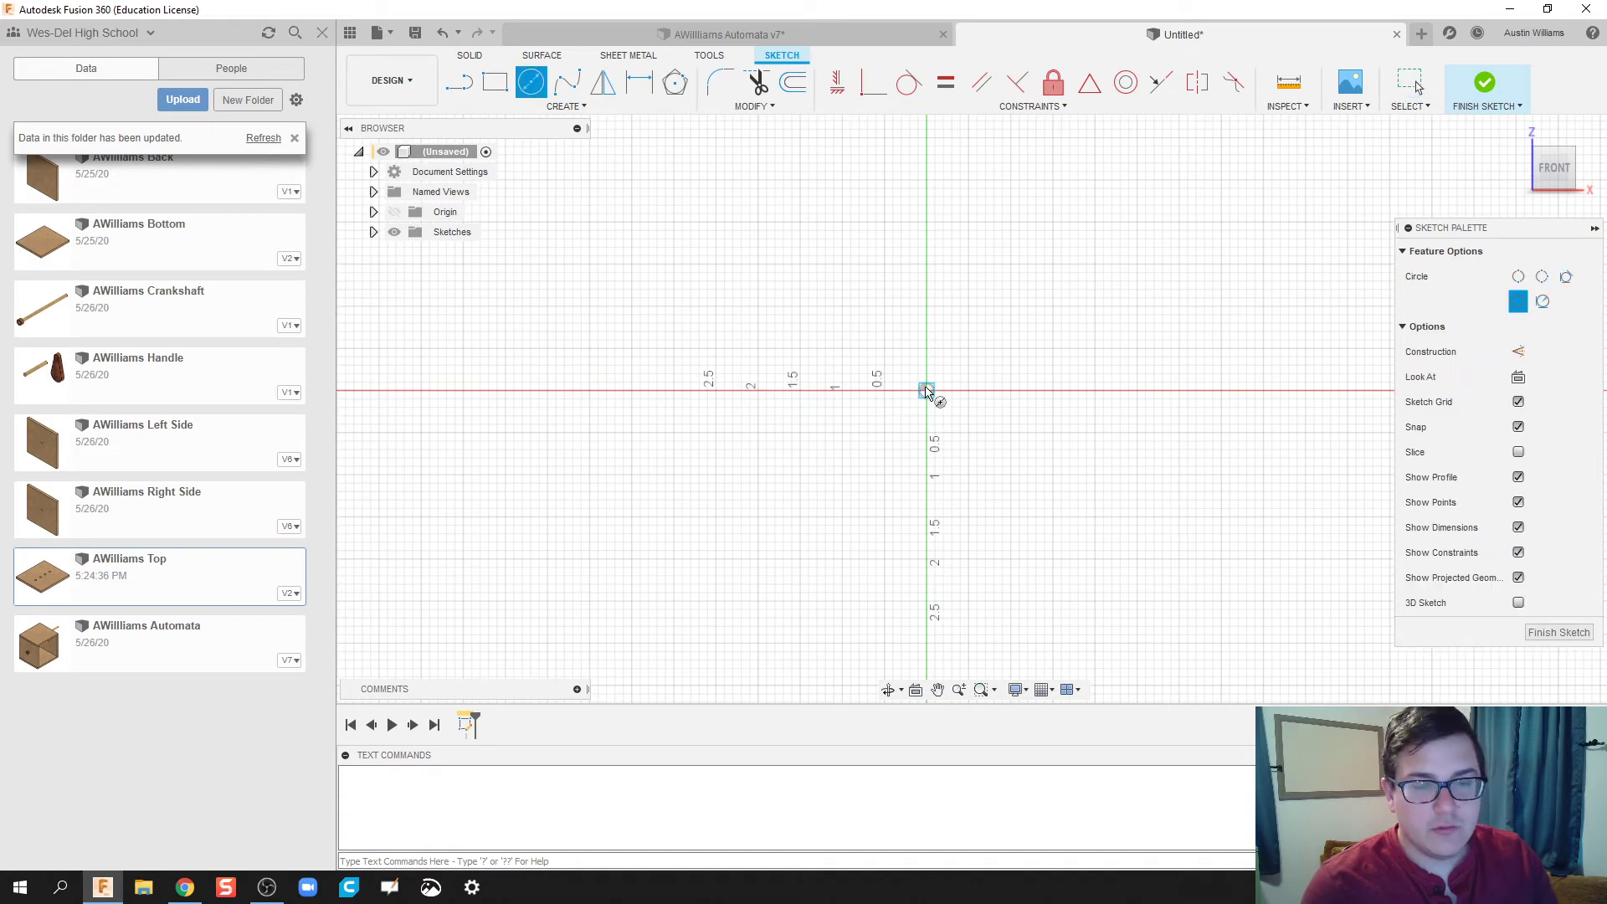
left_click(927, 391)
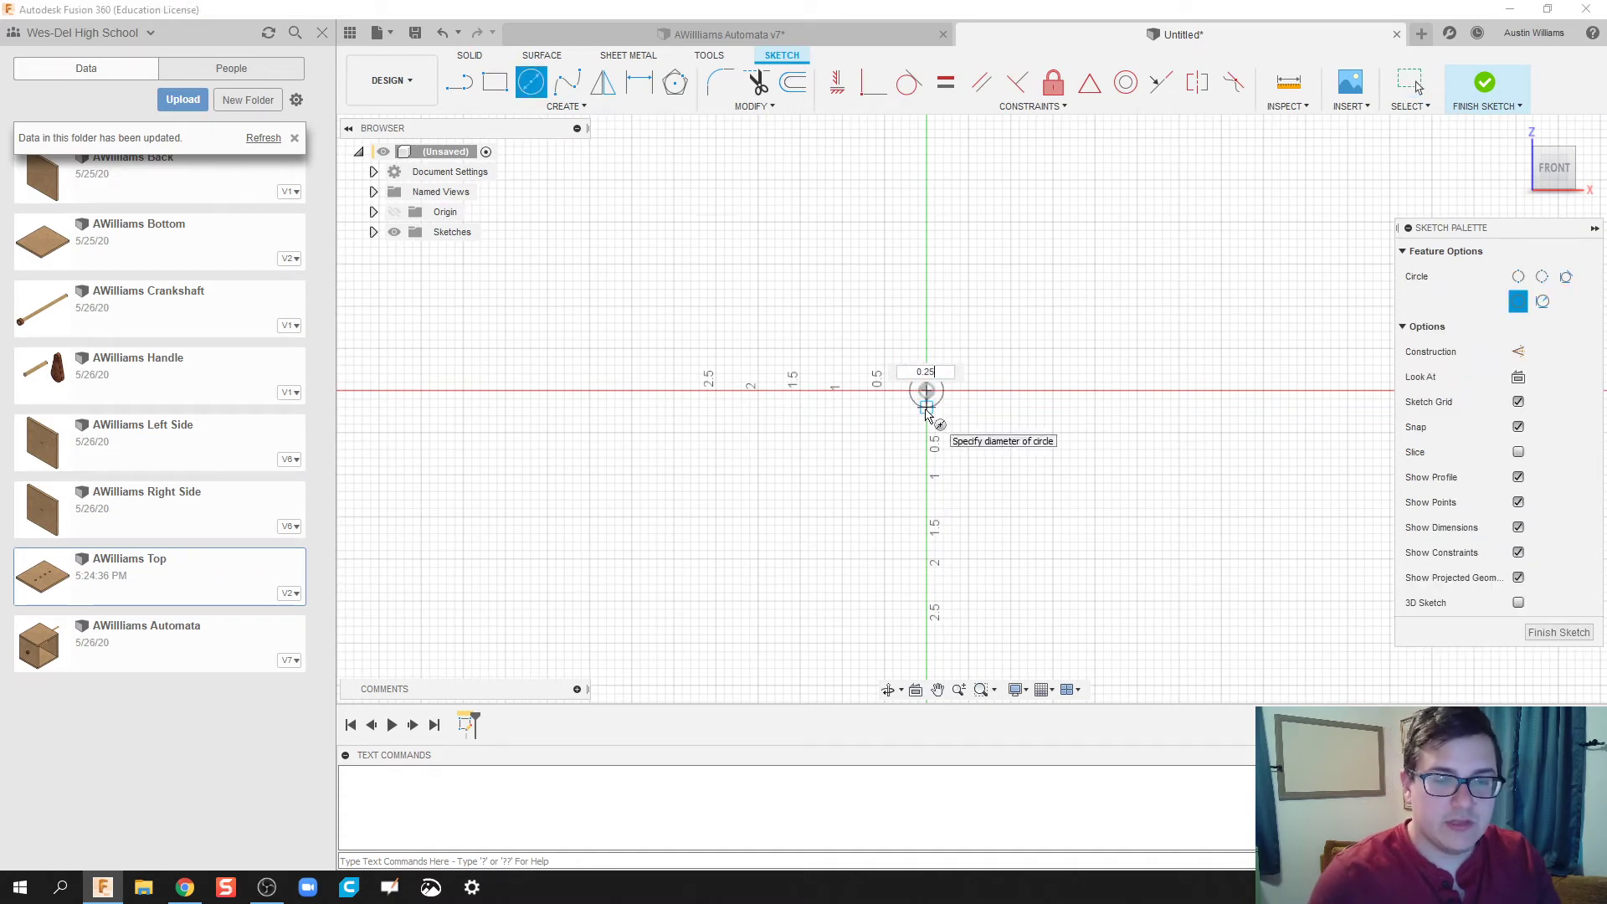
type("0.25")
key("Return")
key("Escape")
left_click(1484, 82)
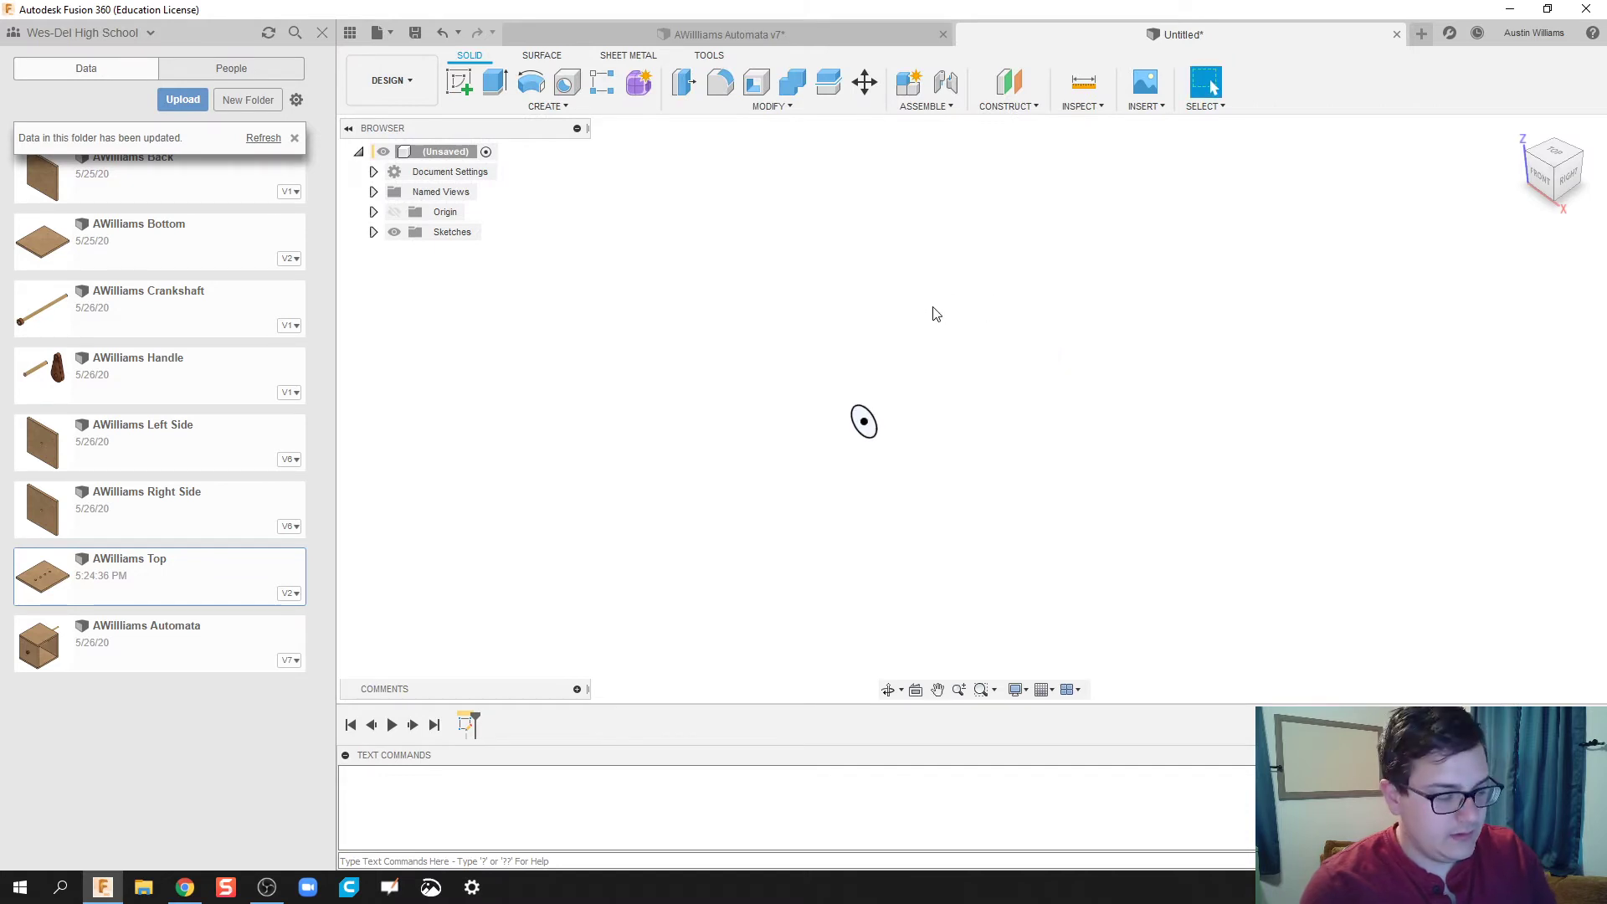
Extrude the circle 3 in as a new component.
key("e")
left_click_drag(885, 411, 1135, 306)
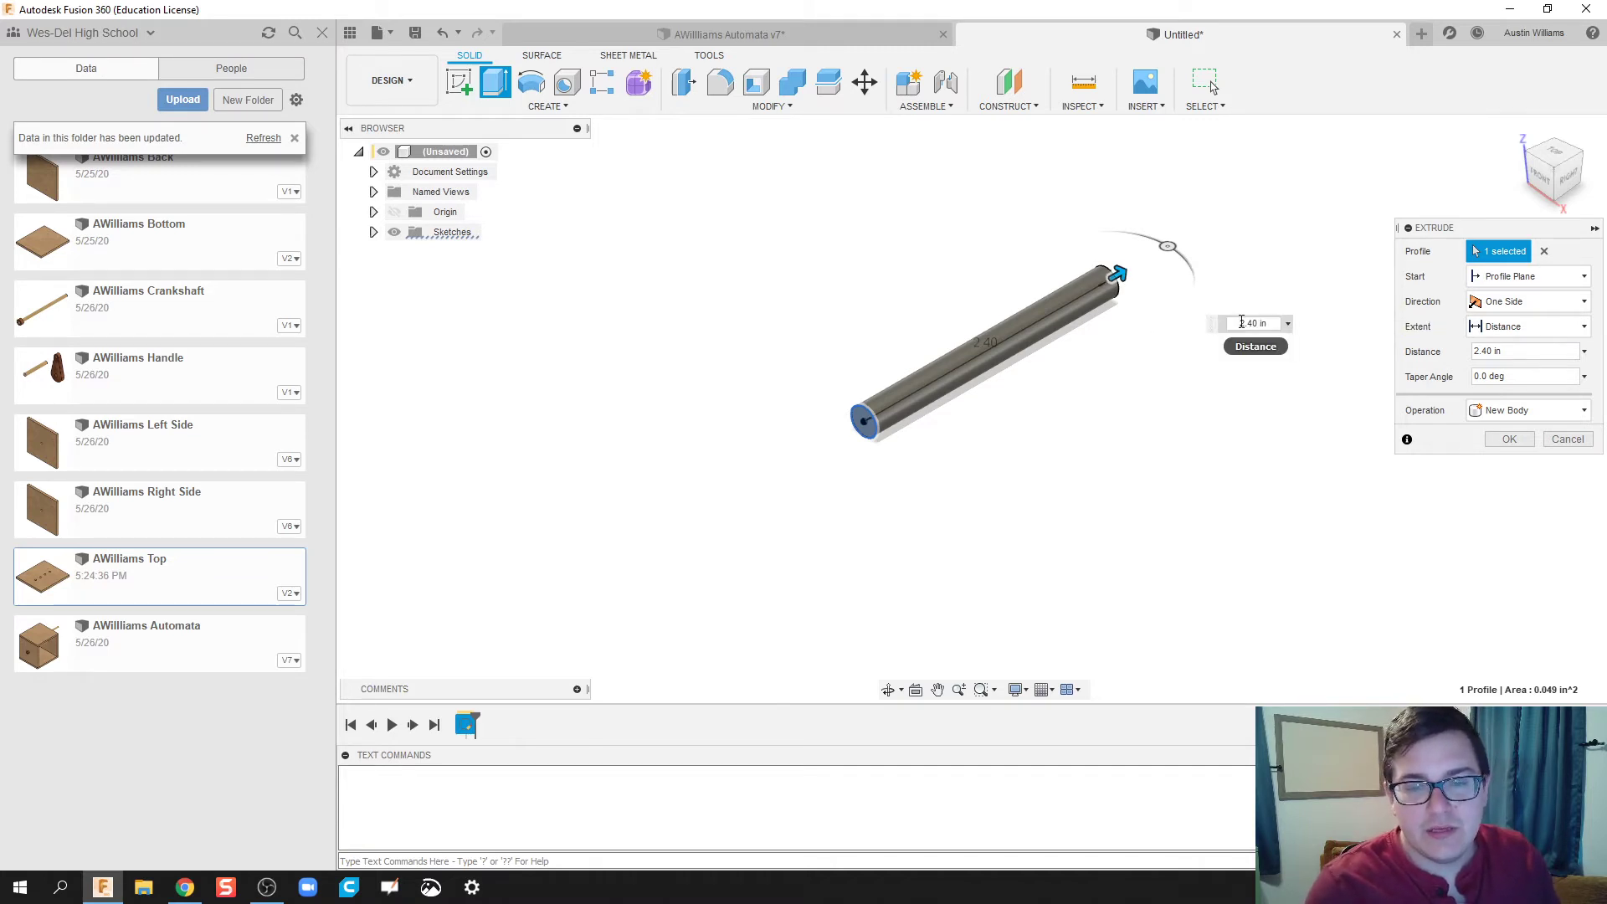
double_click(1260, 323)
type("3")
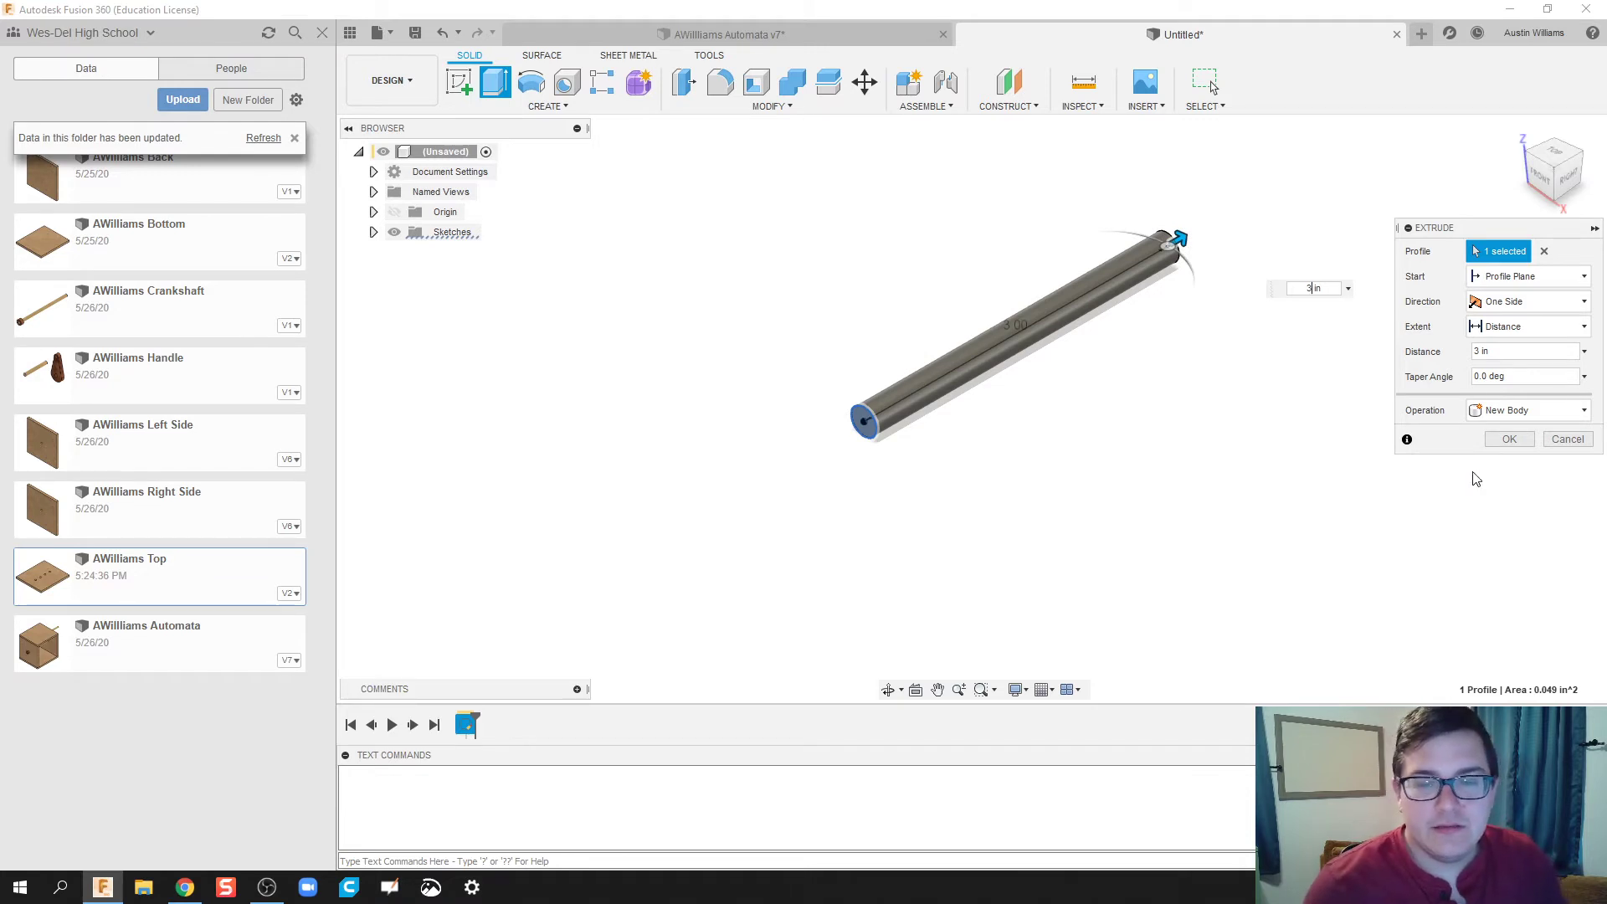
left_click(1525, 413)
left_click(1520, 514)
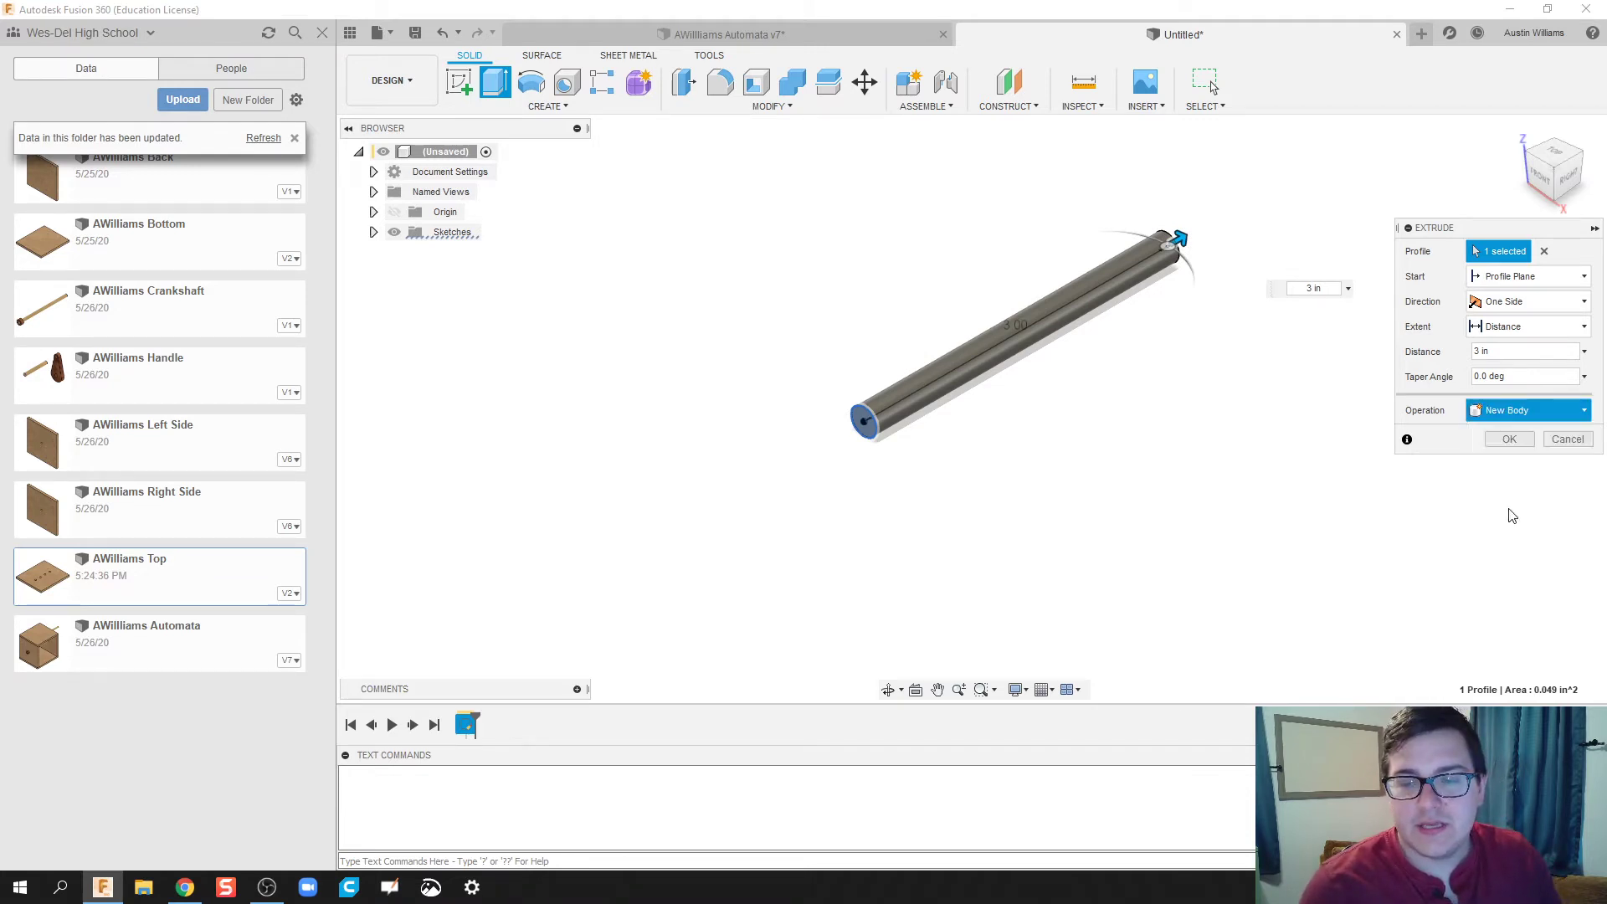
left_click(1509, 439)
Rename Component1:1 to Follower Rod.
left_click(467, 255)
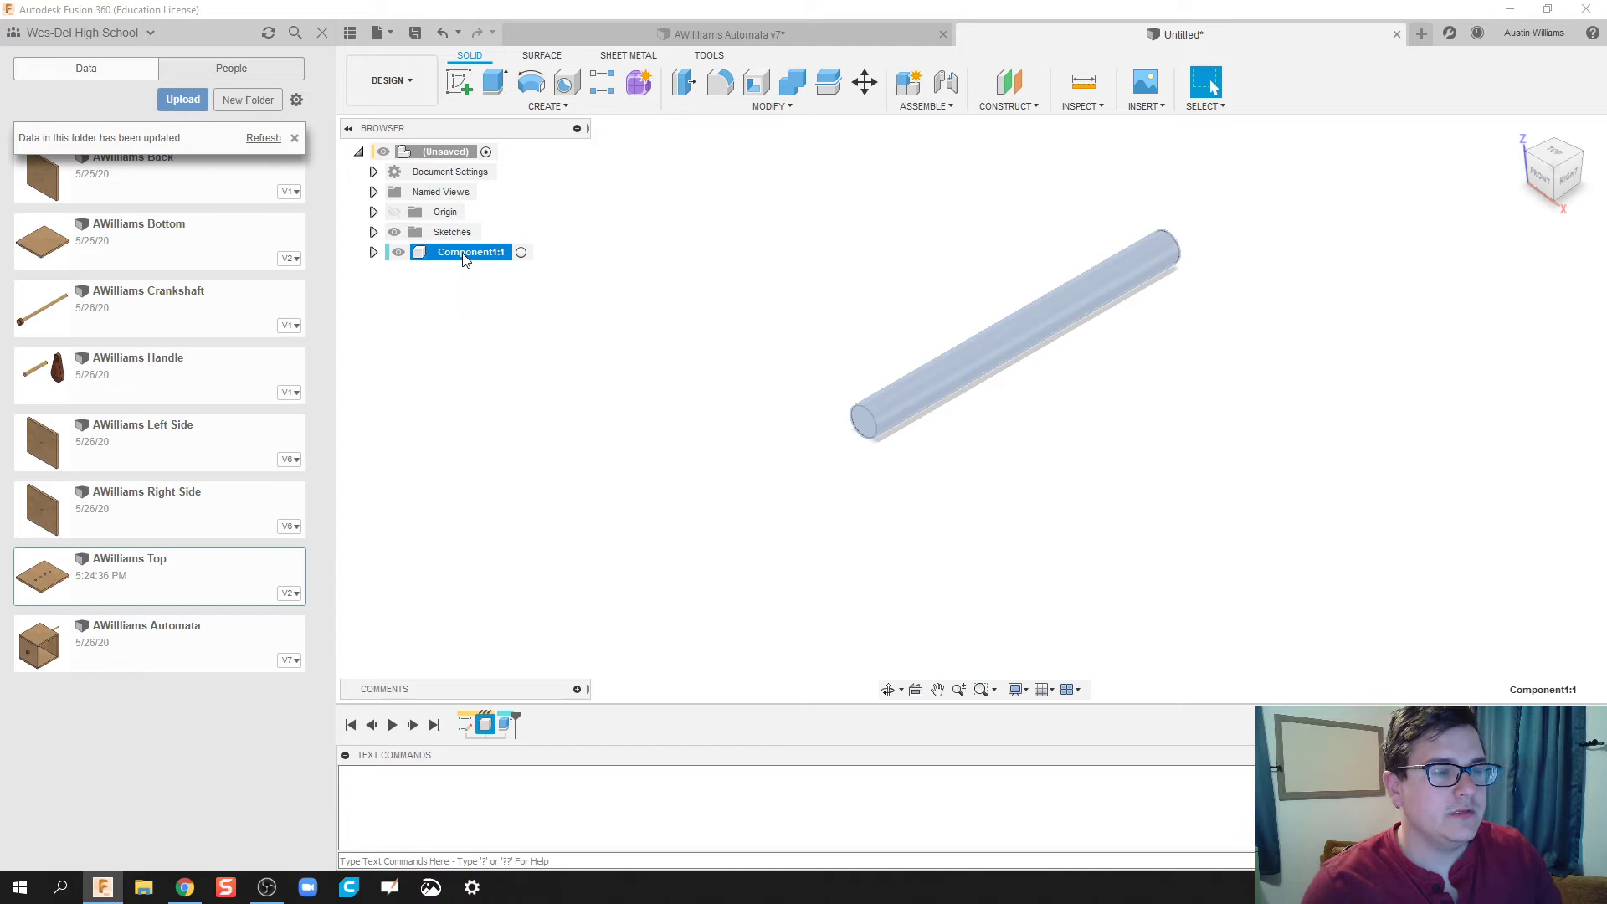
left_click(465, 255)
type("Follower Rod")
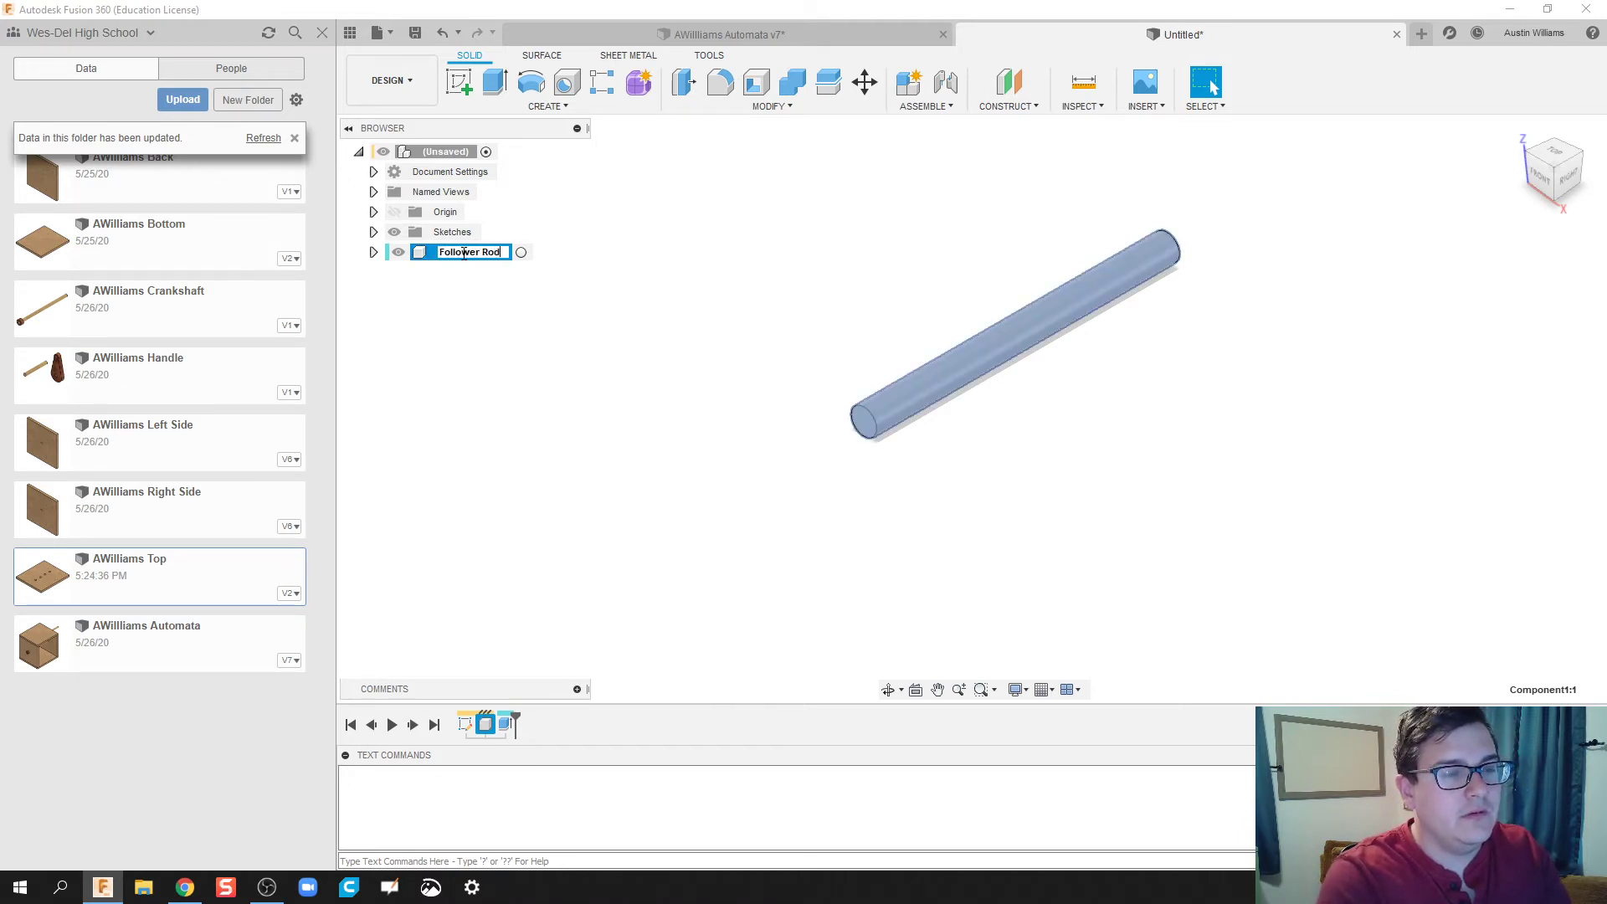
left_click(734, 278)
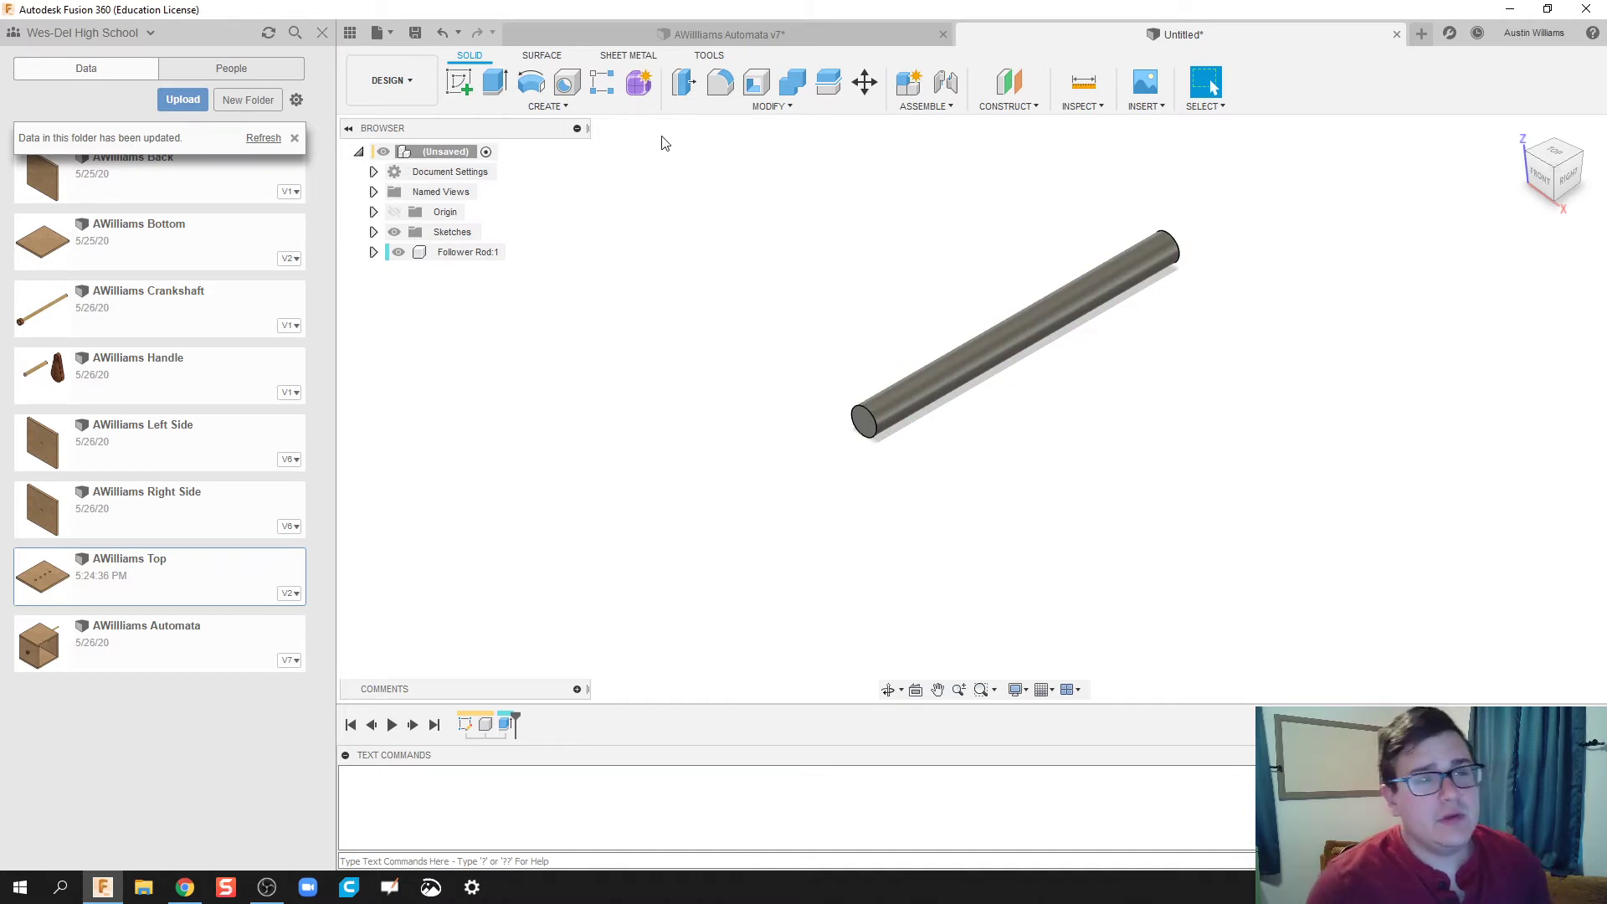
Fillet the rod's end edge with radius 0.25/2 for a rounded tip.
left_click(721, 84)
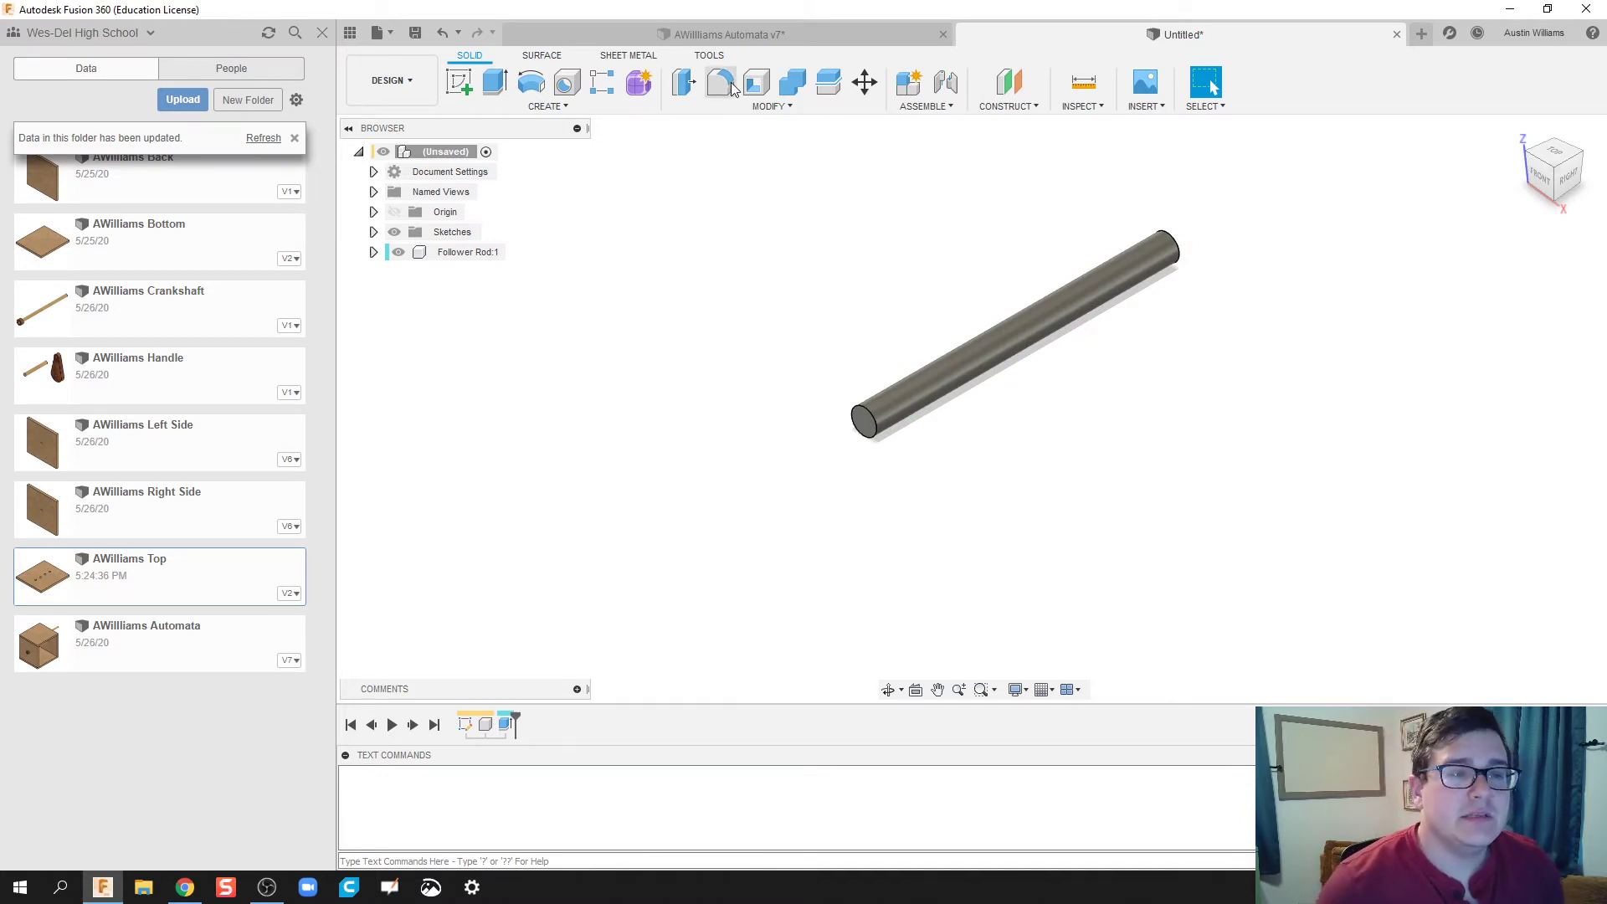
left_click(872, 423)
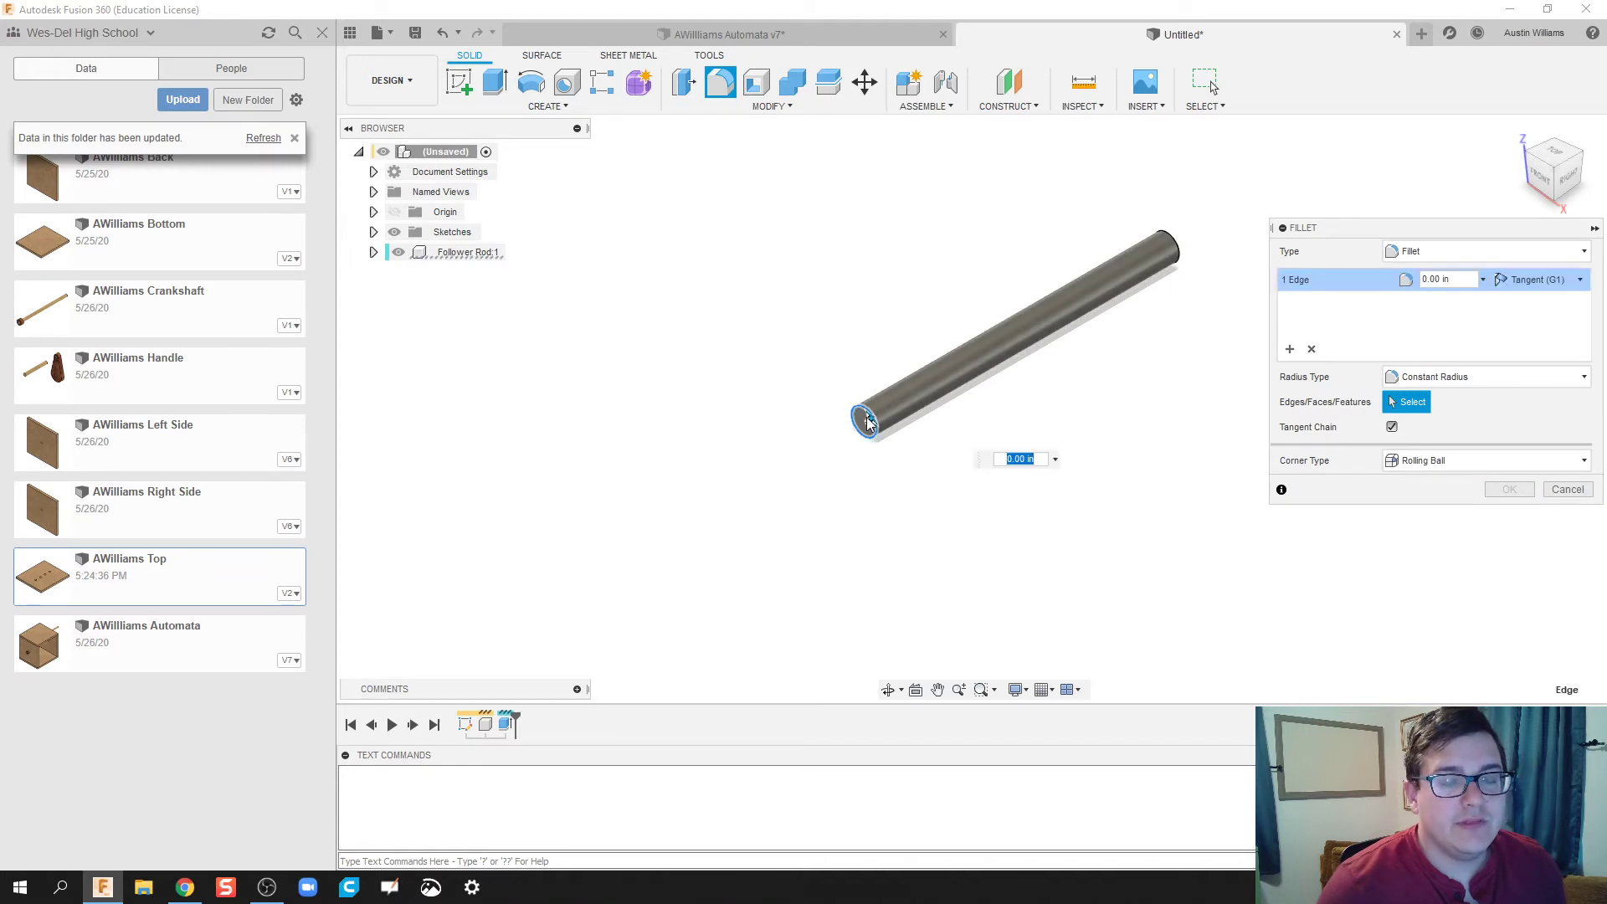
middle_click_drag(773, 477, 768, 503, "shift")
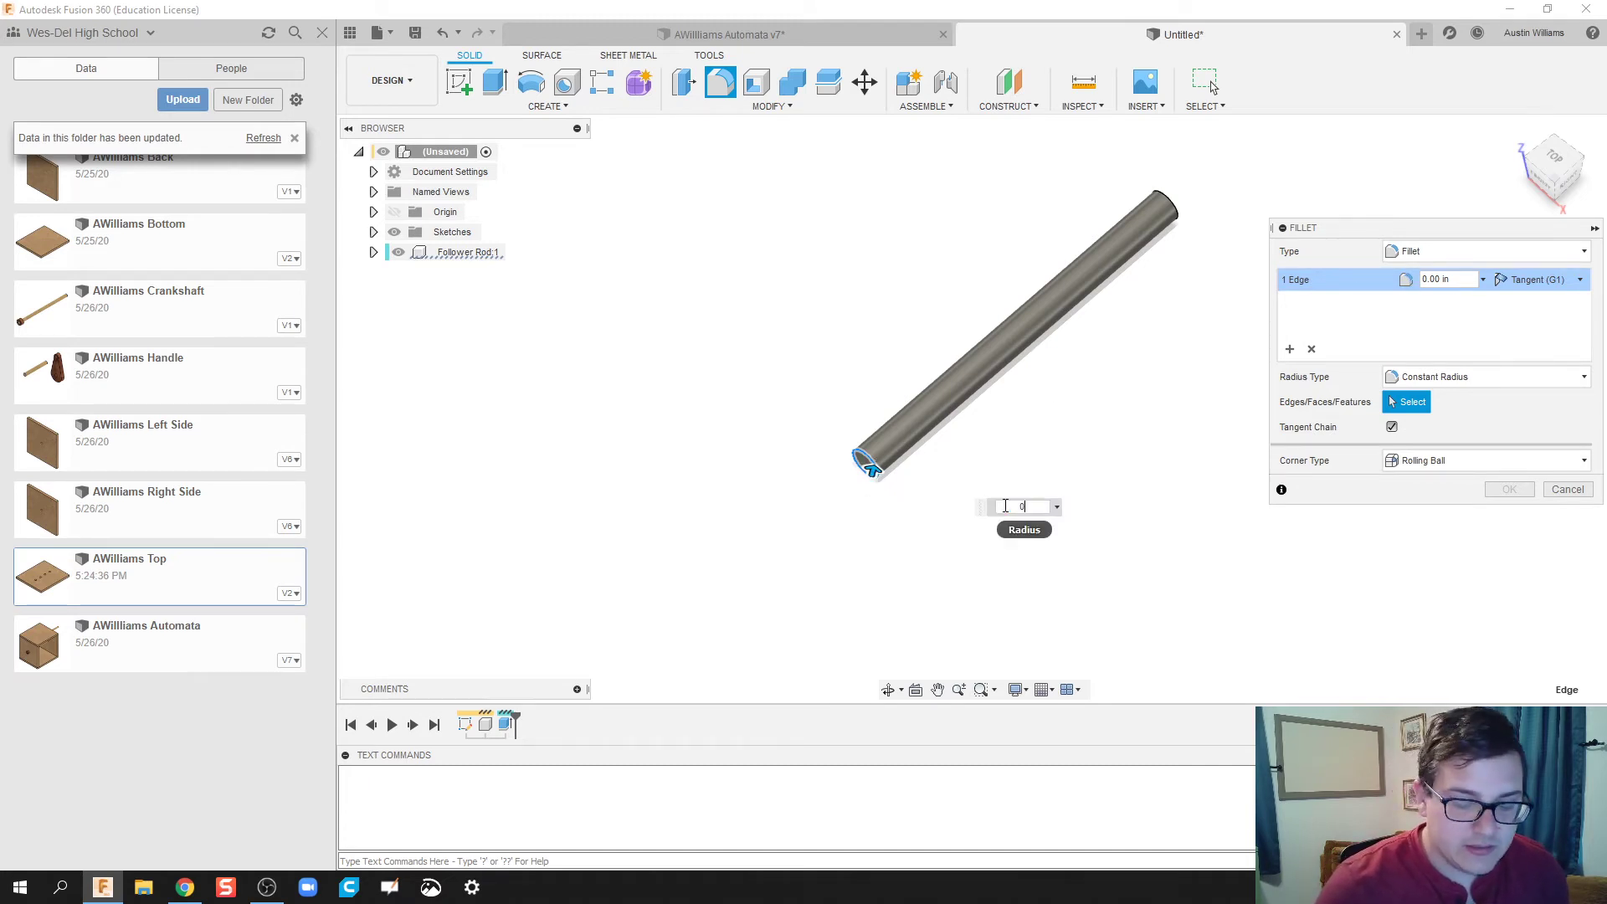
key("Return")
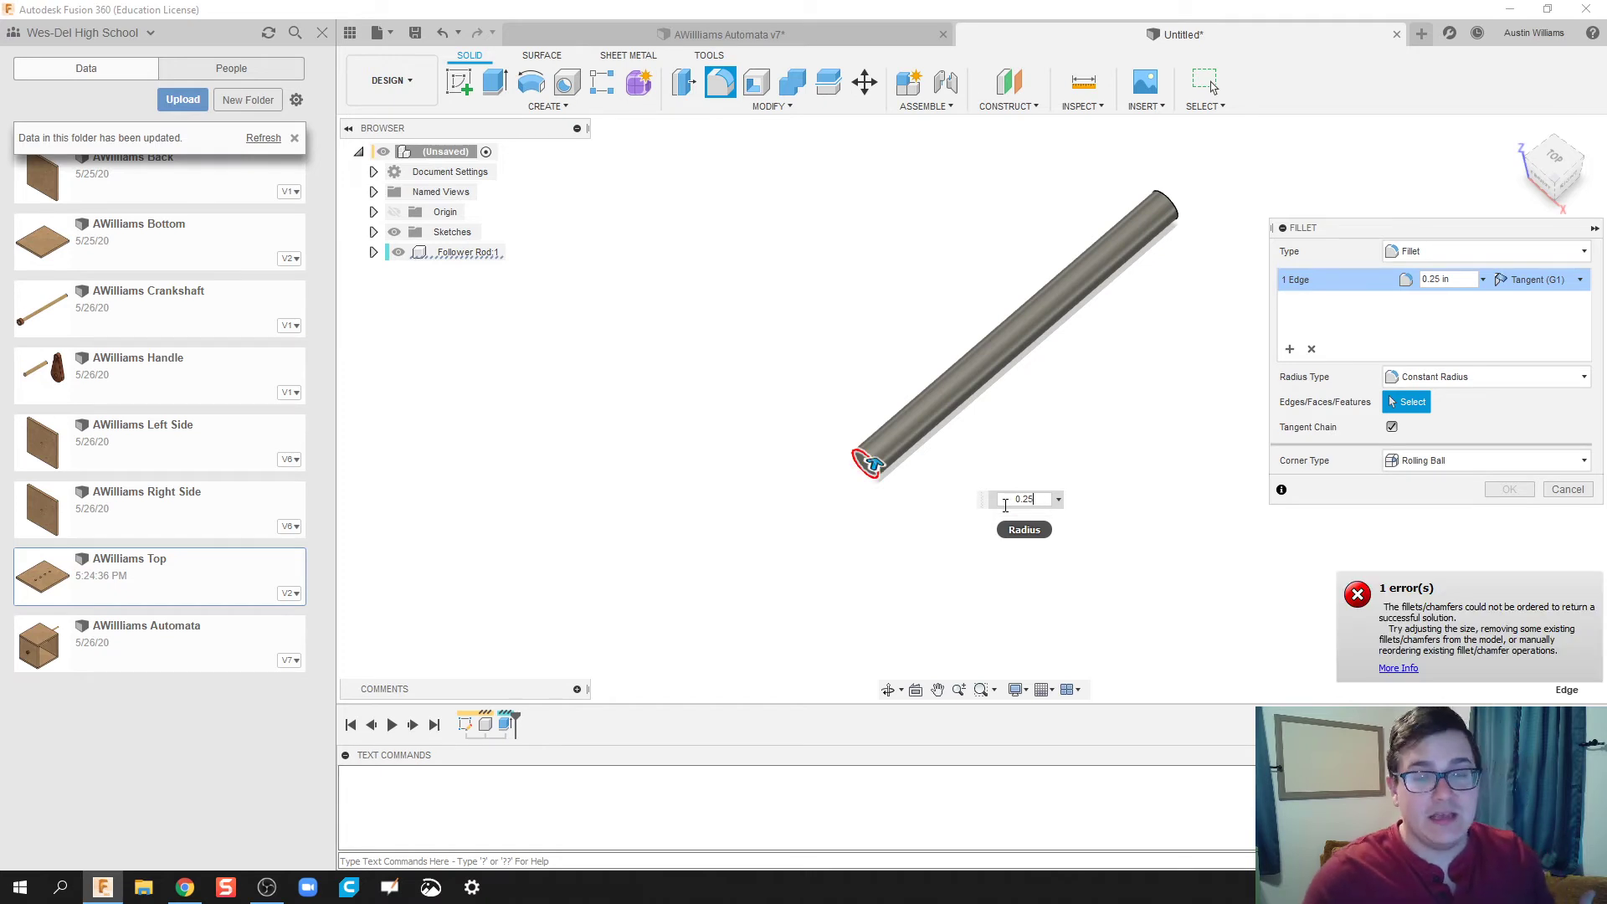
key("Return")
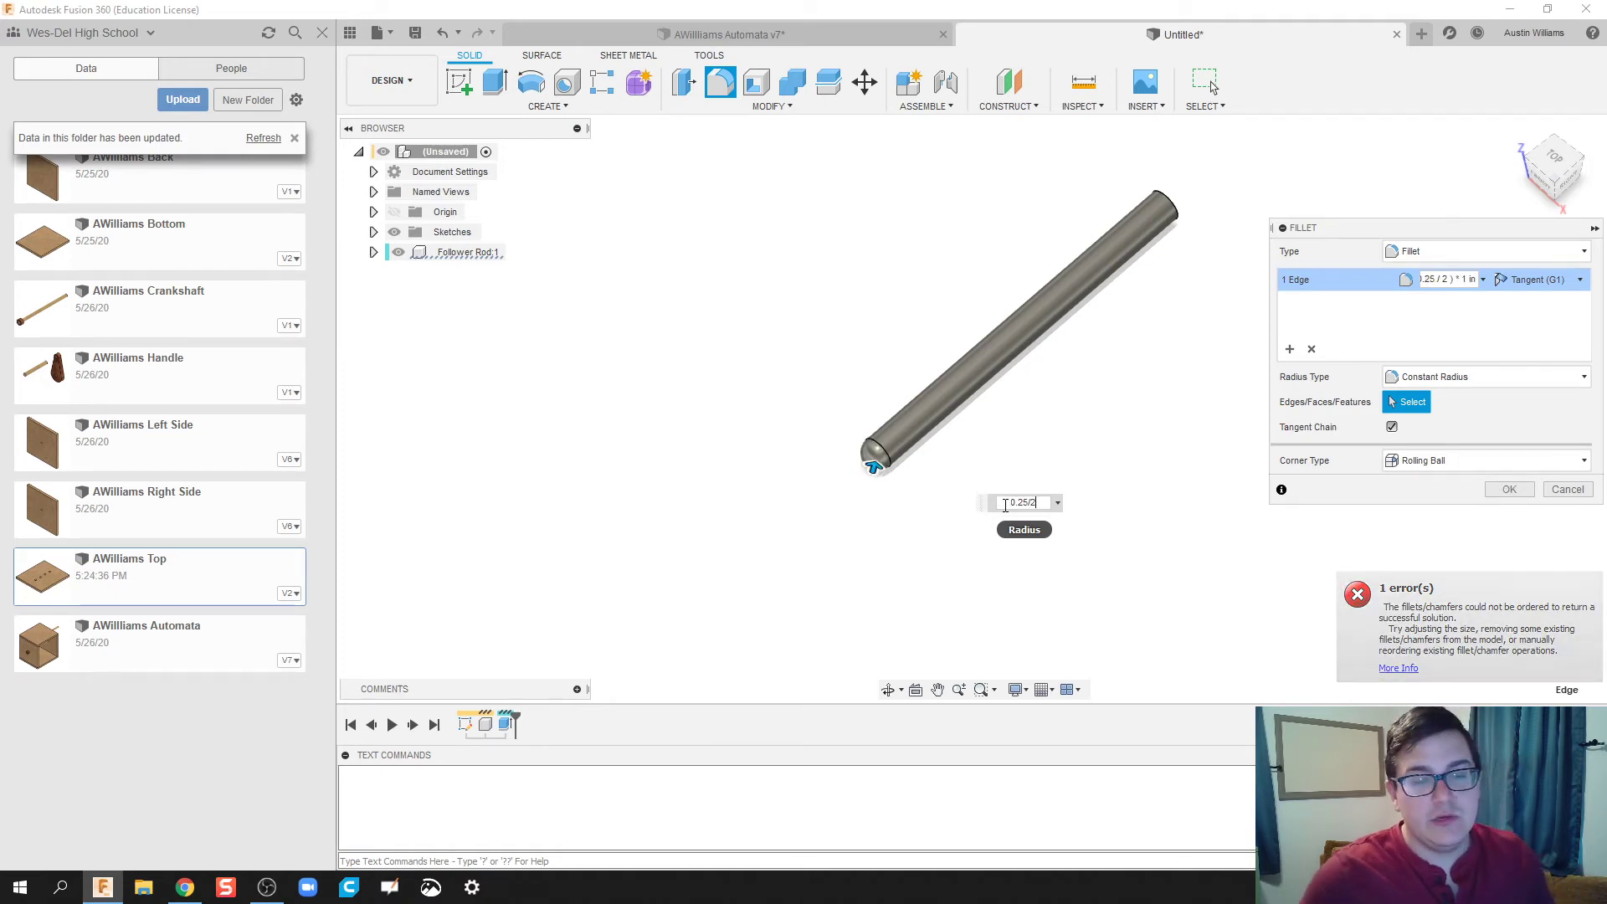
middle_click_drag(740, 471, 778, 437, "shift")
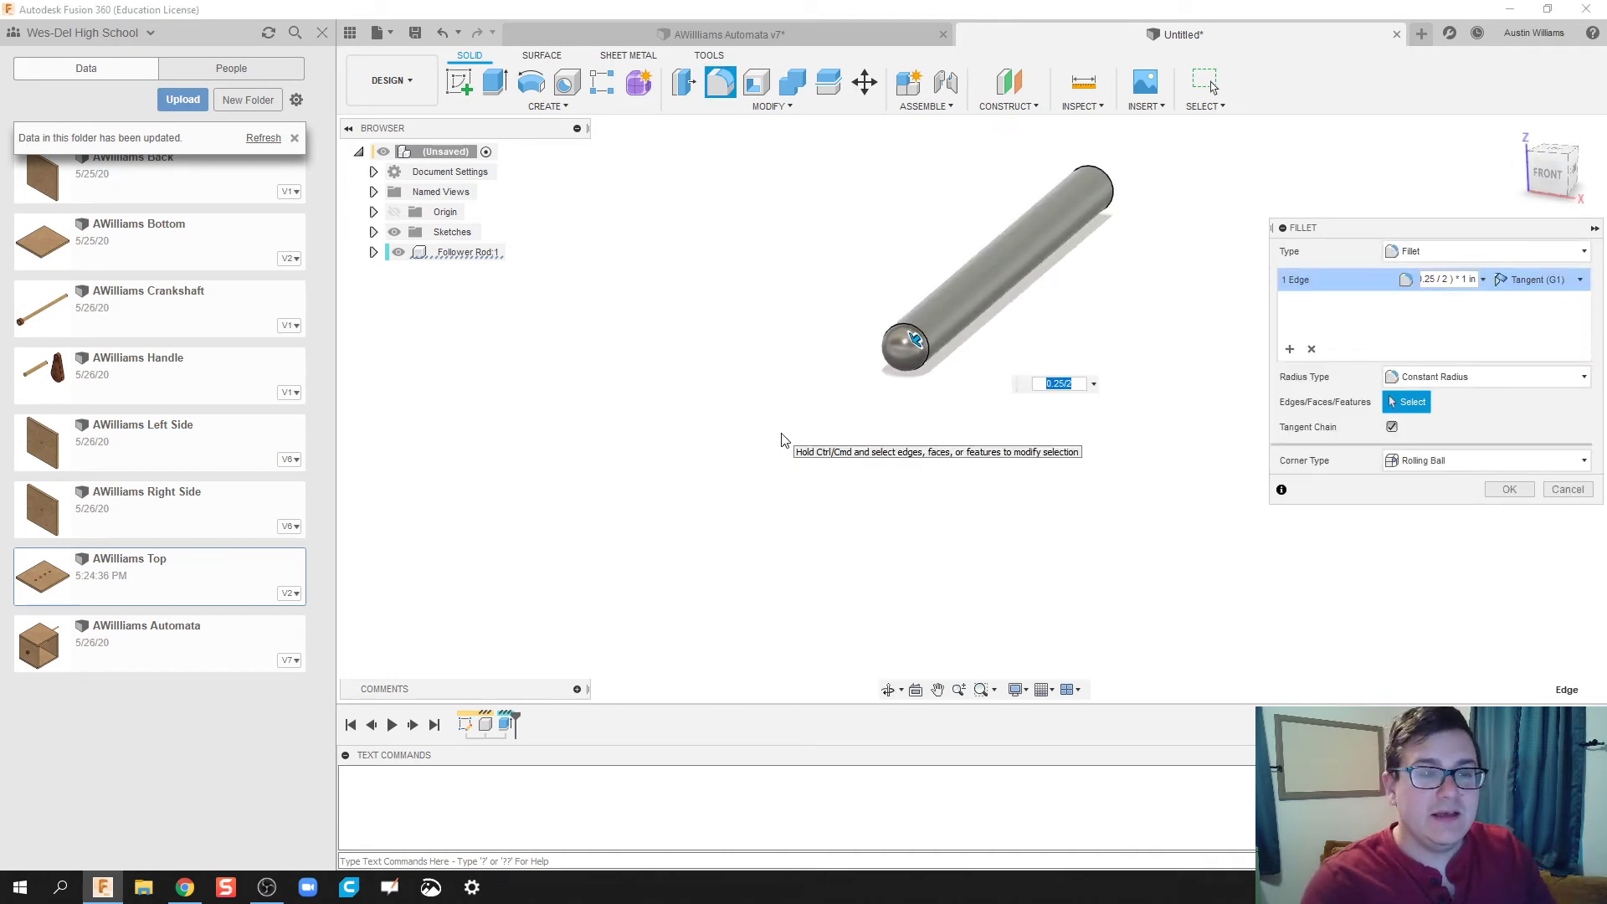
Commit the rod-end fillet, apply Bamboo Light - Semigloss wood to the rod, and start saving.
left_click(1510, 489)
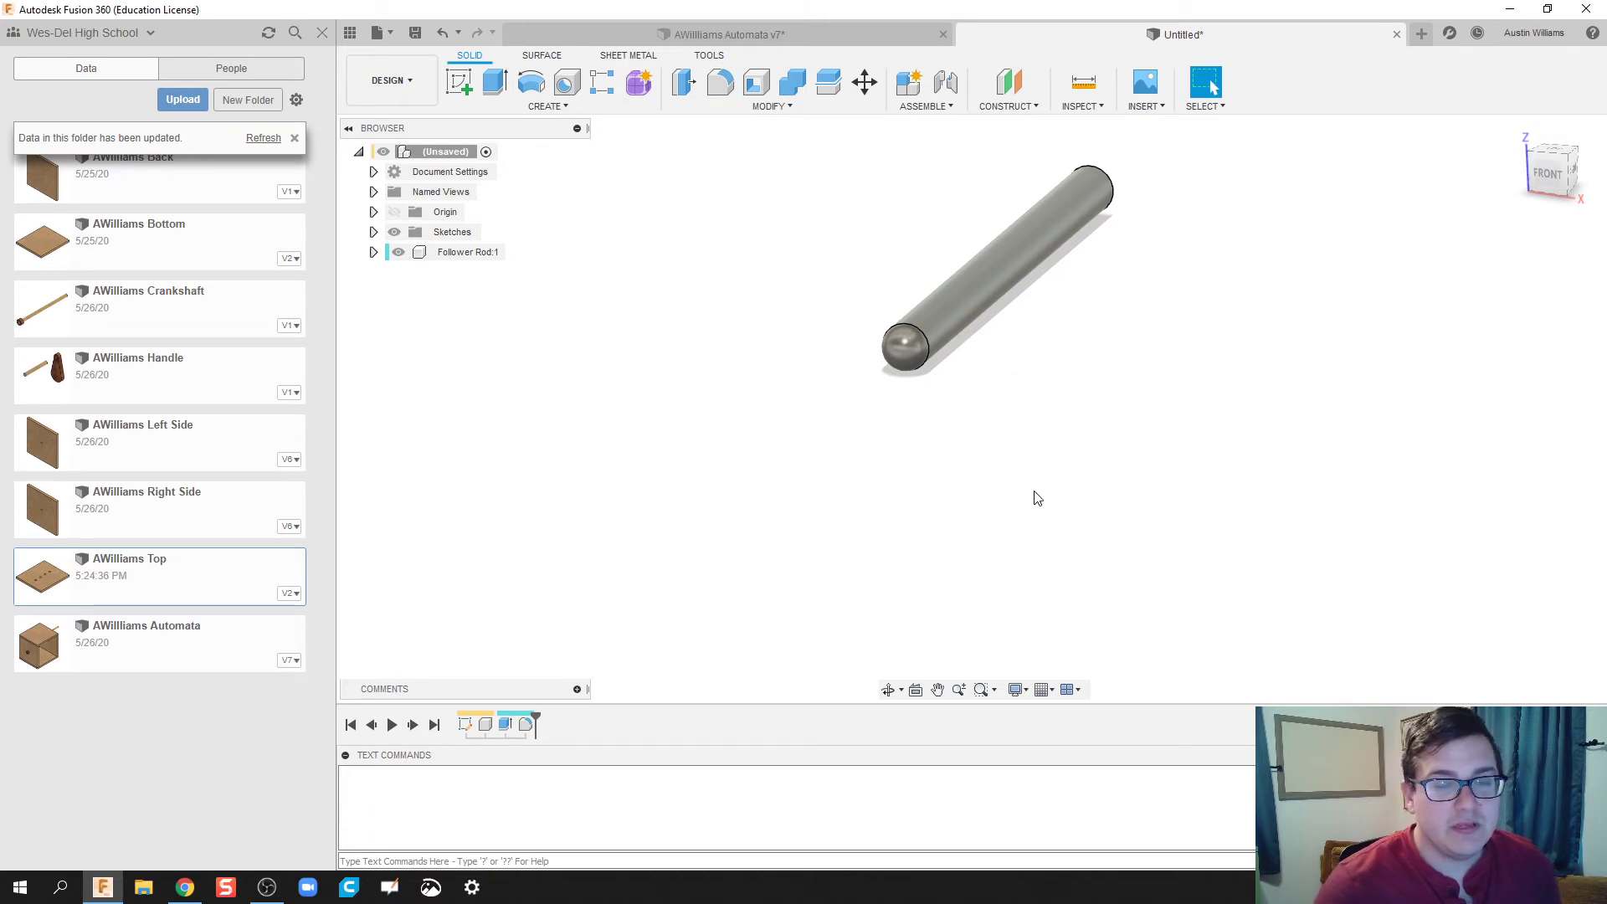
middle_click_drag(1095, 442, 929, 506, "shift")
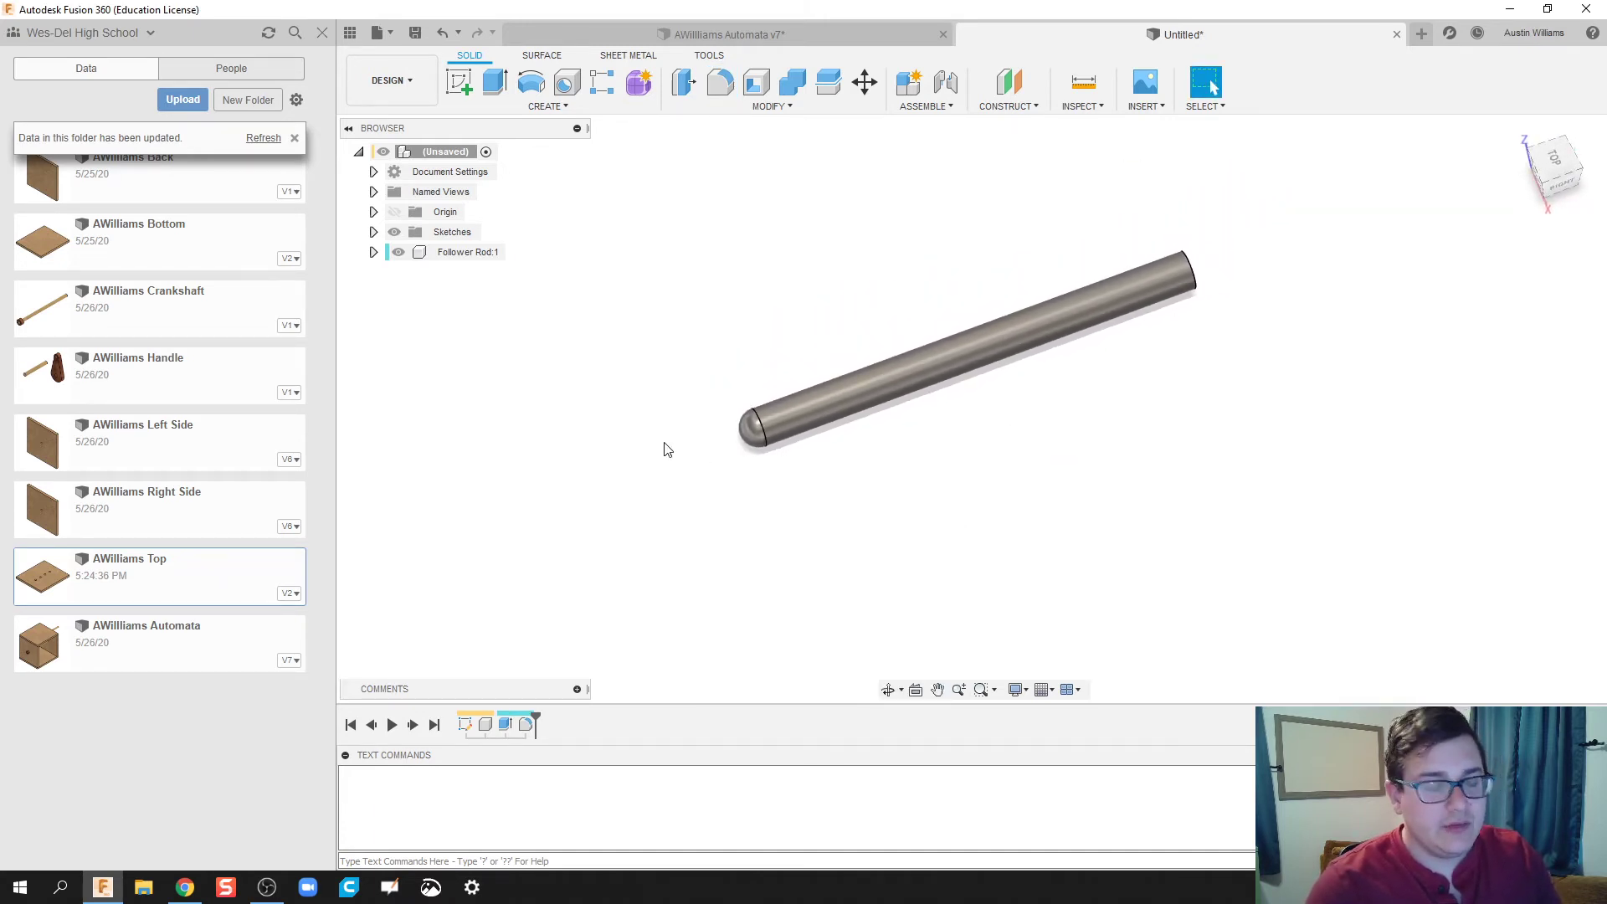
key("a")
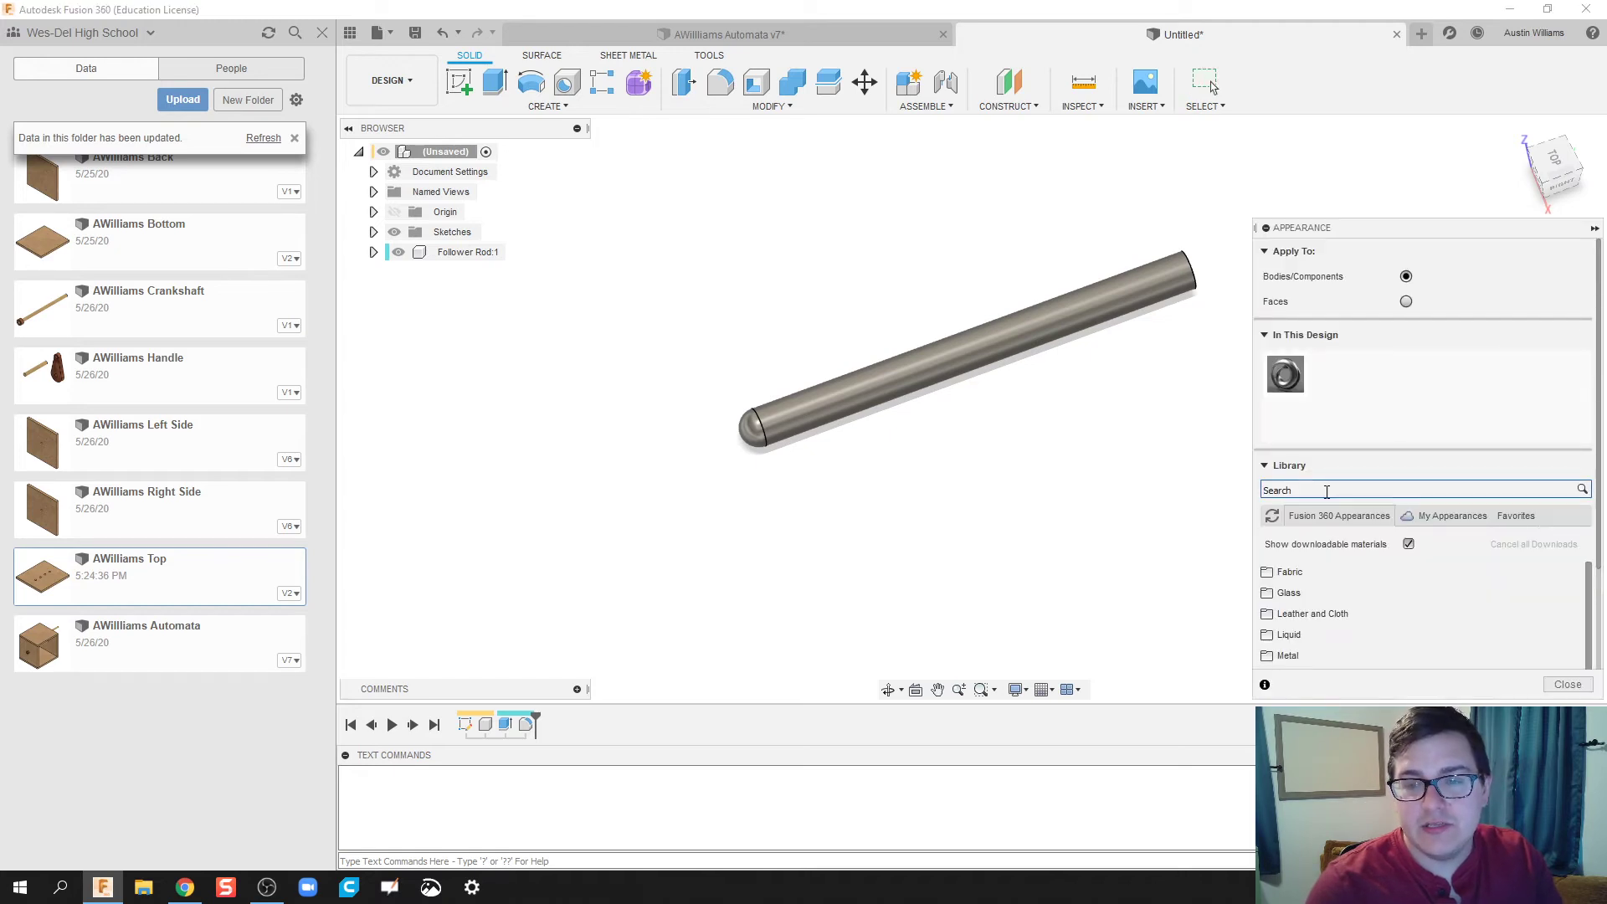
left_click(1319, 490)
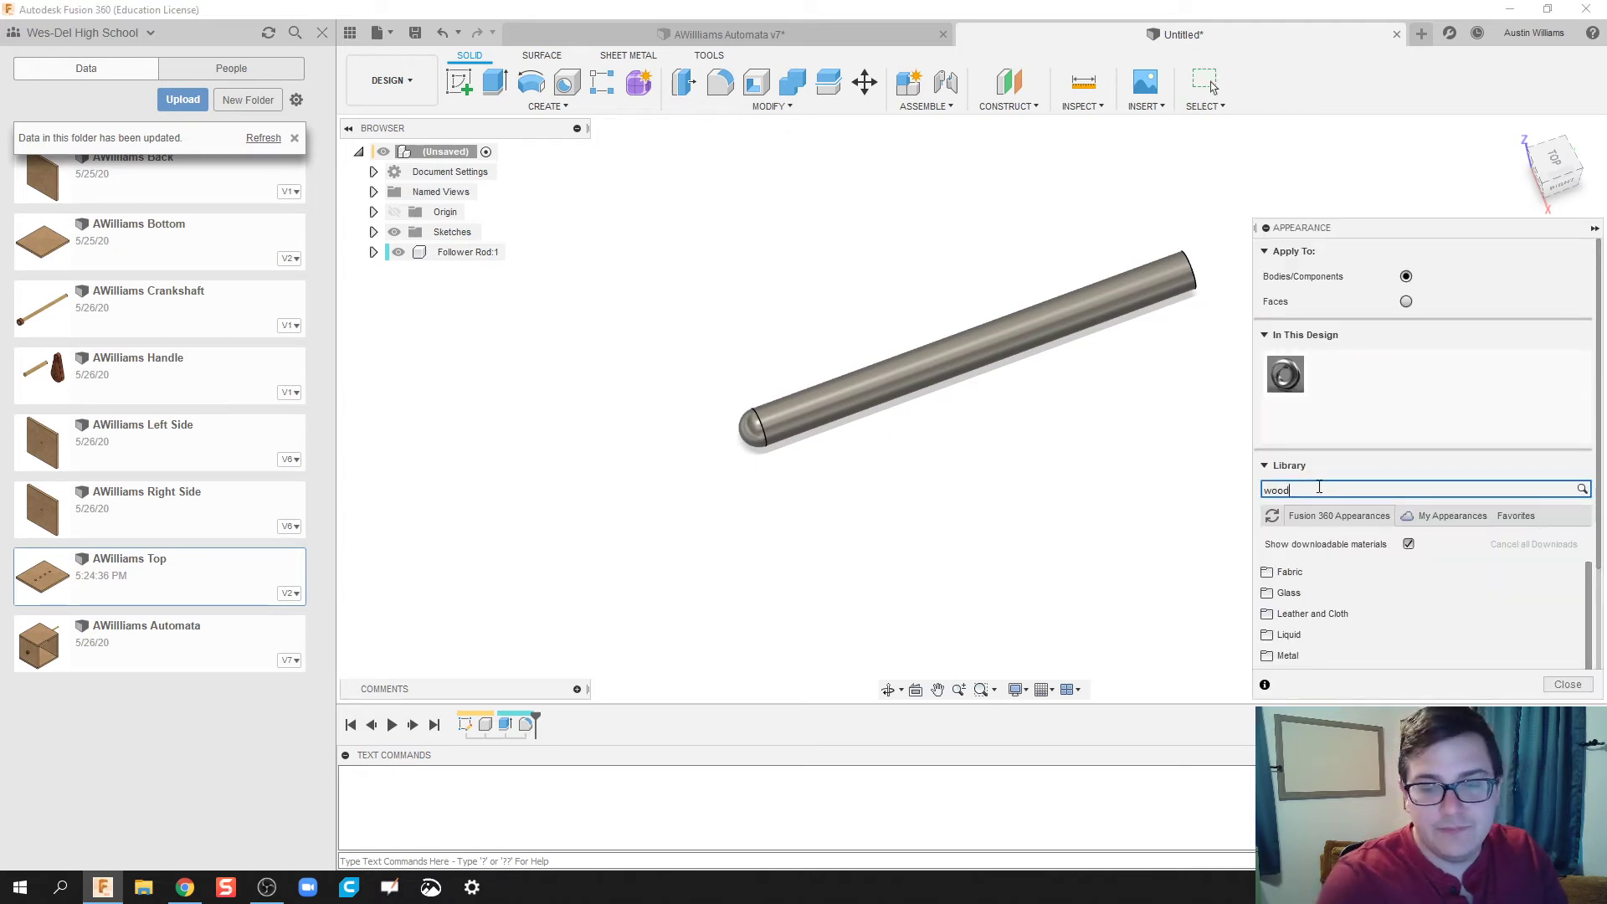
key("Return")
left_click_drag(1281, 621, 981, 363)
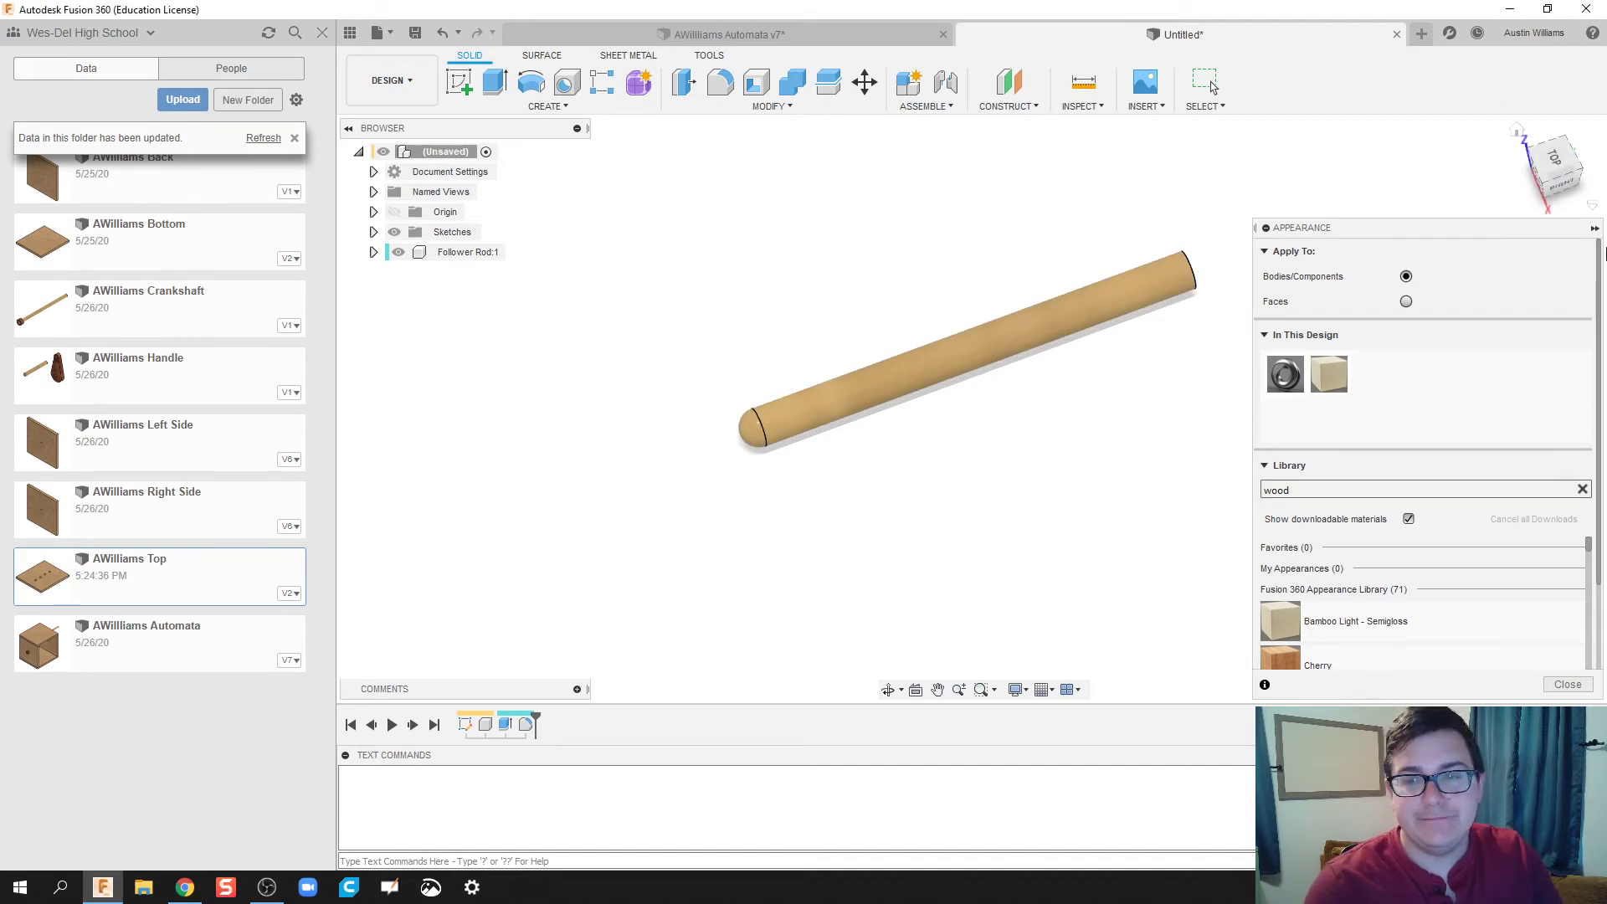
left_click(1594, 228)
key("ctrl+s")
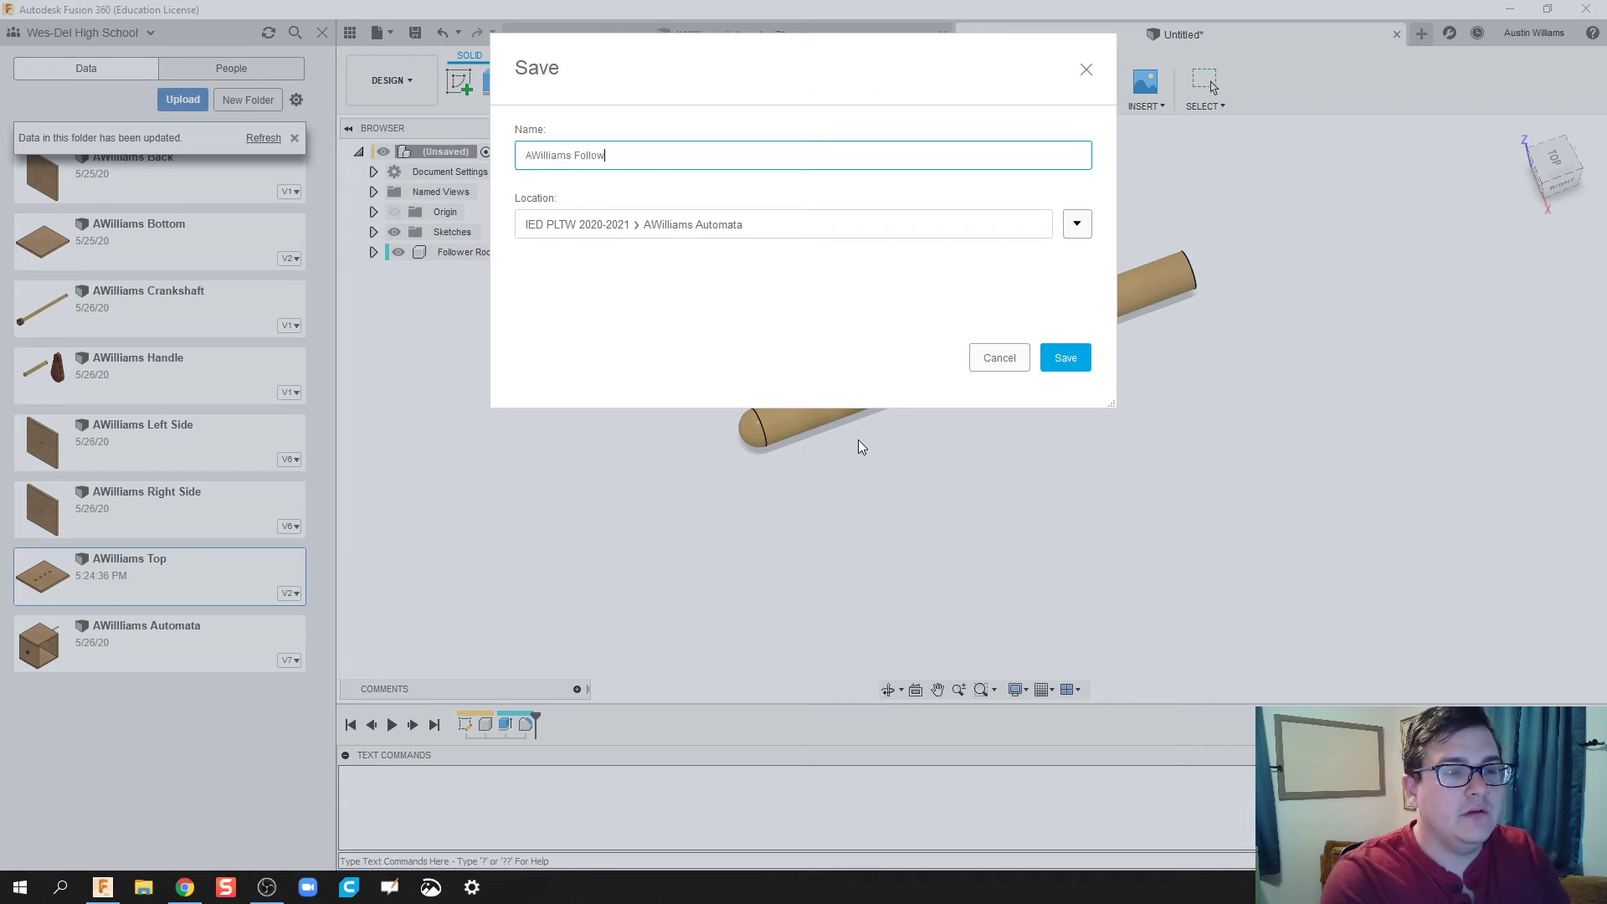
Save the rod as the user-prefixed name 'Follower Rod', then close its tab.
type("AWilliams Follower Rod")
key("Return")
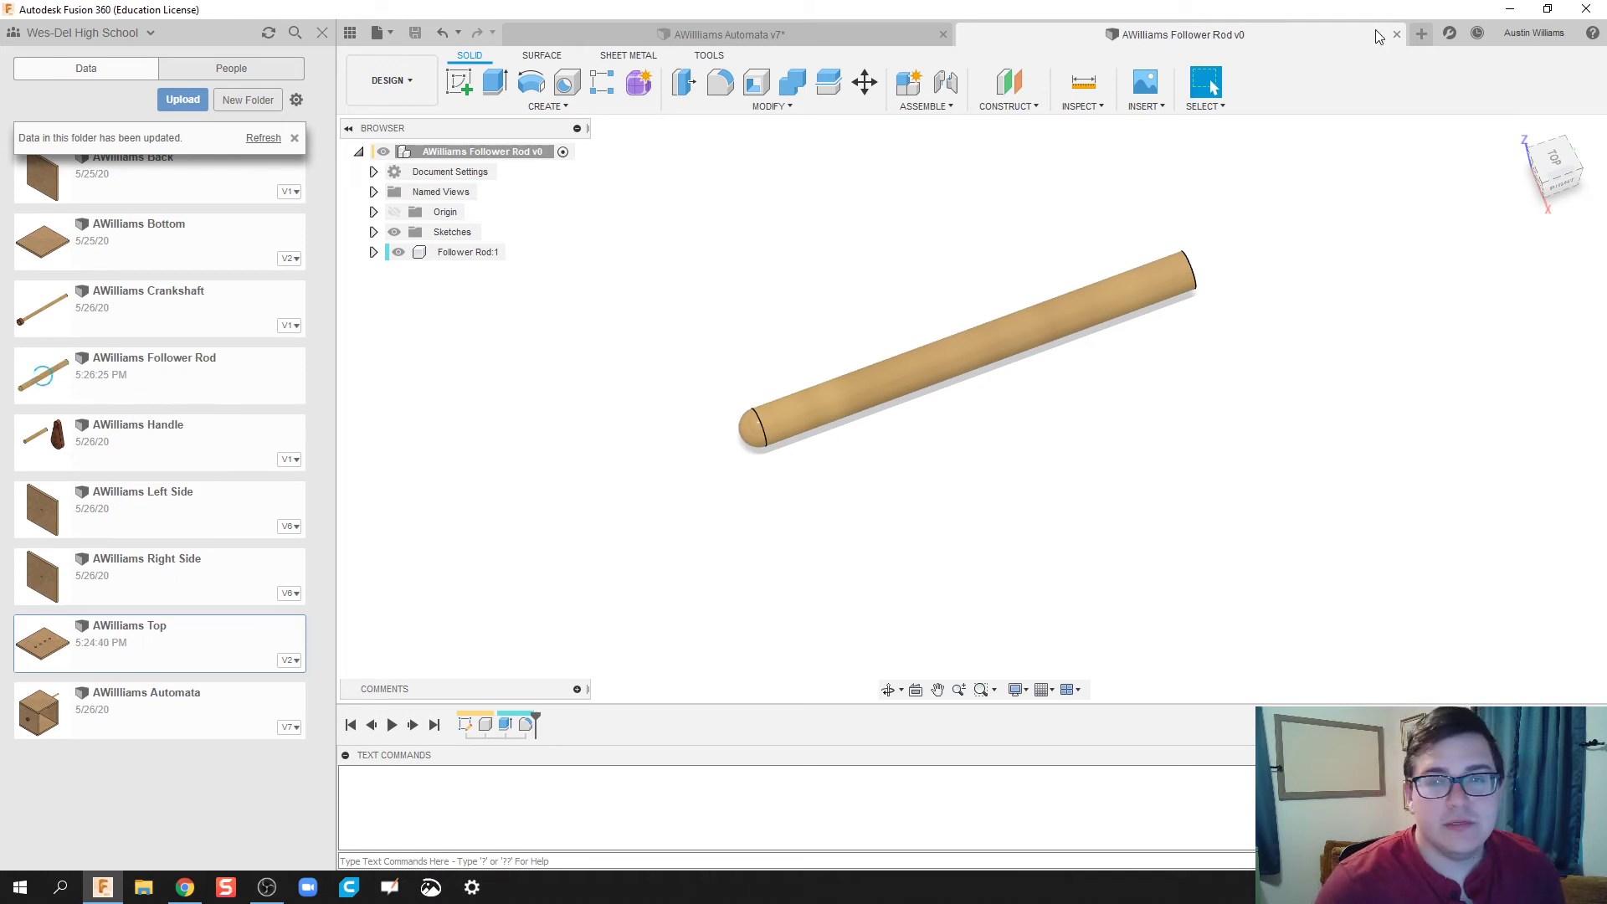
left_click(1396, 34)
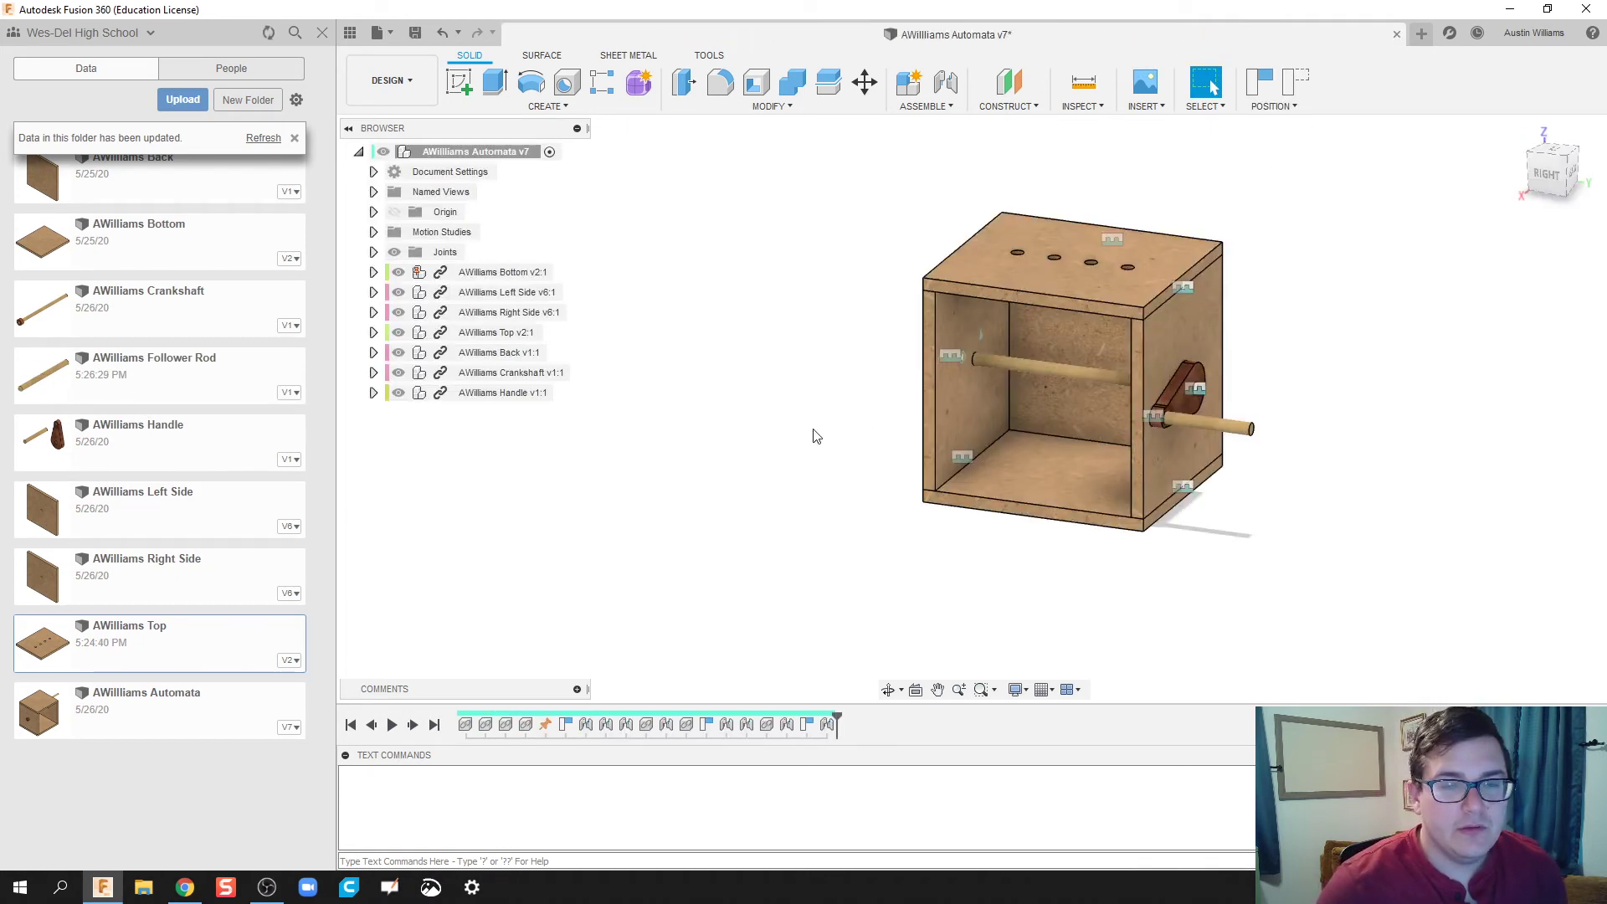
Place the saved Follower Rod from the Data Panel into the assembly, shifted -2.60 in along X.
left_click_drag(125, 375, 736, 350)
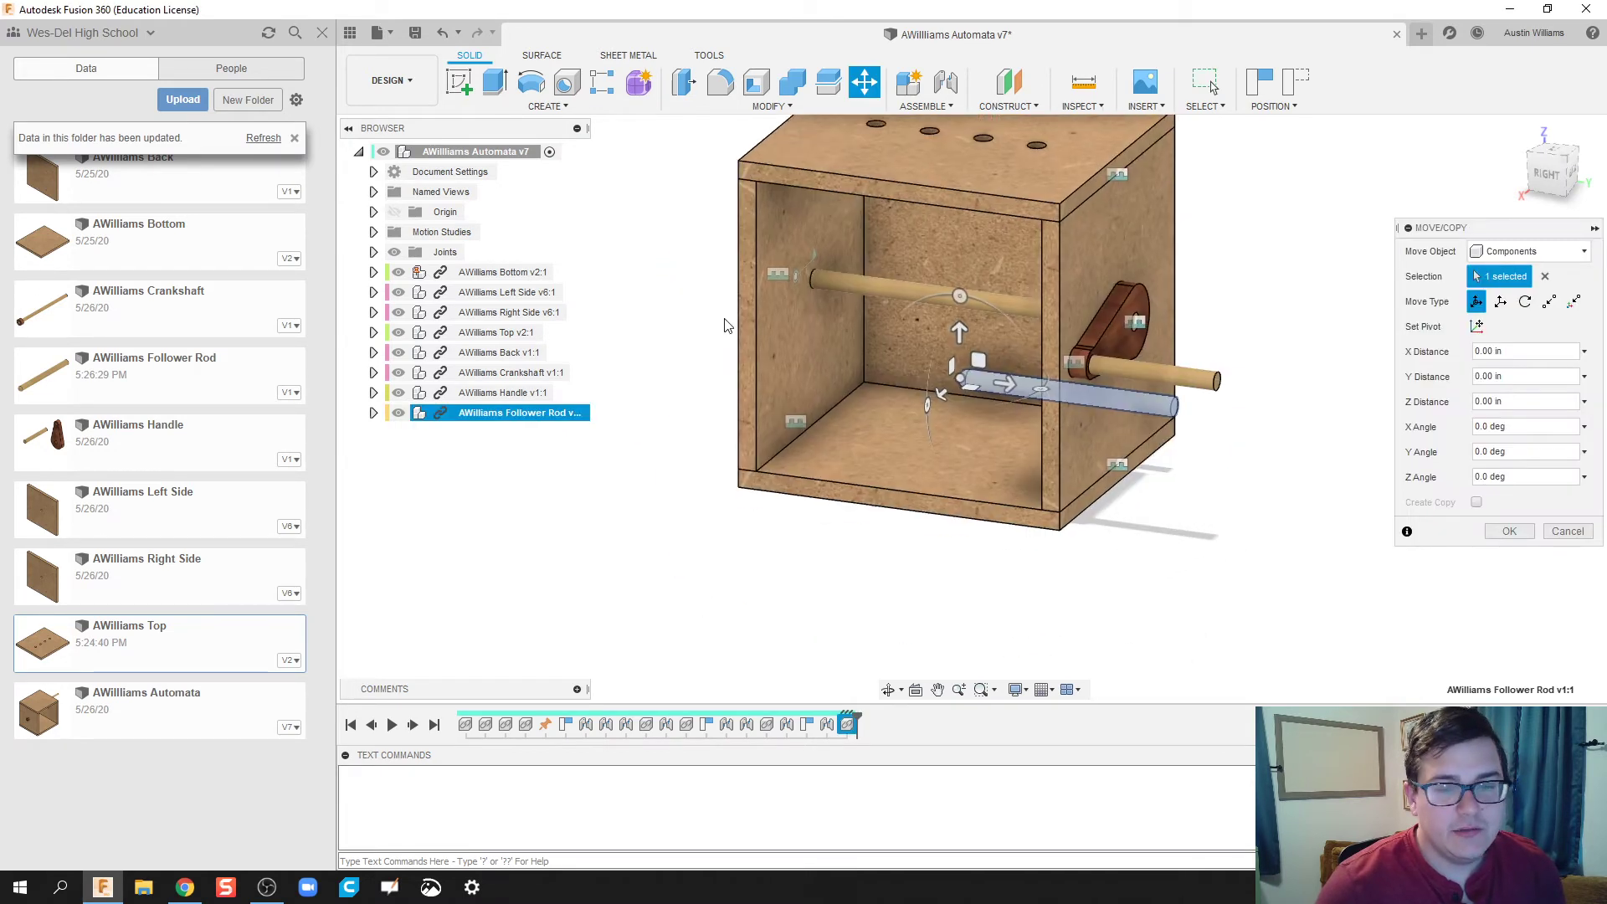
middle_click_drag(718, 352, 646, 388, "shift")
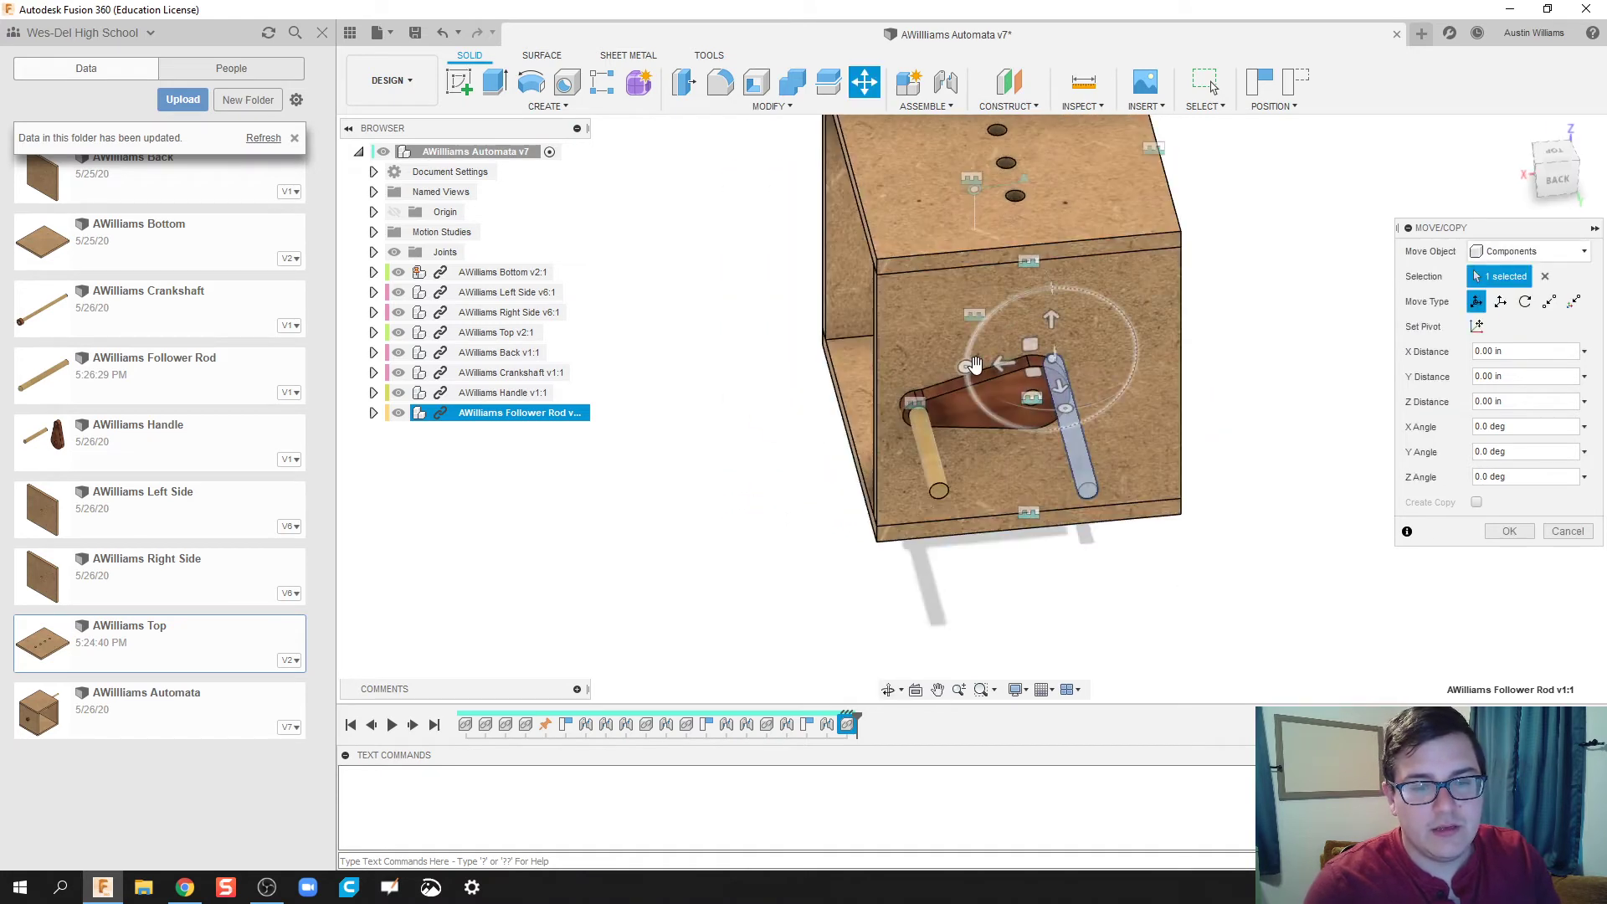
left_click_drag(999, 364, 1231, 343)
middle_click_drag(1231, 343, 912, 419, "shift")
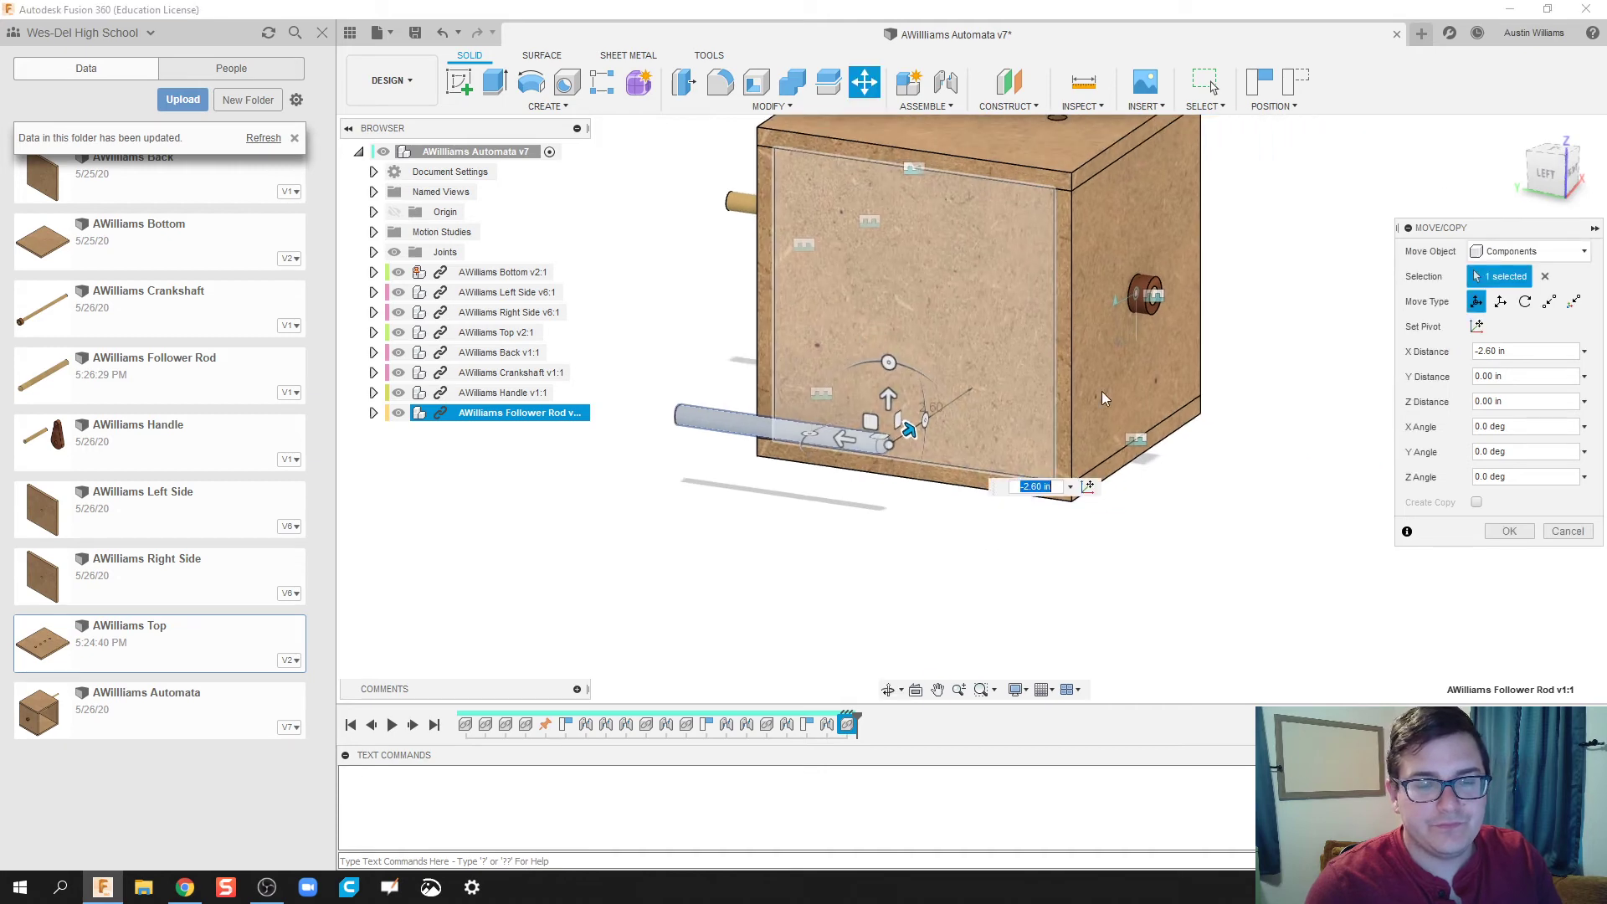
left_click(1507, 533)
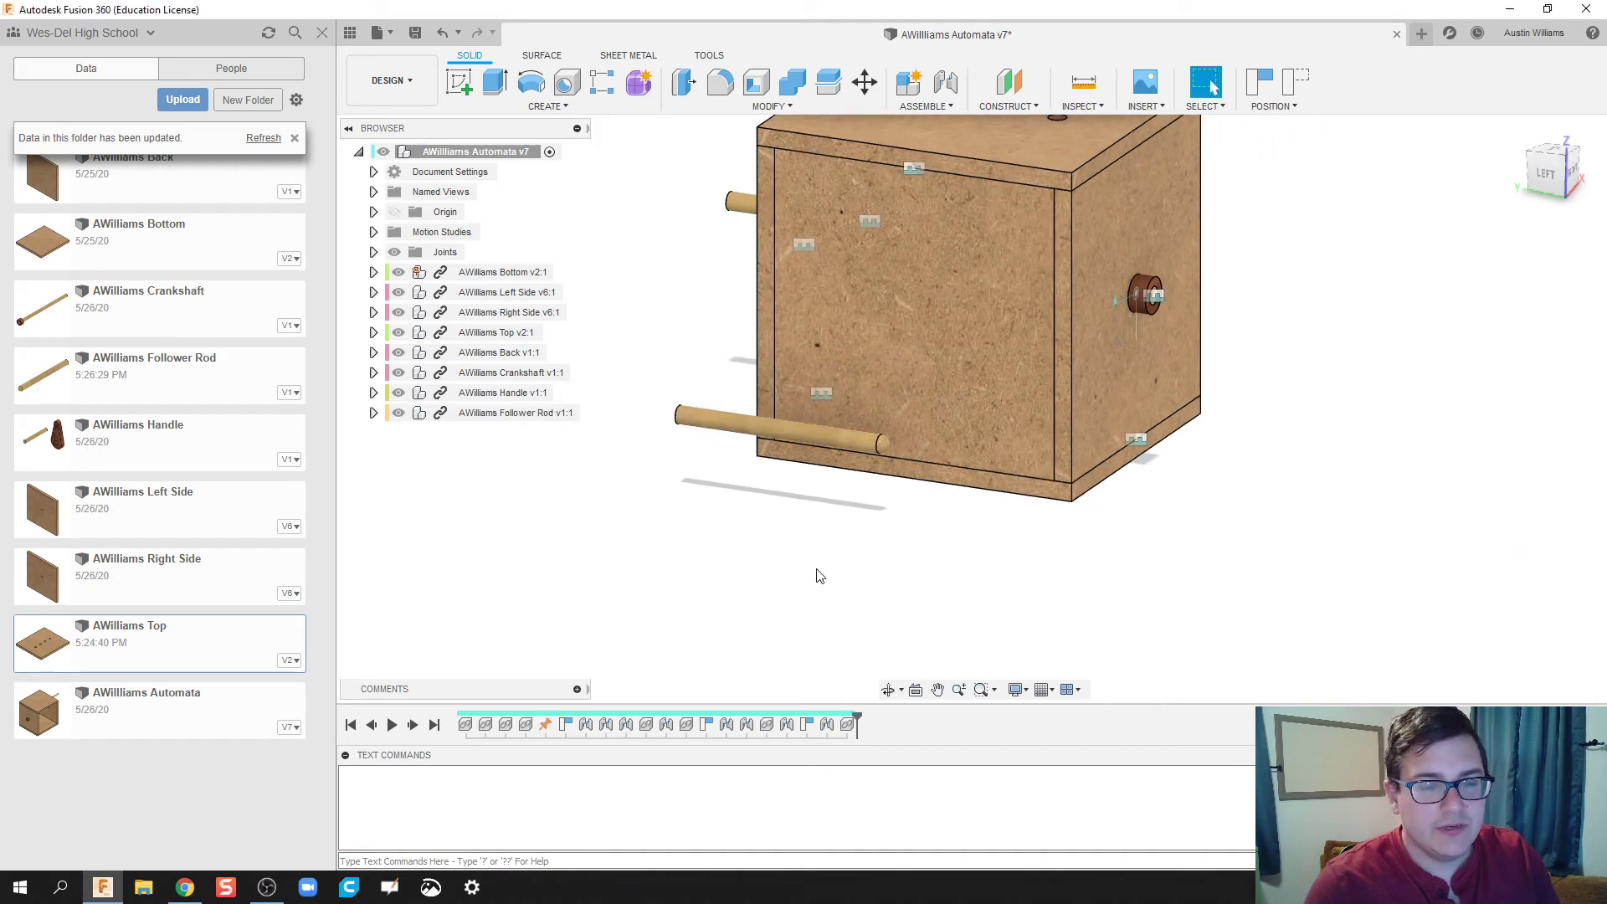
middle_click_drag(819, 576, 836, 564)
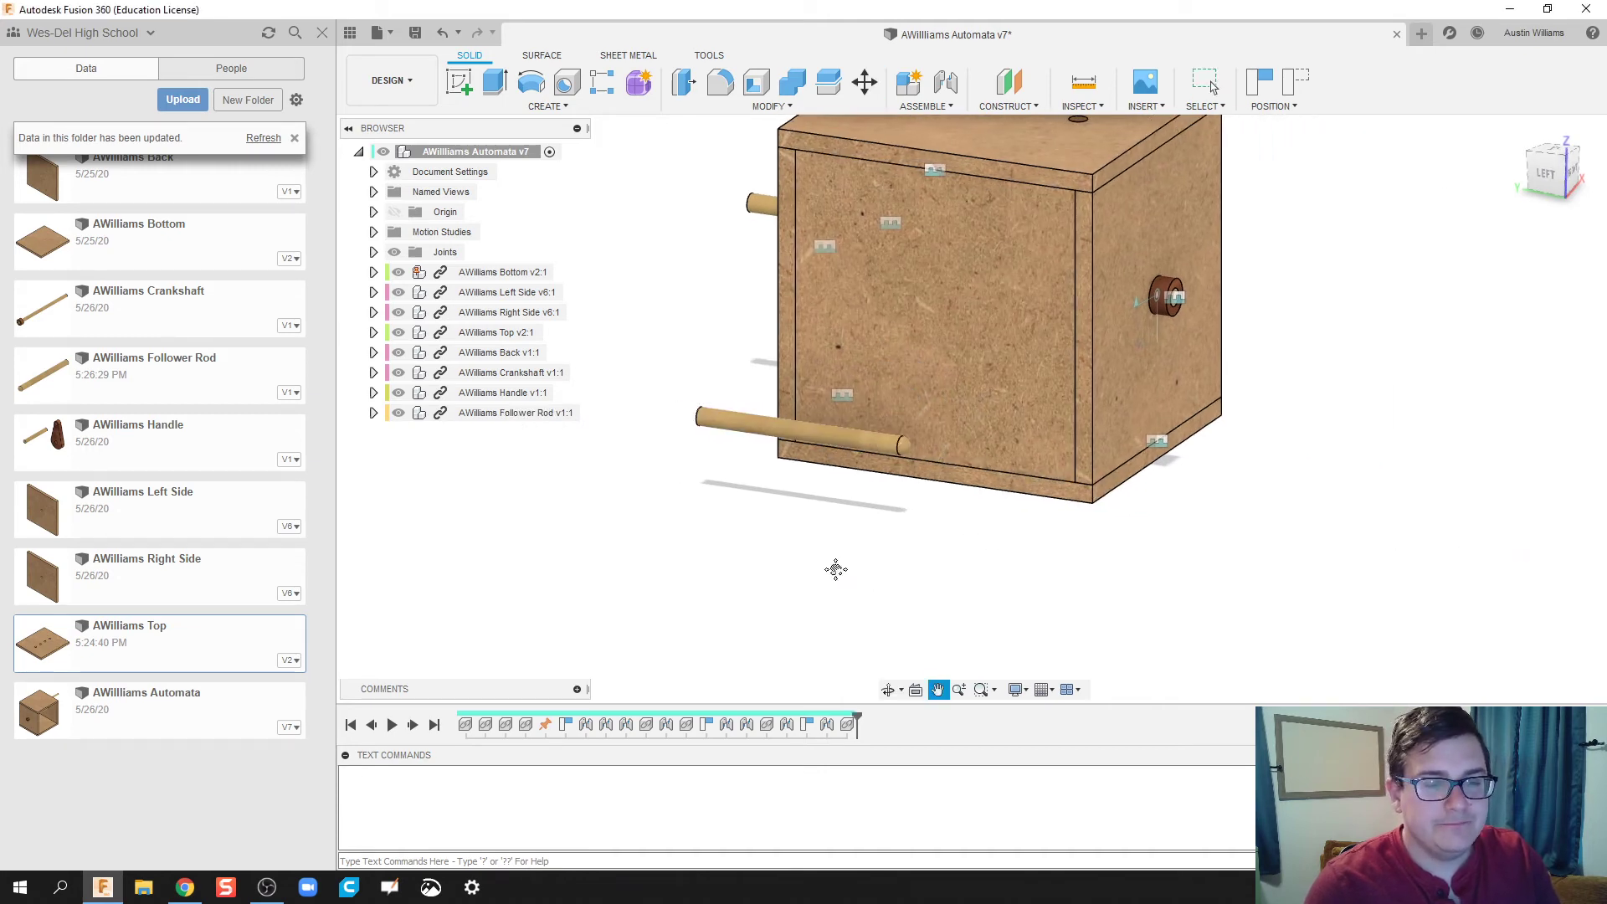
Set up Move/Copy on the follower rod as a component with Create Copy enabled.
left_click(864, 83)
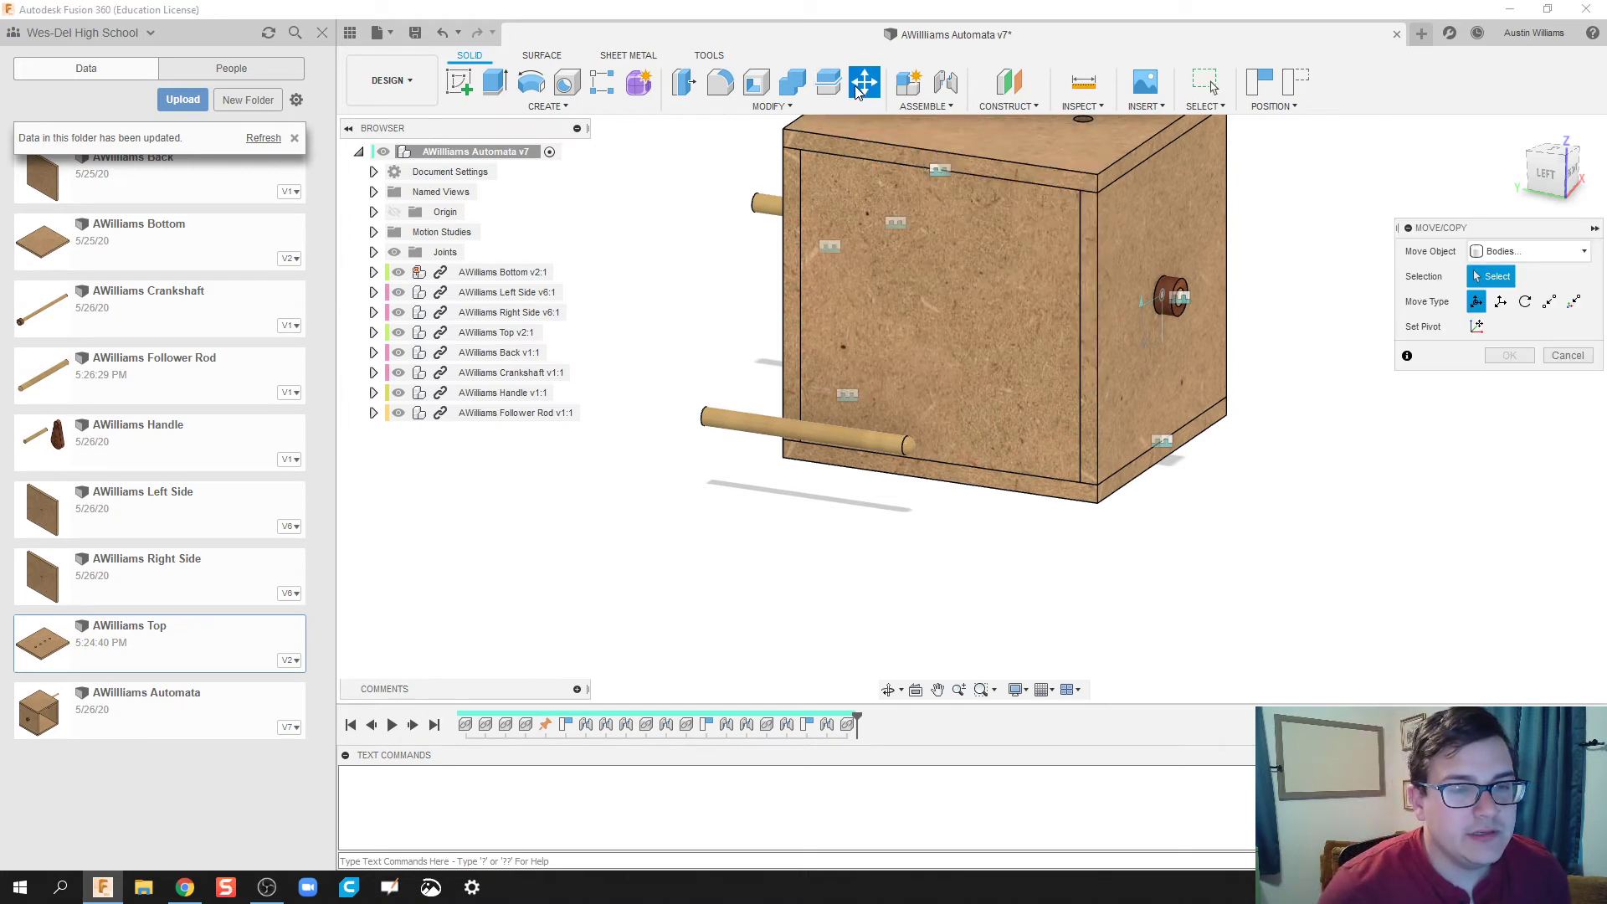
left_click(1532, 251)
left_click(1517, 273)
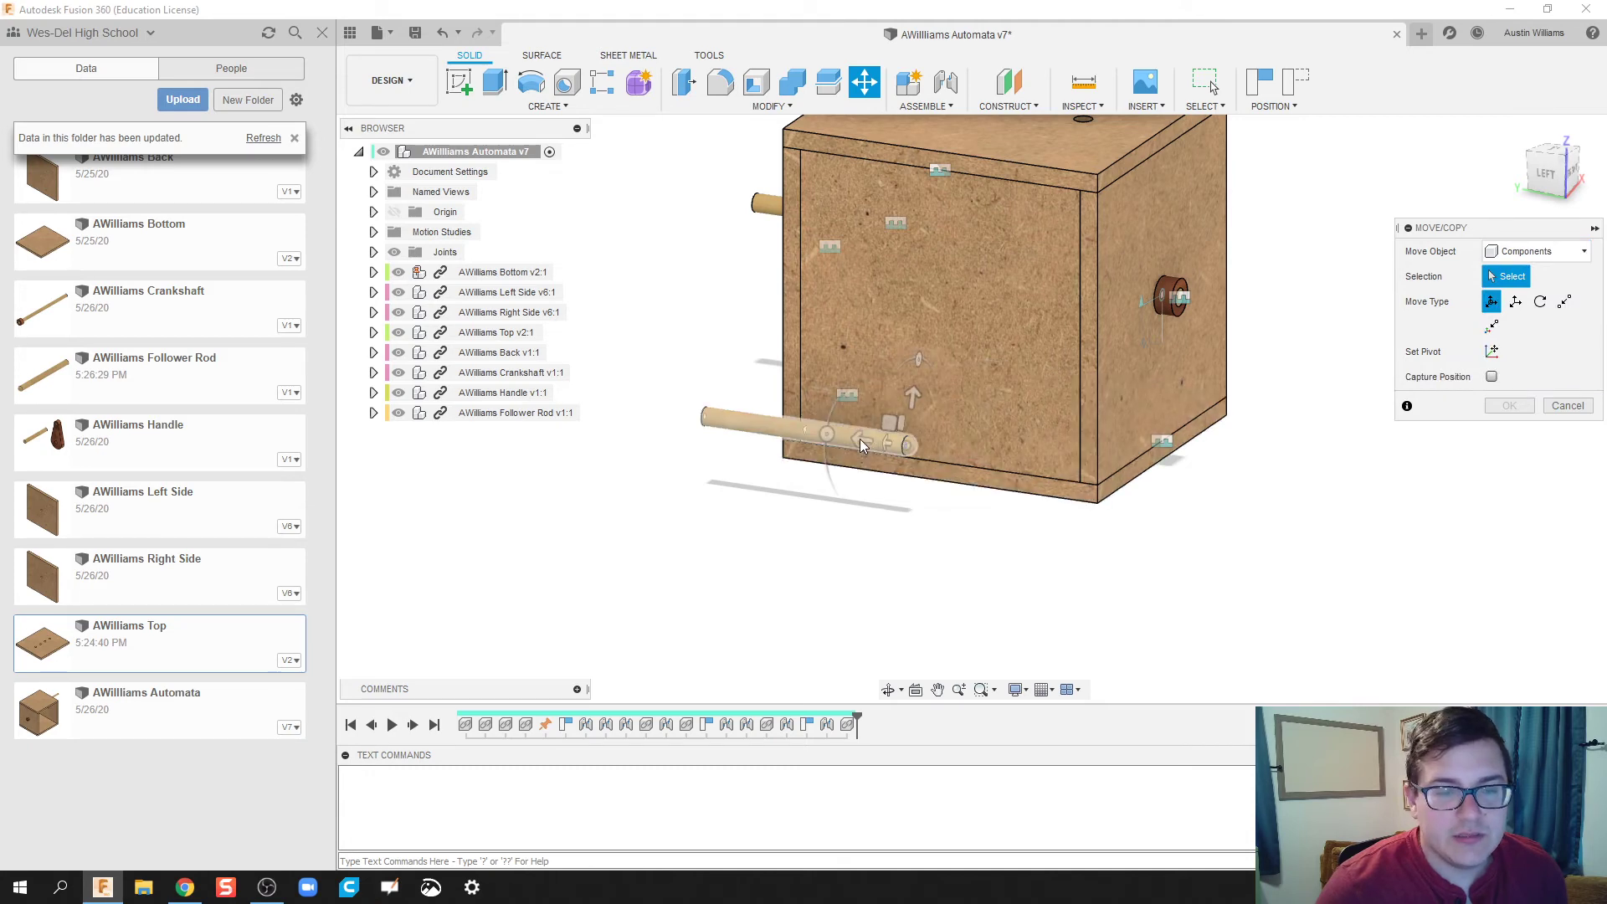
left_click(885, 437)
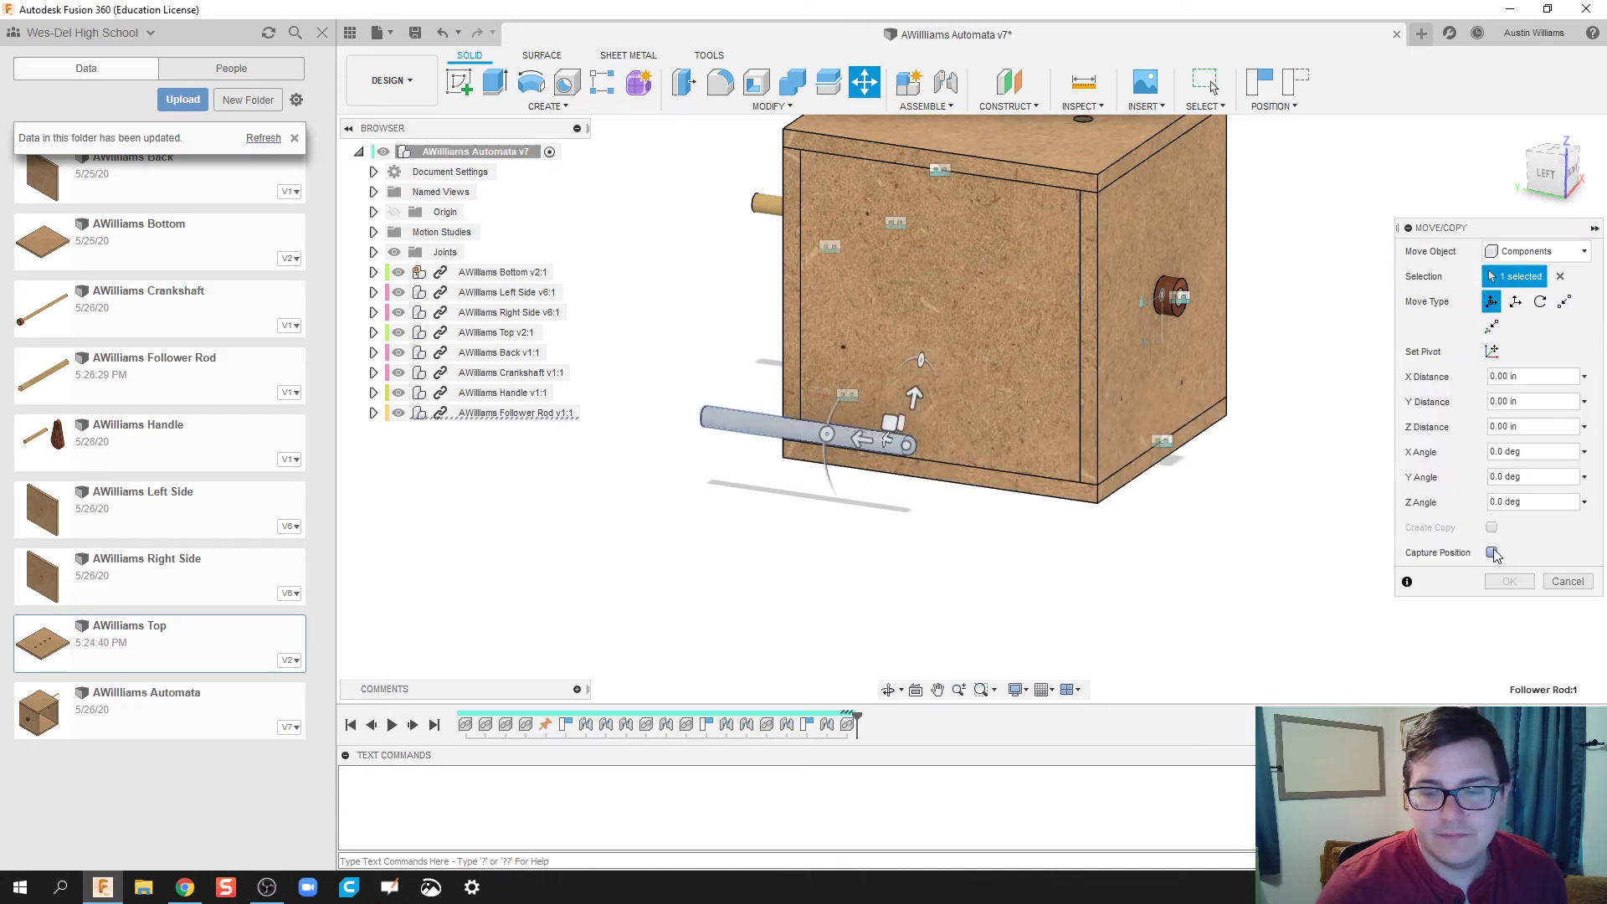
left_click(1570, 253)
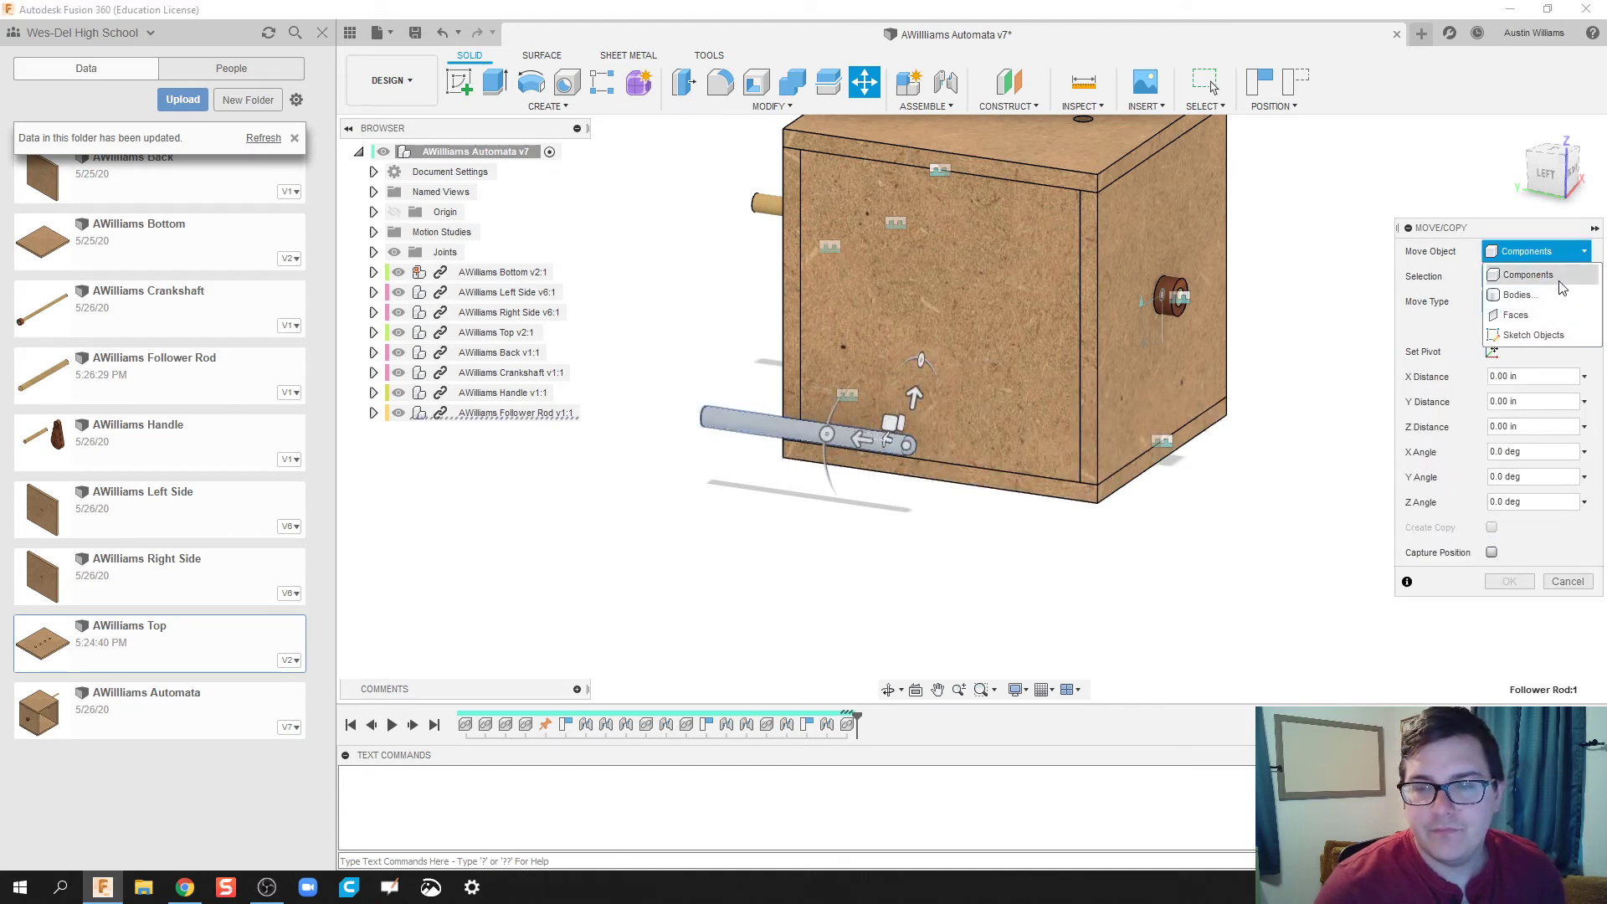
left_click(1524, 274)
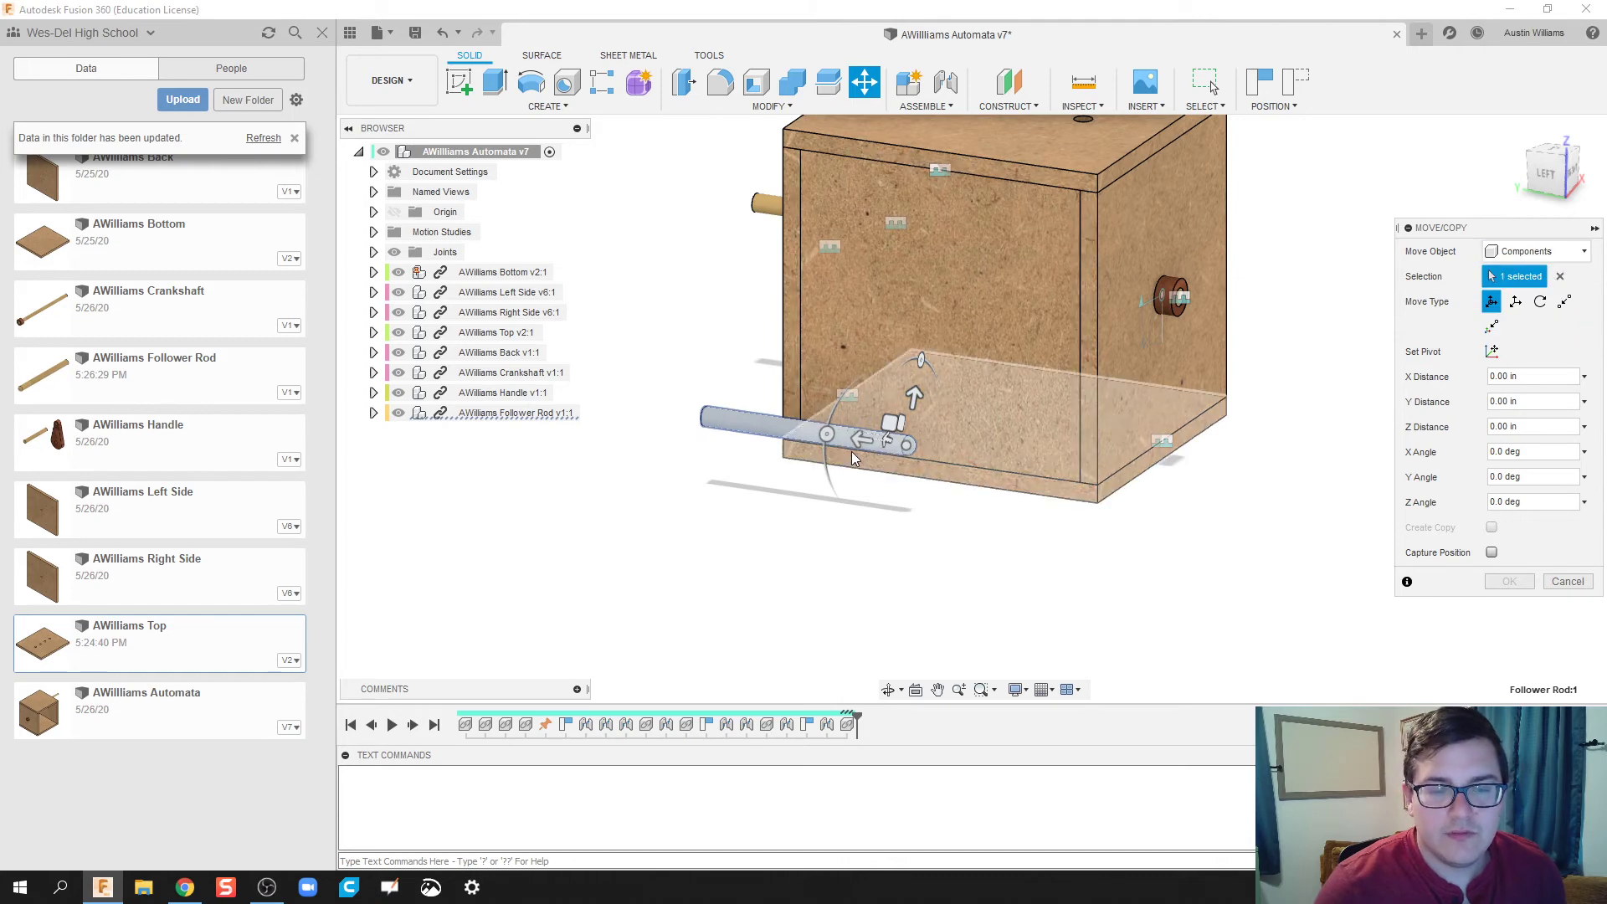
left_click(735, 425)
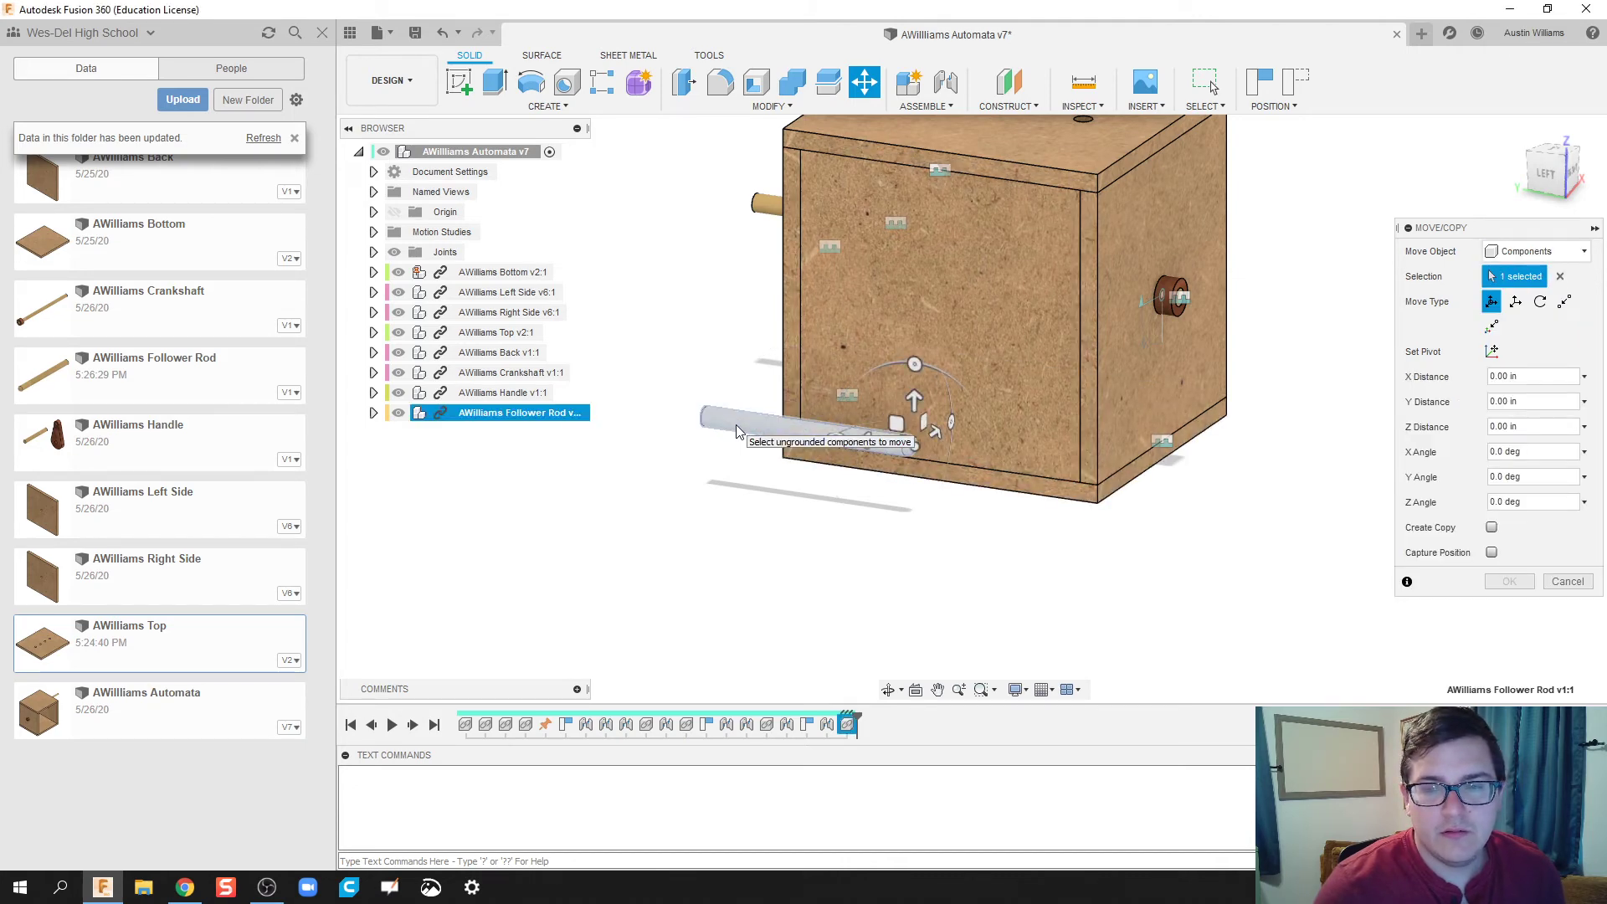
left_click(1491, 528)
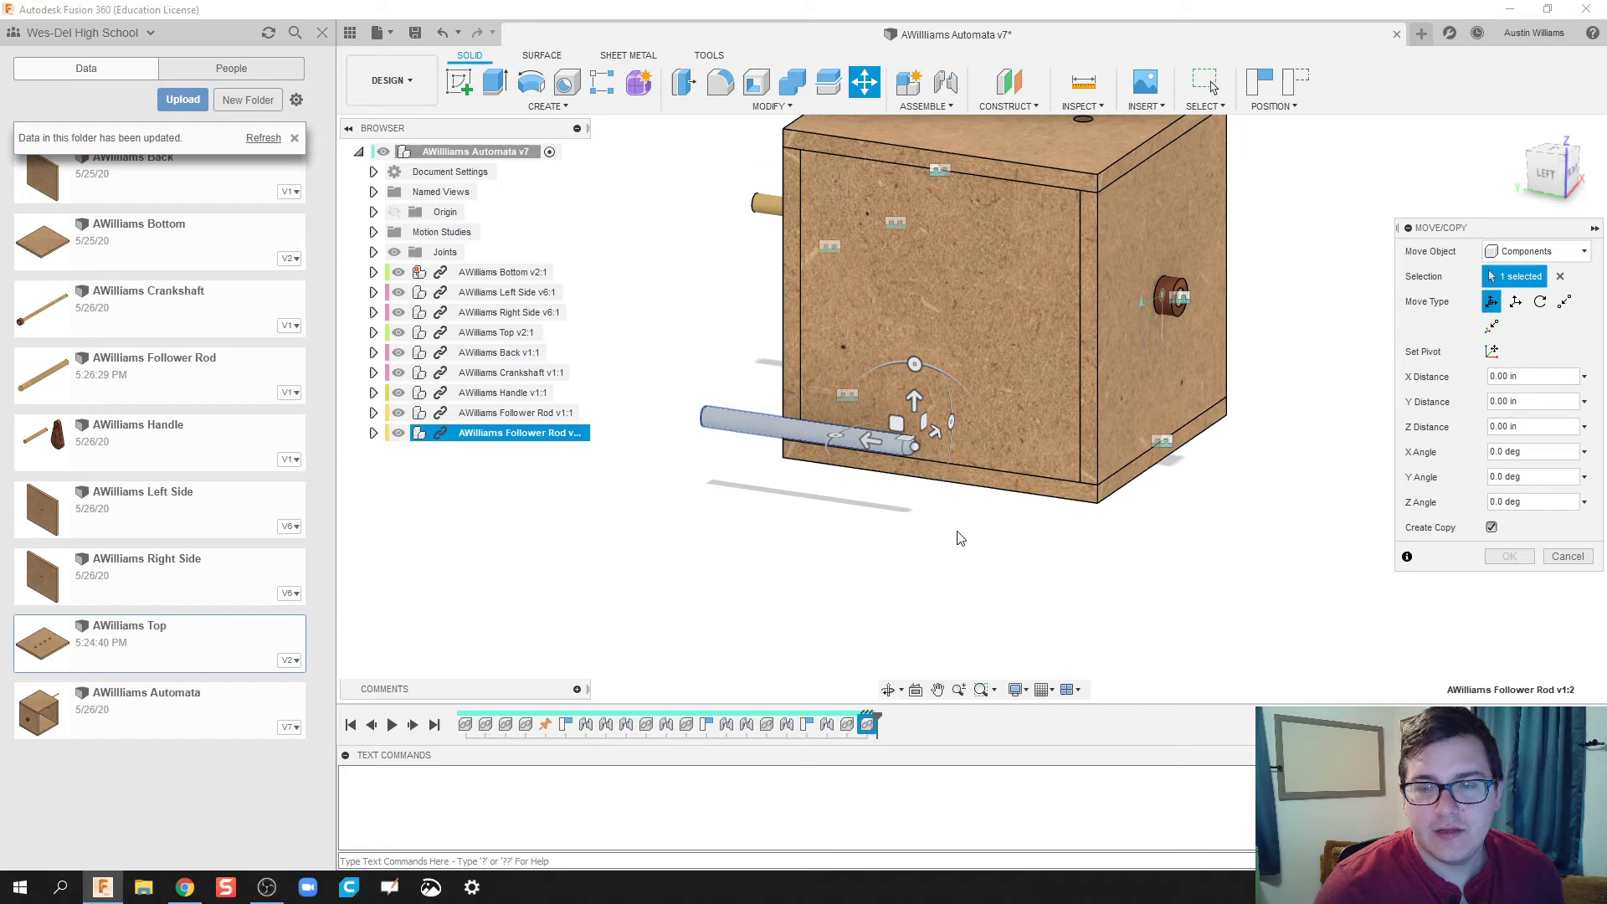
Raise the copied rod 1.20 in along Z and confirm its placement.
middle_click_drag(698, 592, 761, 602, "shift")
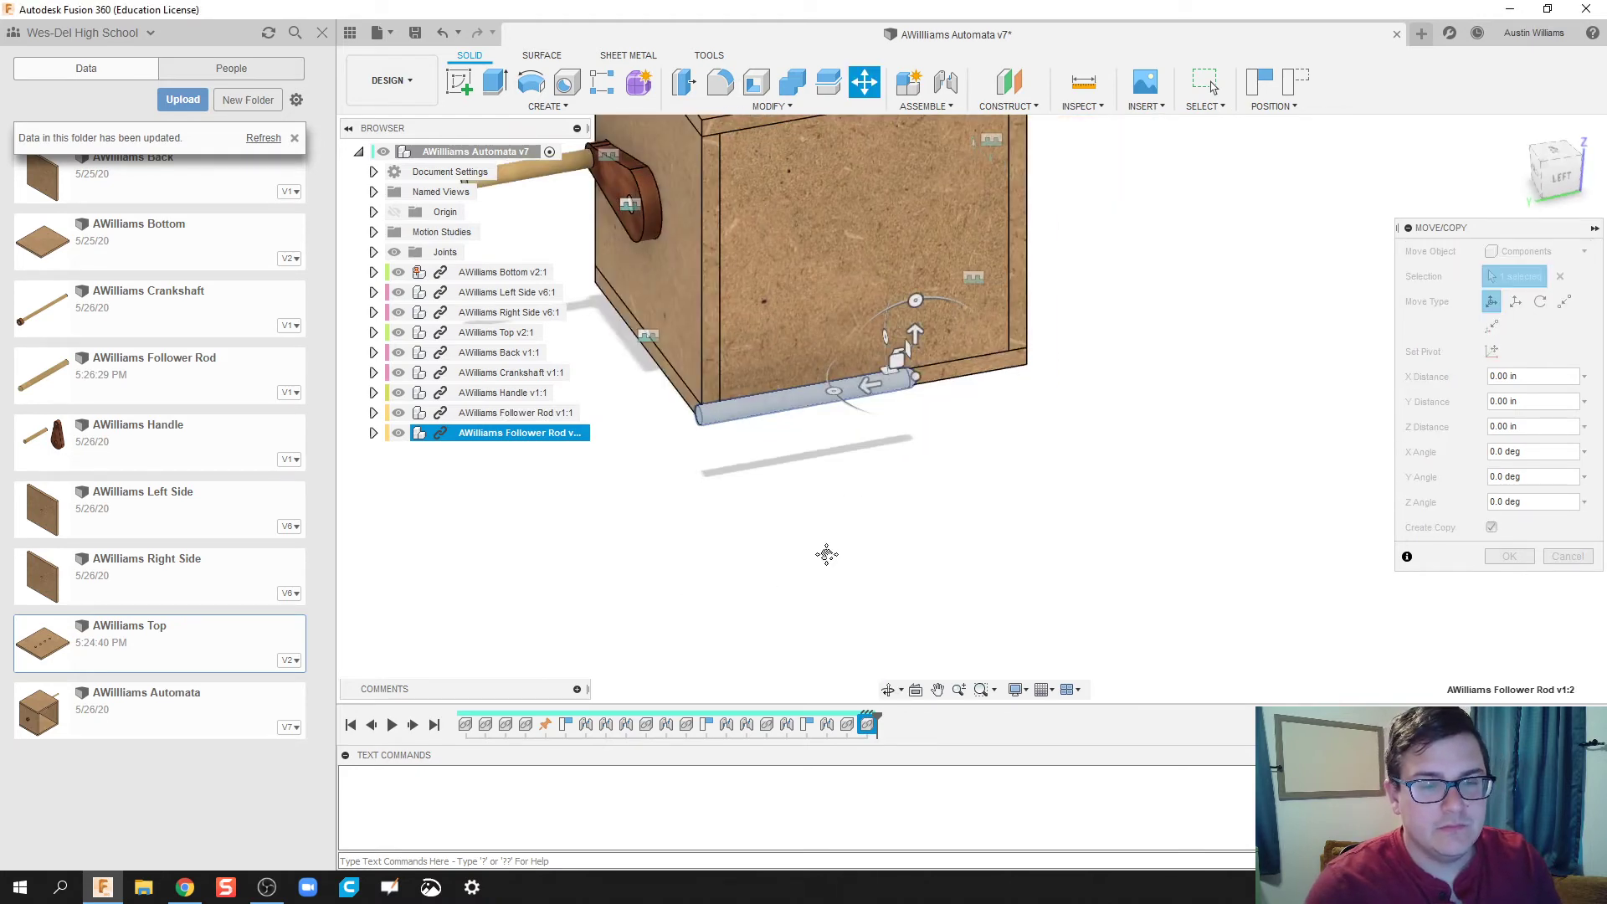
middle_click_drag(826, 553, 912, 400, "shift")
left_click_drag(887, 399, 887, 321)
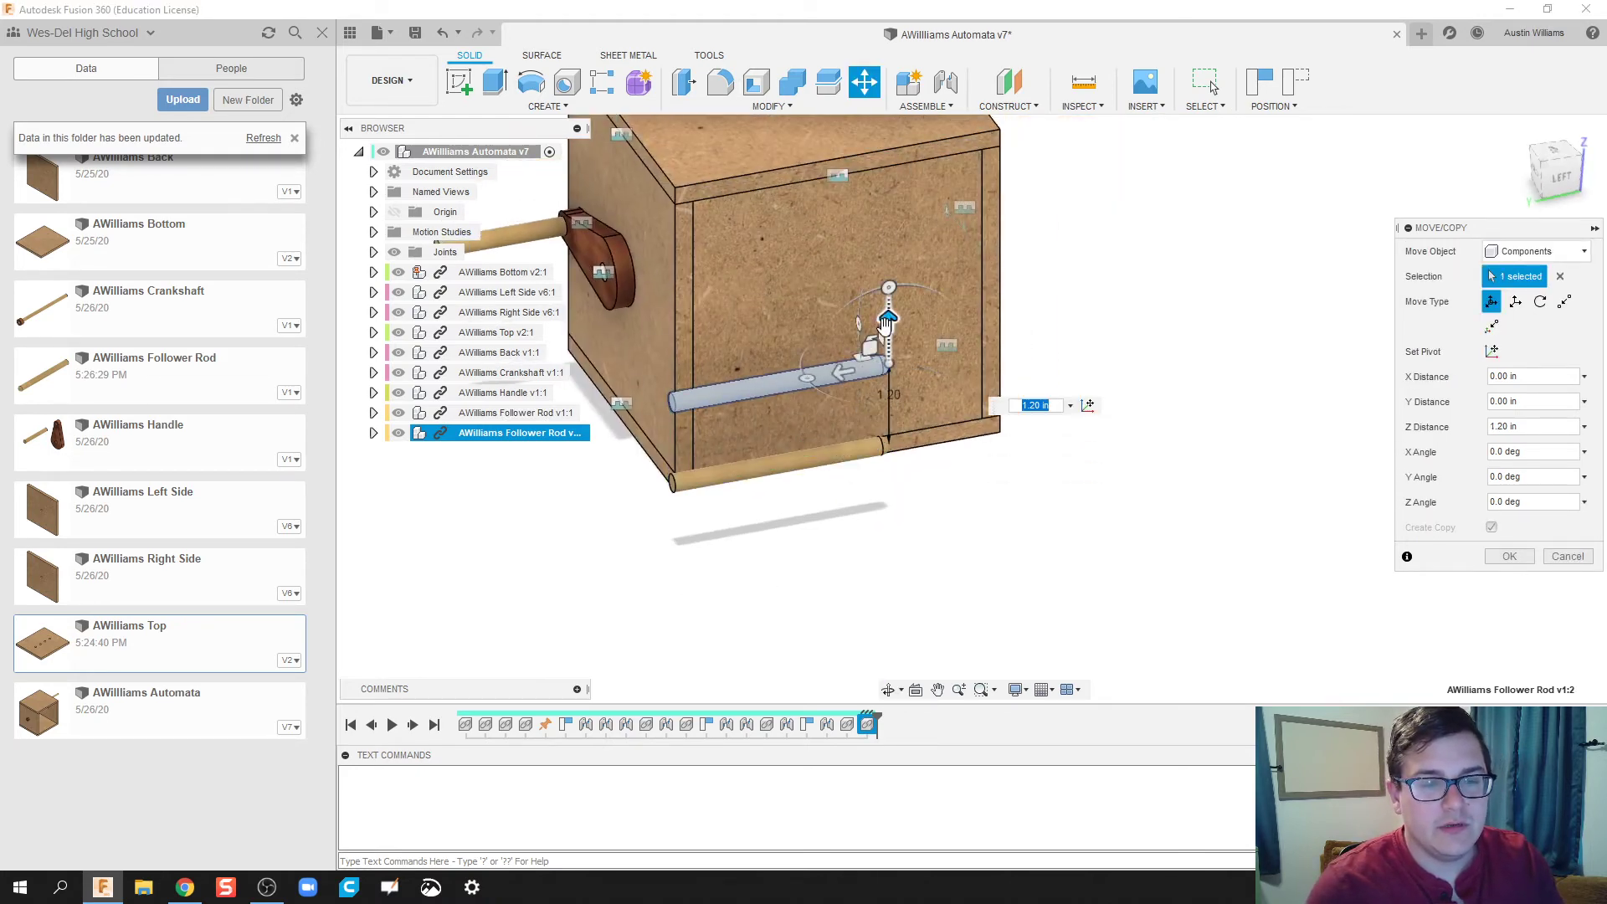
left_click(1507, 558)
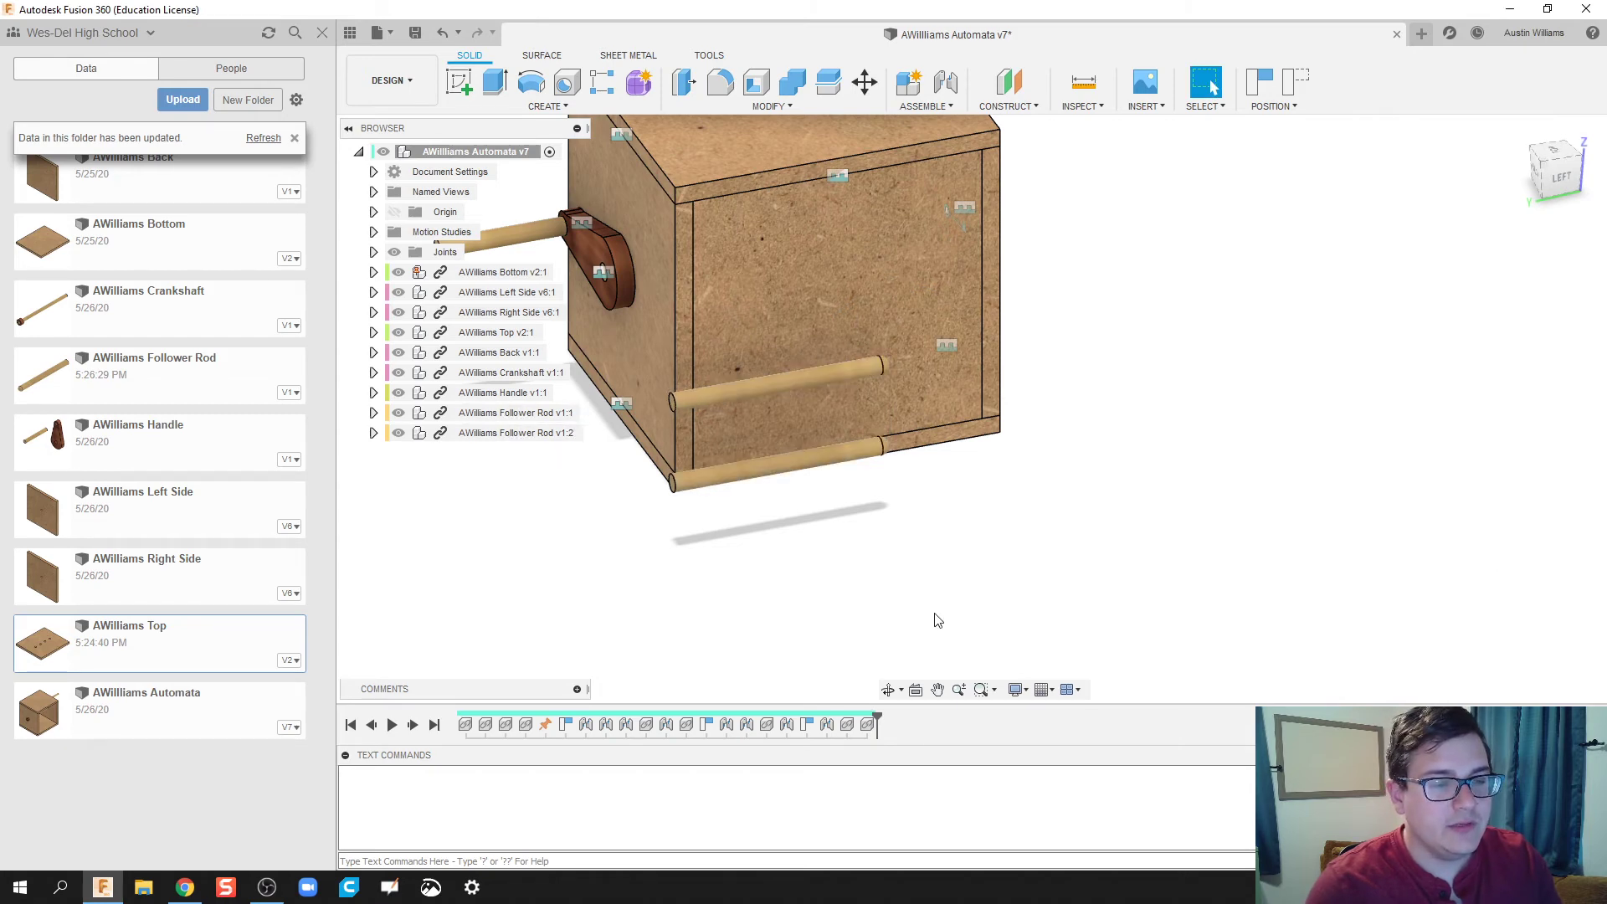
Select both follower rods as components in Move/Copy, then cancel the unfinished move.
left_click(868, 80)
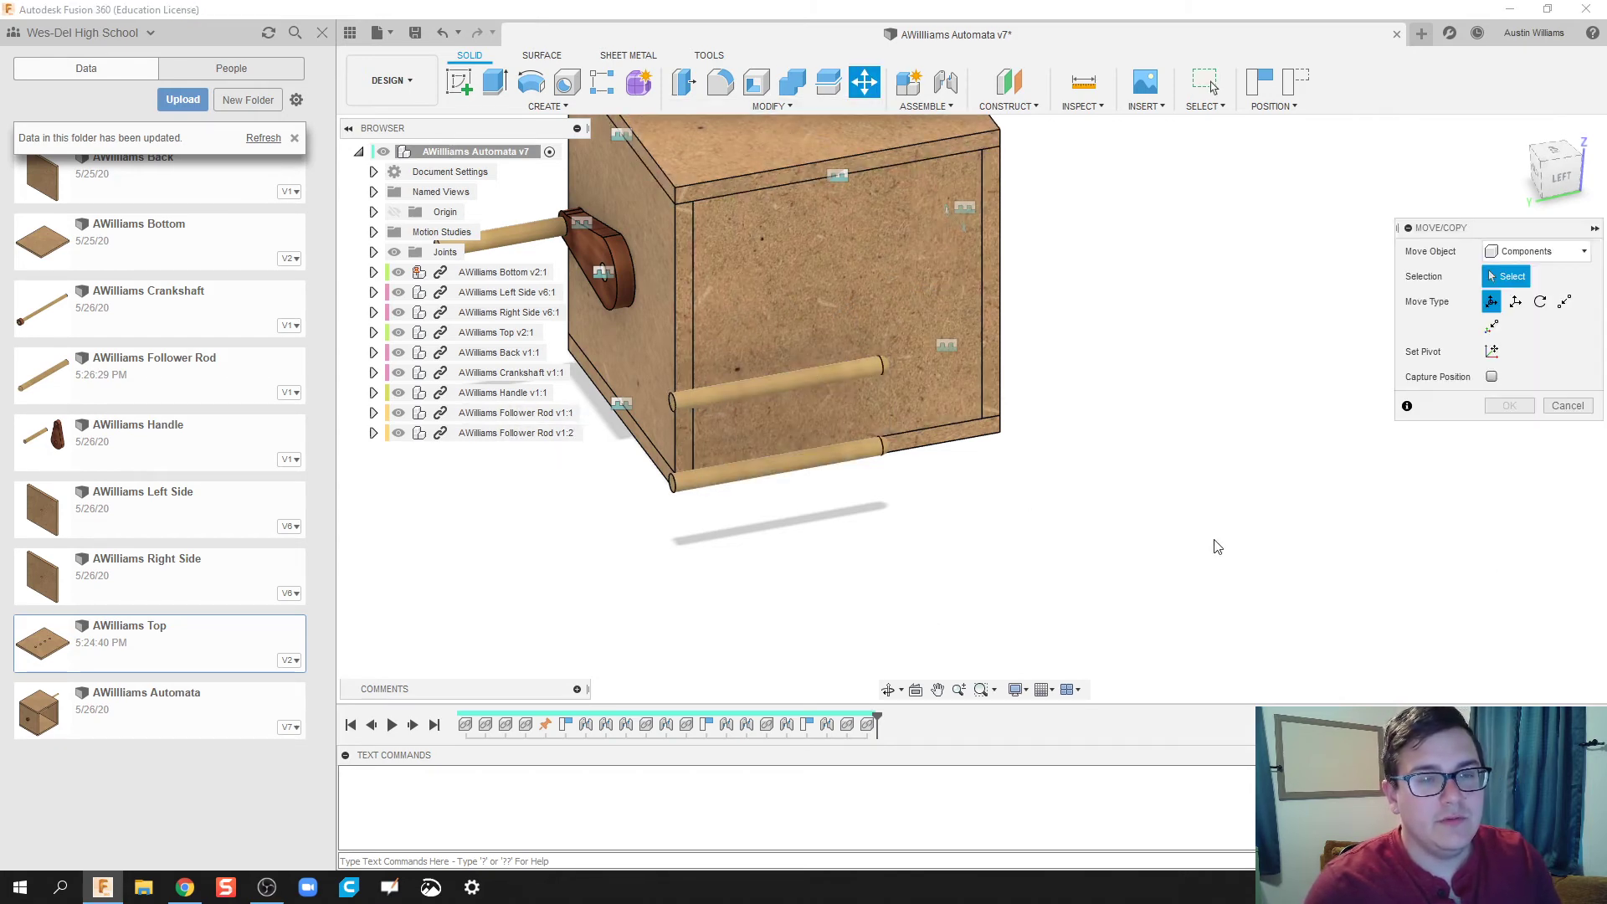
left_click(821, 457)
left_click(780, 379)
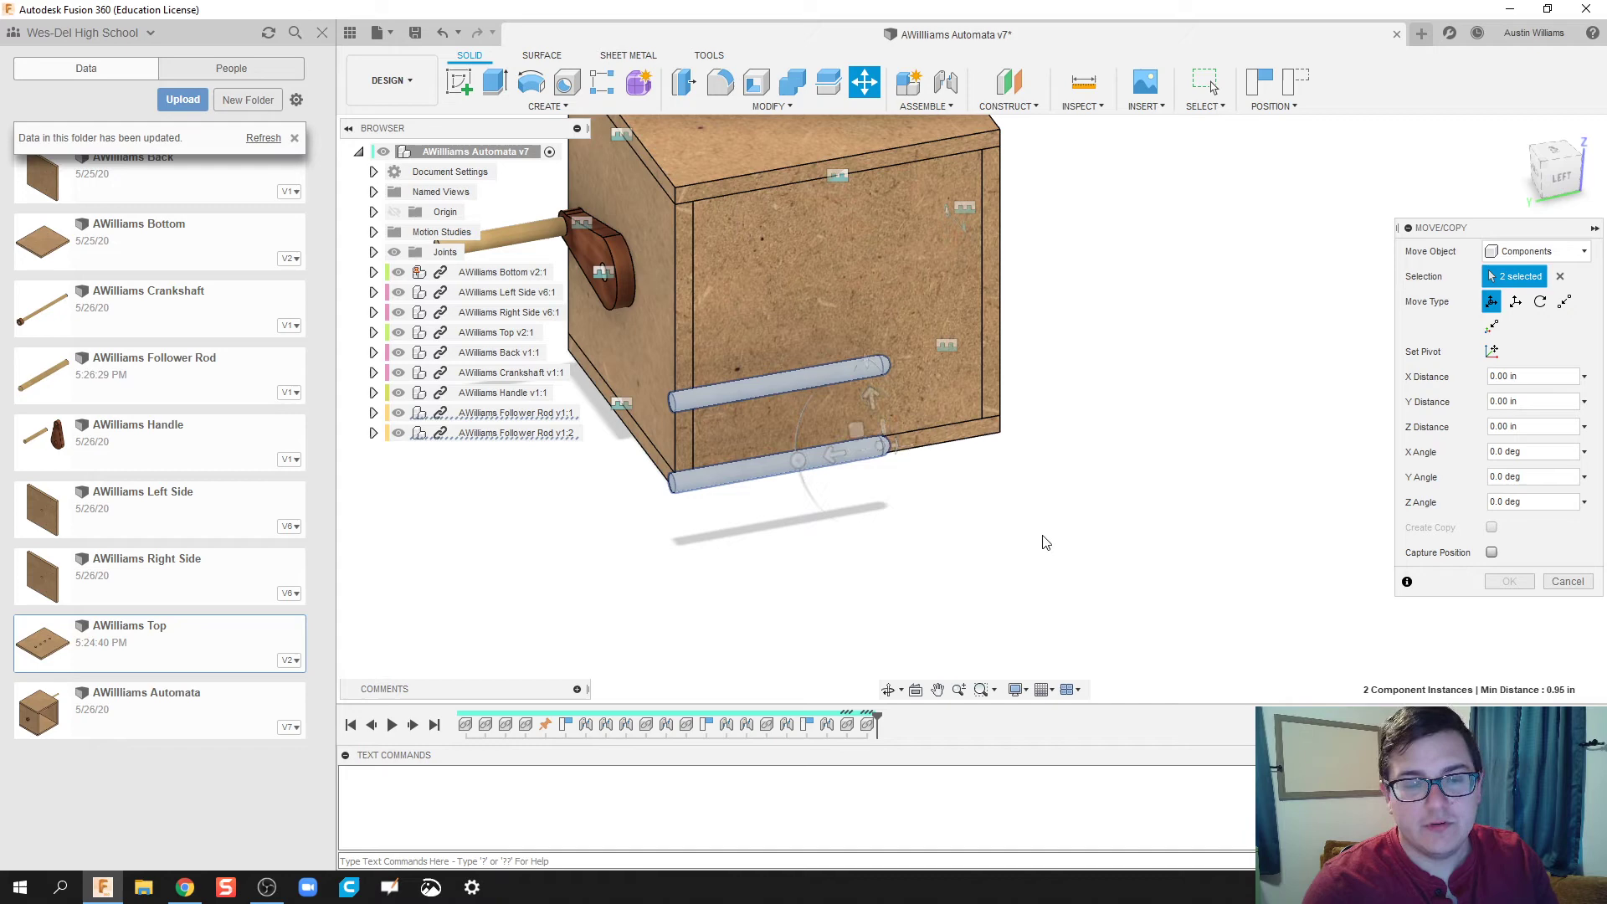
middle_click_drag(1045, 543, 1156, 524, "shift")
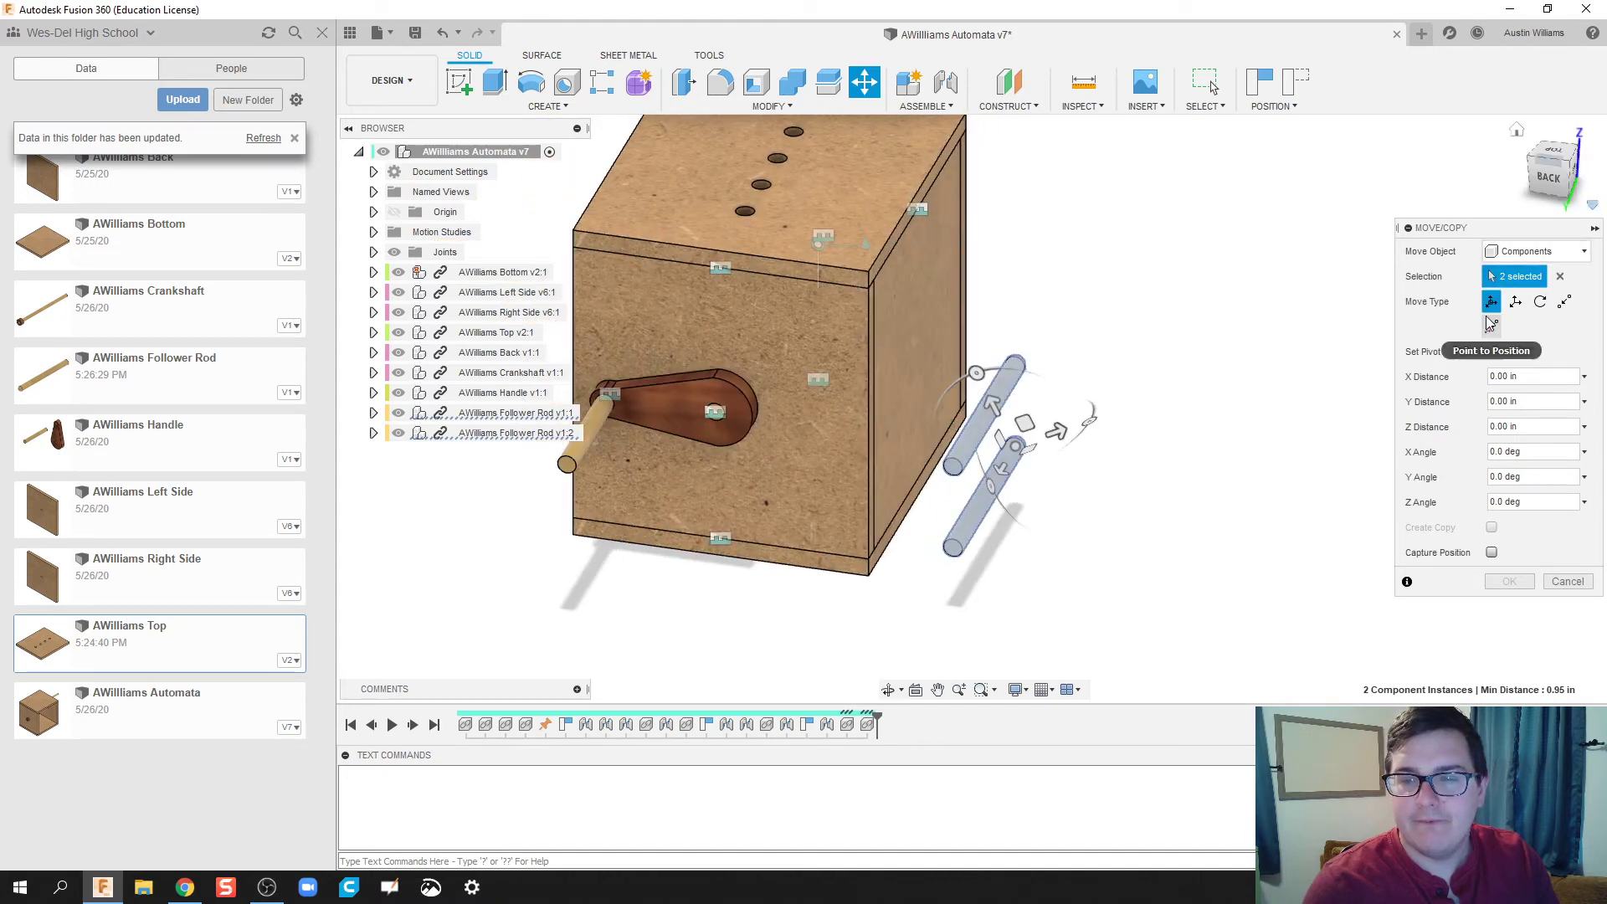
left_click(1530, 252)
left_click(1518, 269)
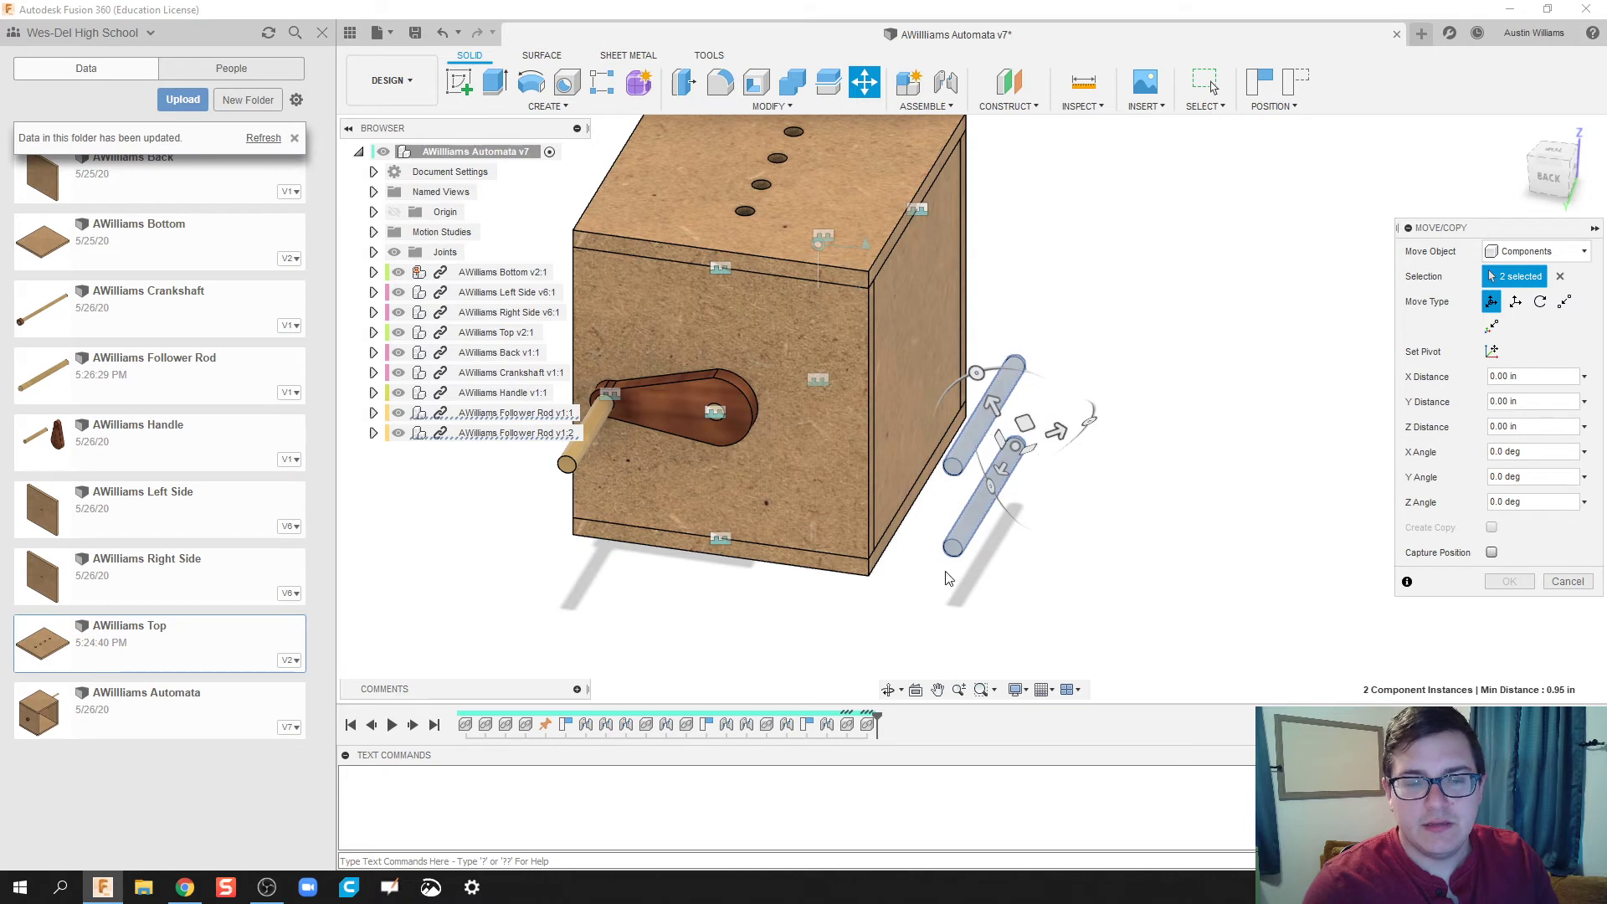
left_click(967, 444)
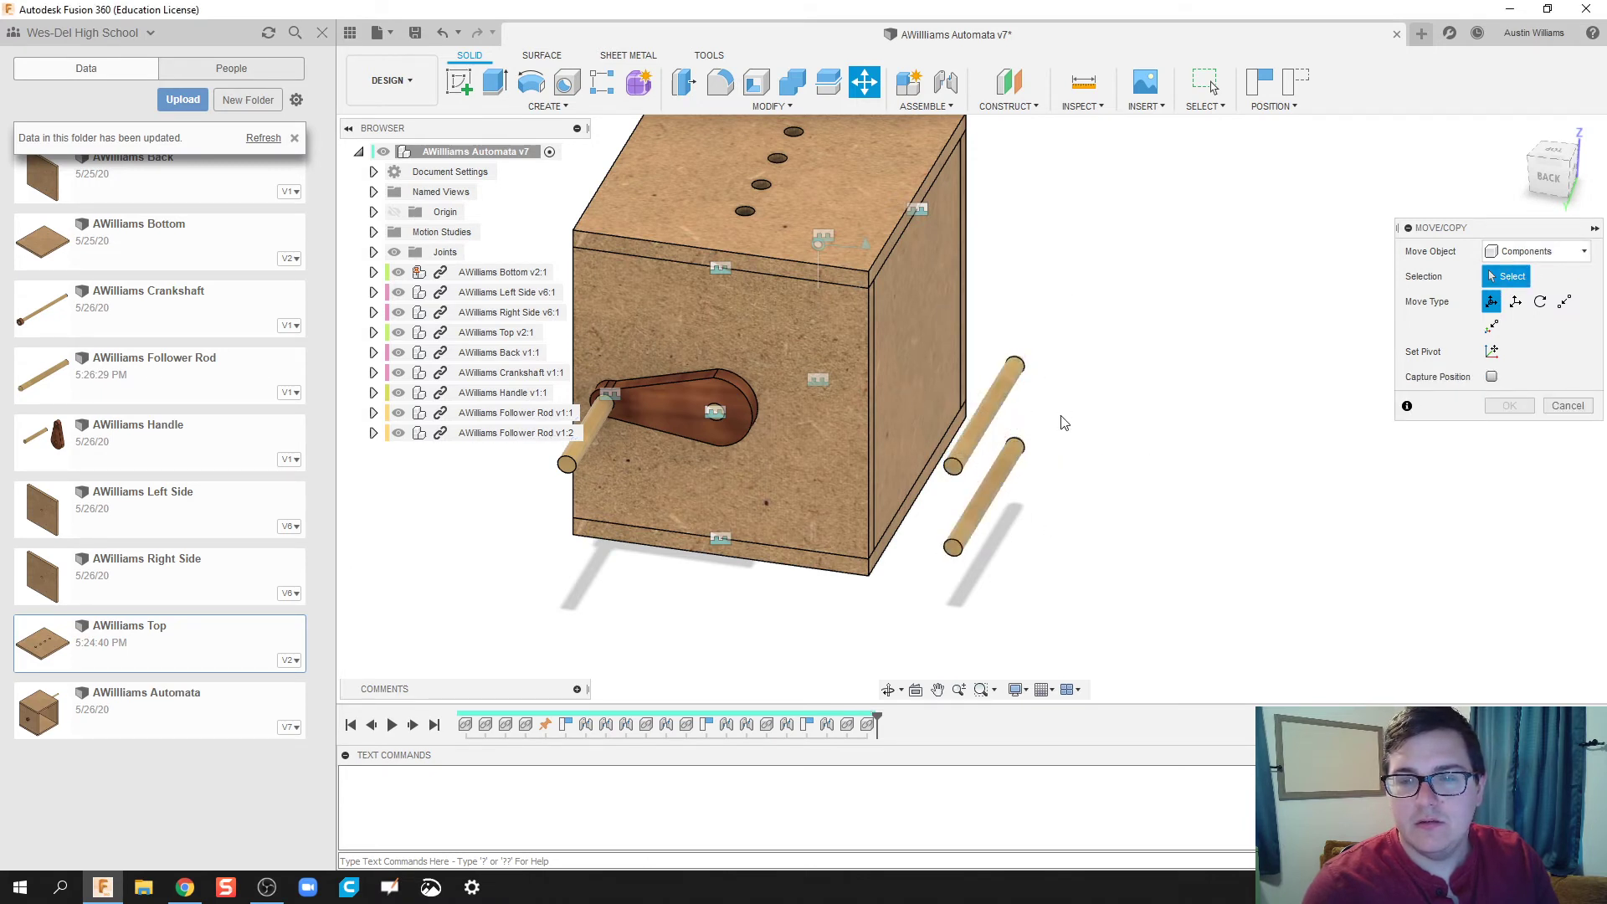
left_click(988, 410)
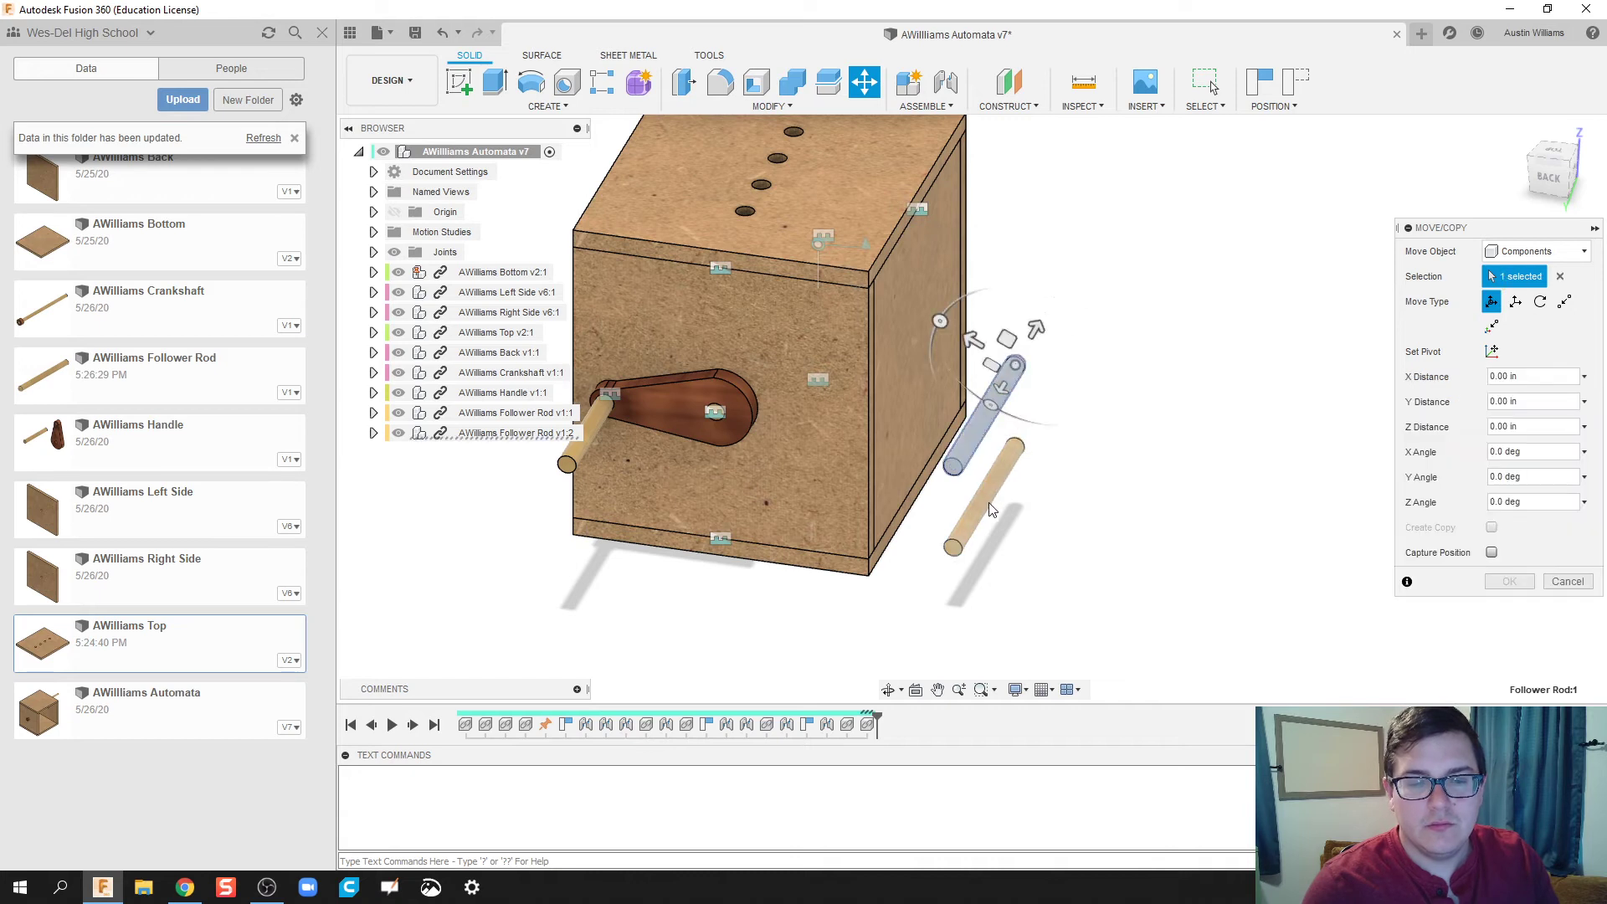
left_click(988, 508)
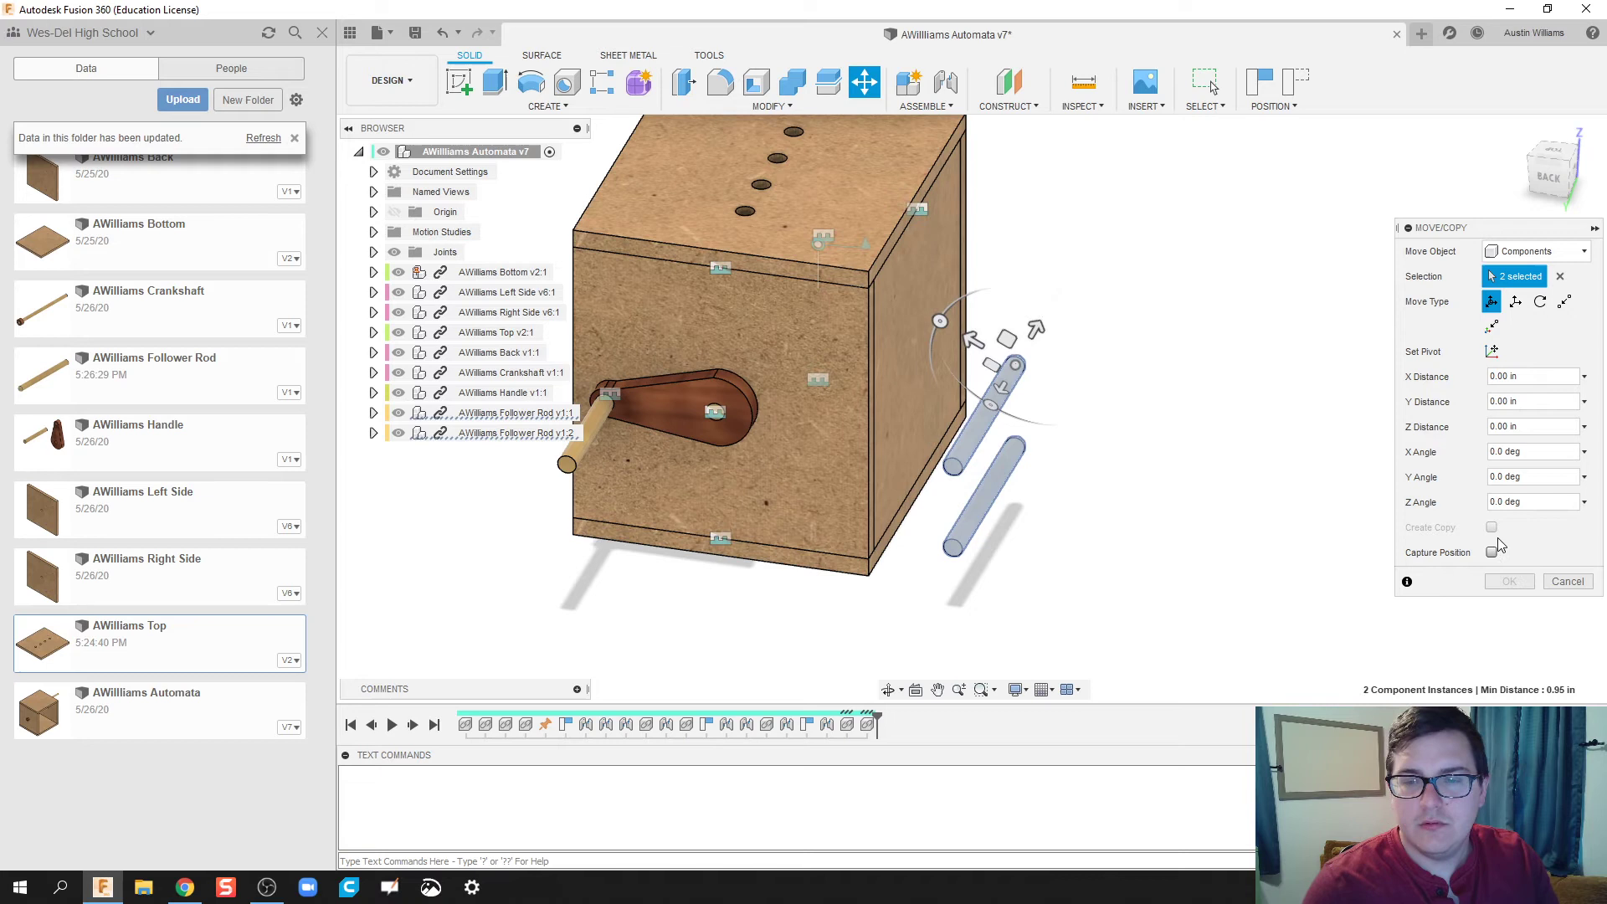
left_click(1567, 582)
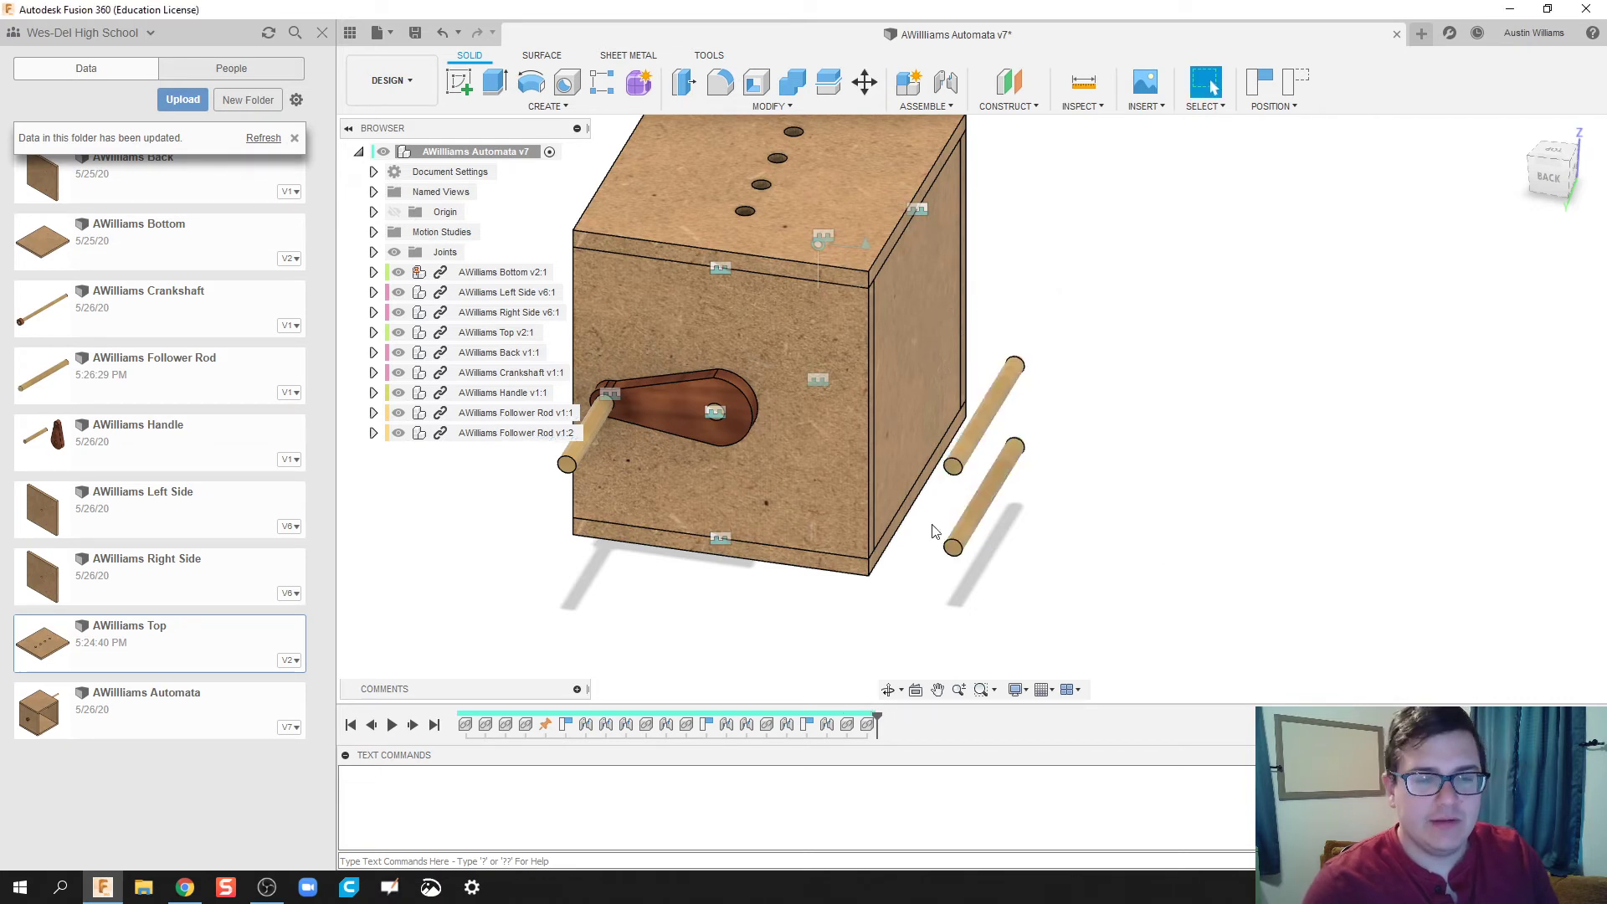
Insert a third Follower Rod and shift it -3.80 in along X.
left_click_drag(134, 384, 1052, 407)
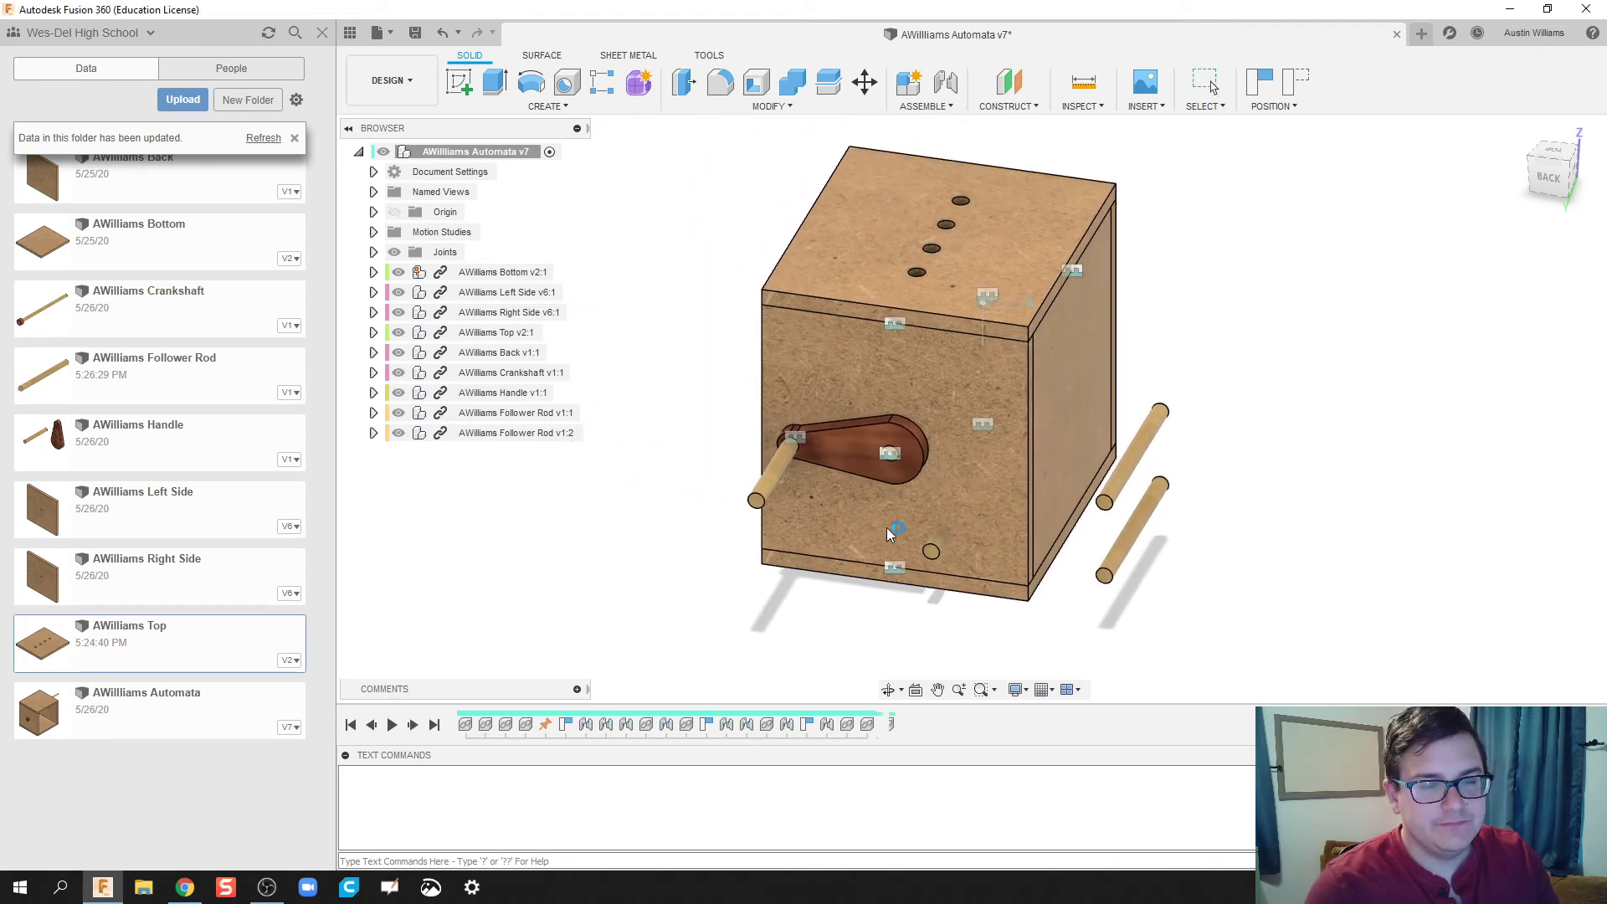
left_click_drag(996, 459, 1197, 487)
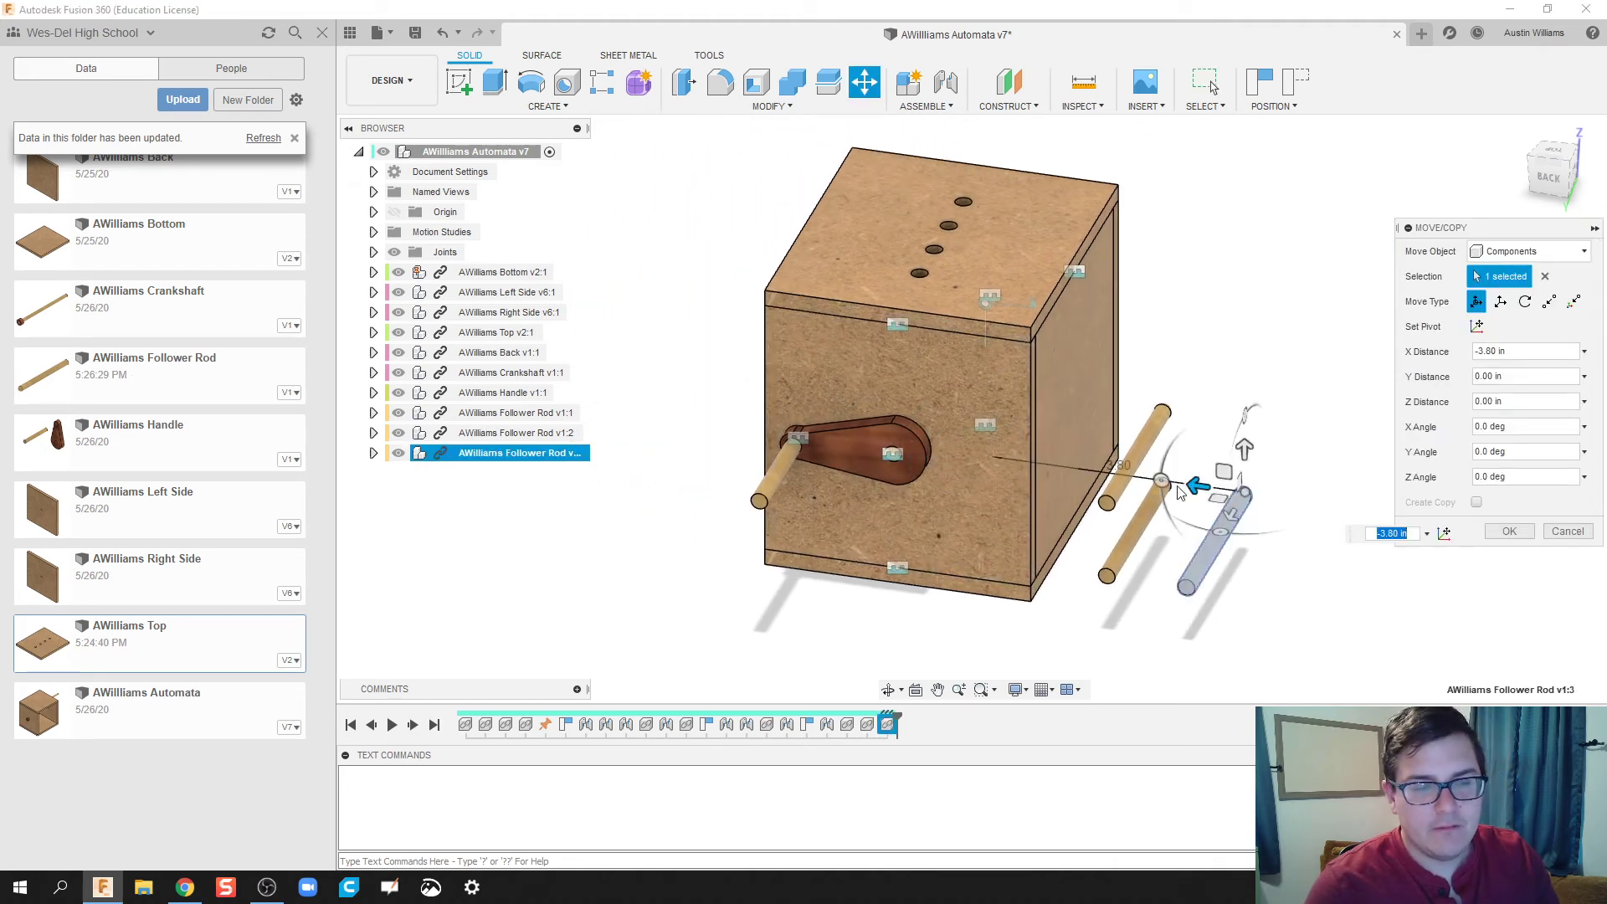
left_click(1506, 534)
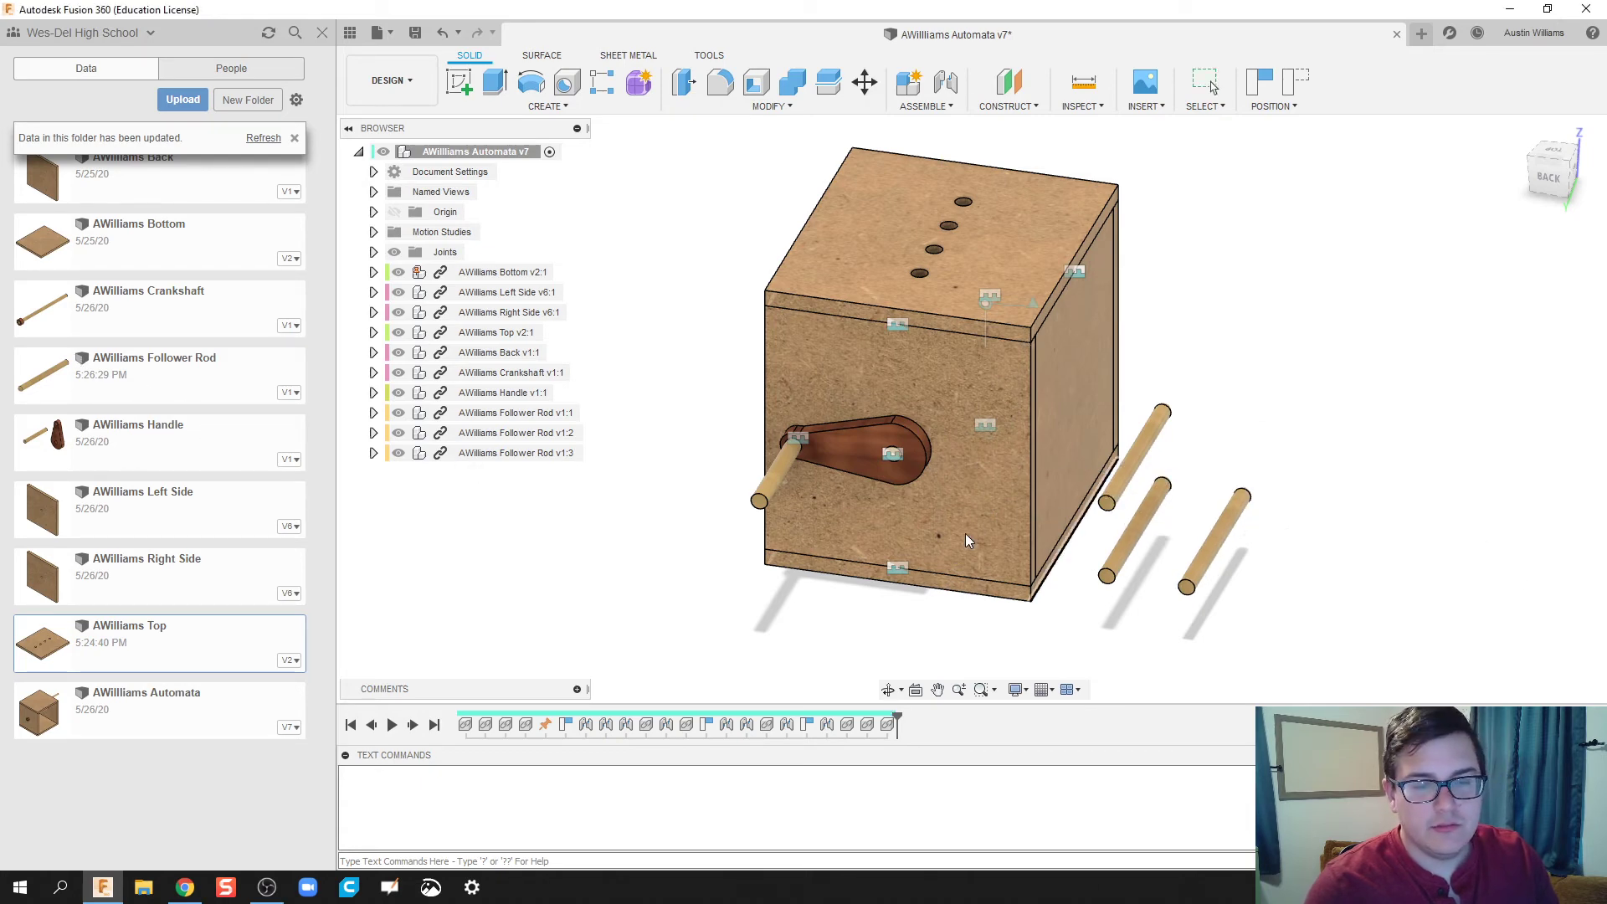
Paste a fourth Follower Rod and move it -3.30 in along X.
middle_click_drag(923, 542, 882, 548)
key("ctrl+v")
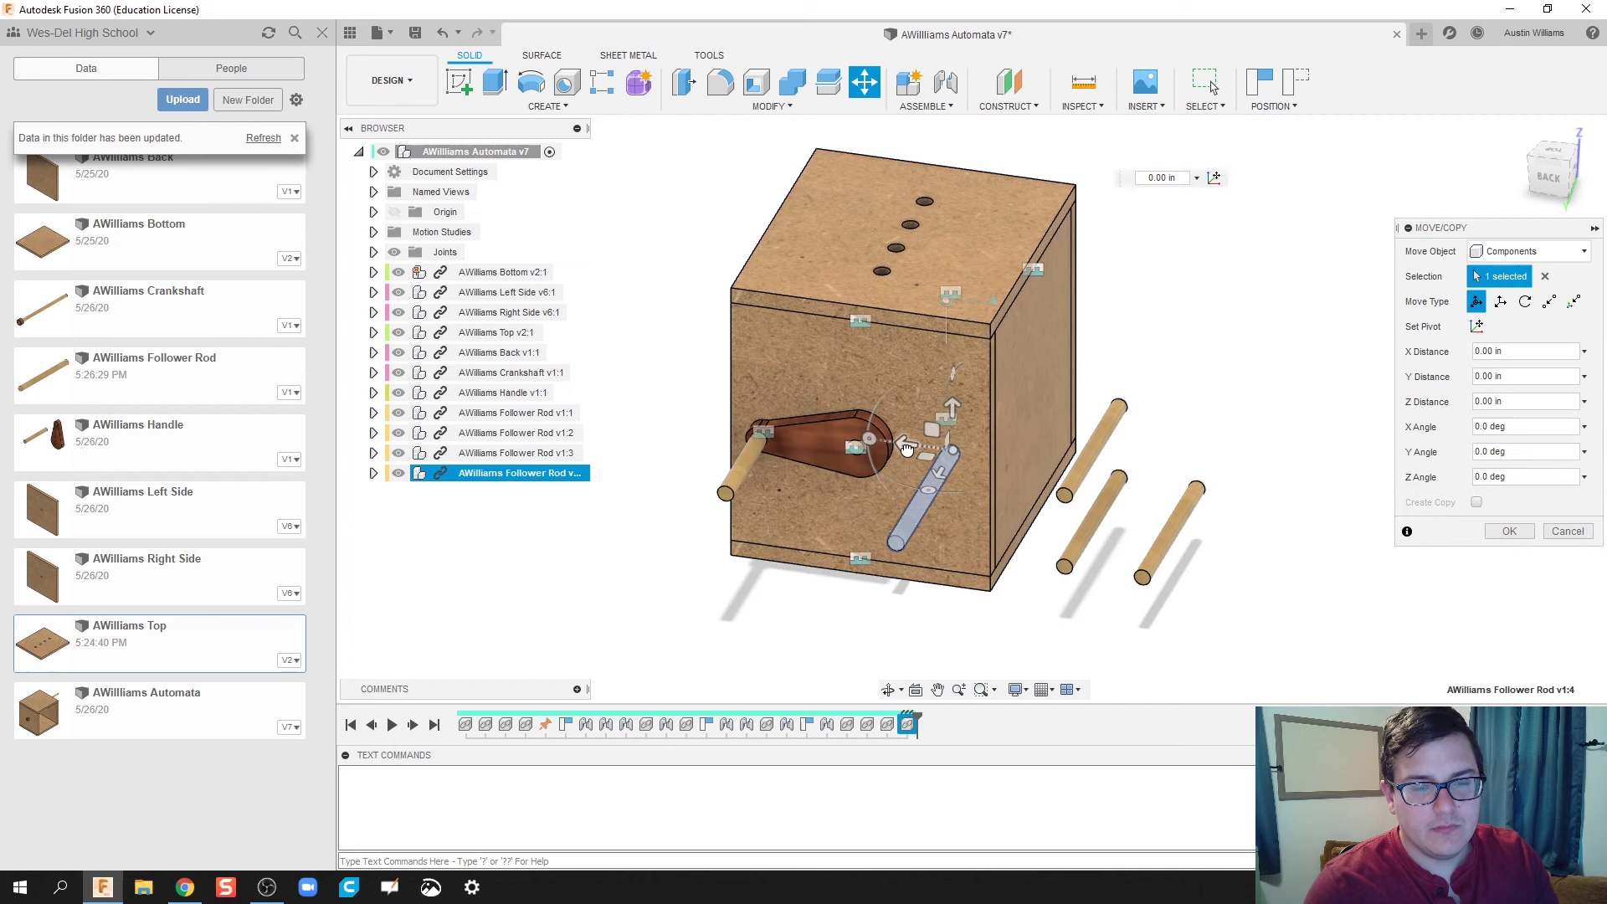
left_click_drag(884, 479, 1161, 383)
left_click(1526, 531)
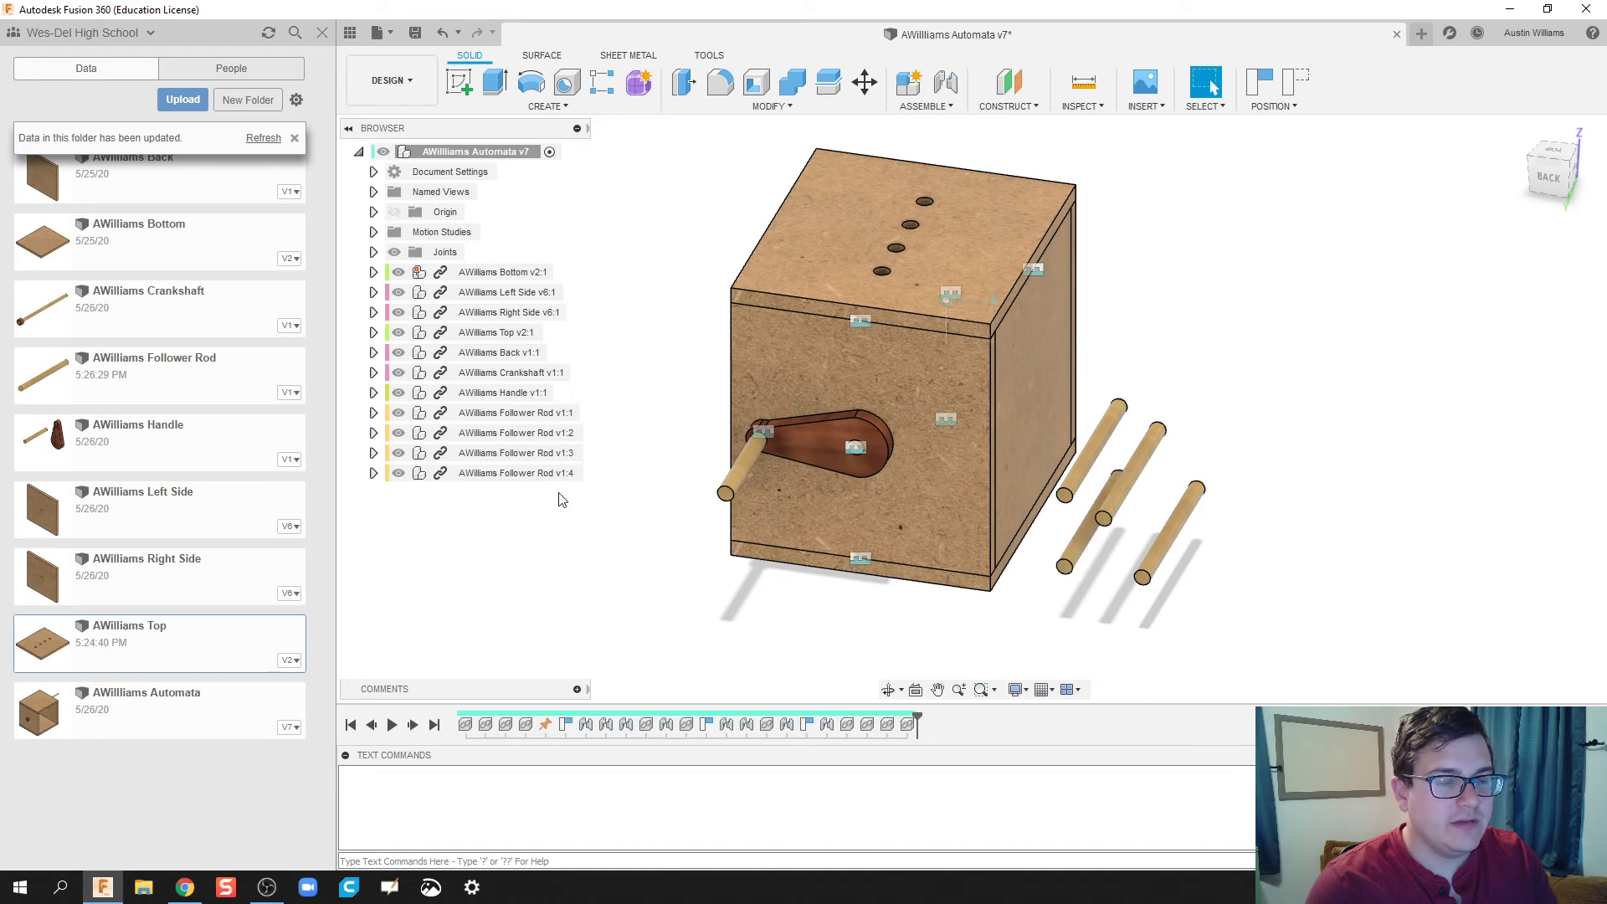
middle_click_drag(736, 650, 842, 617, "shift")
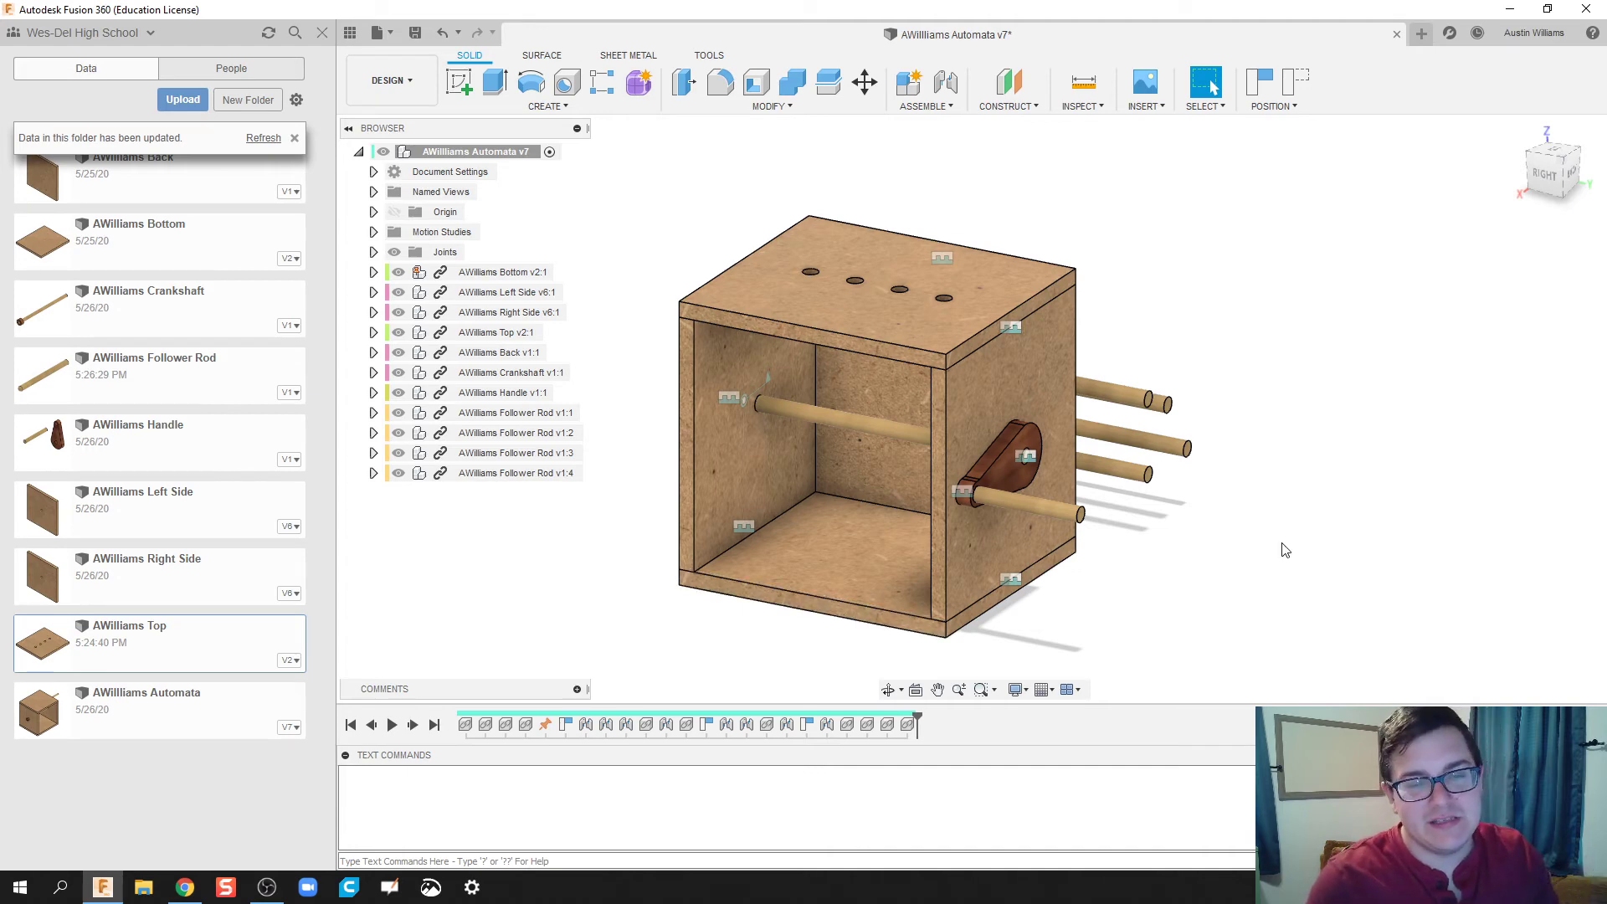
middle_click_drag(1281, 548, 1181, 545, "shift")
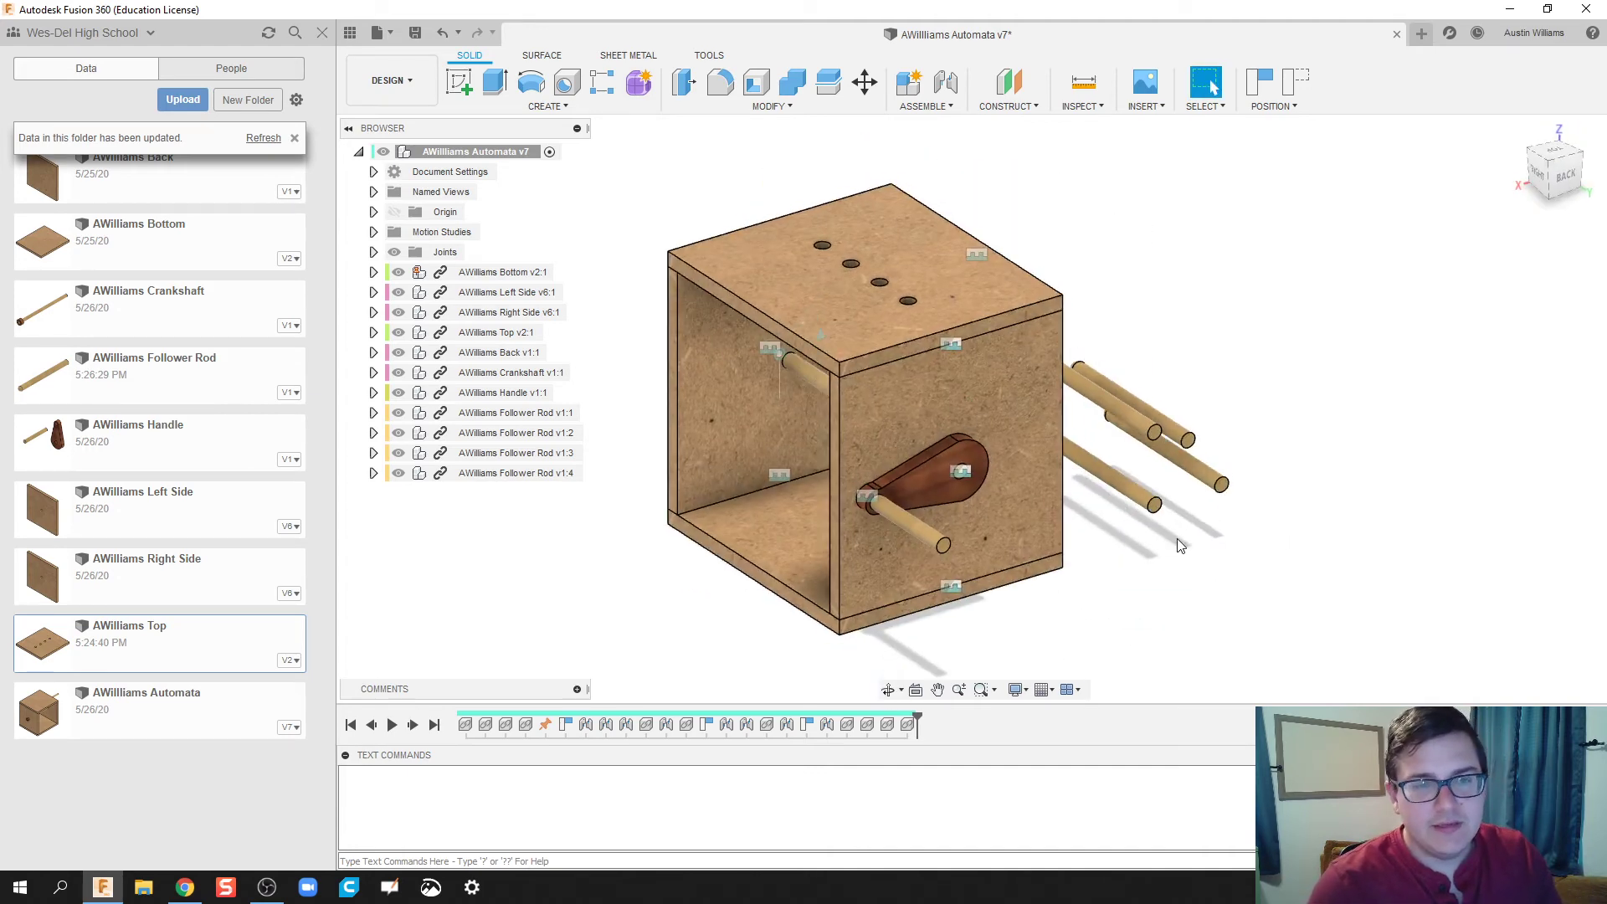
Start a joint with Capture Position and pick a follower rod's end as the origin.
left_click(953, 85)
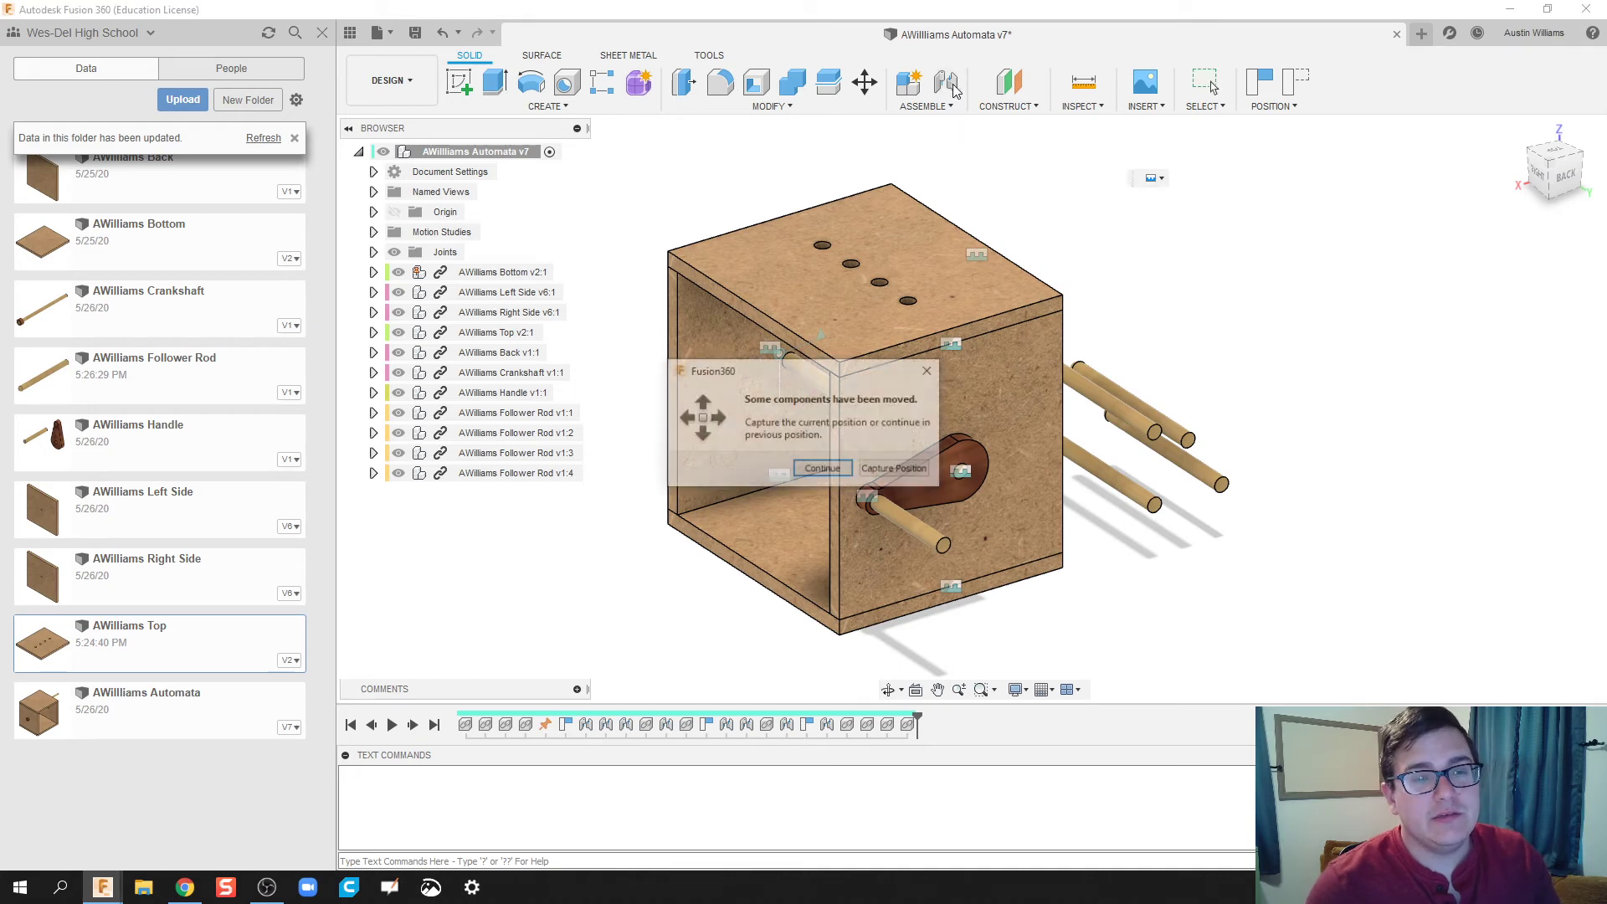
left_click(896, 469)
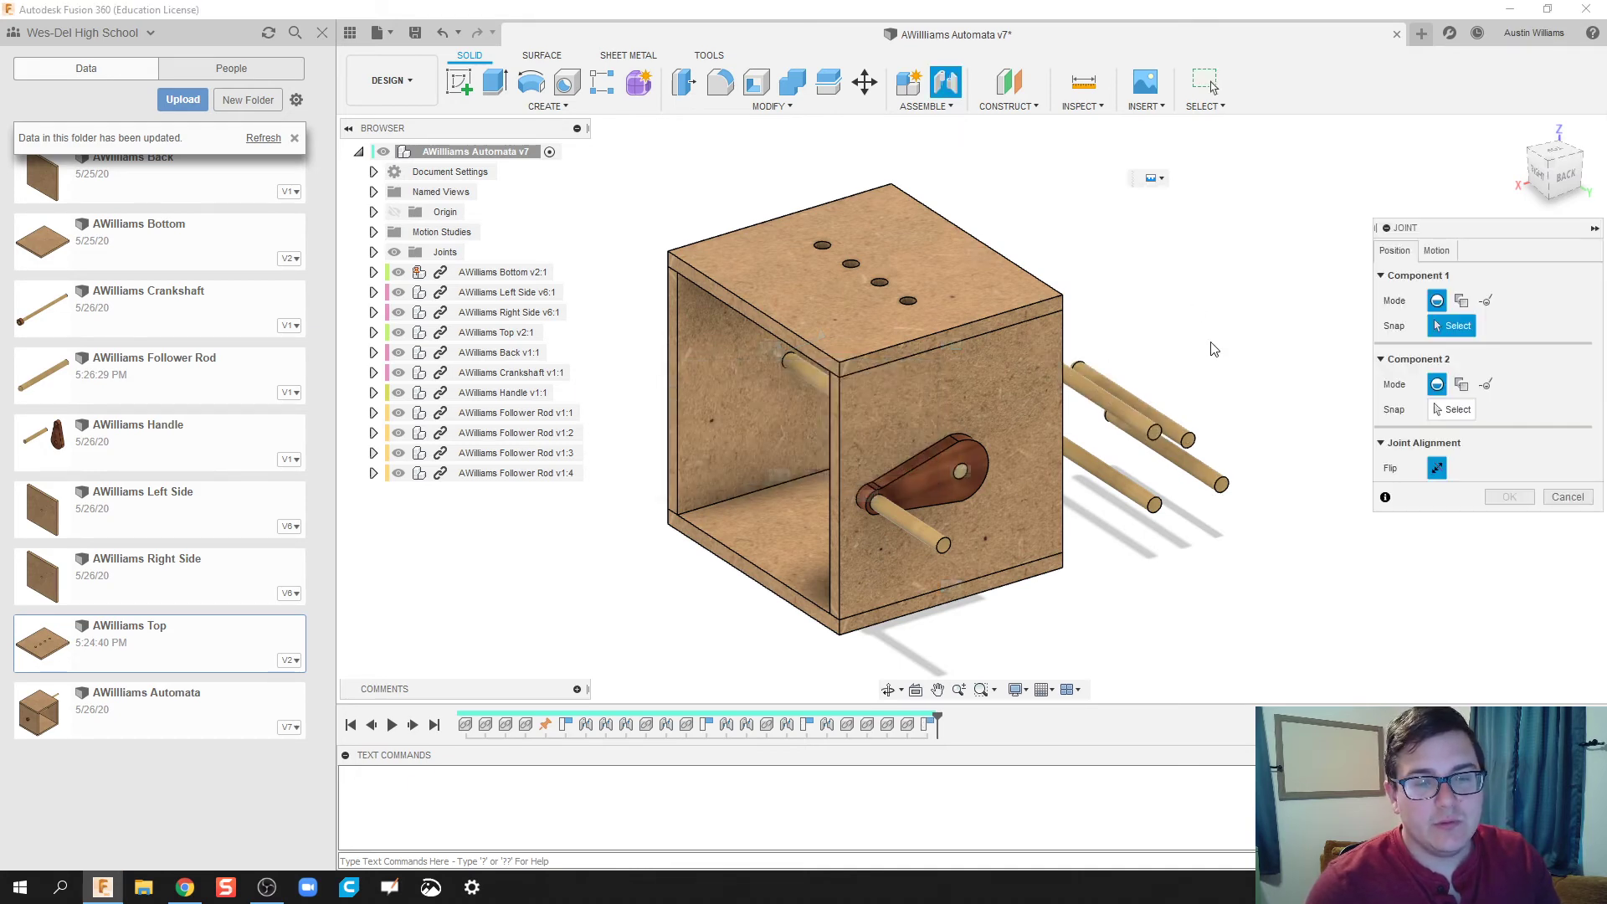
middle_click_drag(1213, 348, 904, 469, "shift")
scroll(904, 469, "up", 2)
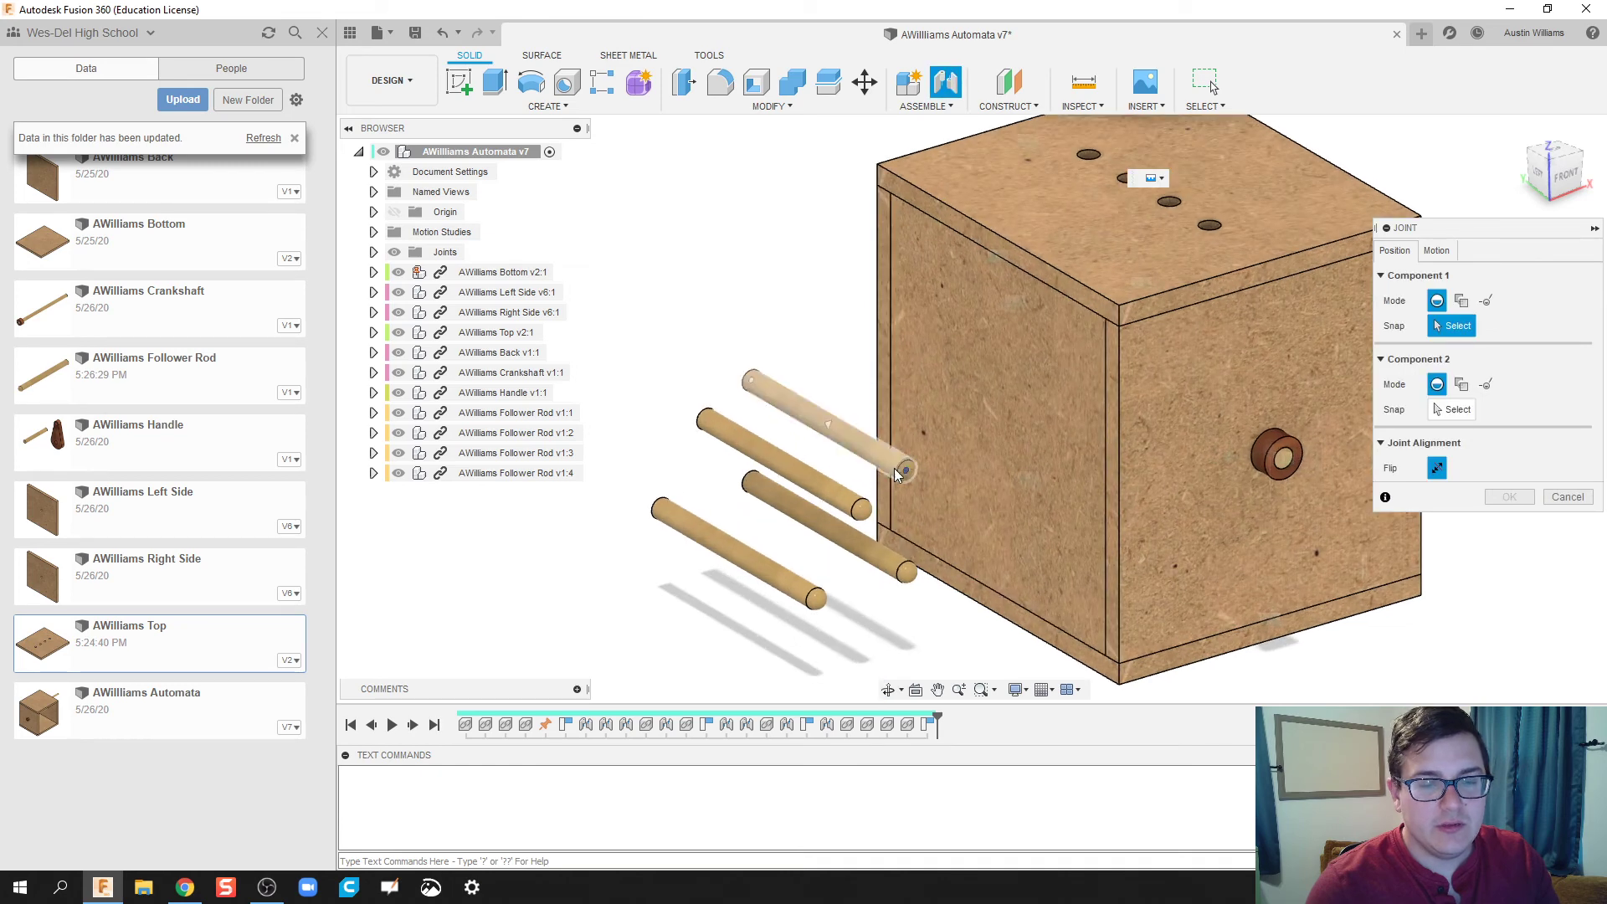
scroll(904, 470, "up", 2)
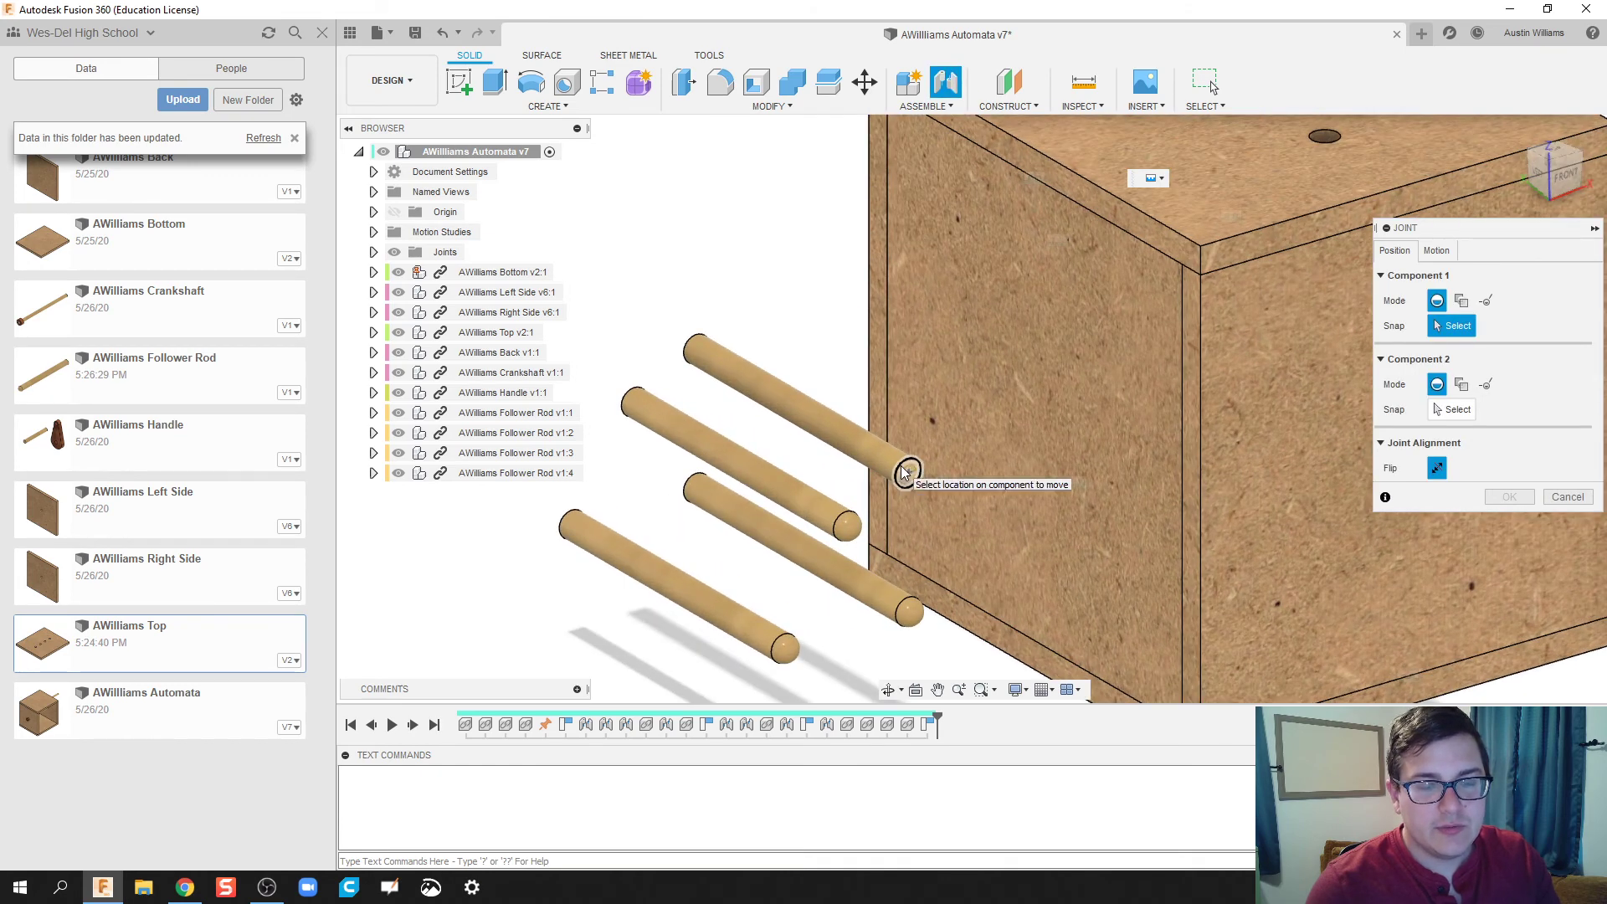
left_click(906, 473)
Snap the rod into the fourth top-panel hole with a 0.50 in Z offset.
middle_click_drag(907, 473, 1036, 404, "shift")
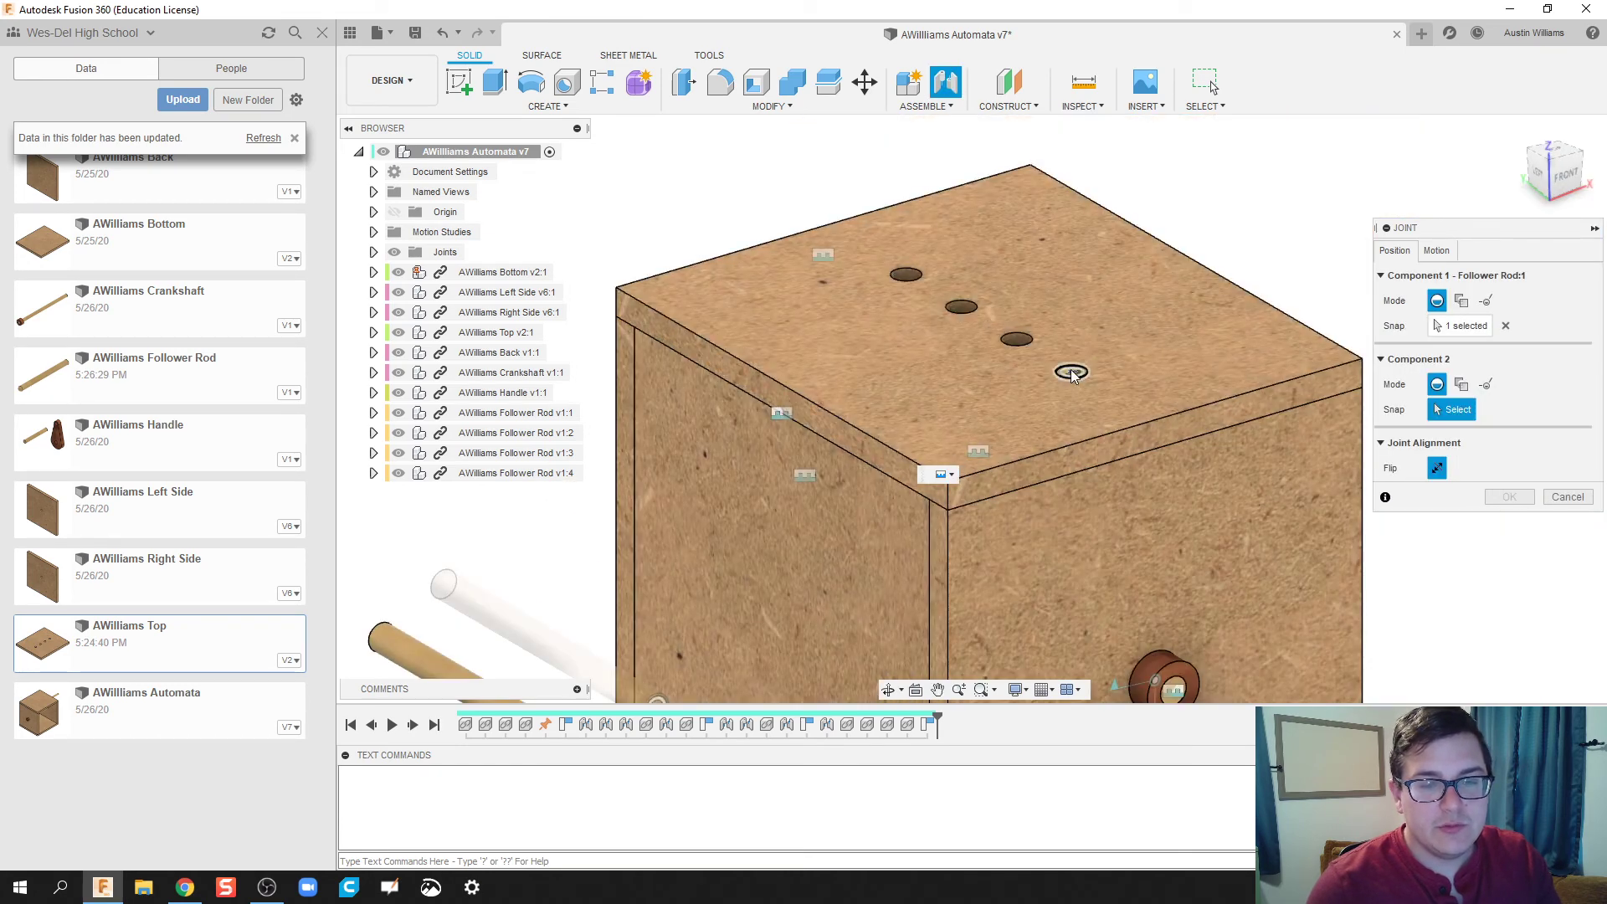
left_click(1075, 375)
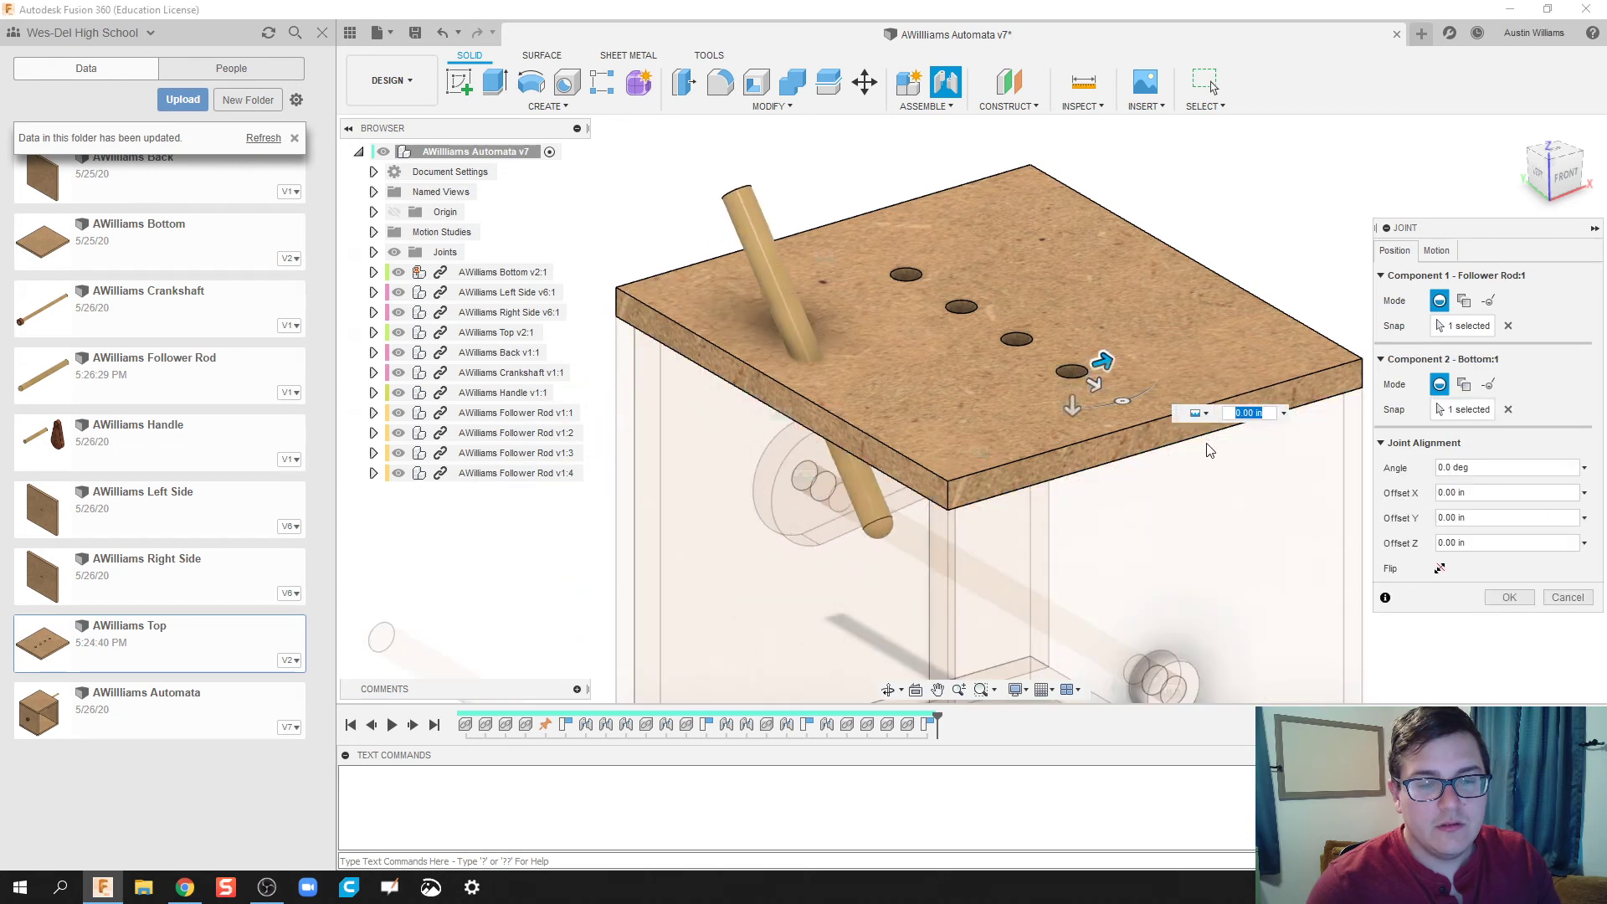
middle_click_drag(1322, 311, 1130, 360, "shift")
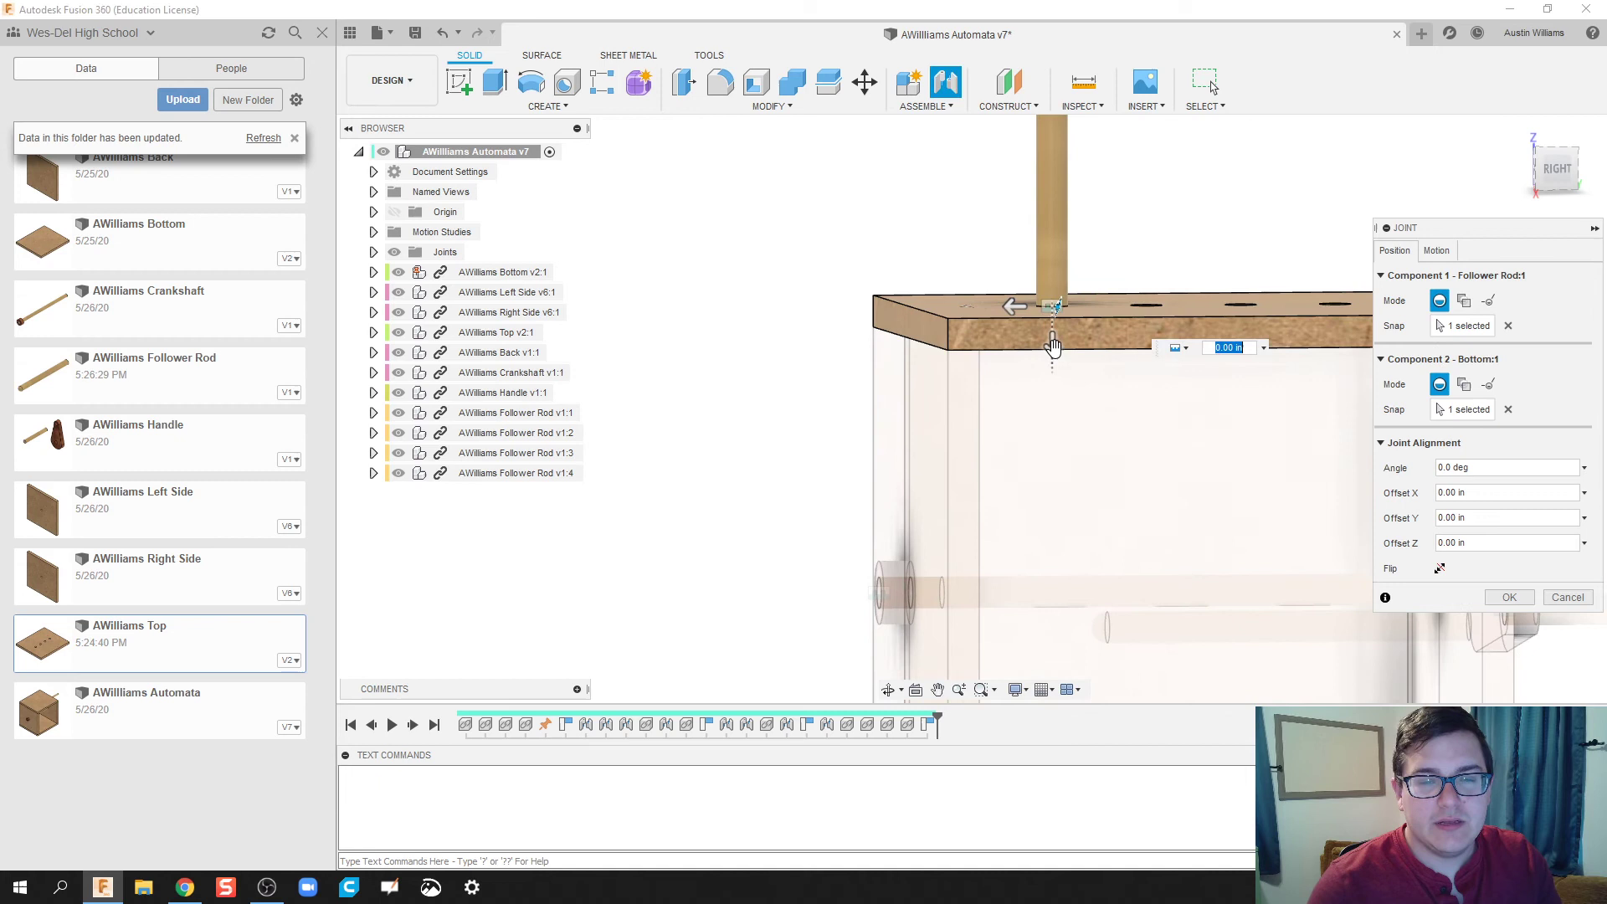
left_click_drag(1053, 345, 1056, 408)
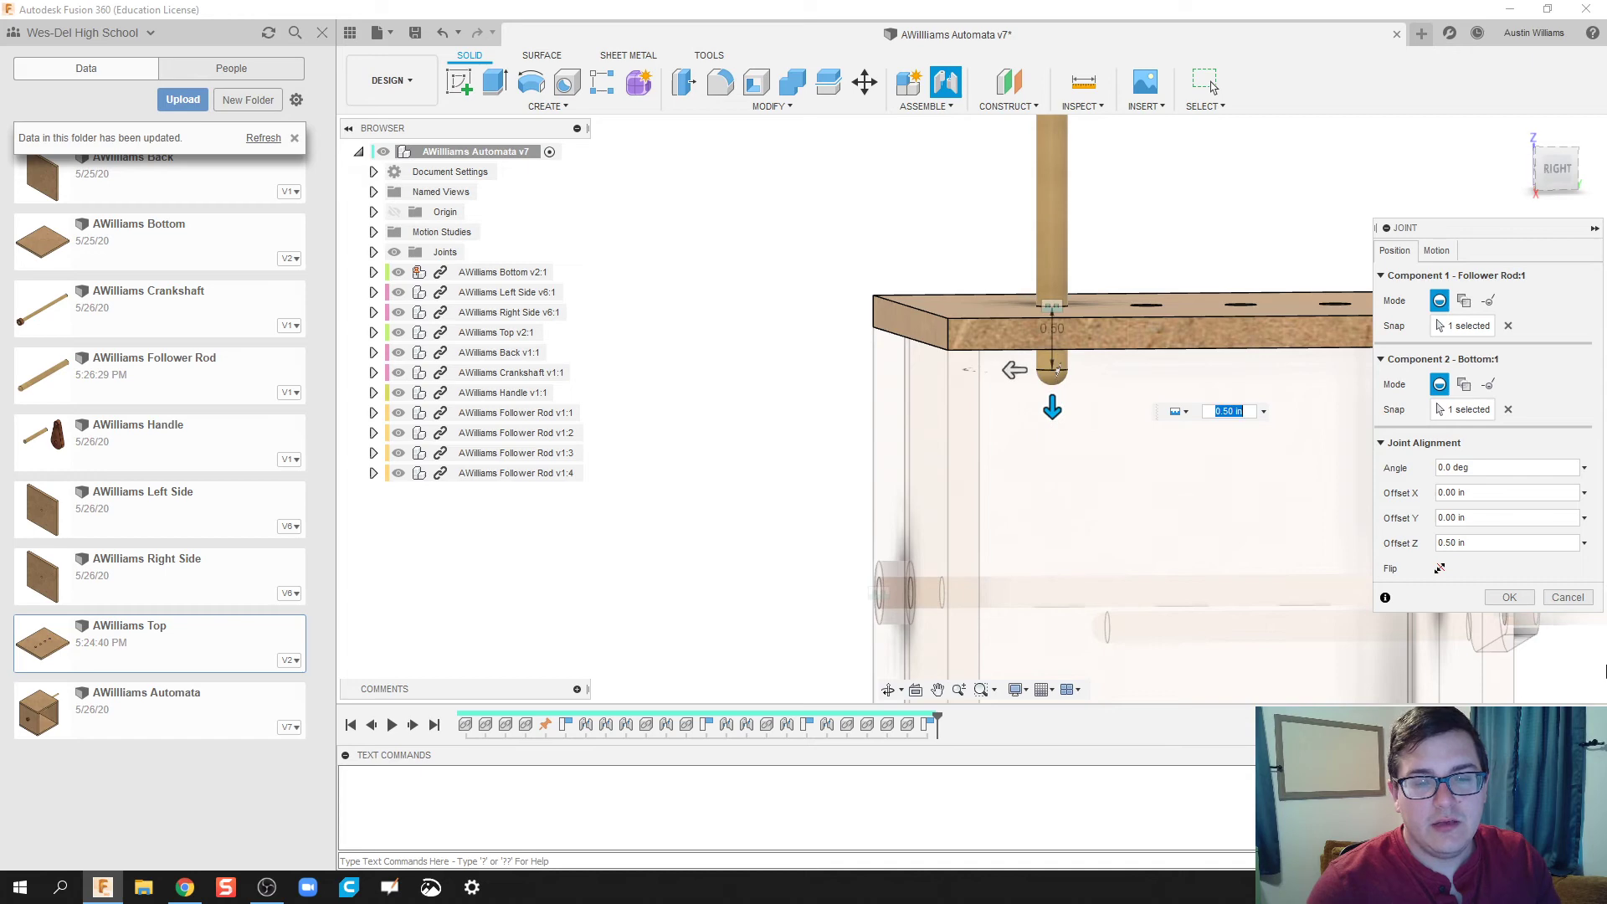
left_click(1507, 596)
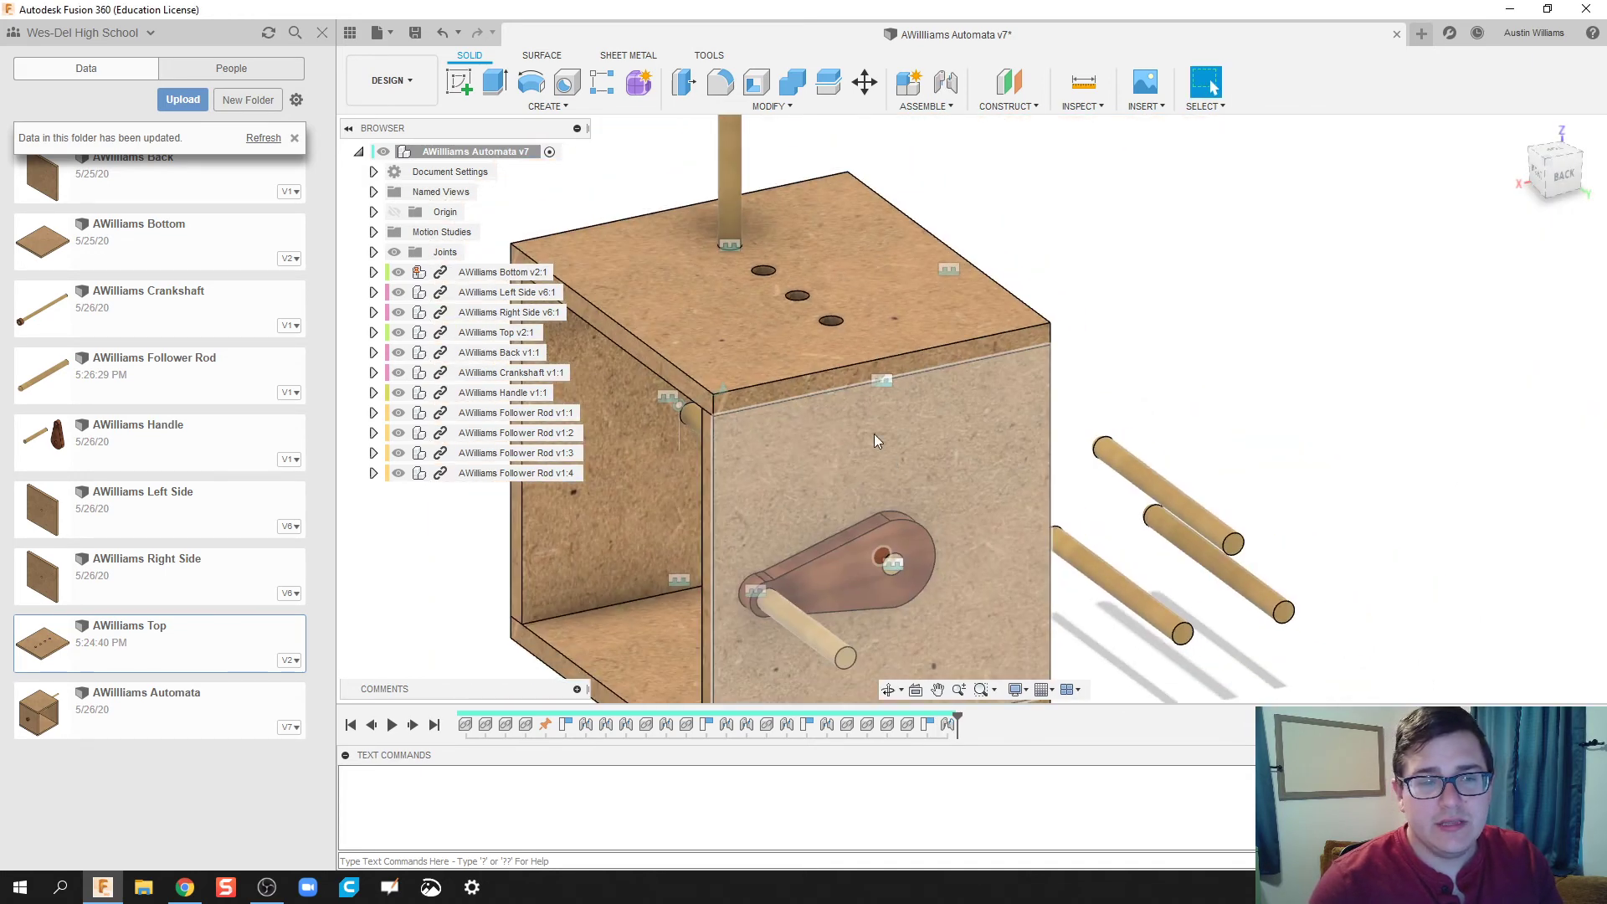
left_click(735, 242)
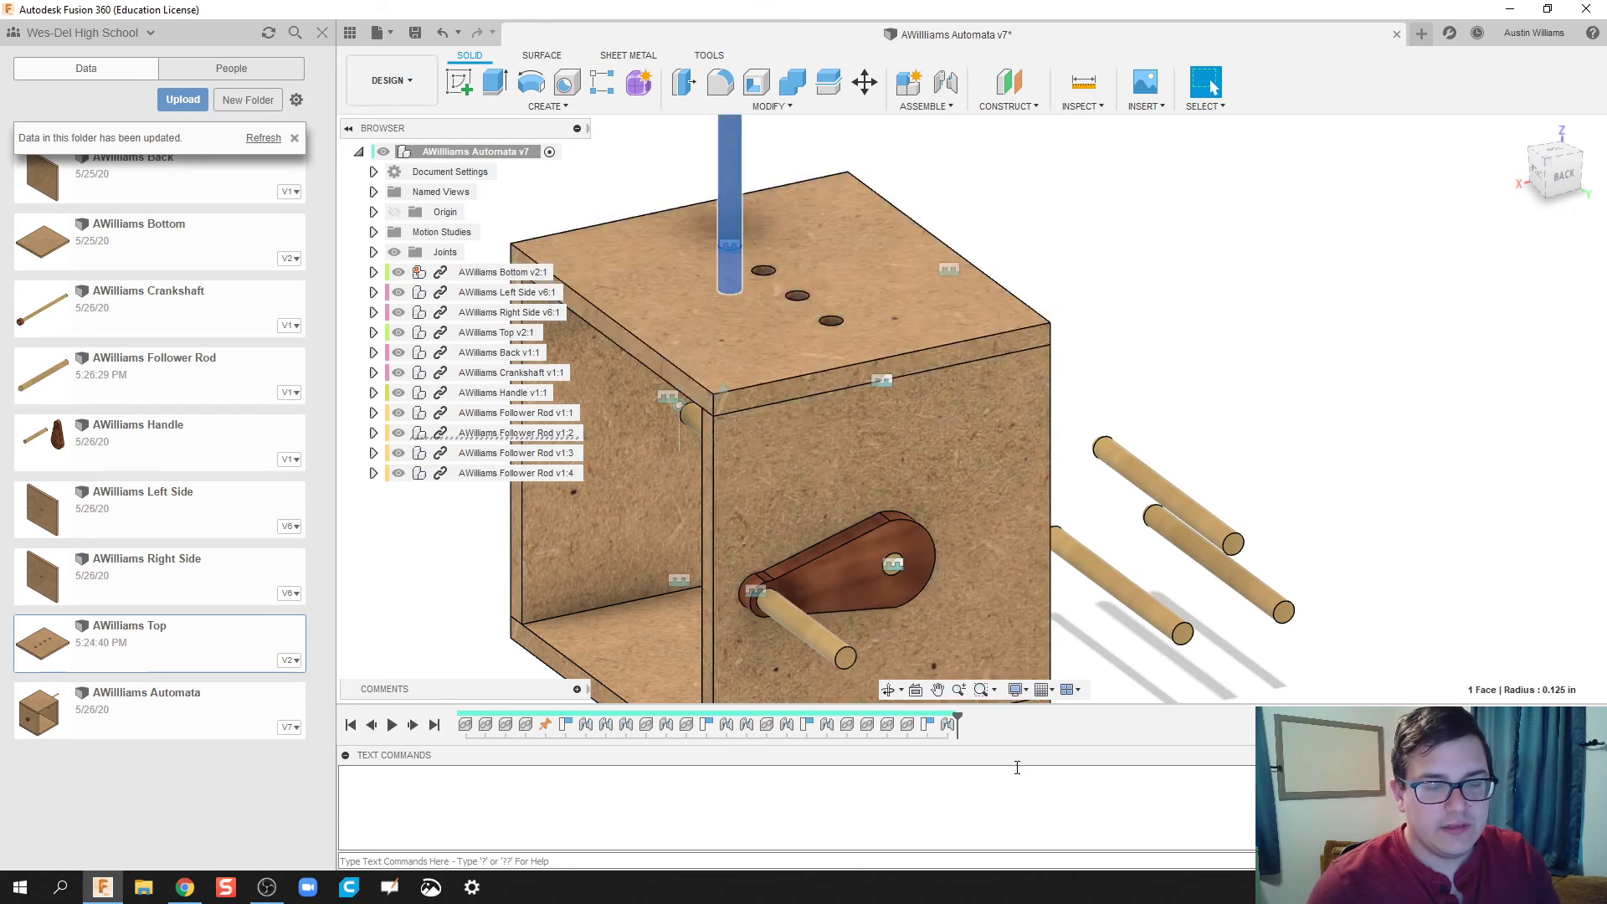
Edit the rod's joint from the timeline and set its motion to Slider (Z Axis).
left_click(947, 725)
right_click(947, 725)
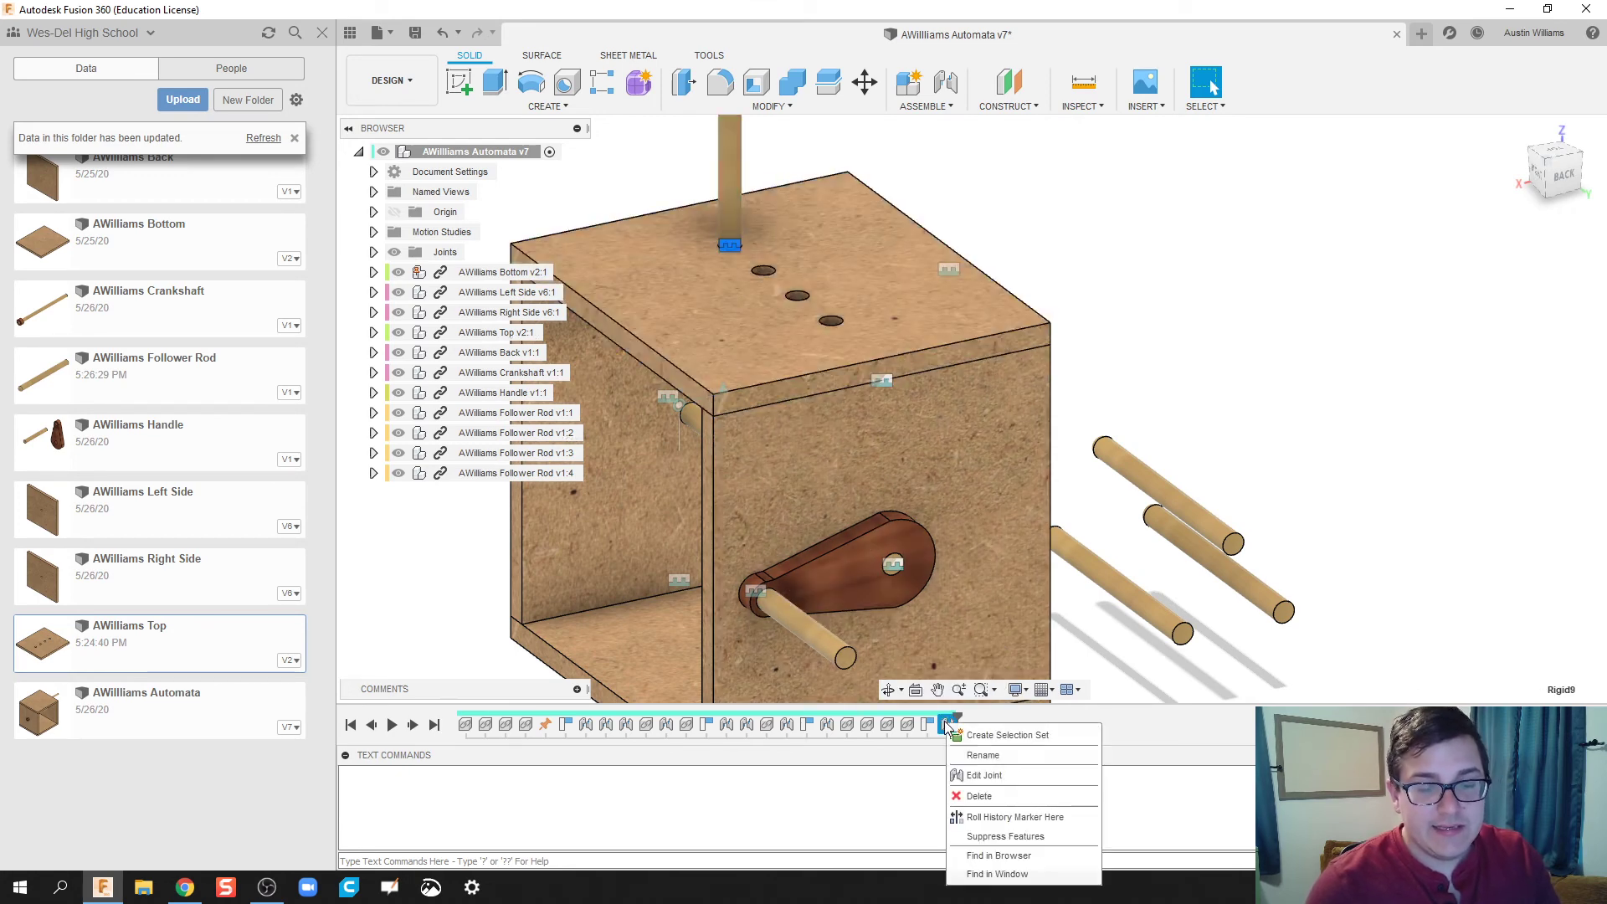
left_click(979, 775)
left_click(1438, 251)
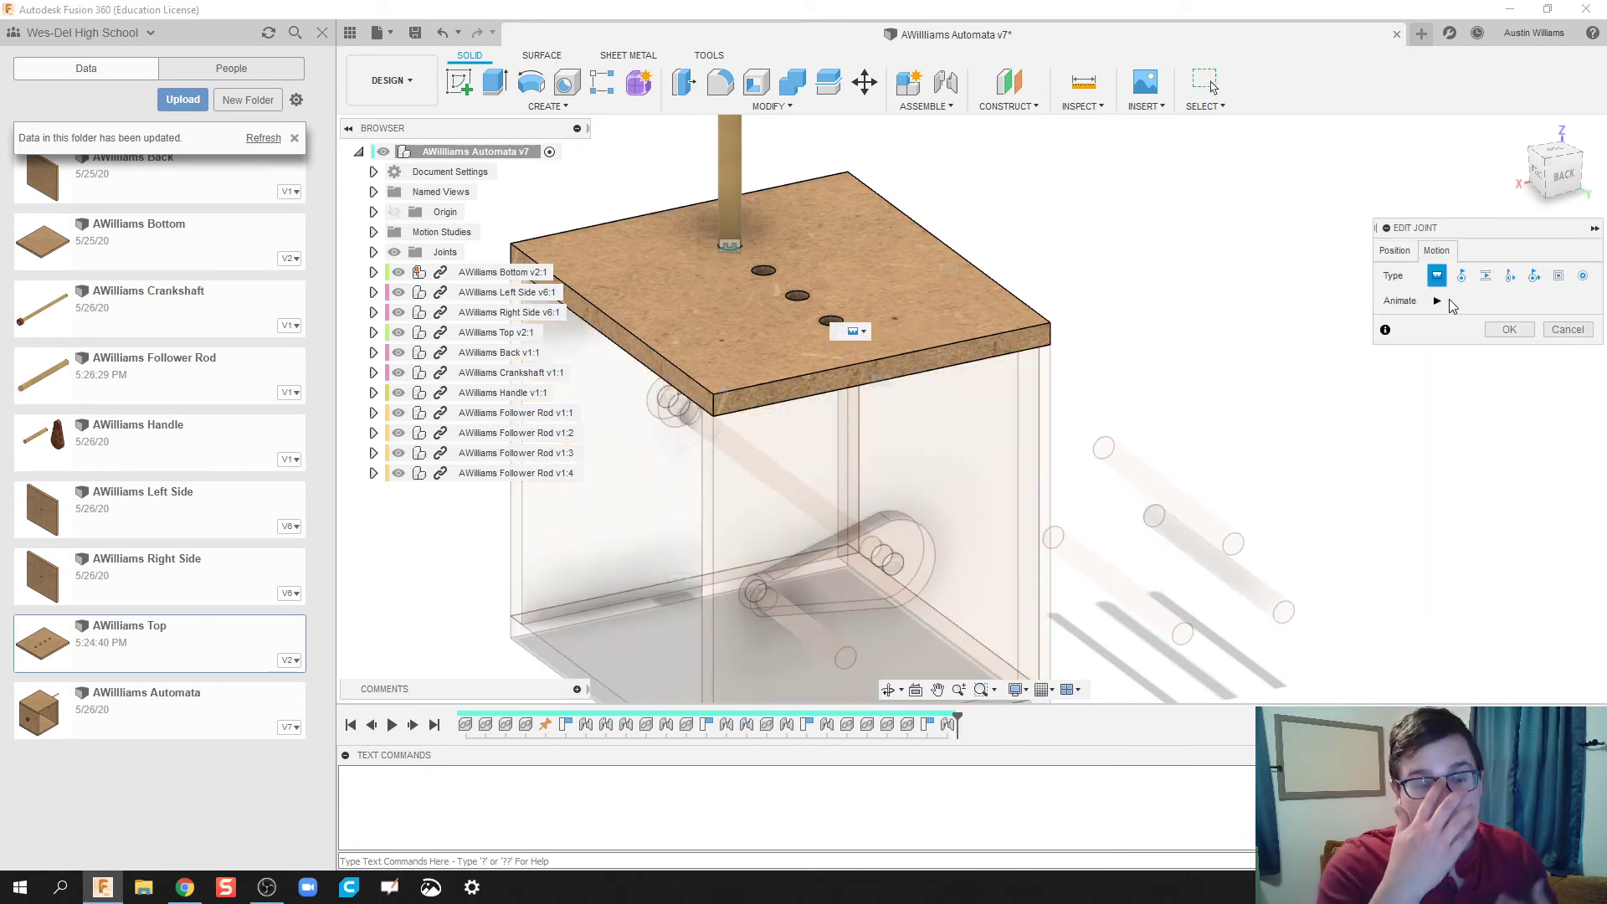
left_click(1486, 276)
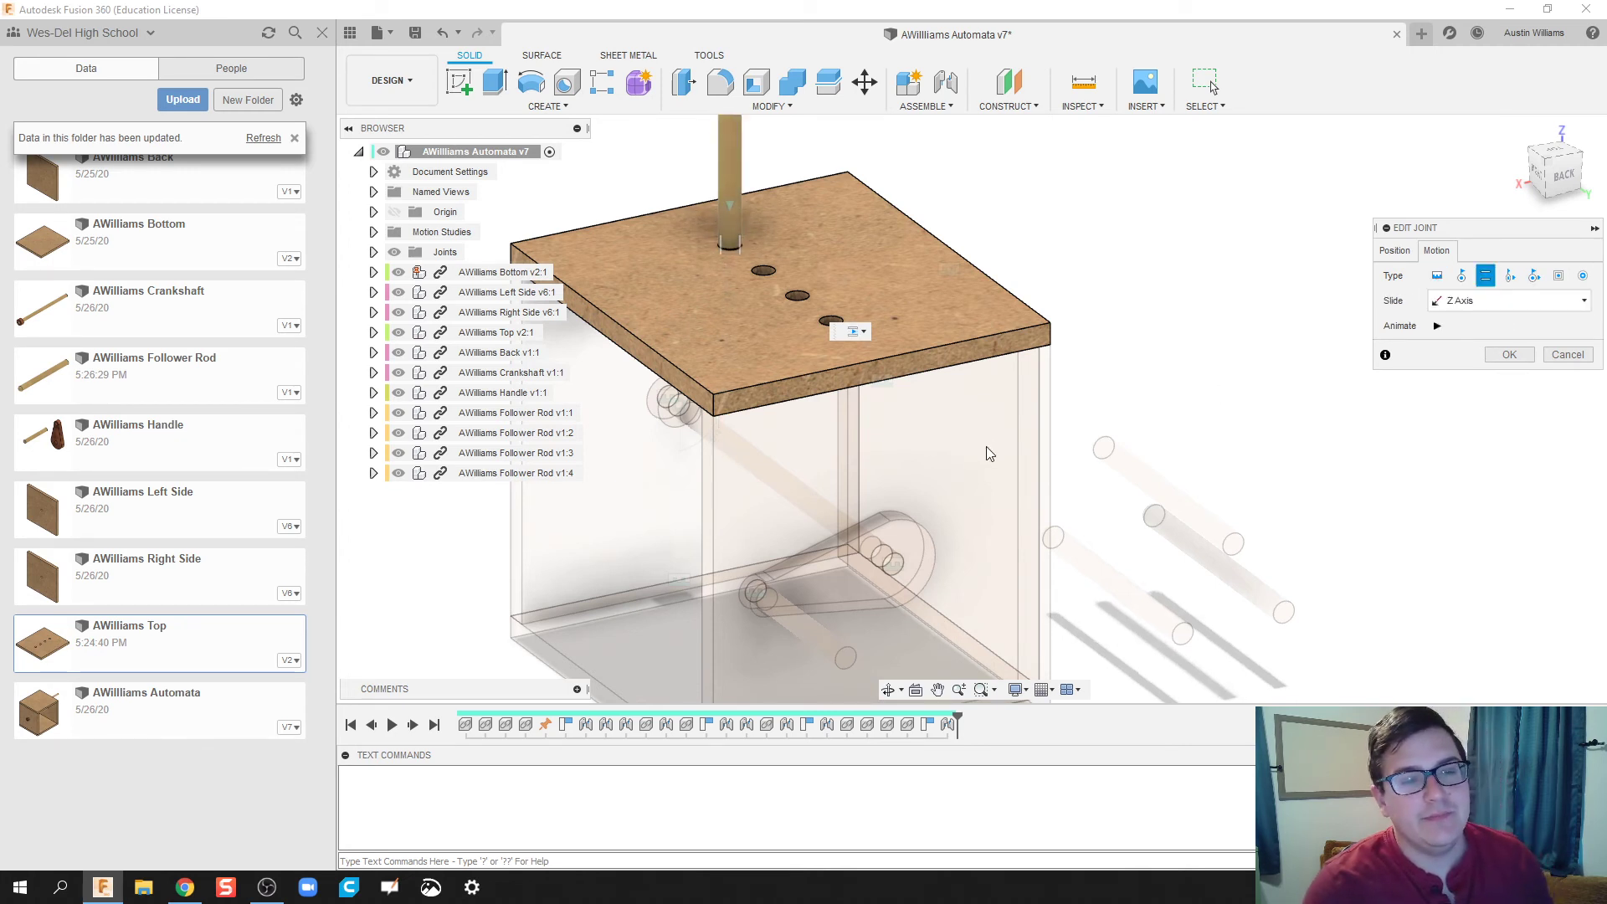
middle_click_drag(616, 525, 700, 494, "shift")
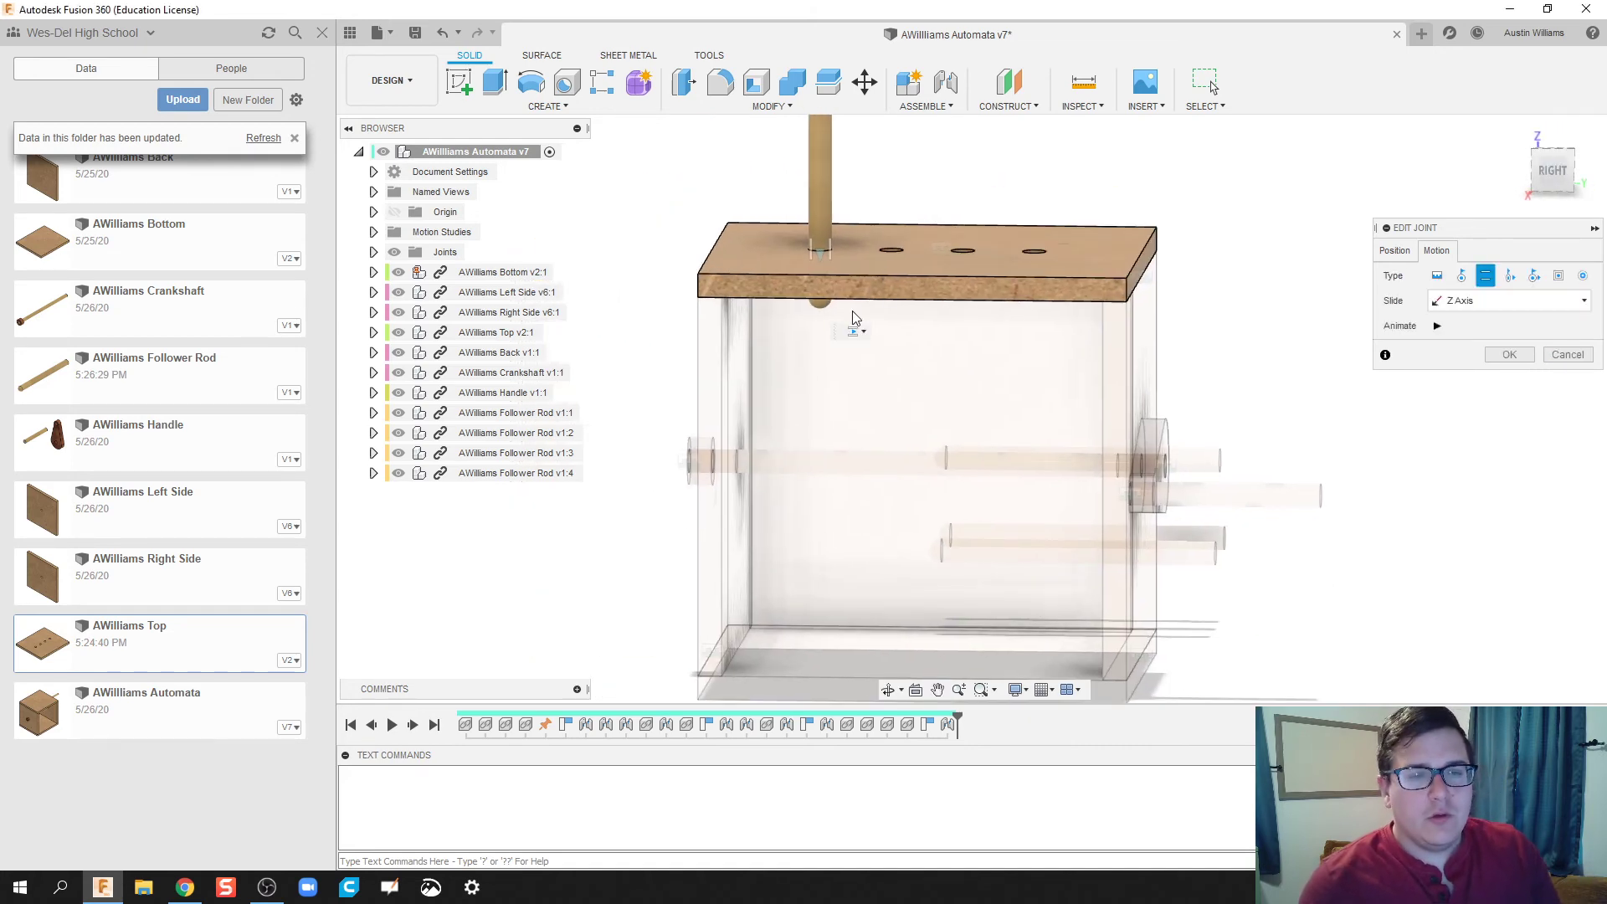
middle_click_drag(852, 318, 833, 206, "shift")
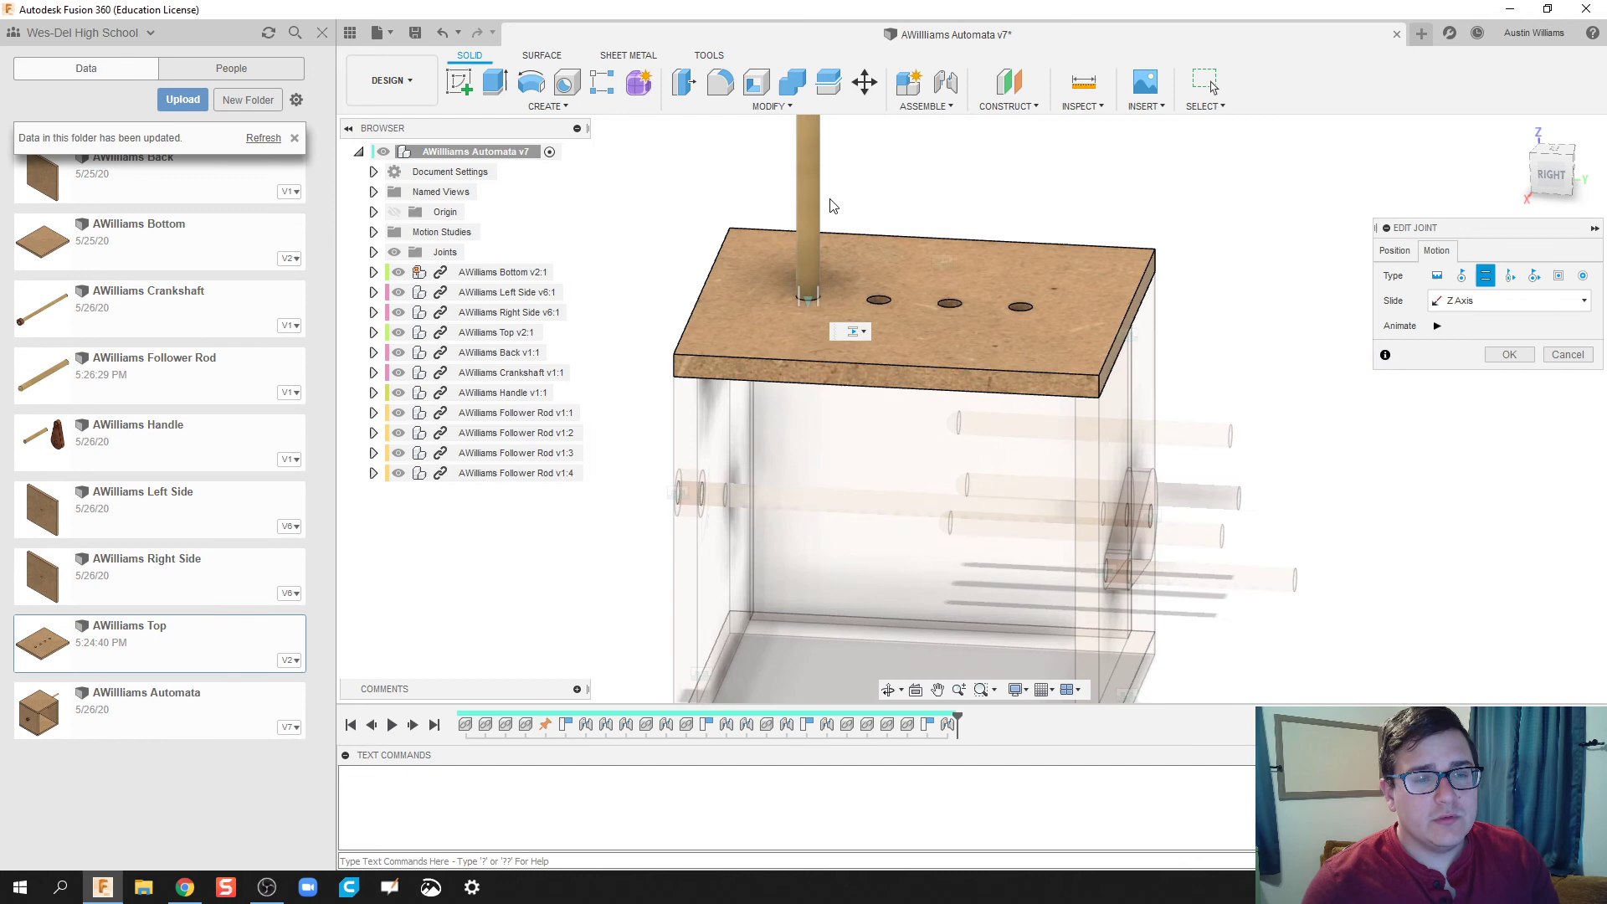
Change the joint's Z offset to 0.90 in and confirm the edit.
left_click(1393, 251)
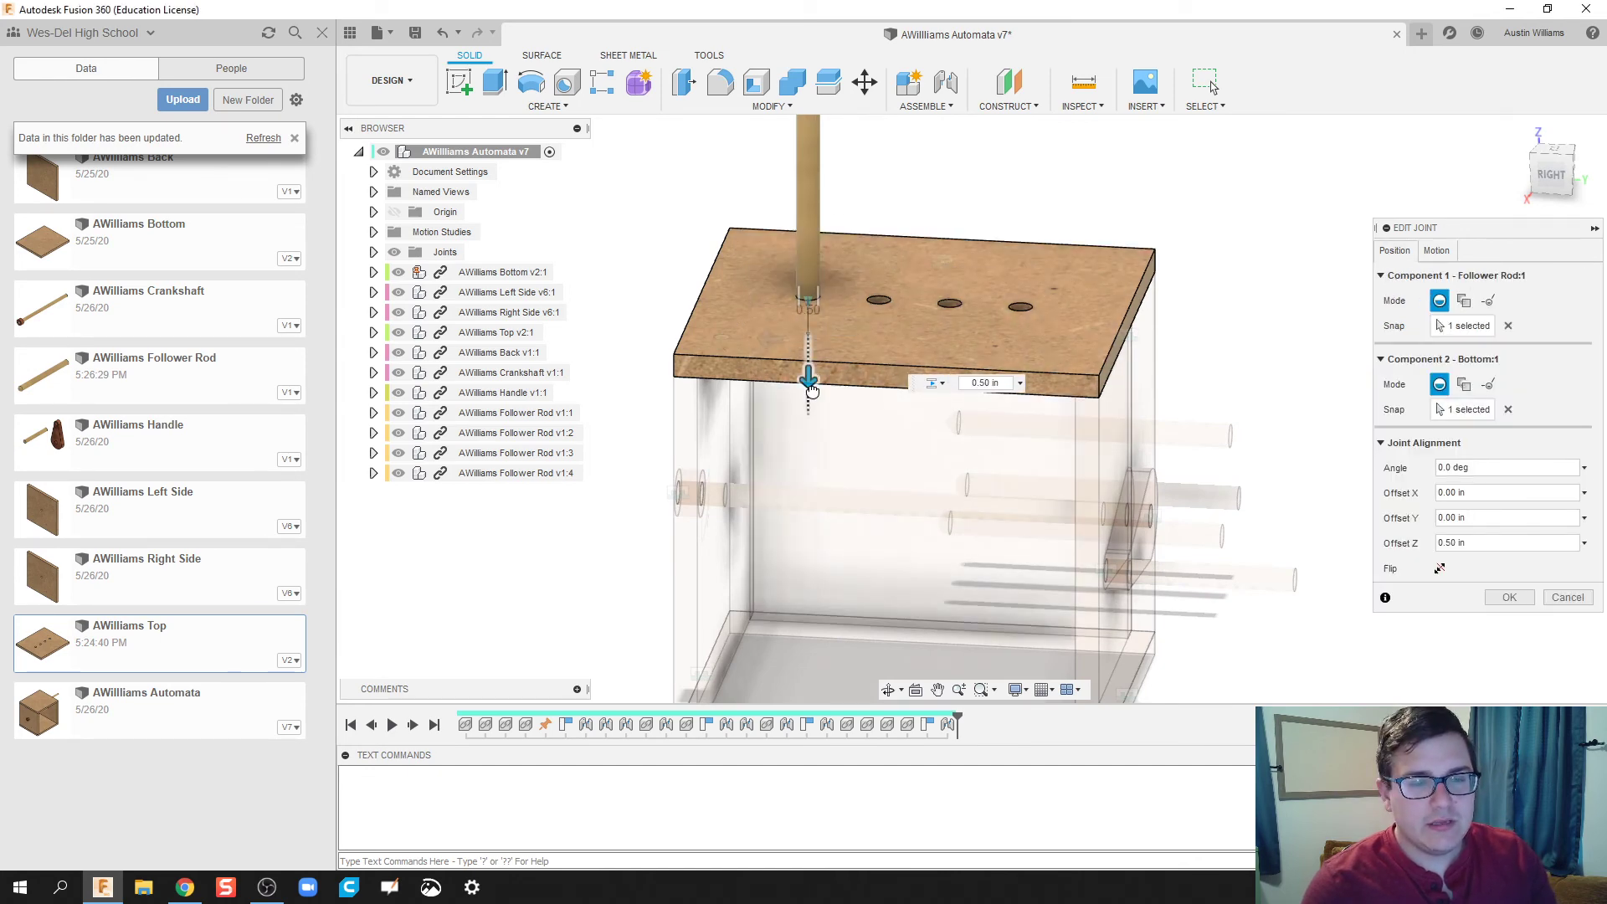
left_click_drag(808, 378, 813, 418)
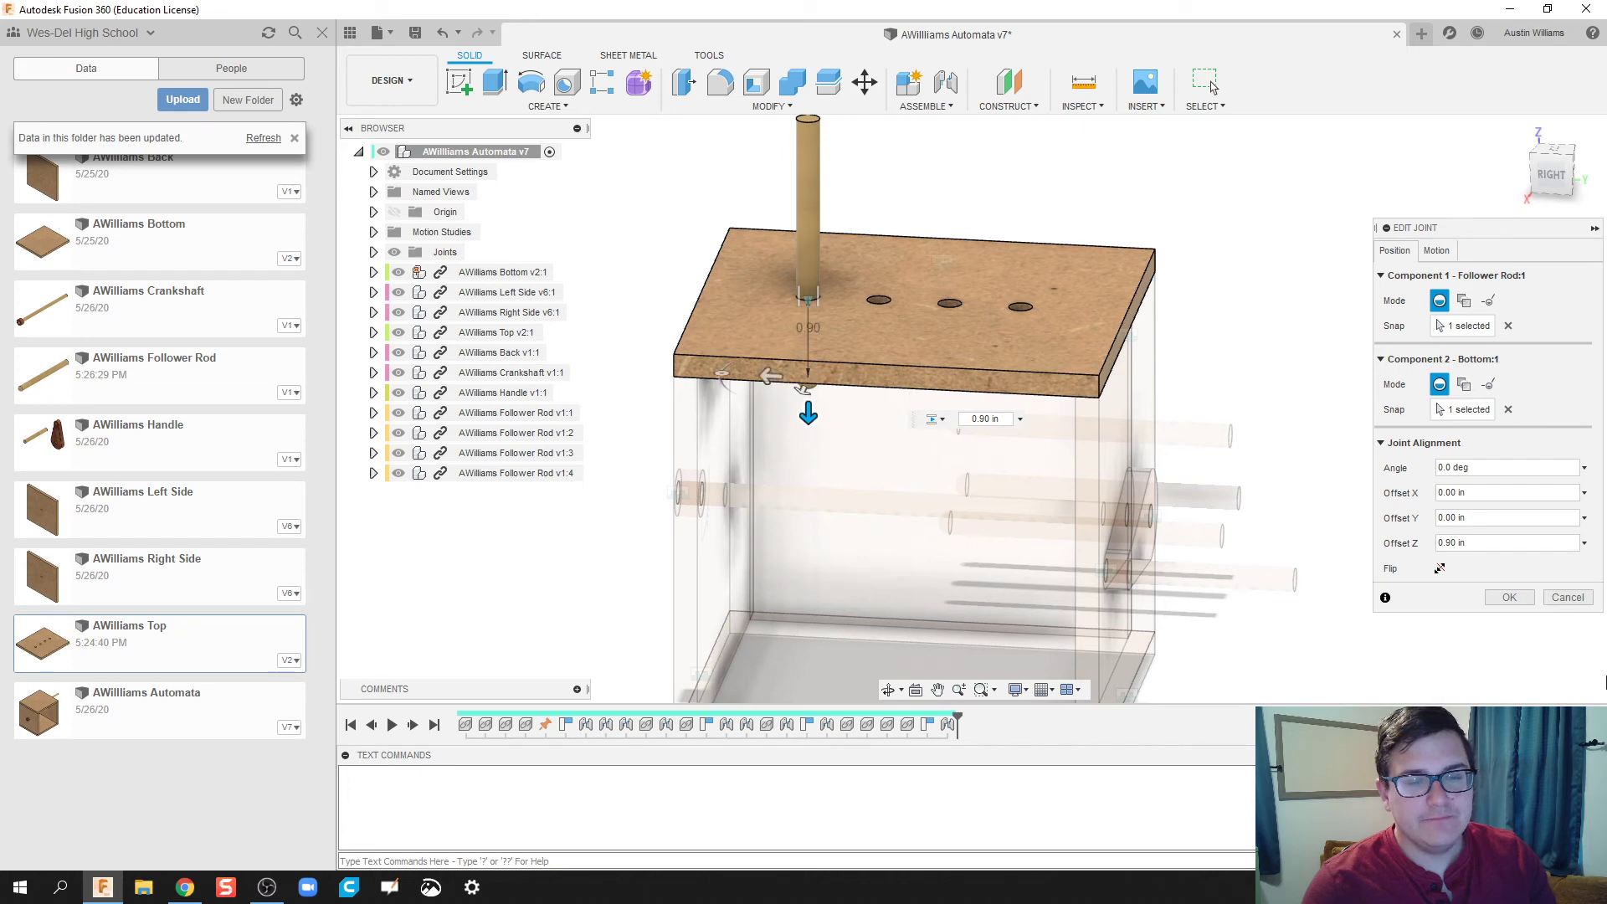
left_click(1508, 598)
scroll(1323, 456, "up", 5)
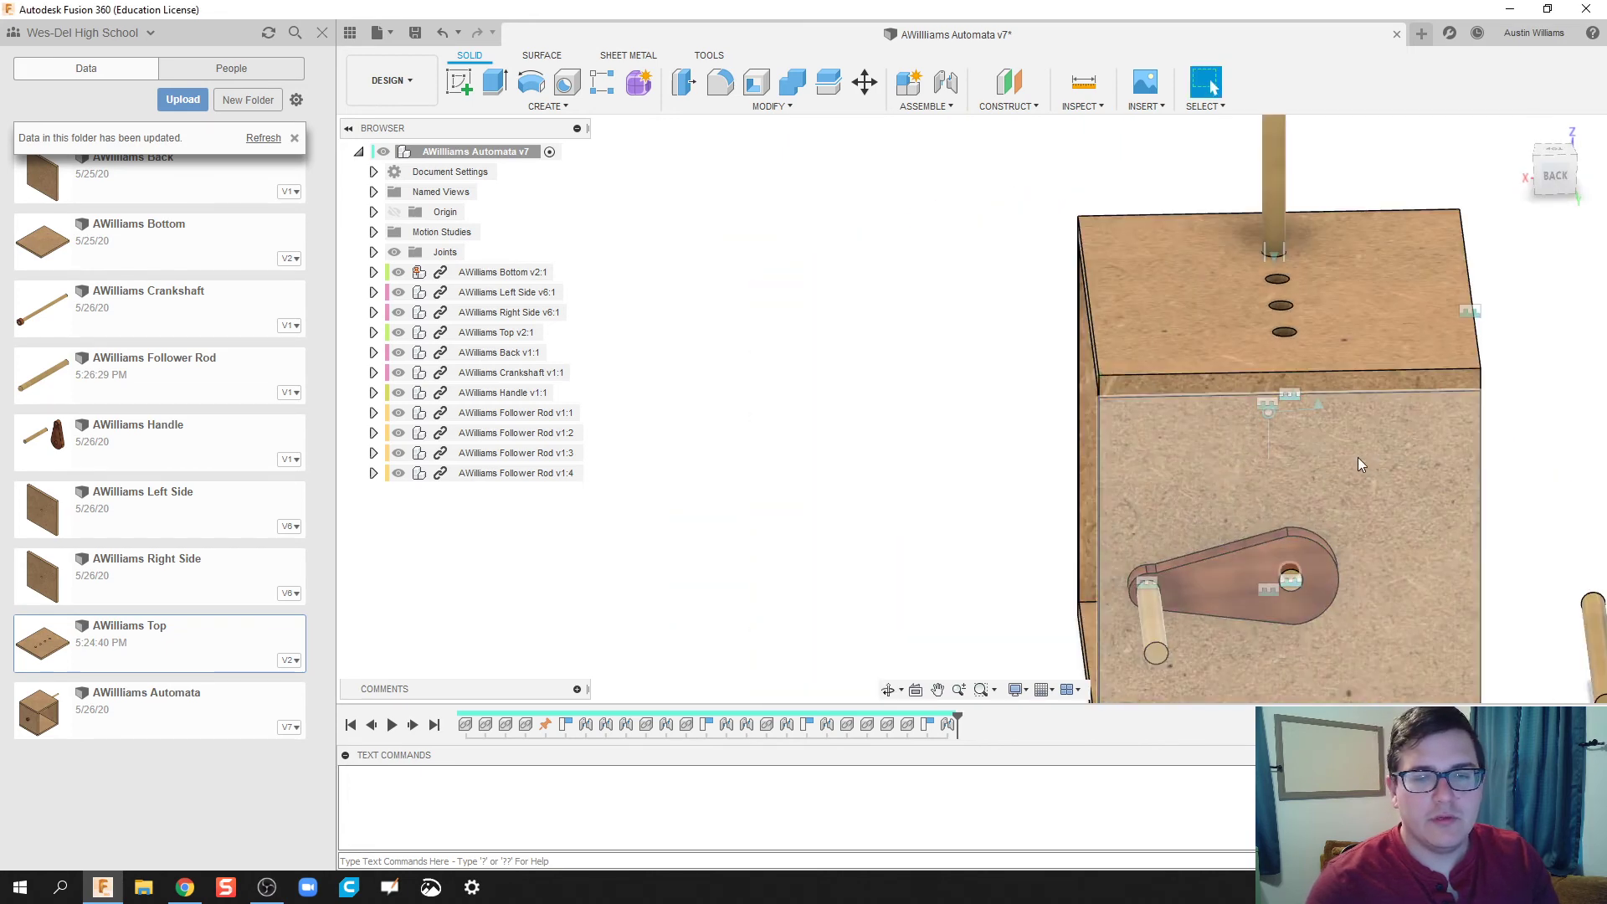
middle_click_drag(1357, 457, 992, 333, "shift")
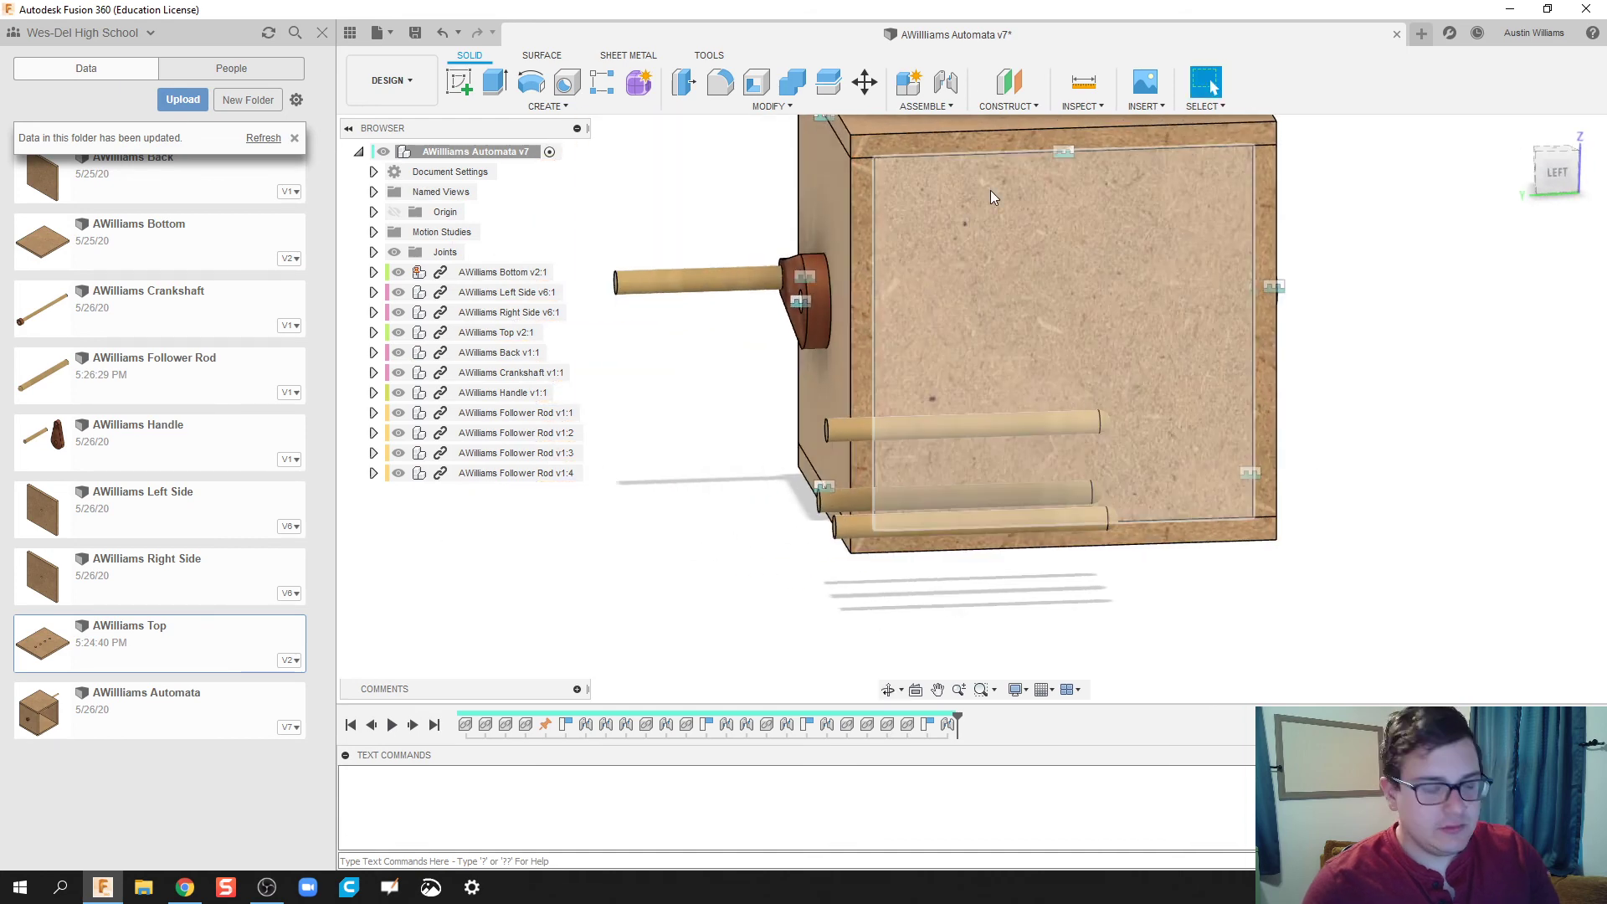
Begin a joint on the next rod with the J shortcut, then cancel the false start.
key("j")
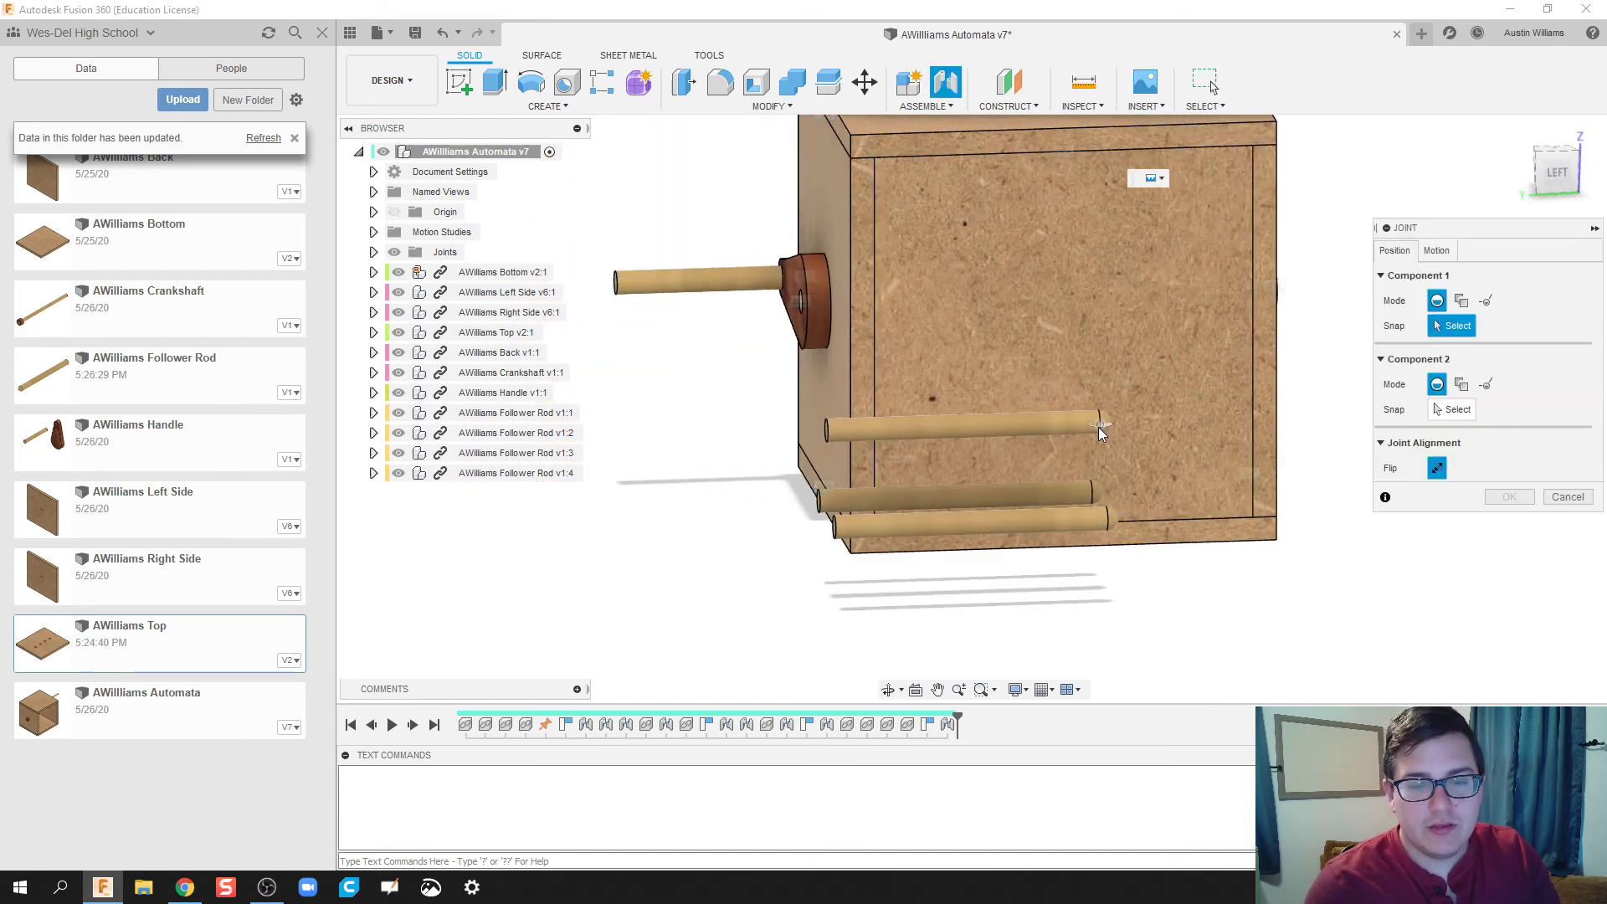
middle_click_drag(1103, 425, 918, 403, "shift")
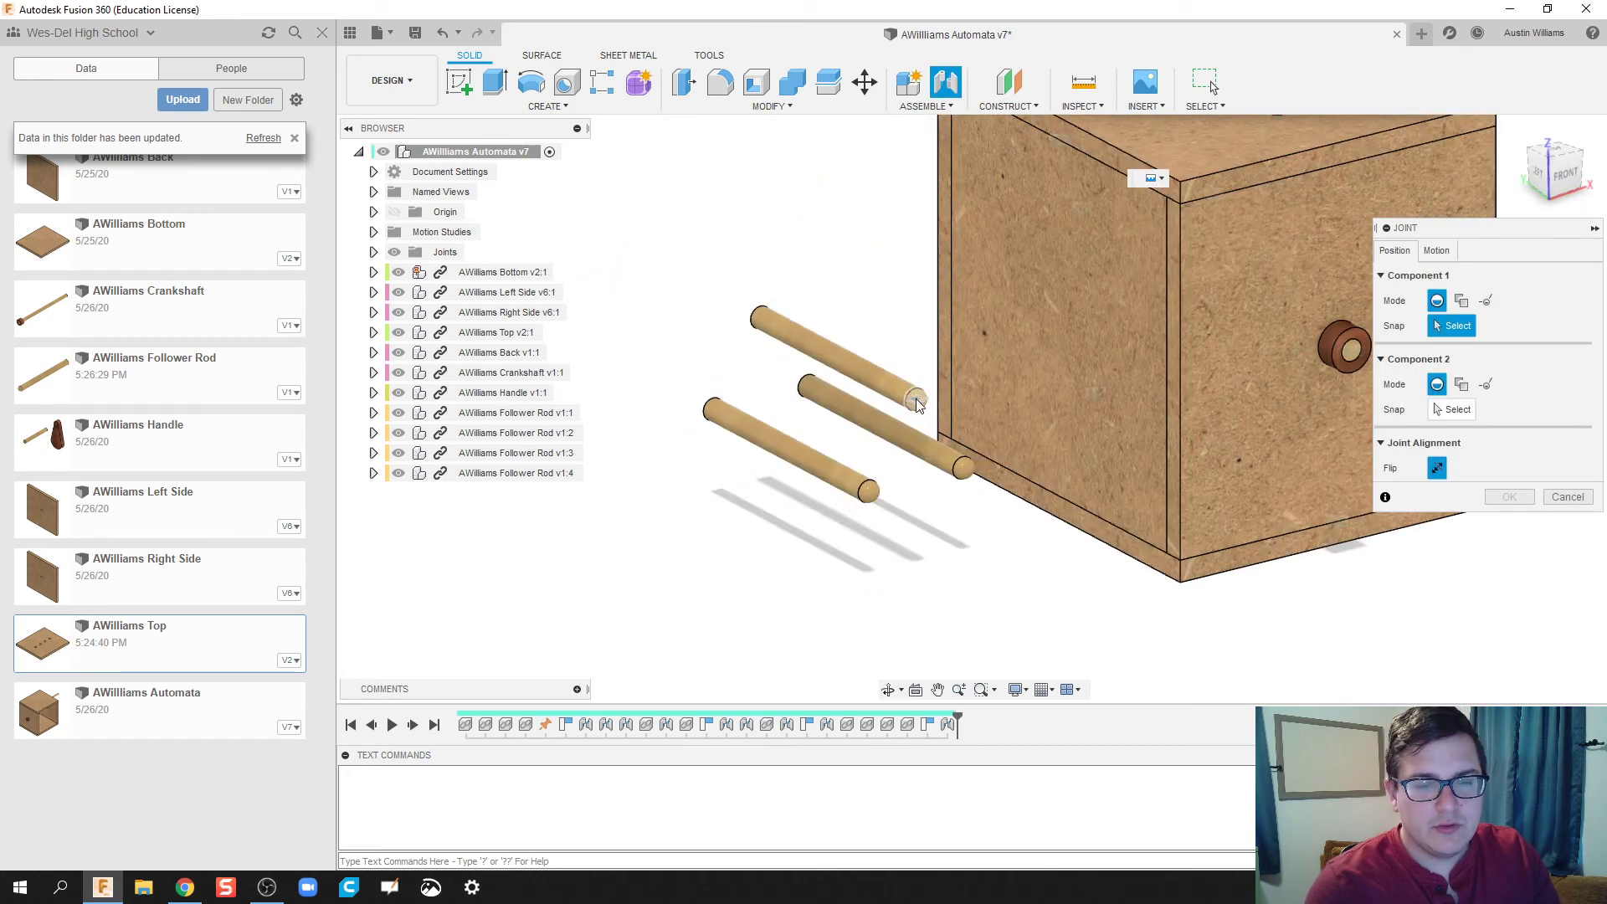
left_click(912, 411)
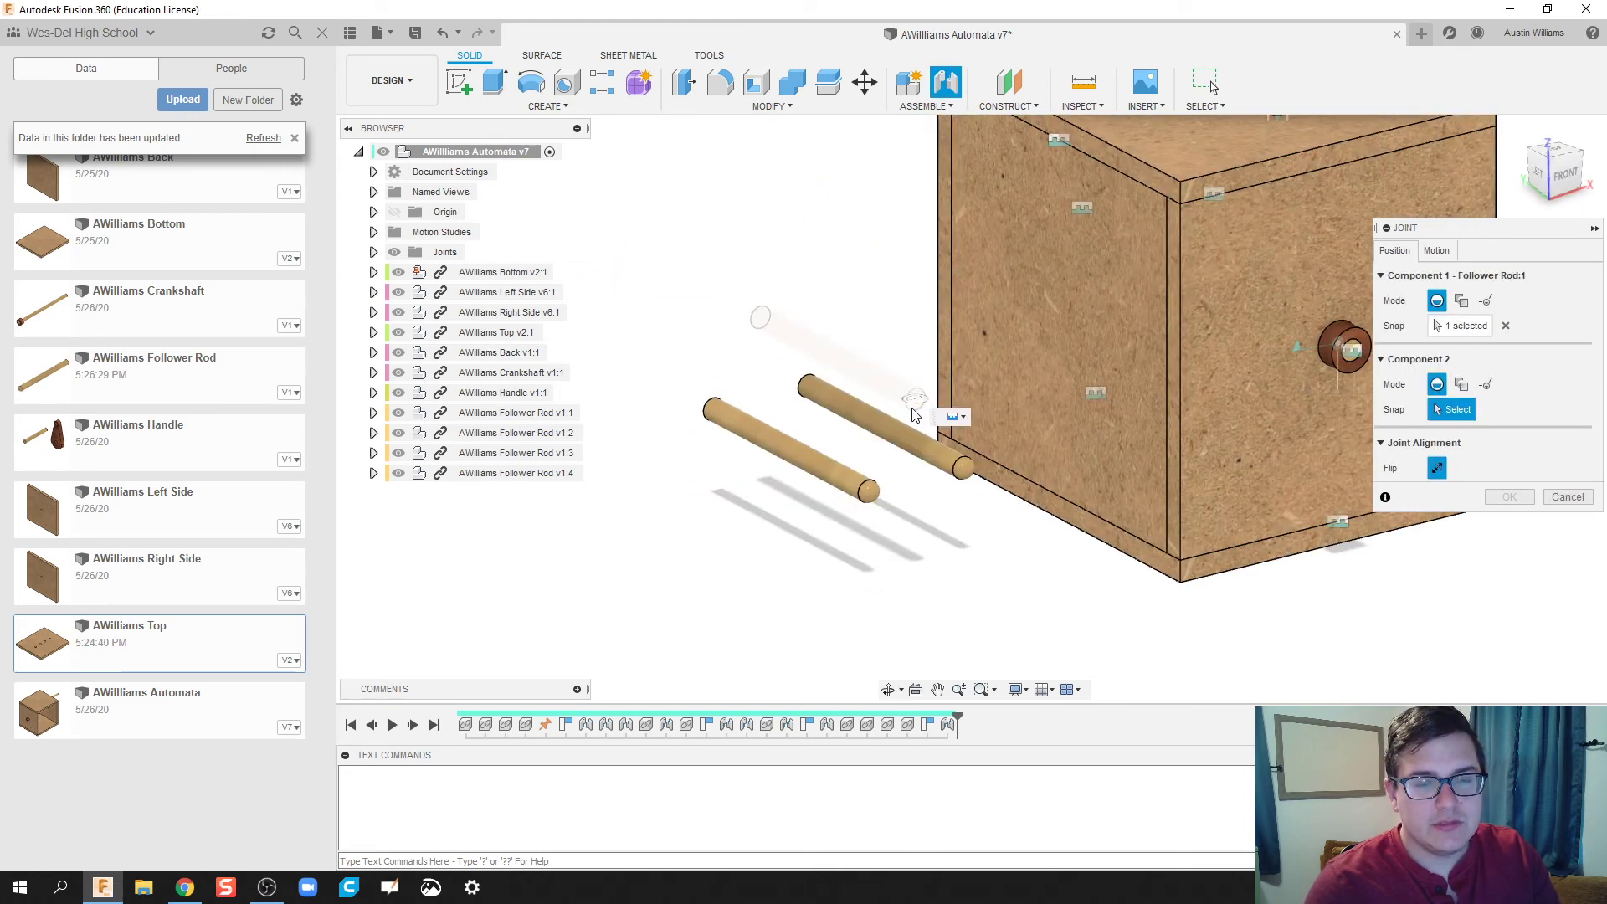
key("Escape")
scroll(917, 419, "up", 3)
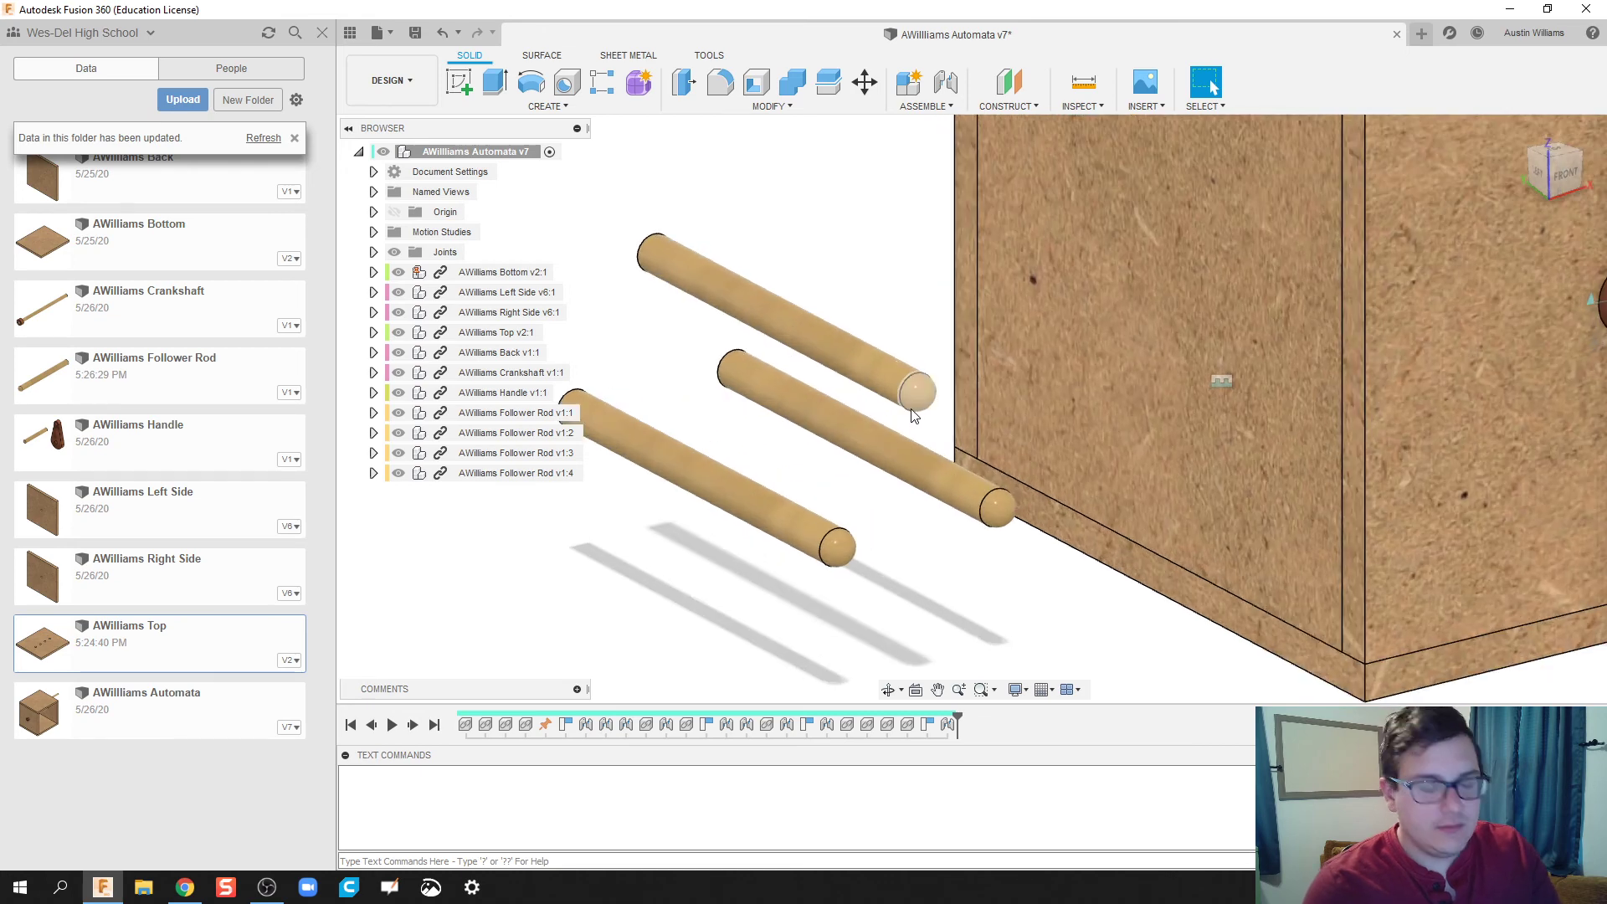
Joint the second rod's end to a hole in the top panel.
key("j")
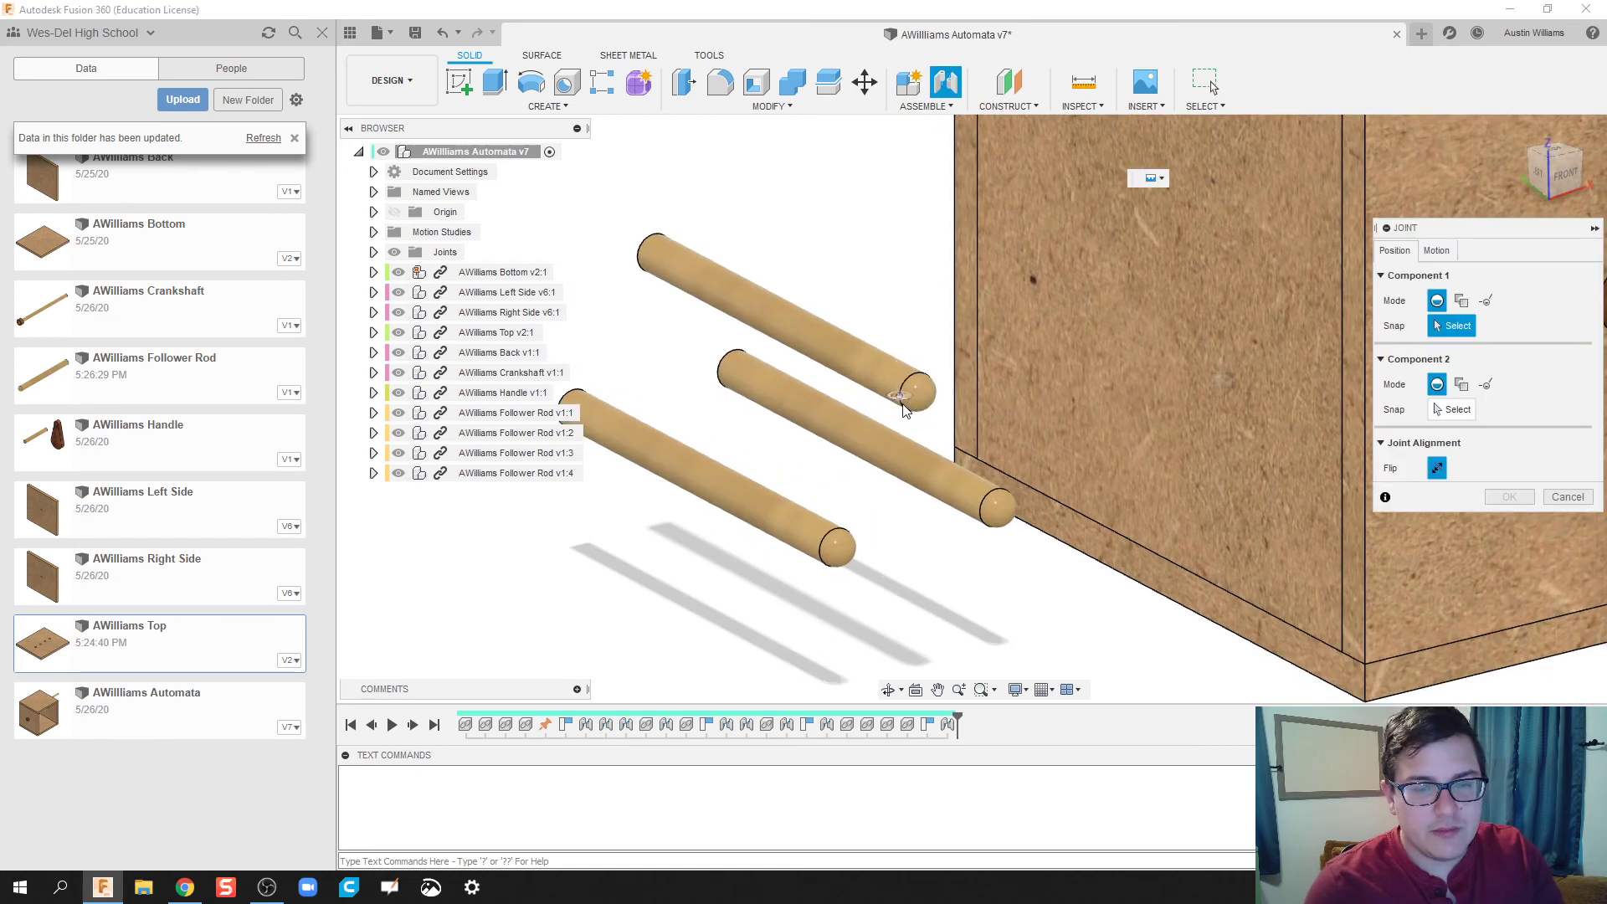
left_click(914, 396)
scroll(1028, 439, "down", 3)
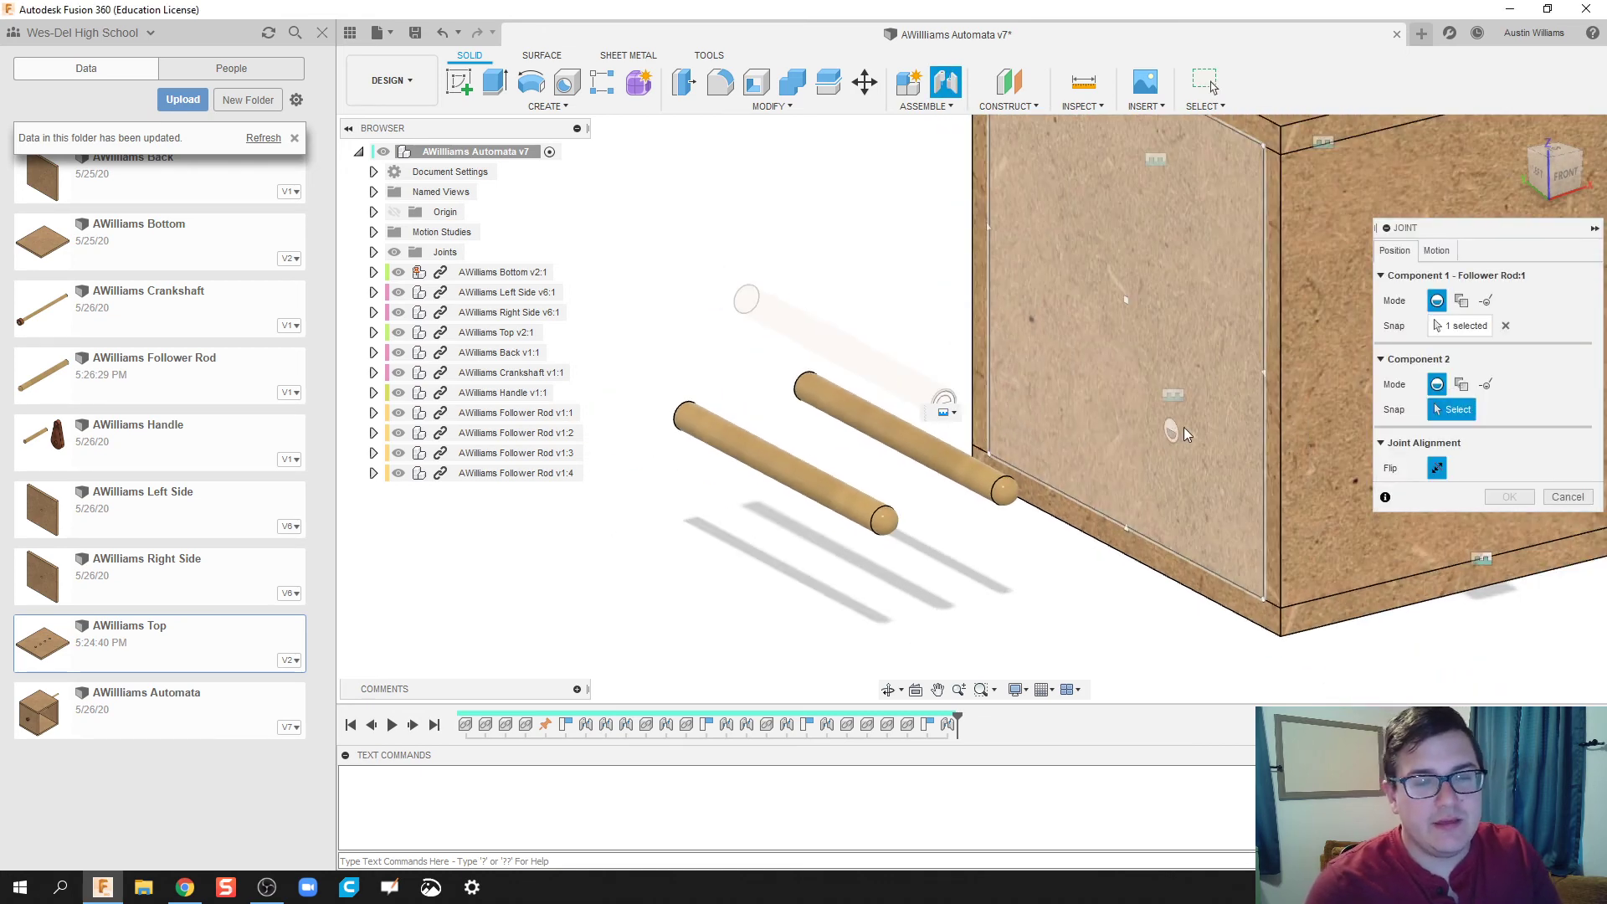
scroll(1229, 426, "down", 4)
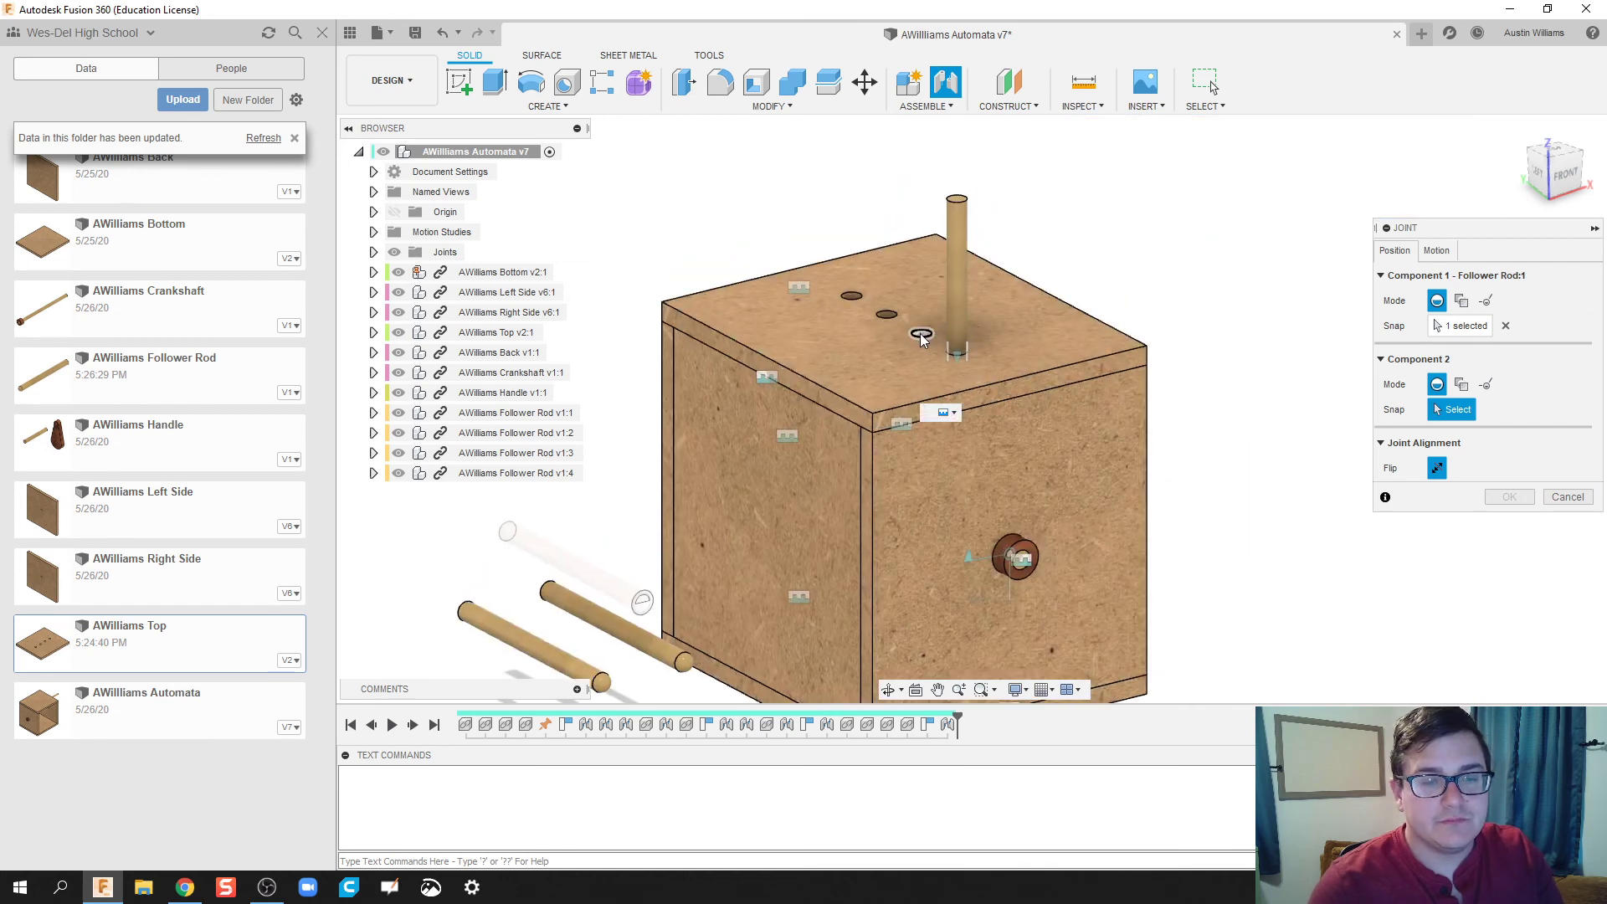
left_click(922, 335)
middle_click_drag(1238, 365, 469, 452, "shift")
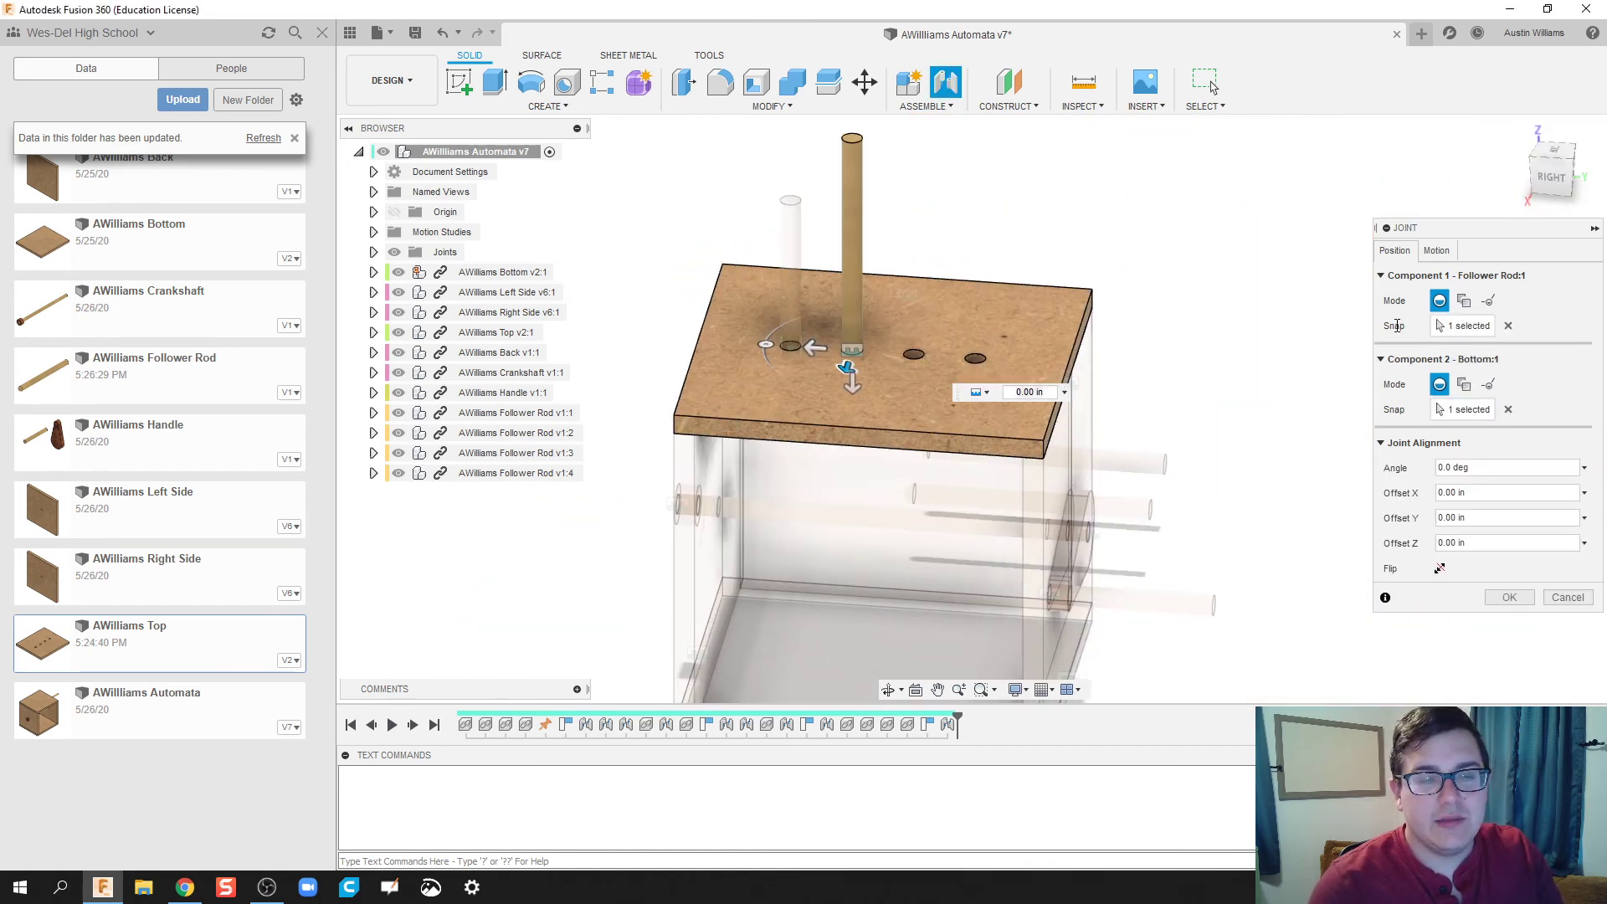
Make this joint a Slider lowered 0.90 in into the top panel and confirm it.
left_click(1436, 251)
left_click(1487, 277)
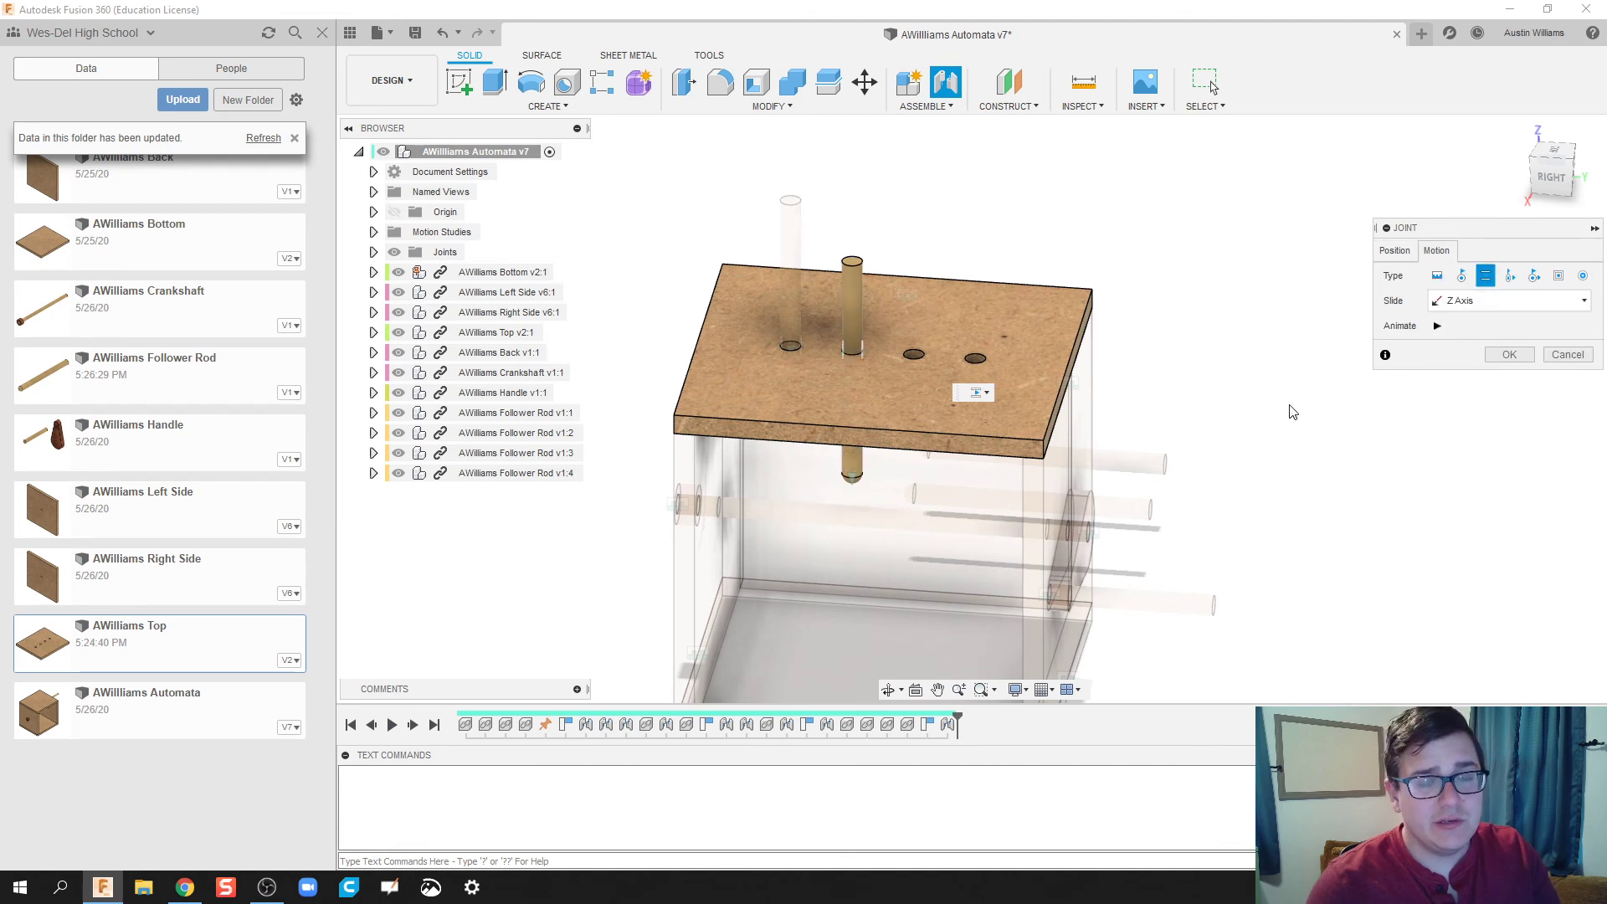
left_click(1395, 251)
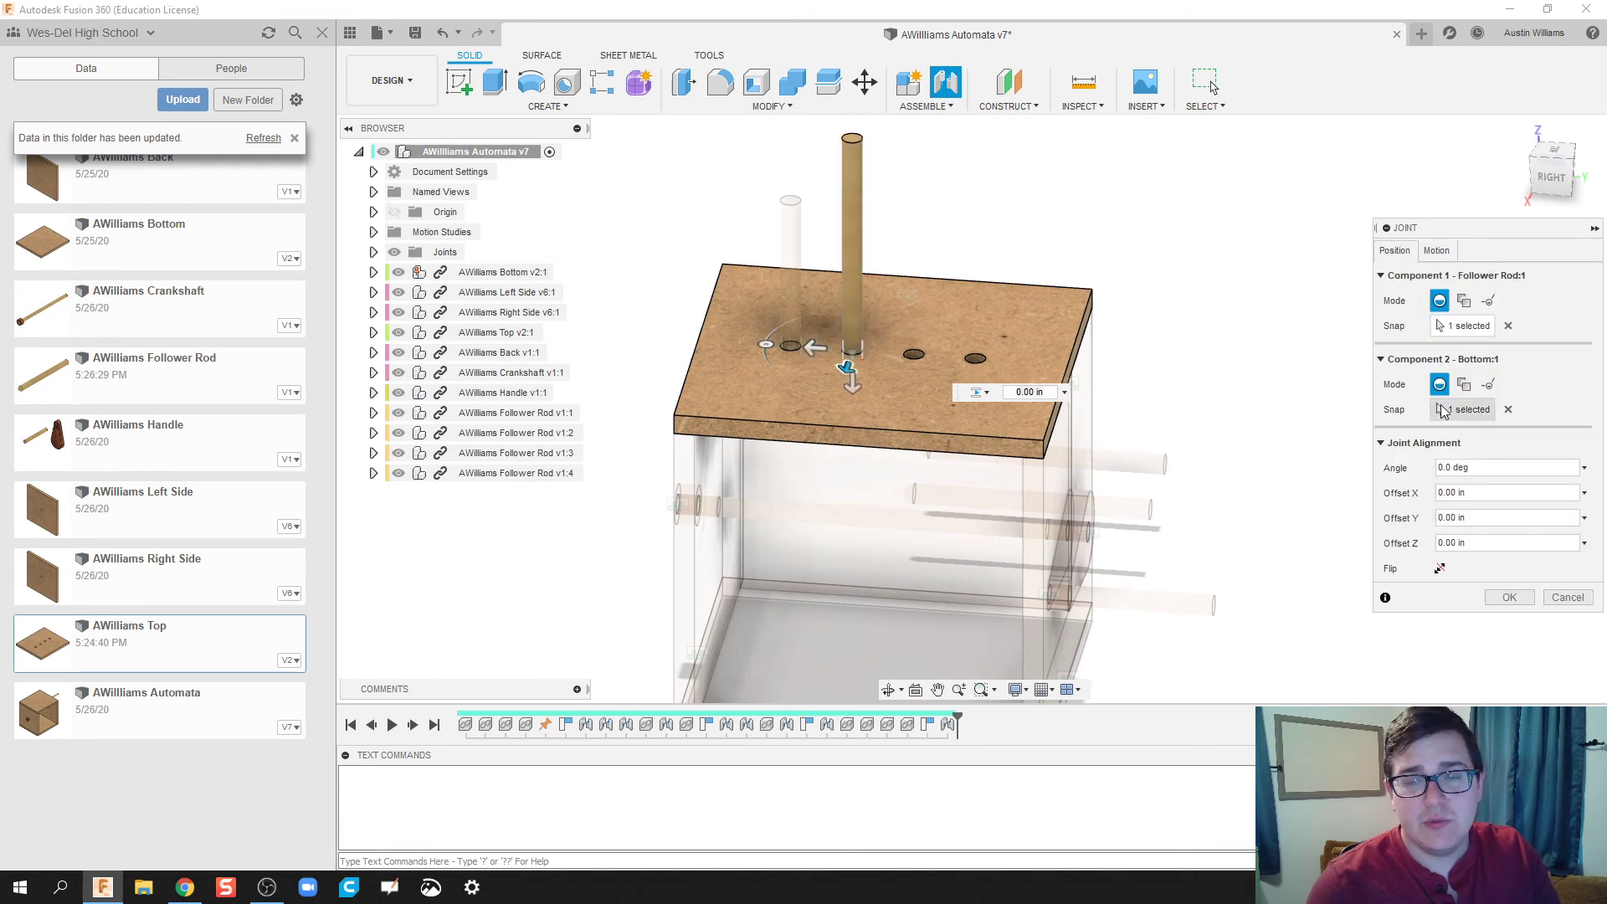
left_click_drag(862, 379, 855, 455)
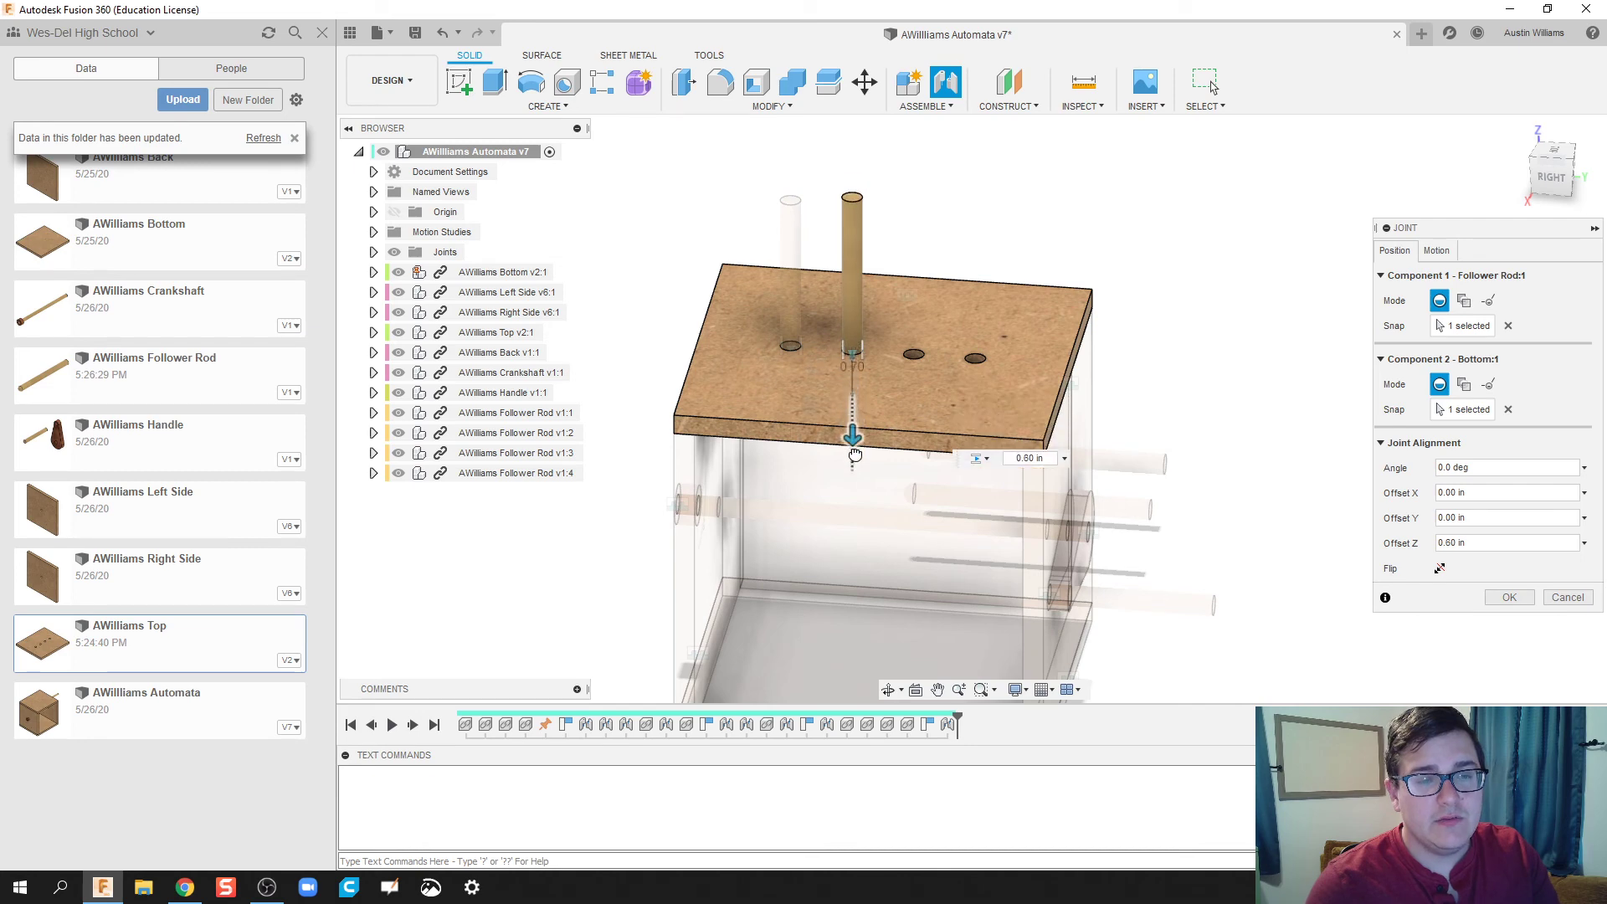
left_click(1497, 595)
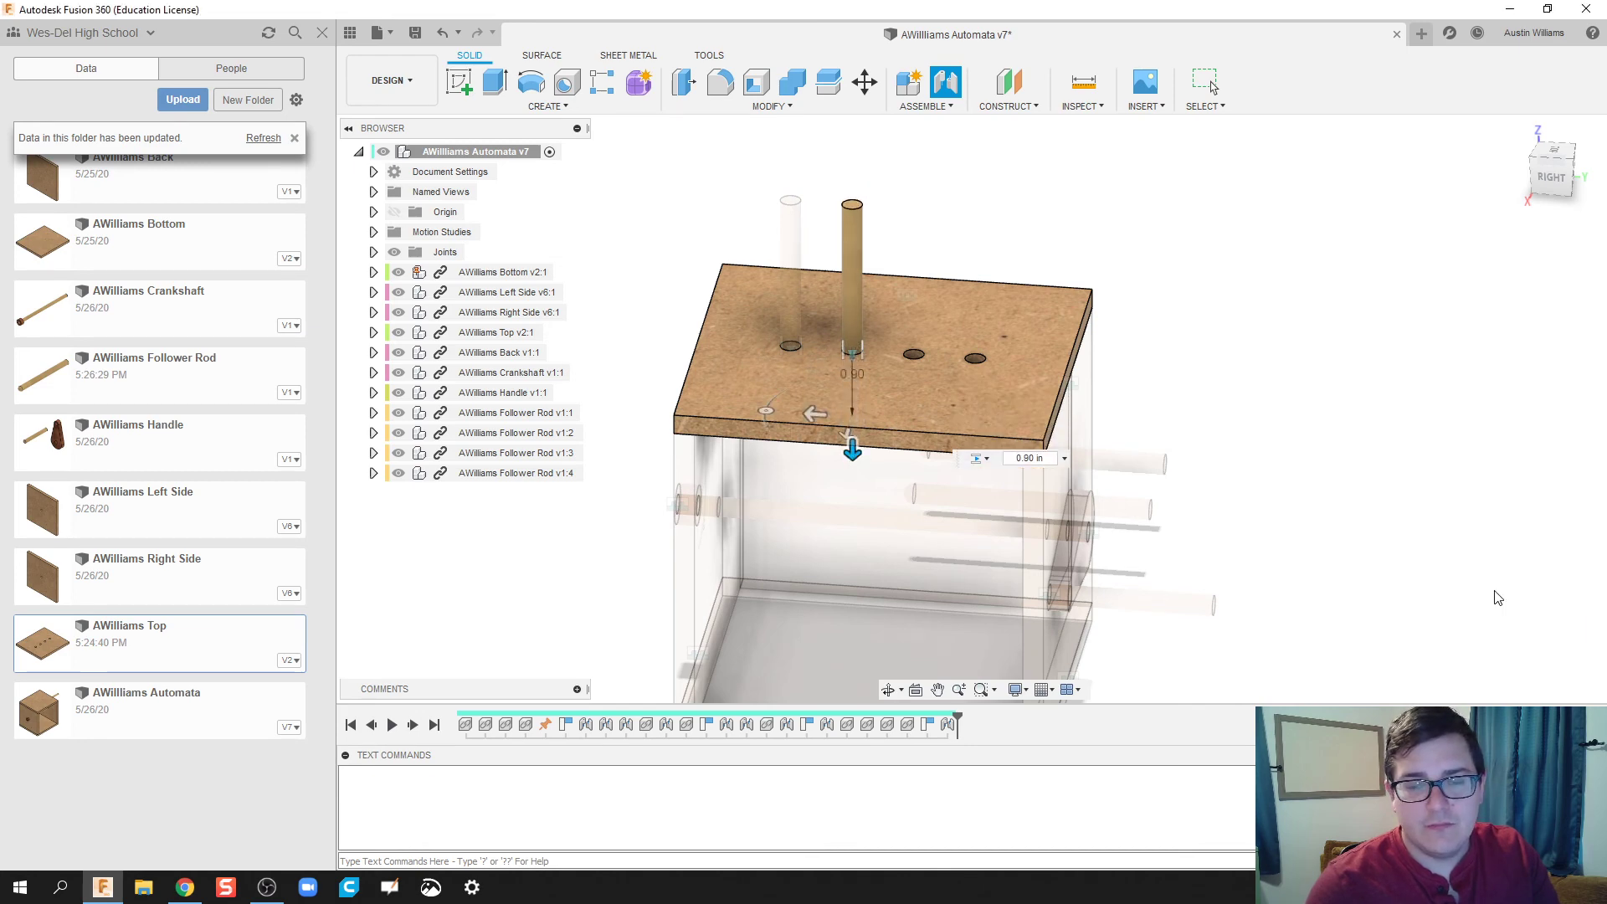
middle_click_drag(1396, 370, 1251, 396, "shift")
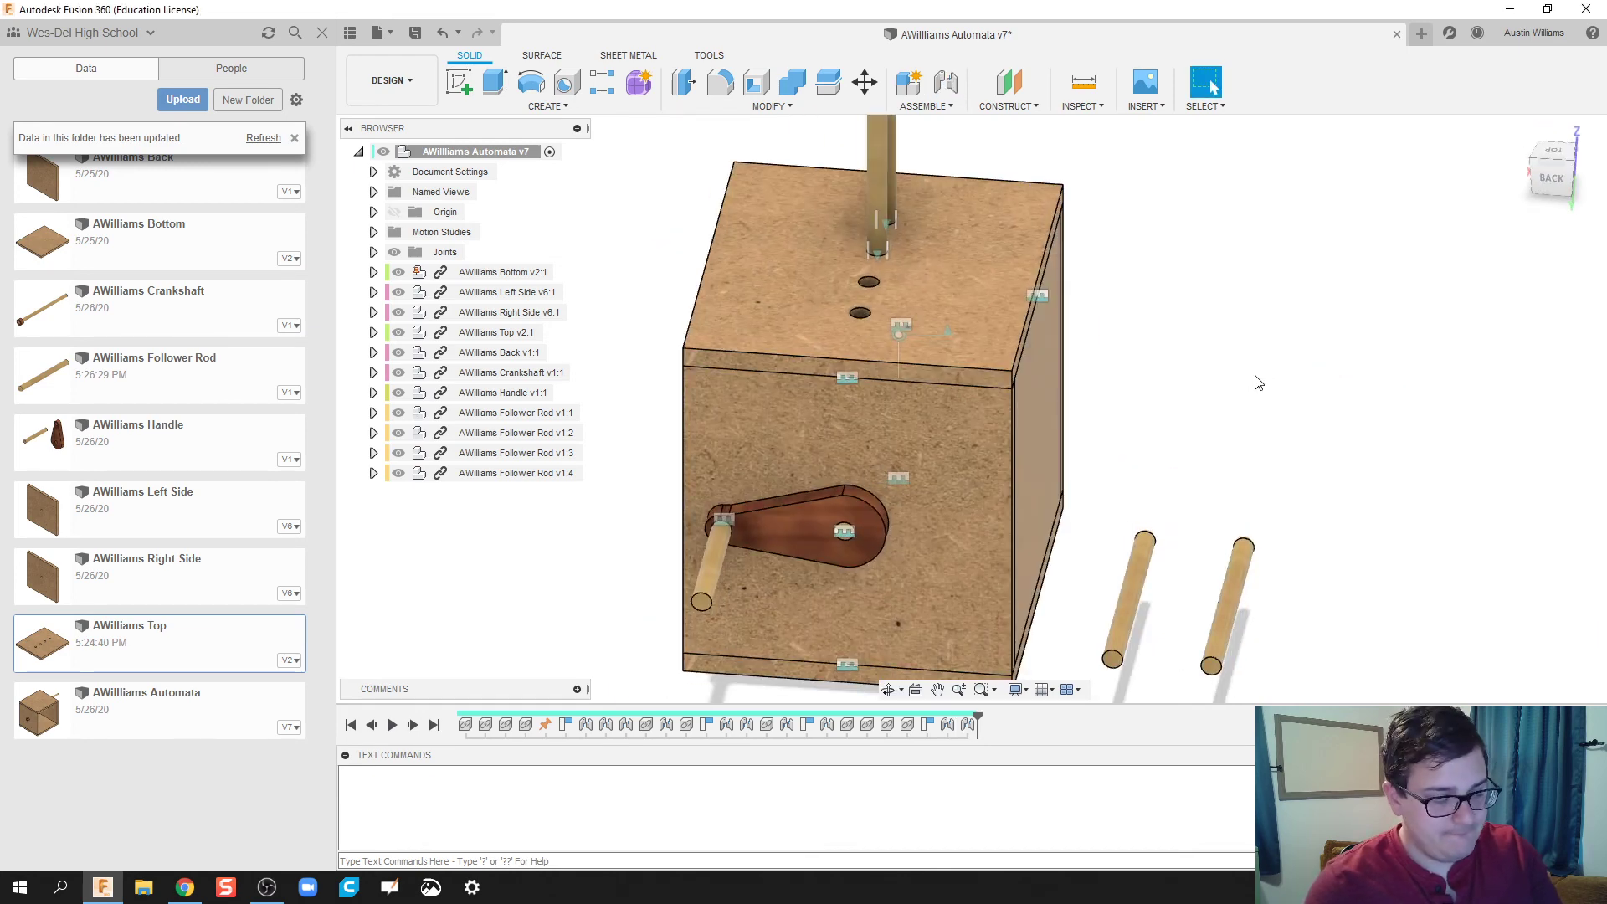
key("j")
middle_click_drag(1319, 566, 933, 515, "shift")
Joint the third rod's end into the next top-panel hole at a 0.90 in Z offset.
scroll(887, 502, "up", 5)
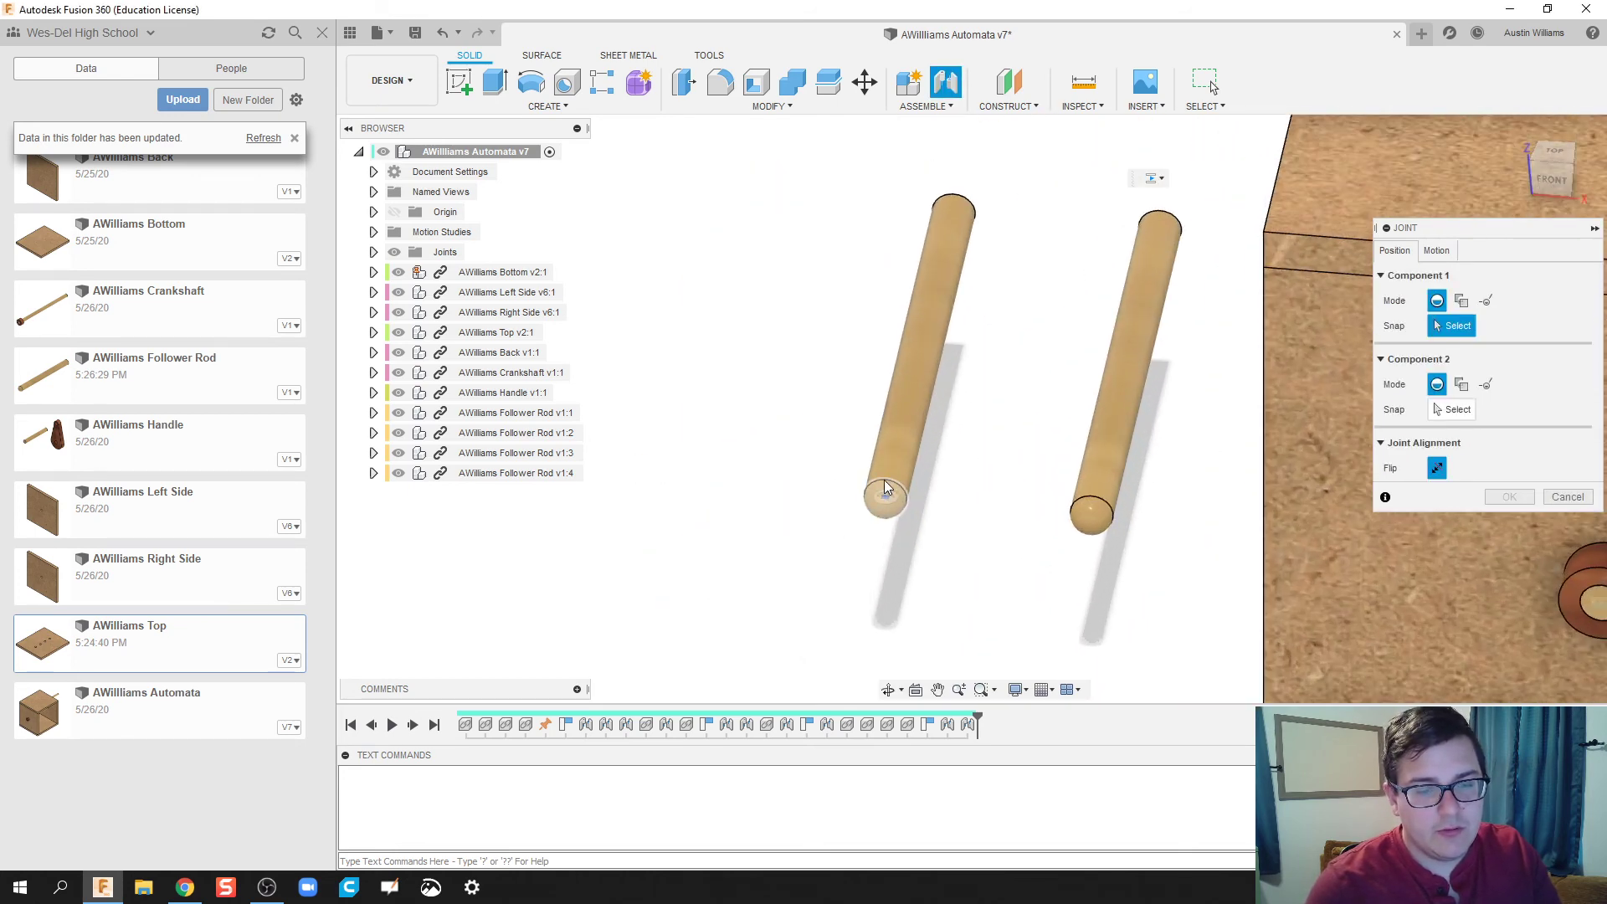
left_click(886, 494)
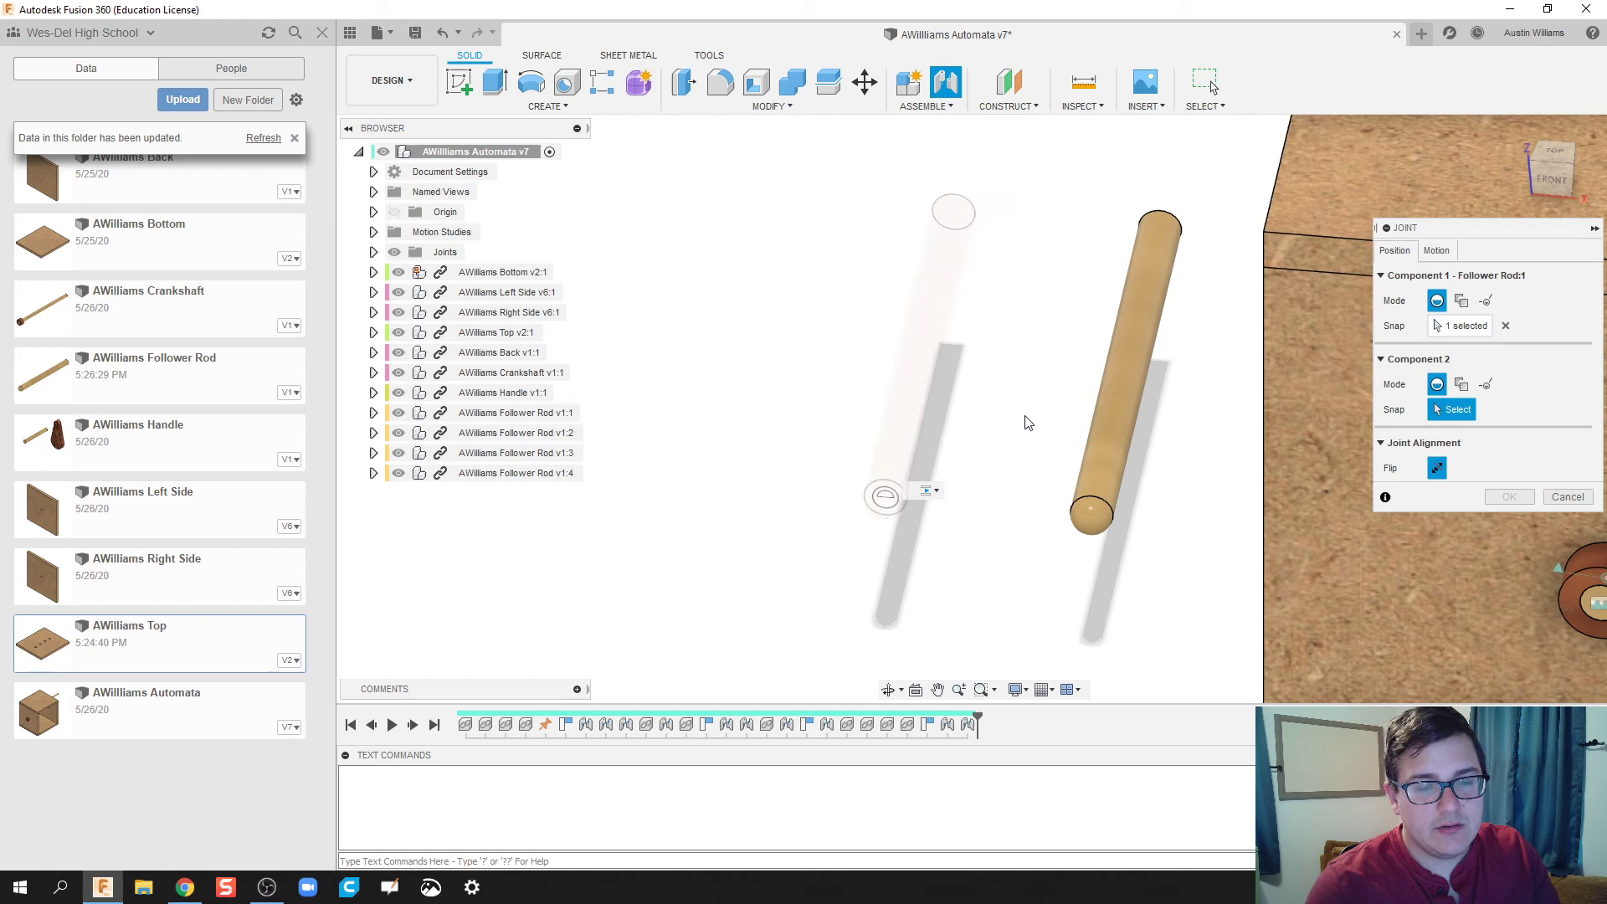
scroll(1023, 420, "down", 3)
middle_click_drag(1207, 293, 1047, 301, "shift")
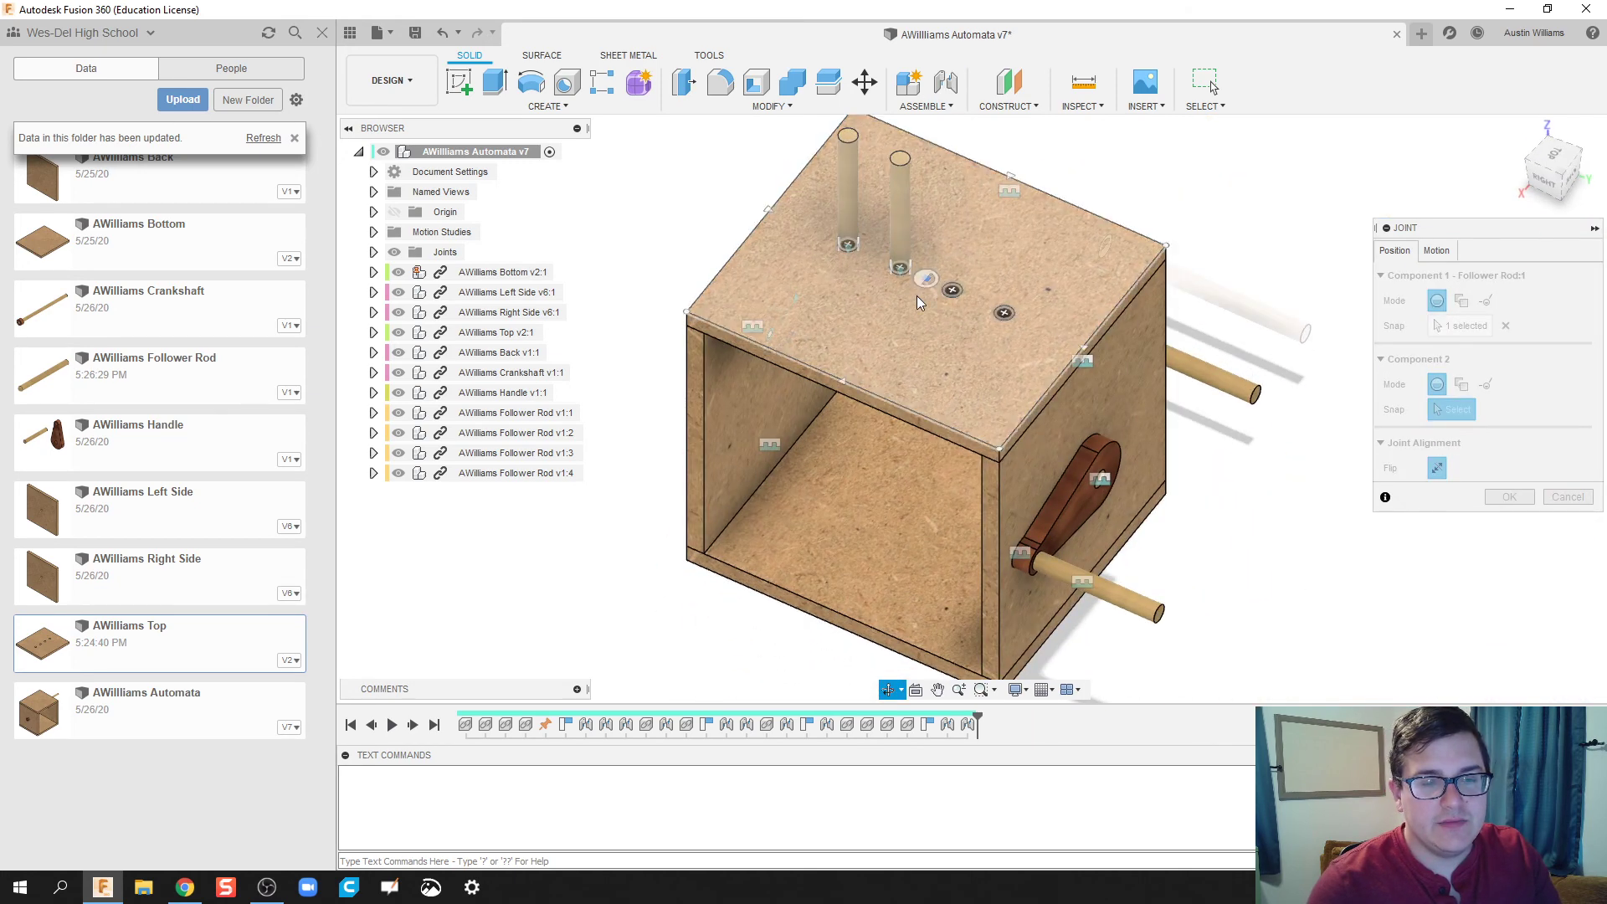
left_click(956, 298)
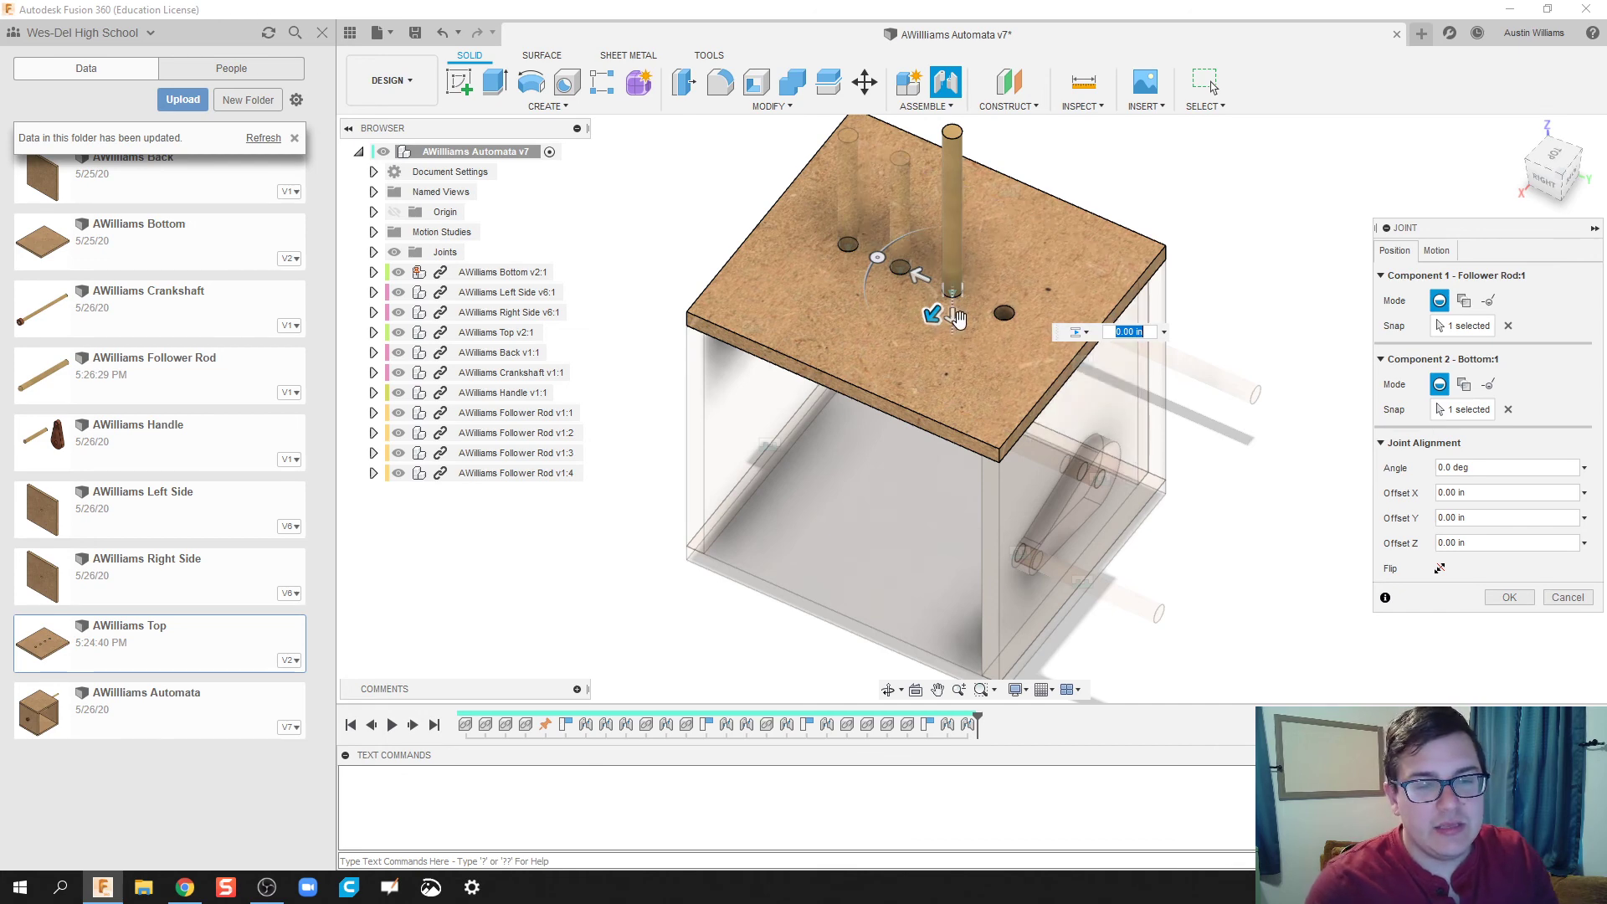
left_click_drag(953, 317, 954, 365)
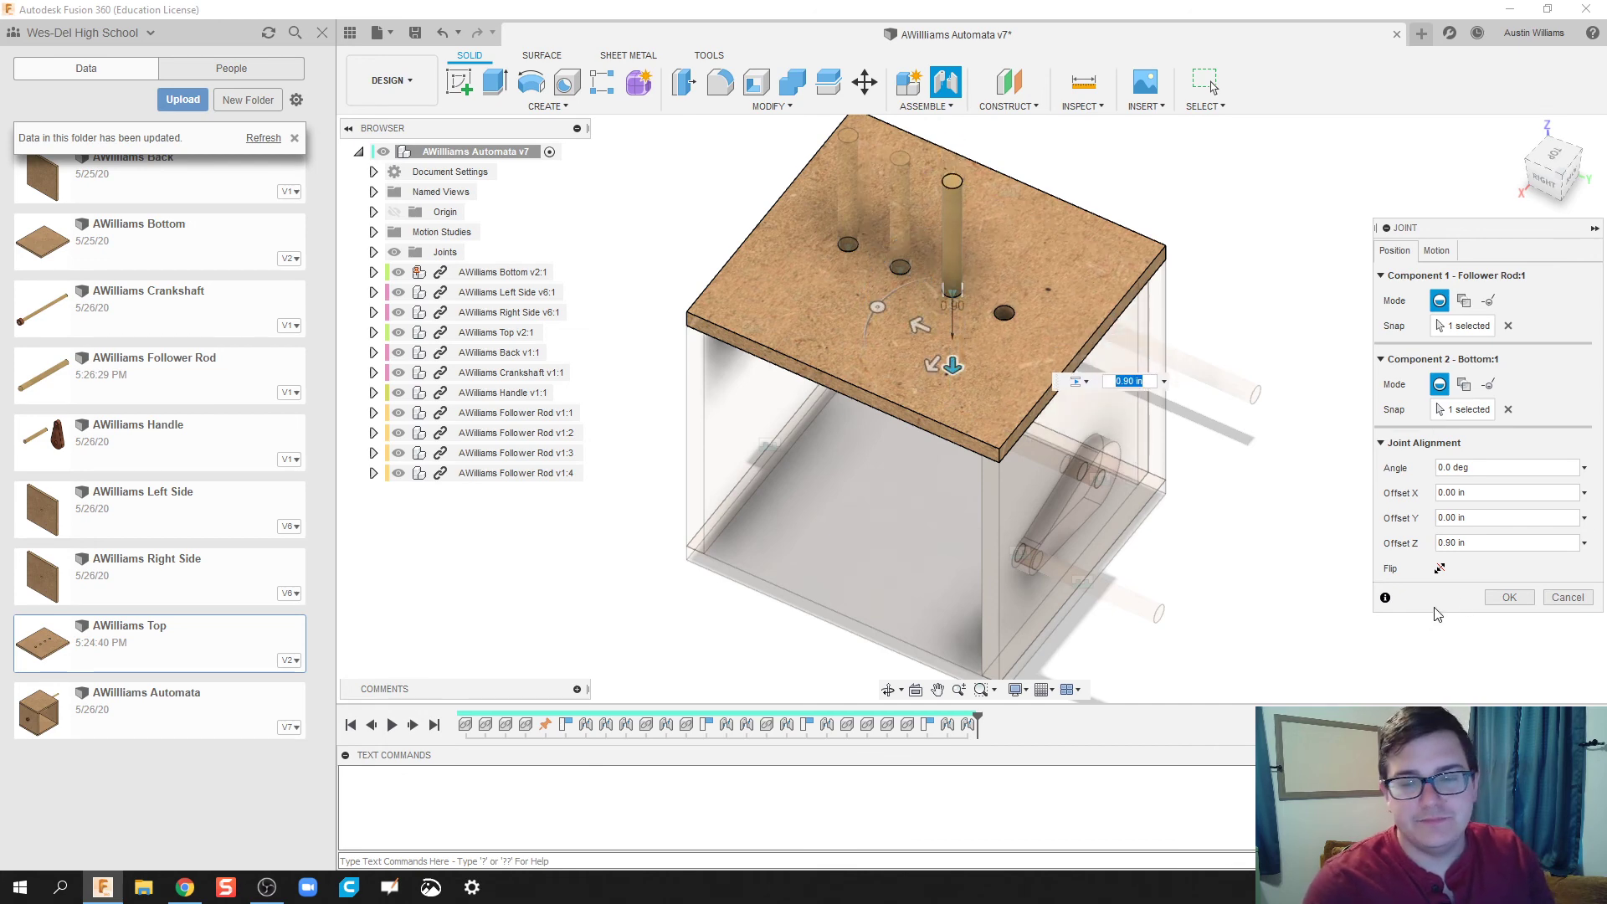
left_click(1508, 597)
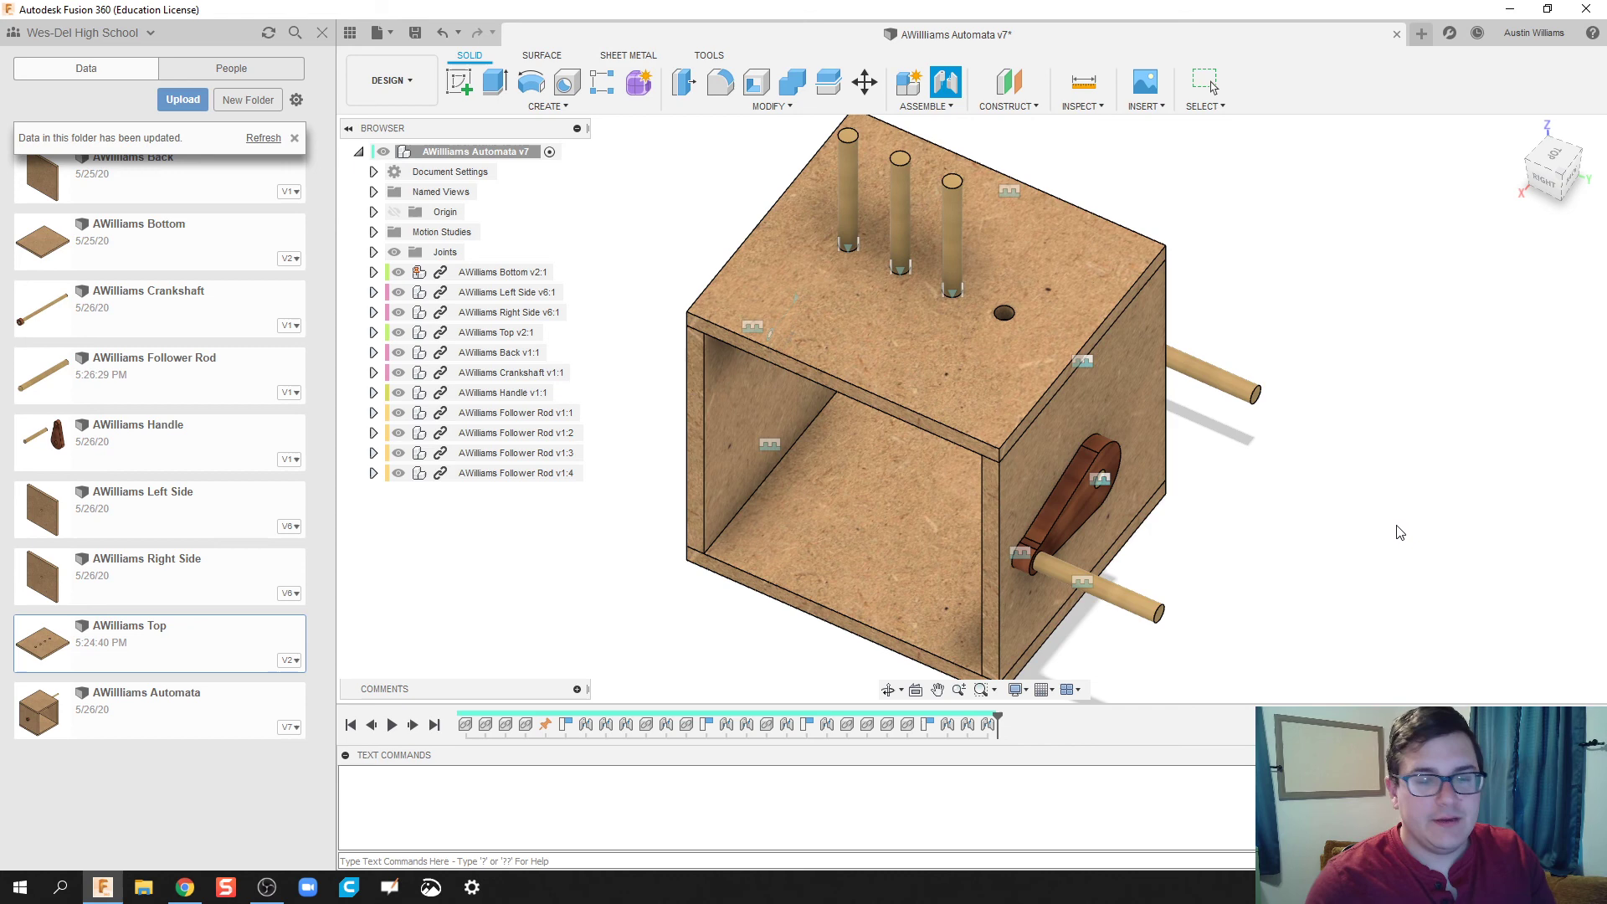
middle_click_drag(1436, 532, 974, 548, "shift")
Start a joint linking the fourth rod's end to the last remaining top-panel hole.
key("j")
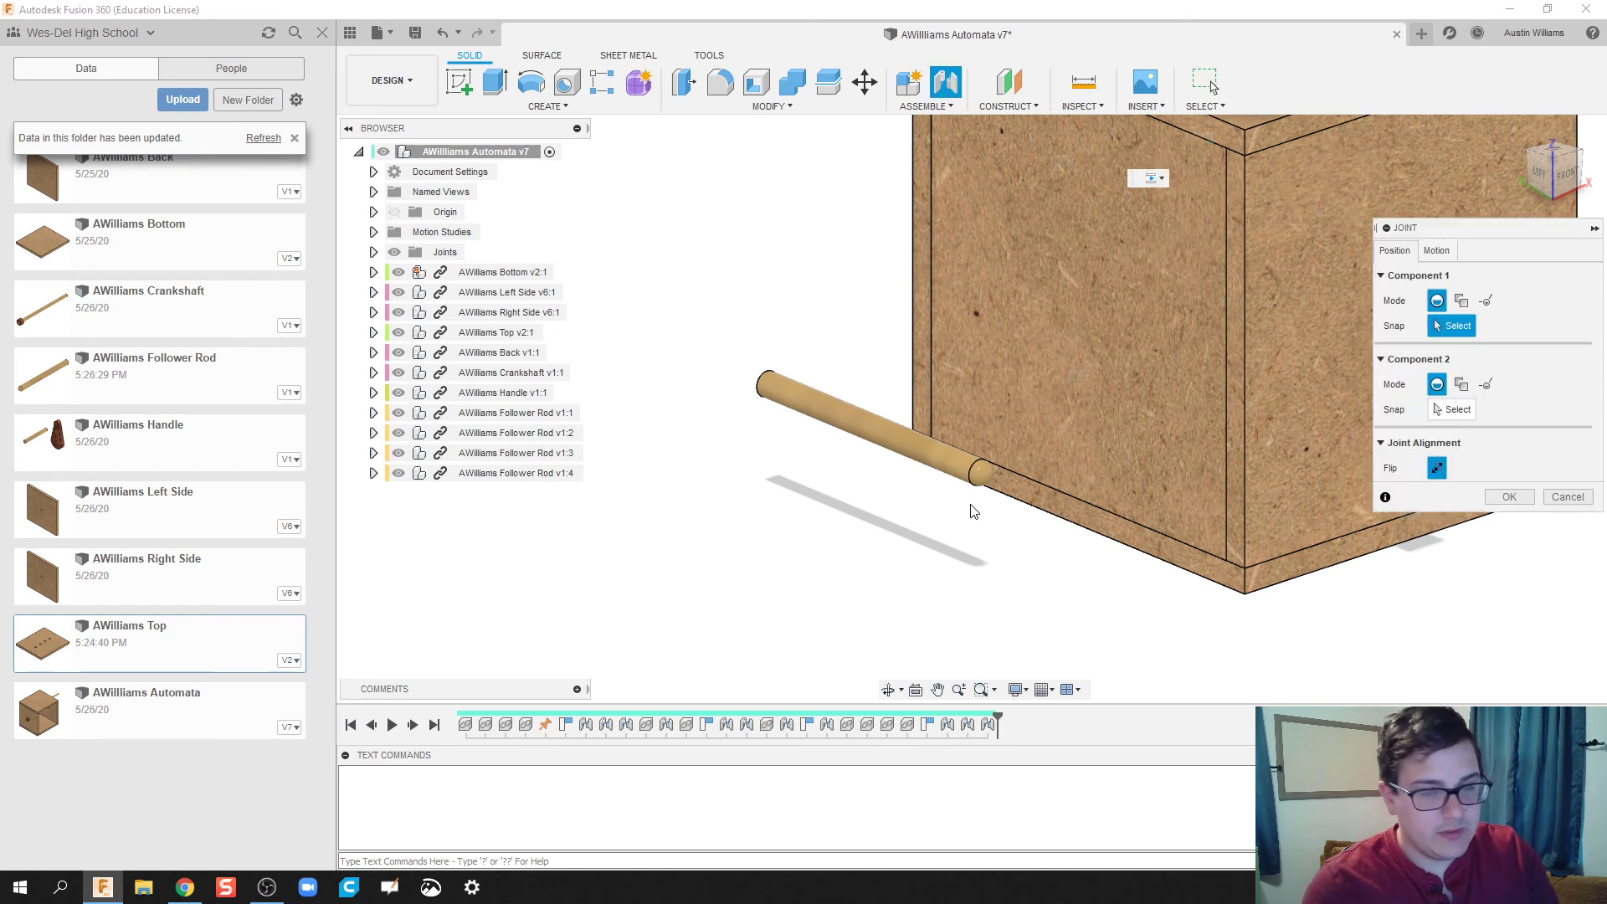
left_click(986, 485)
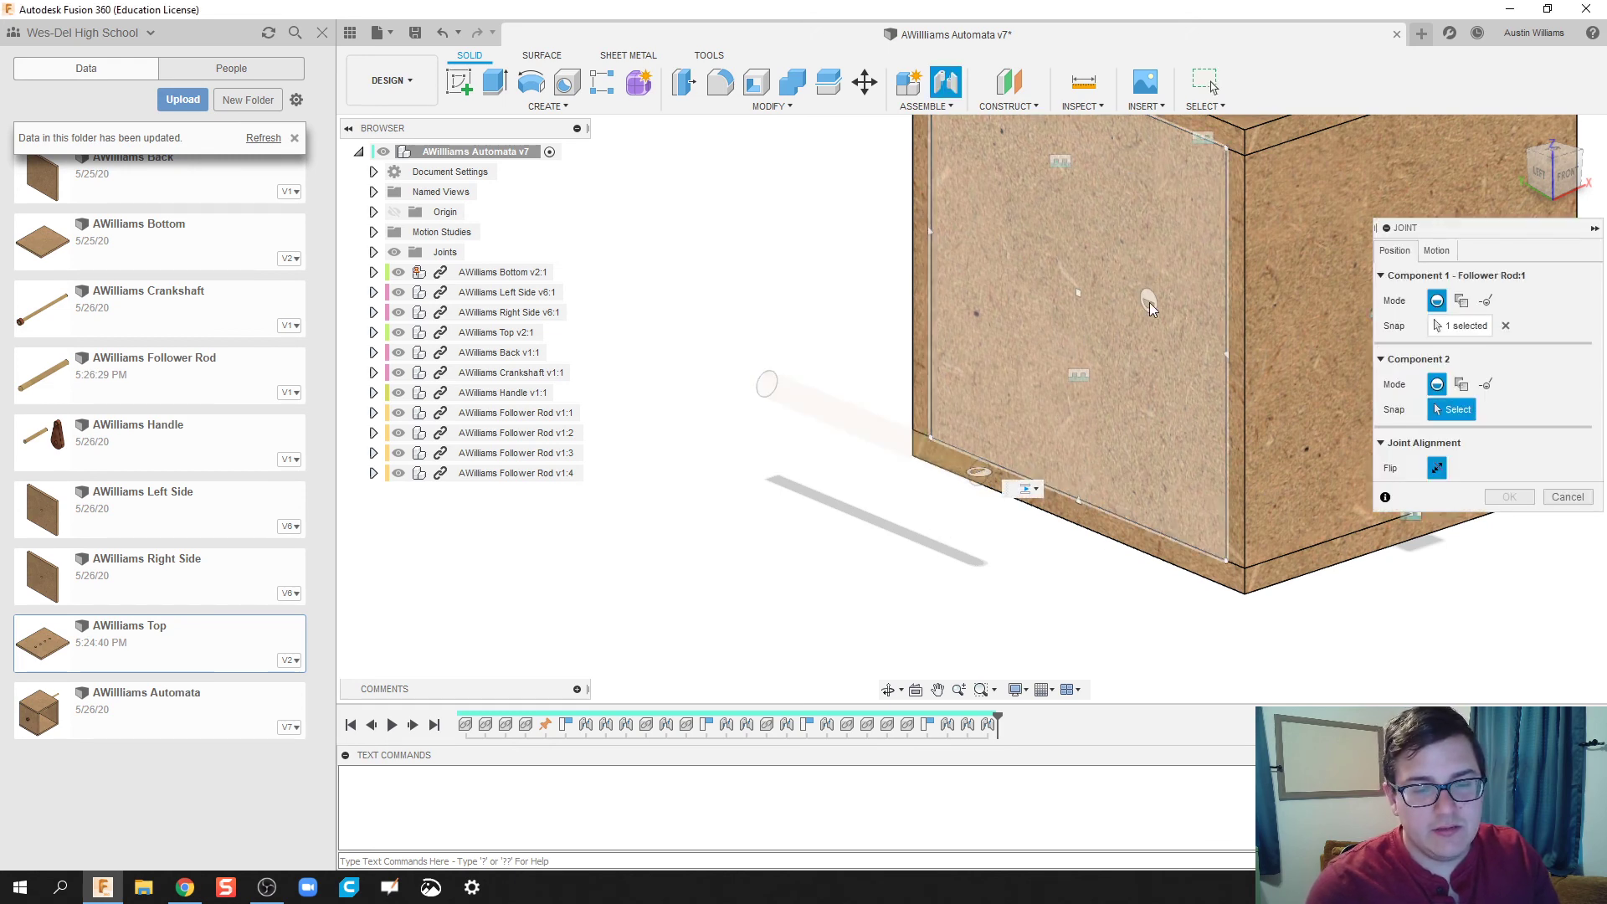
middle_click_drag(1149, 303, 1012, 510, "shift")
left_click(1028, 240)
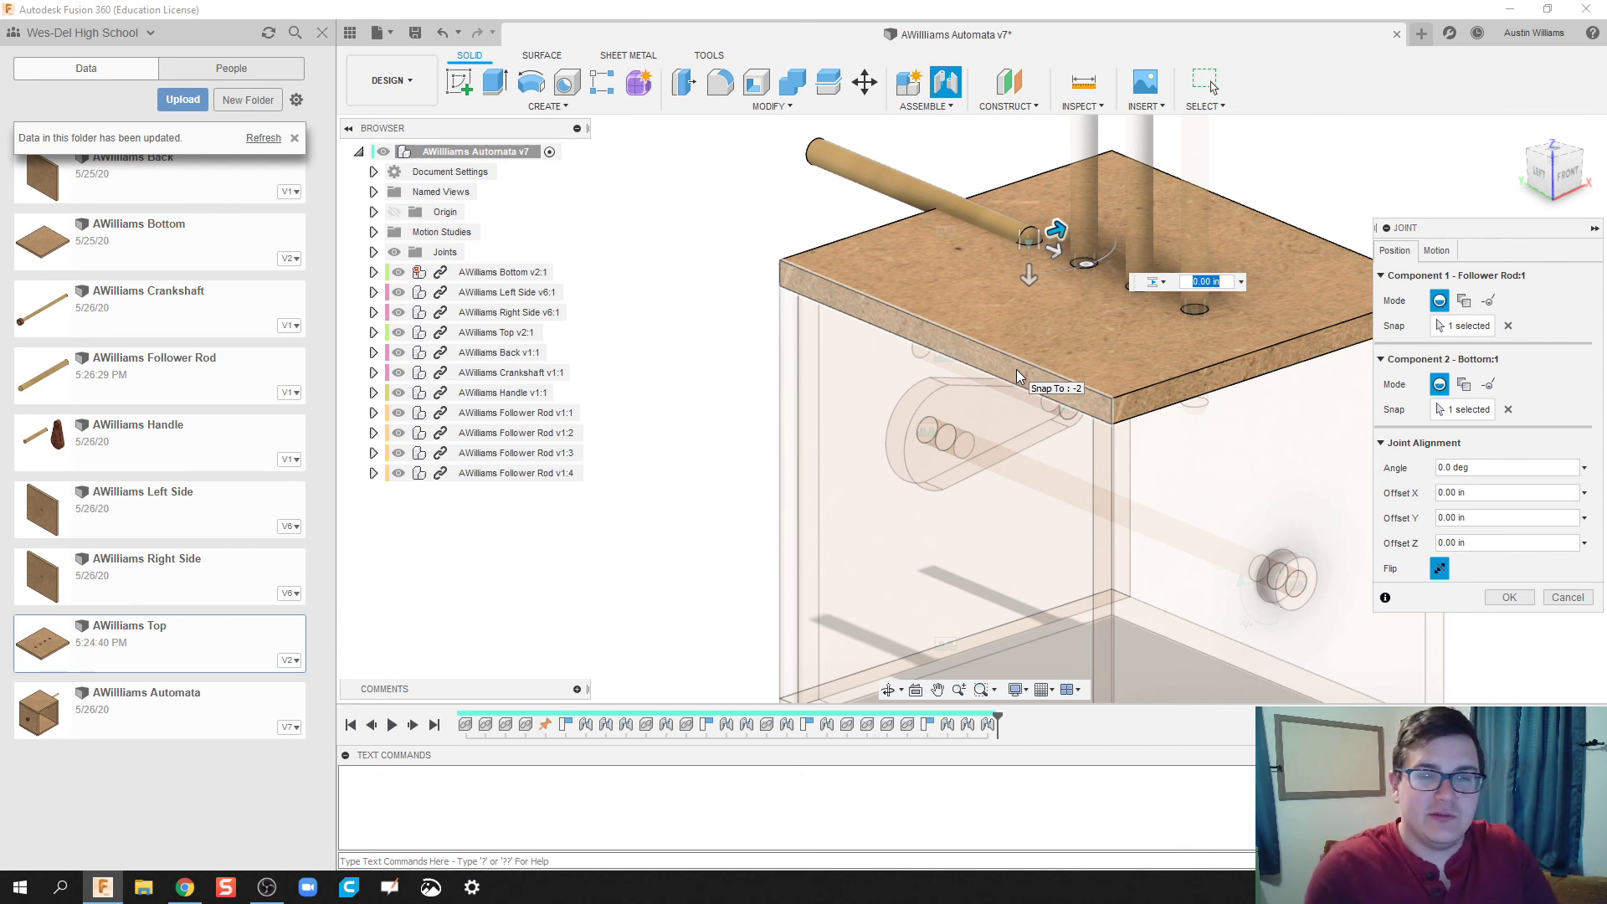
left_click(1449, 324)
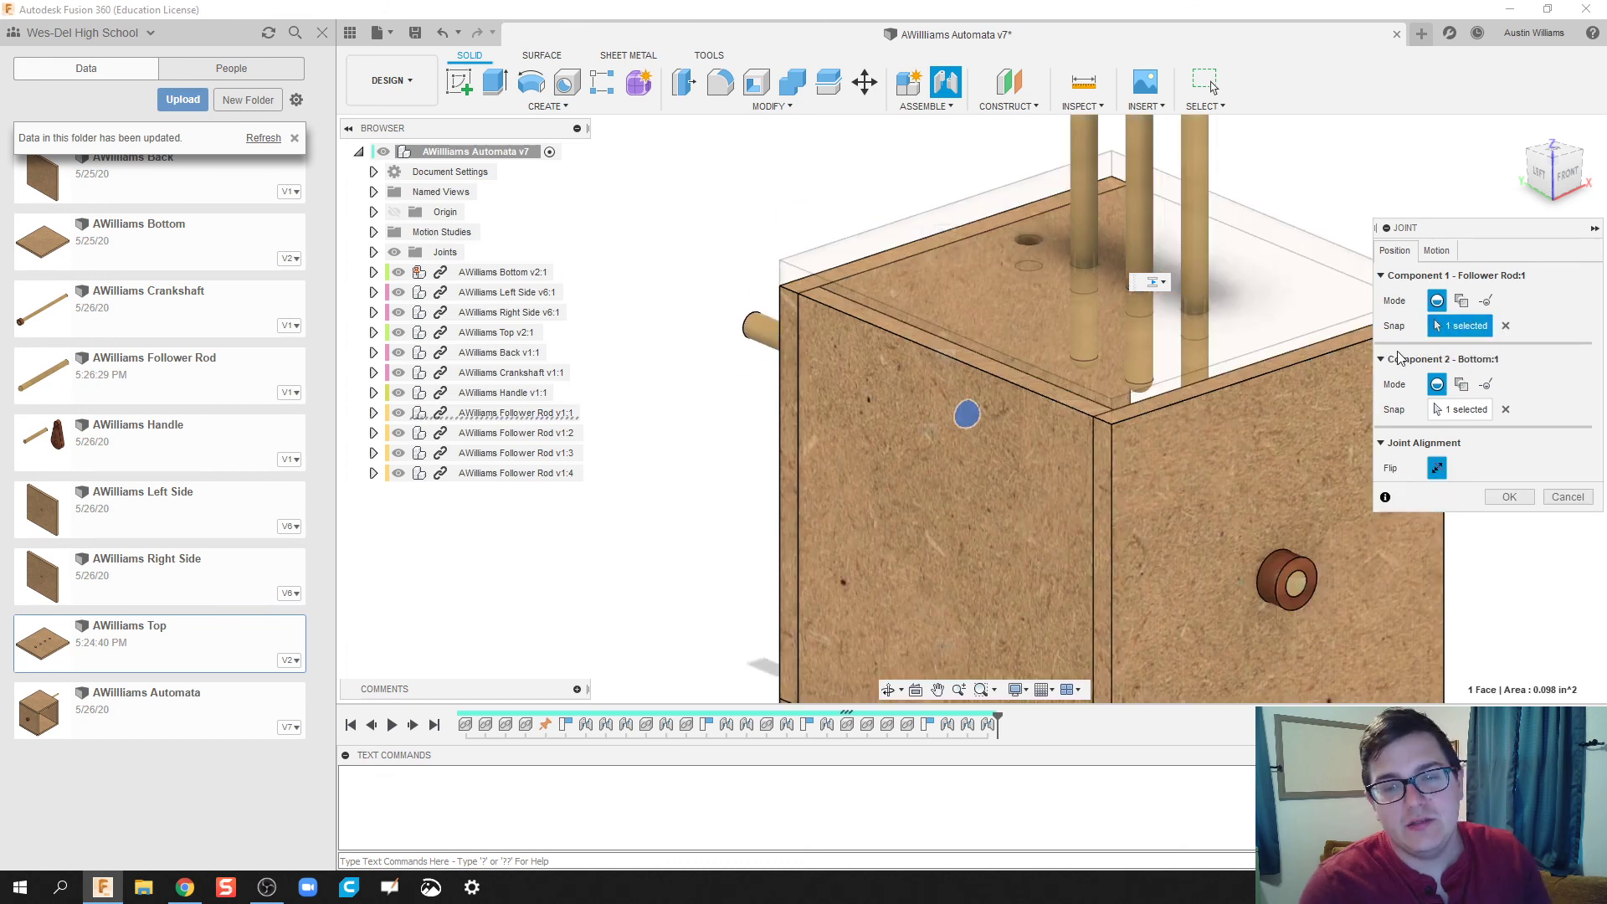
middle_click_drag(700, 419, 762, 147)
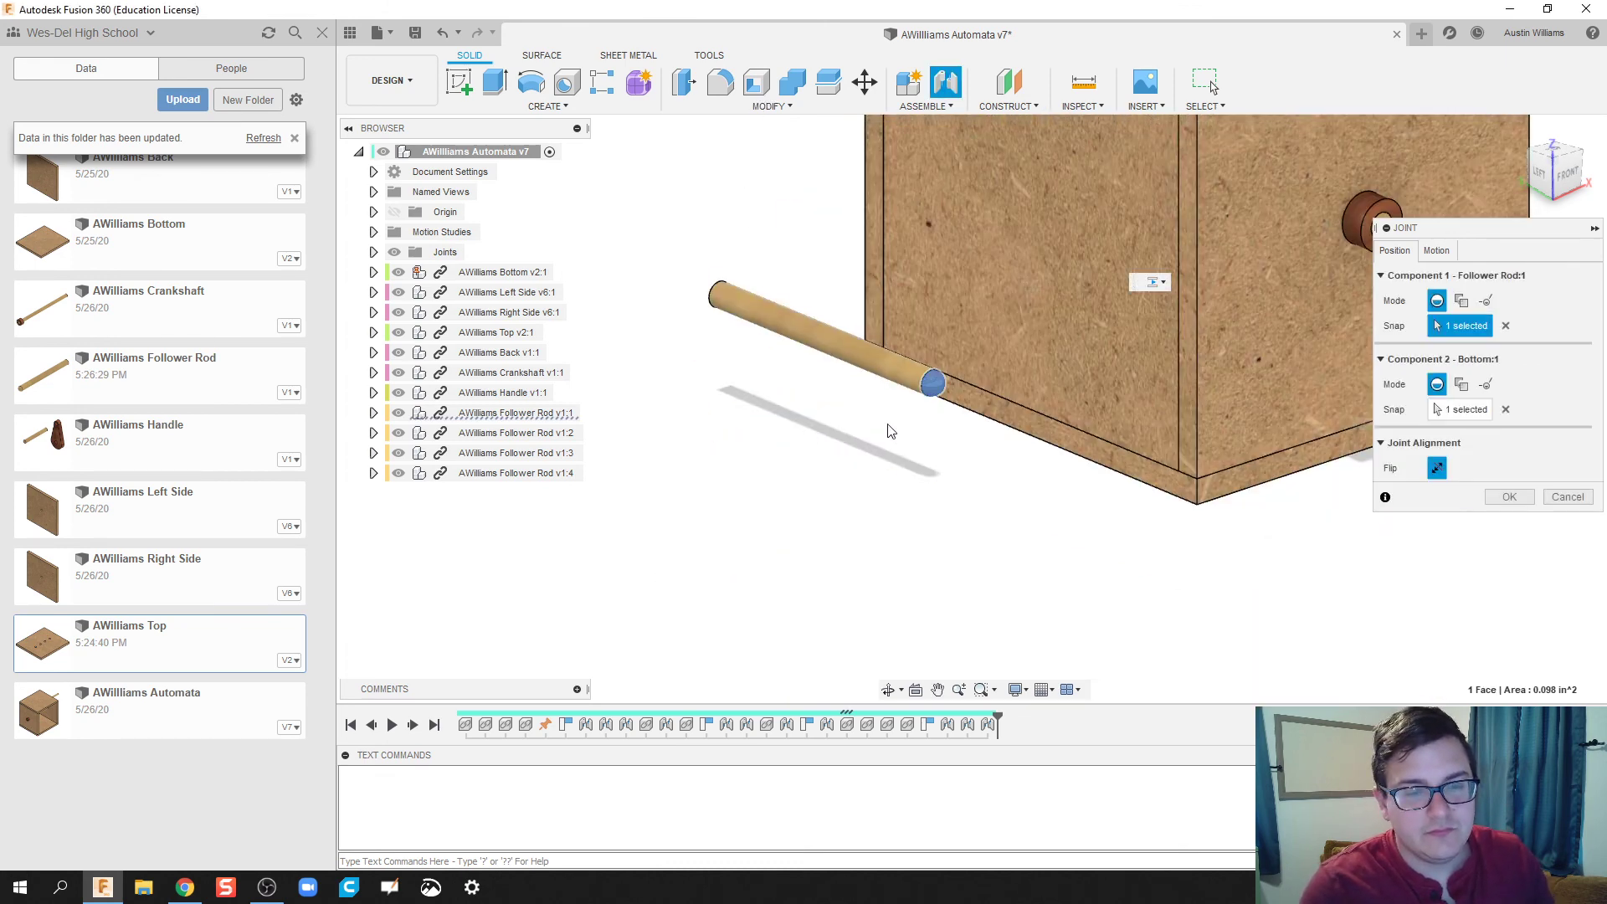
scroll(884, 415, "up", 3)
left_click(1507, 326)
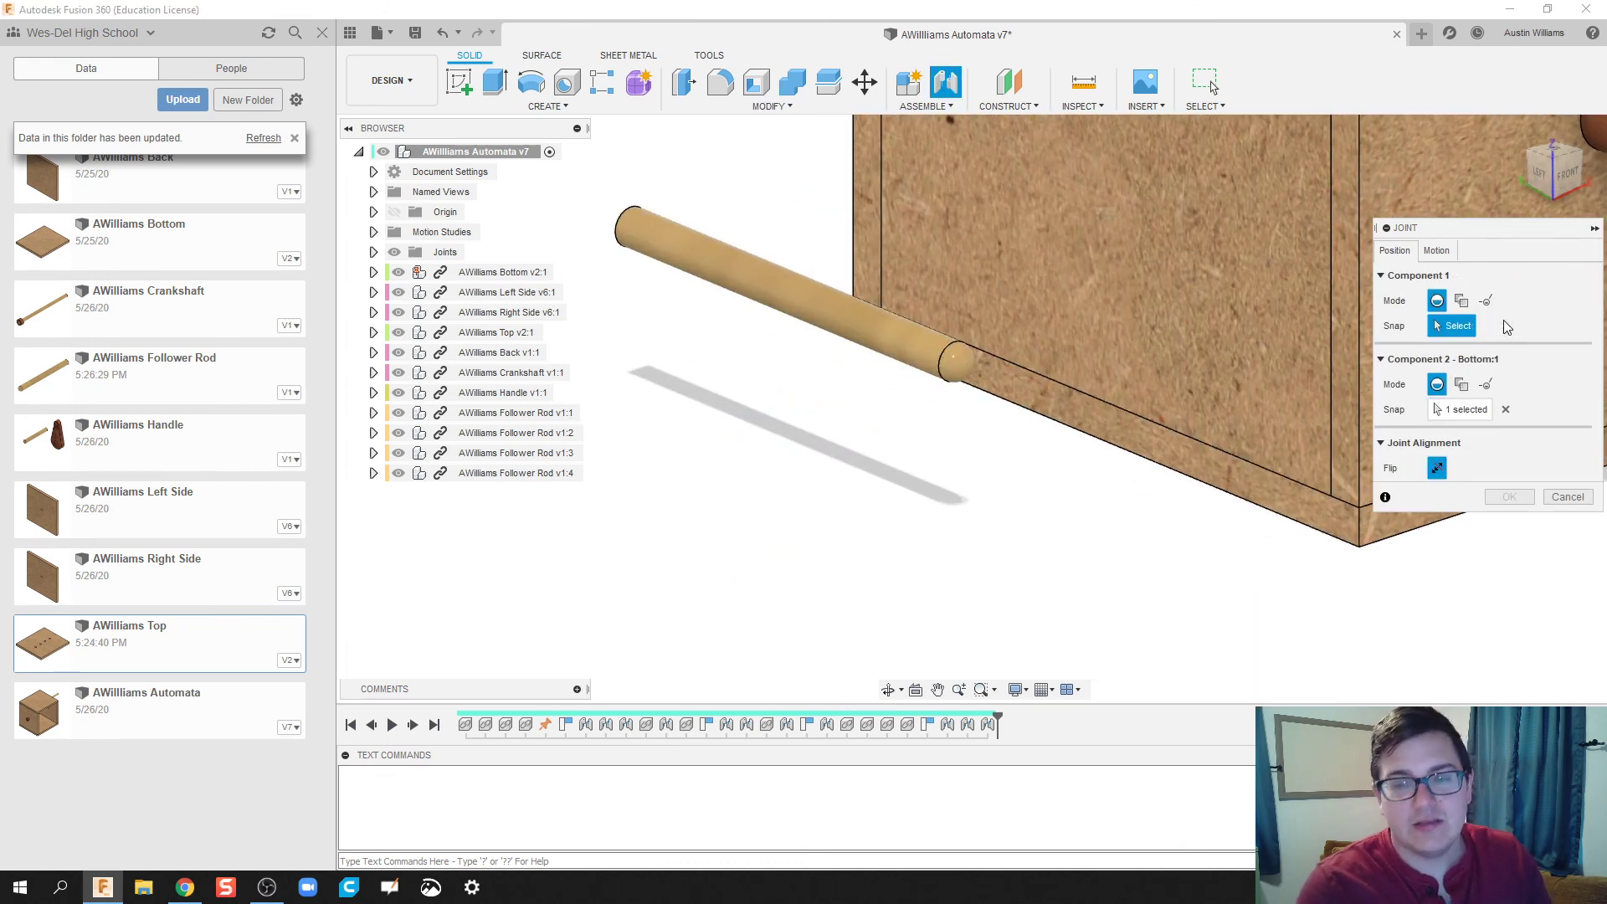
scroll(951, 323, "up", 2)
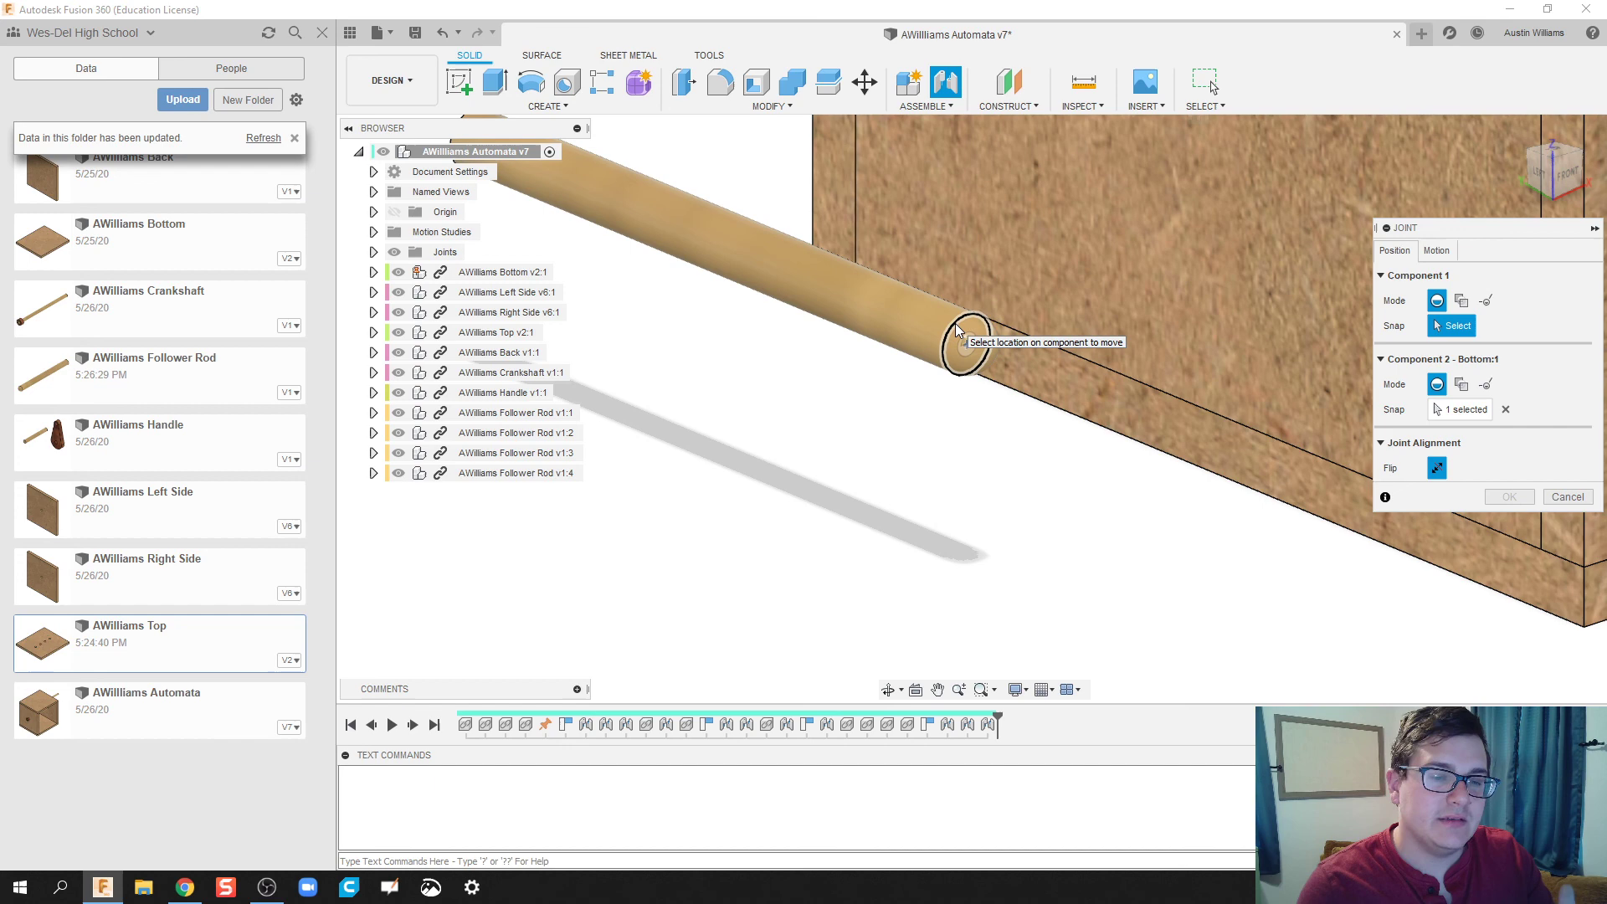
left_click(957, 324)
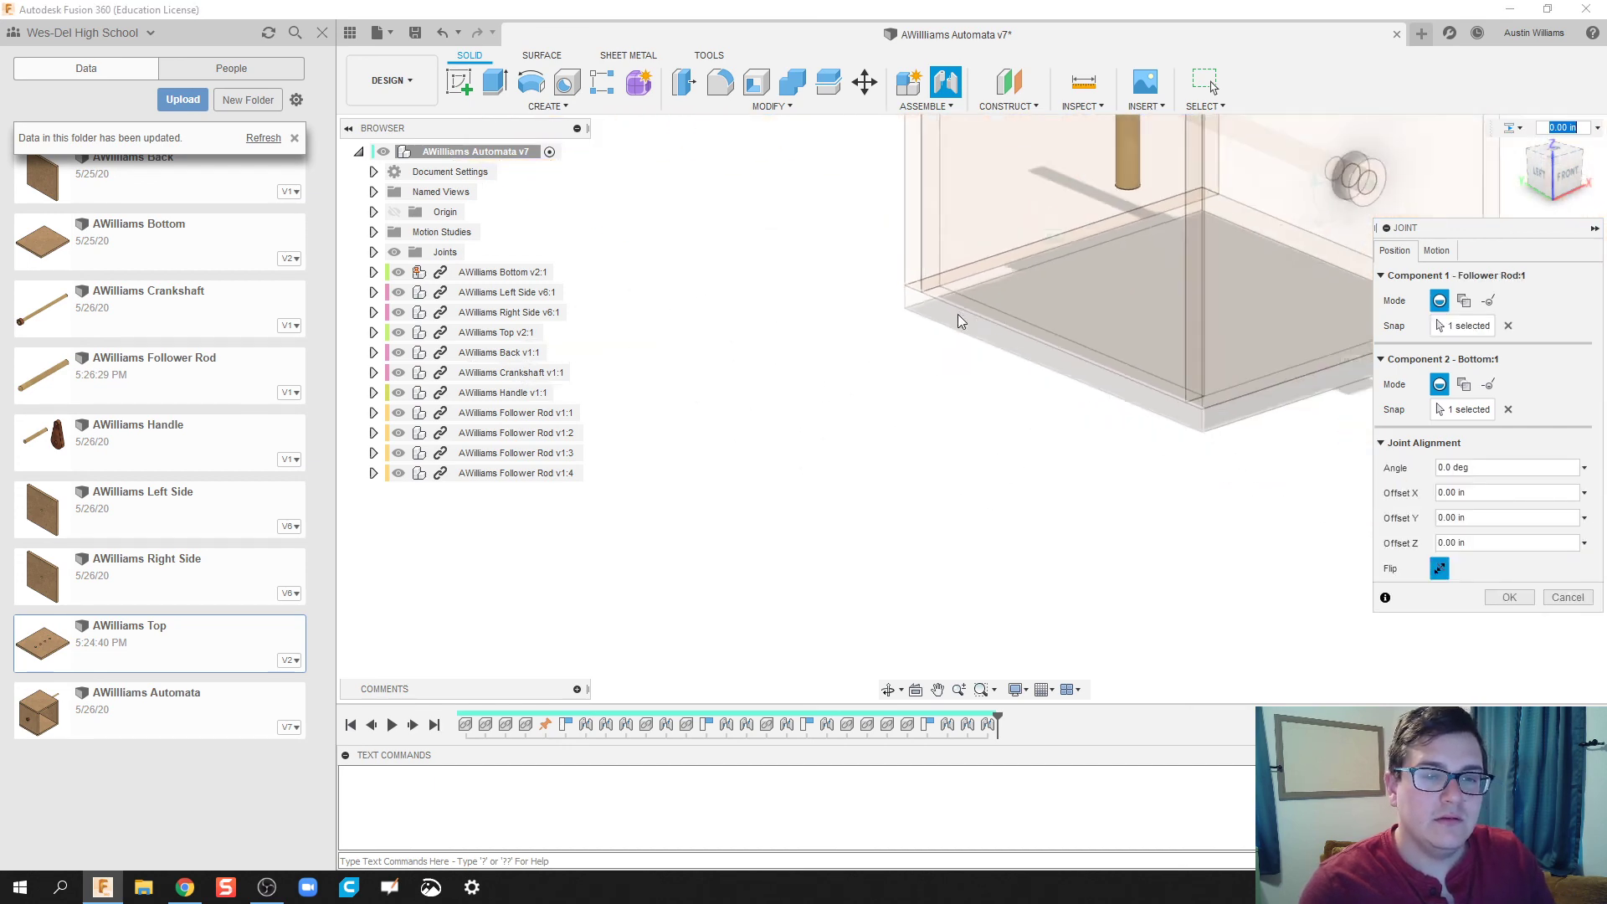
scroll(958, 314, "down", 5)
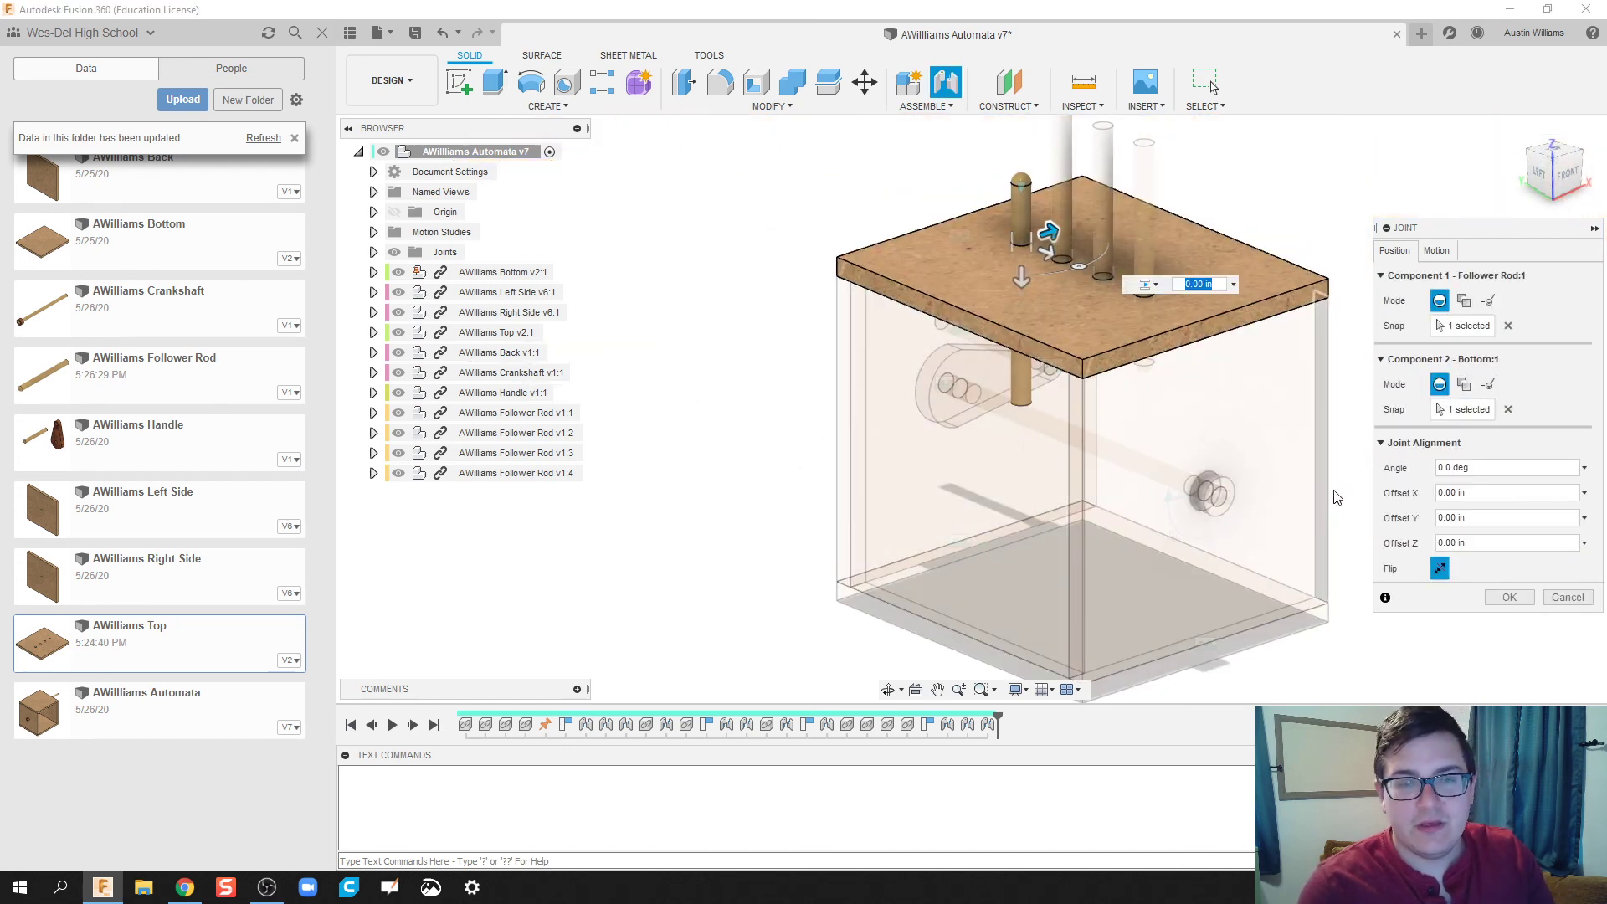
Flip the rod upright, set Offset Z to 1.00 in, and confirm the joint.
left_click(1440, 570)
middle_click_drag(1123, 405, 1179, 498)
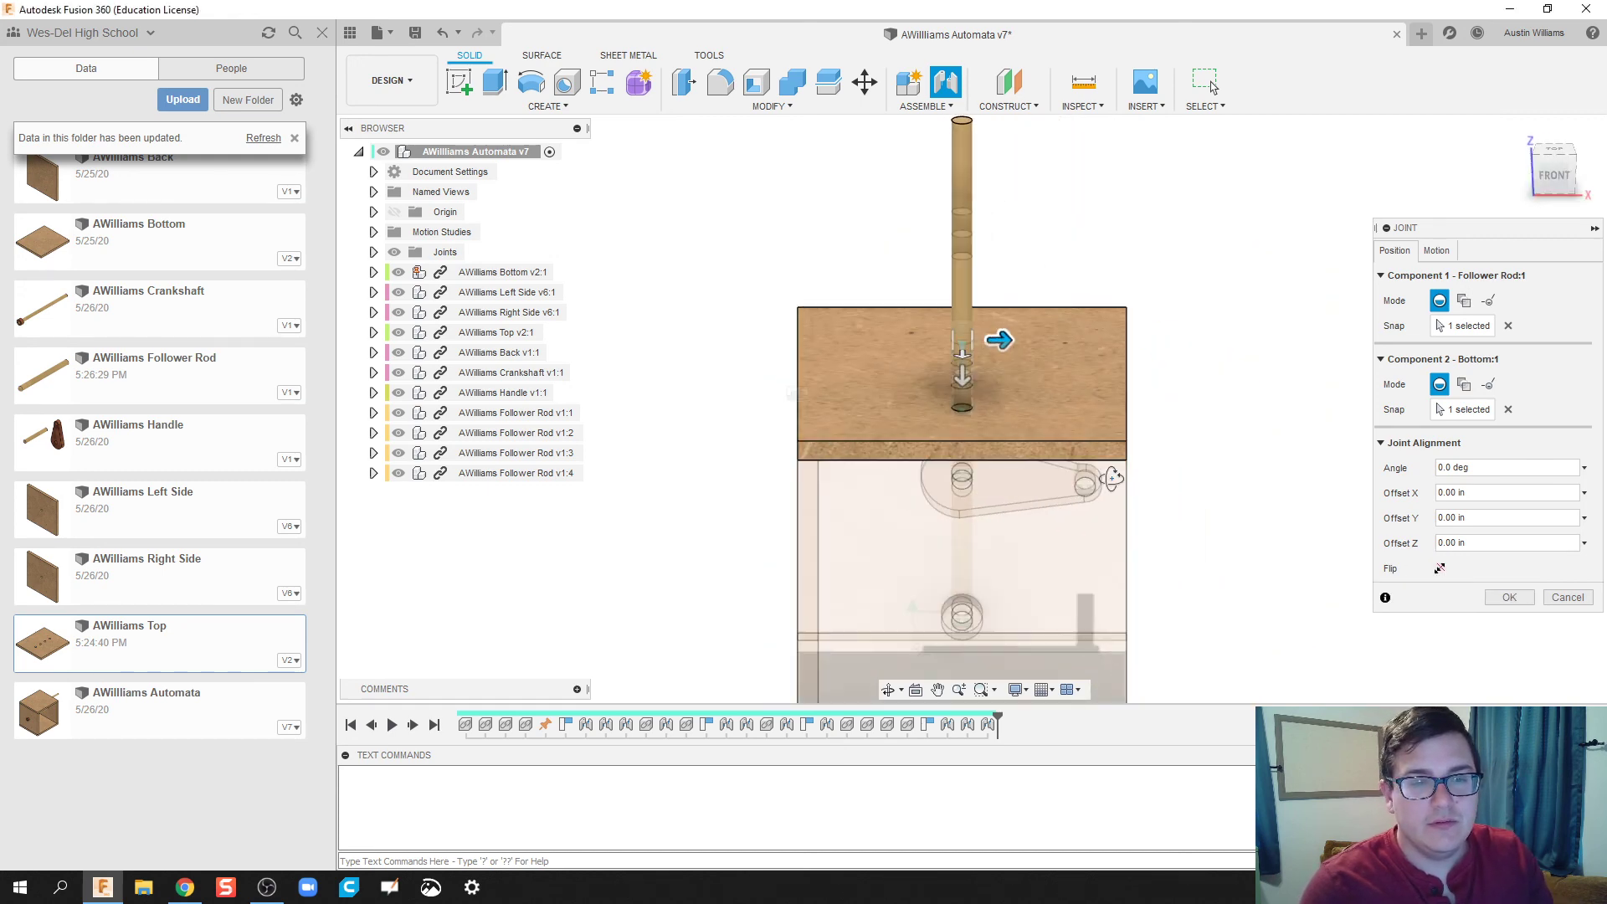
middle_click_drag(1112, 478, 1005, 460, "shift")
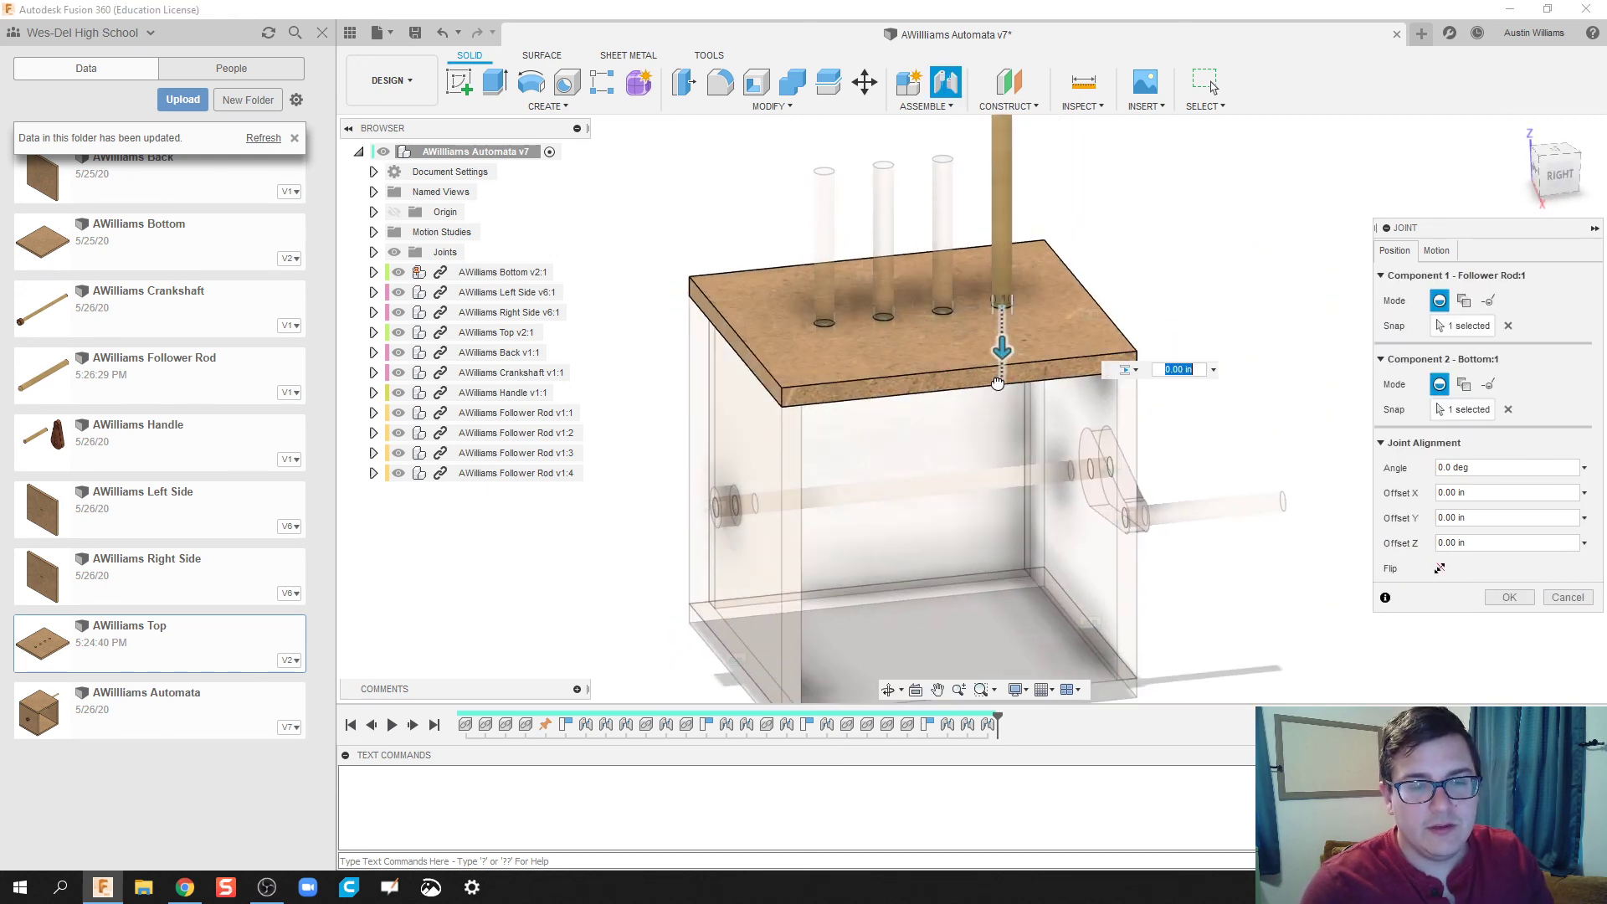
left_click_drag(997, 383, 1002, 421)
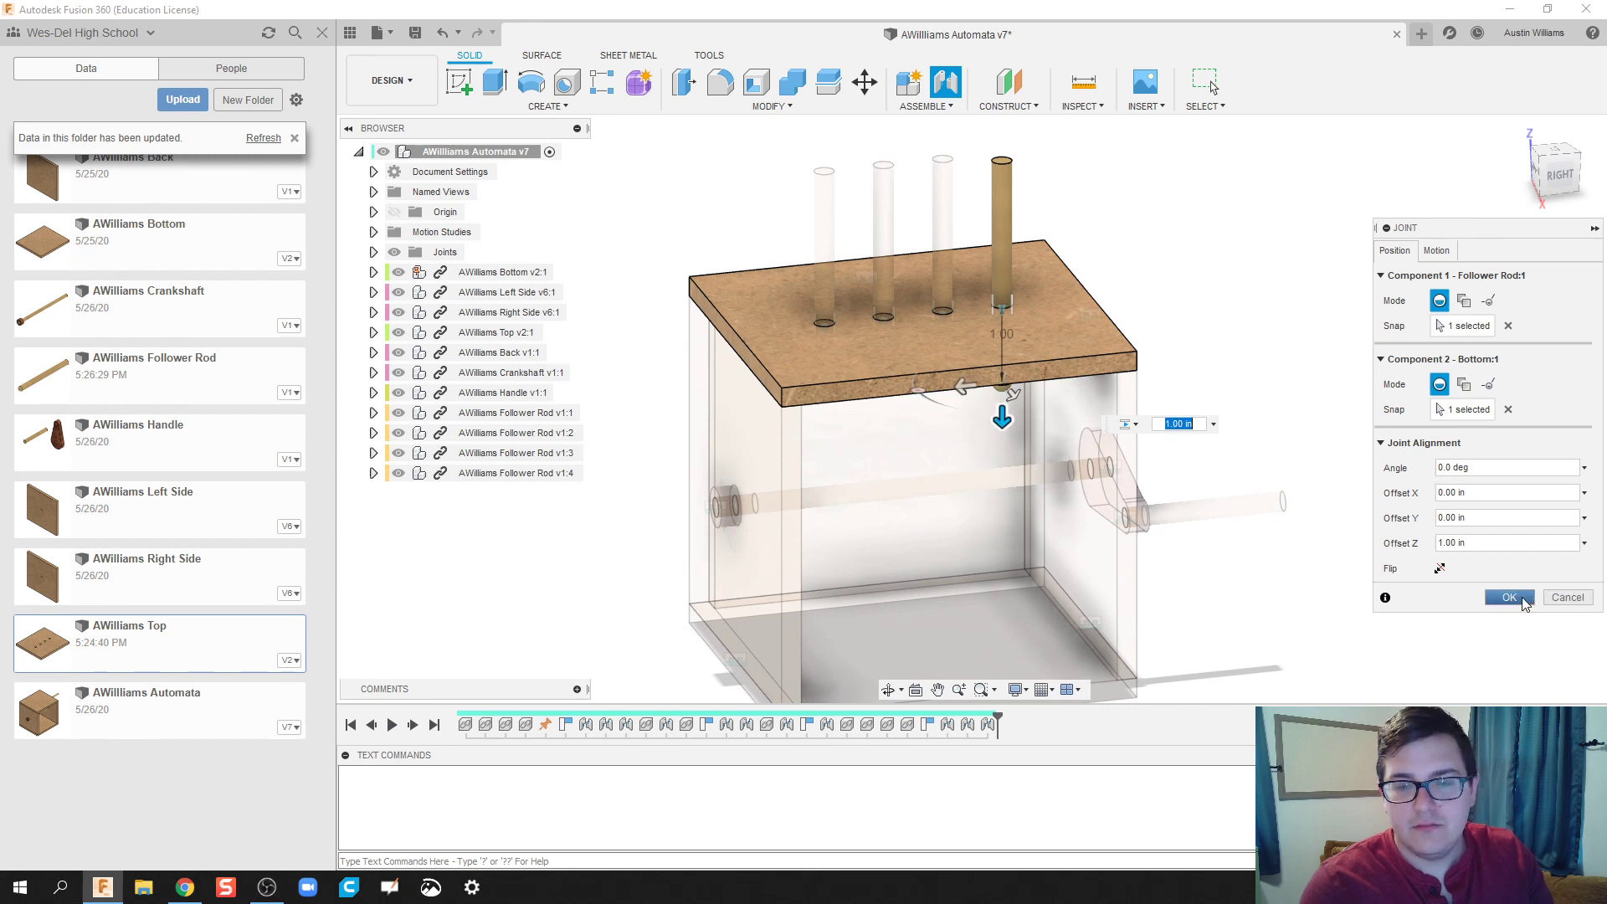
left_click(1520, 600)
middle_click_drag(1371, 531, 1266, 520, "shift")
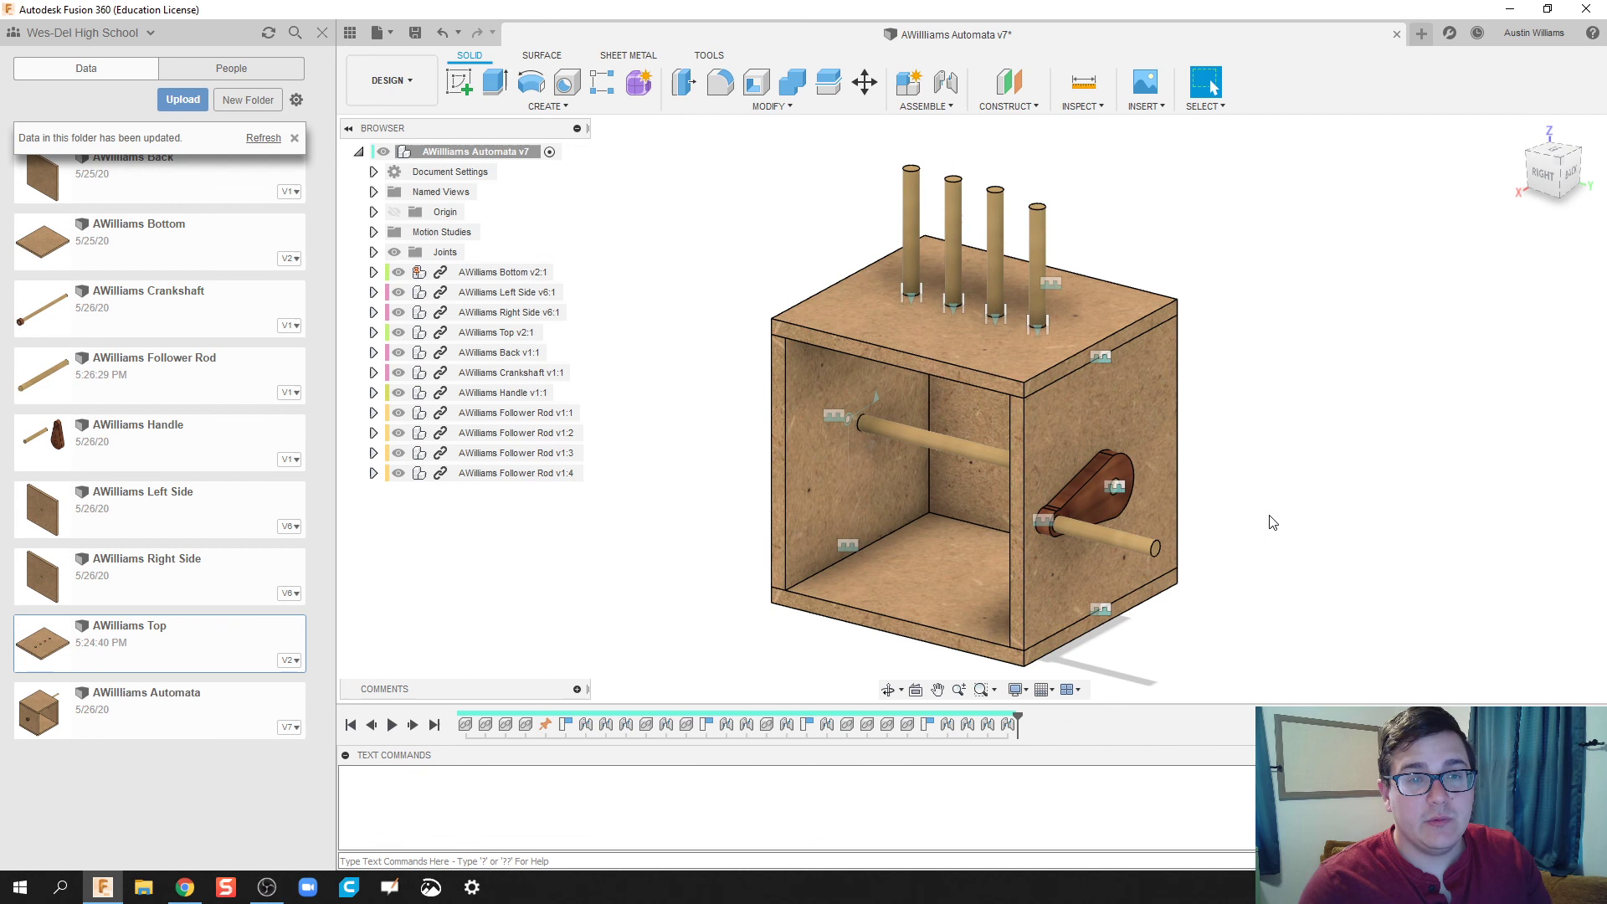